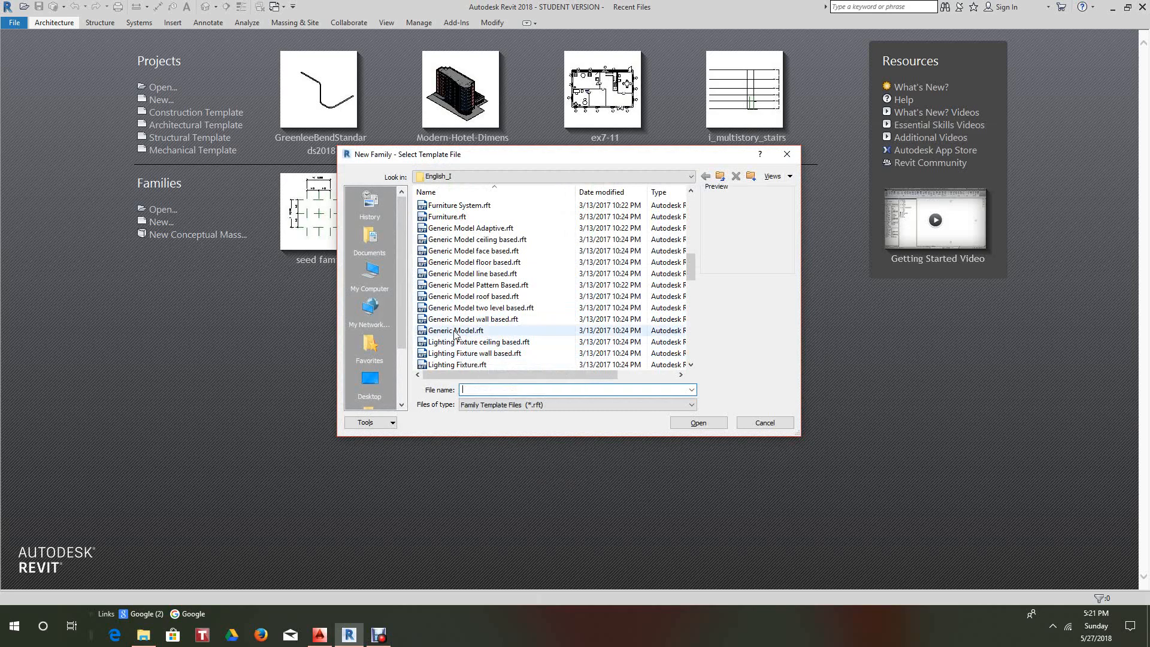
# - Start a new family from the Generic Model.rft template and recentre its reference planes
pyautogui.click(456, 330)
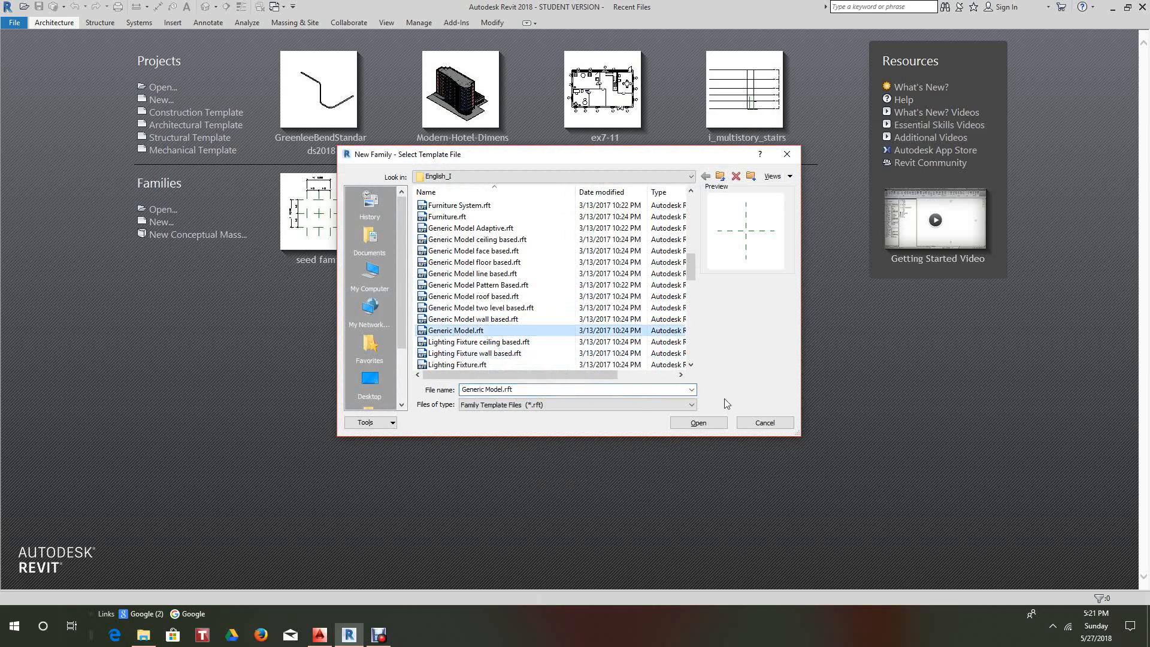
pyautogui.click(698, 422)
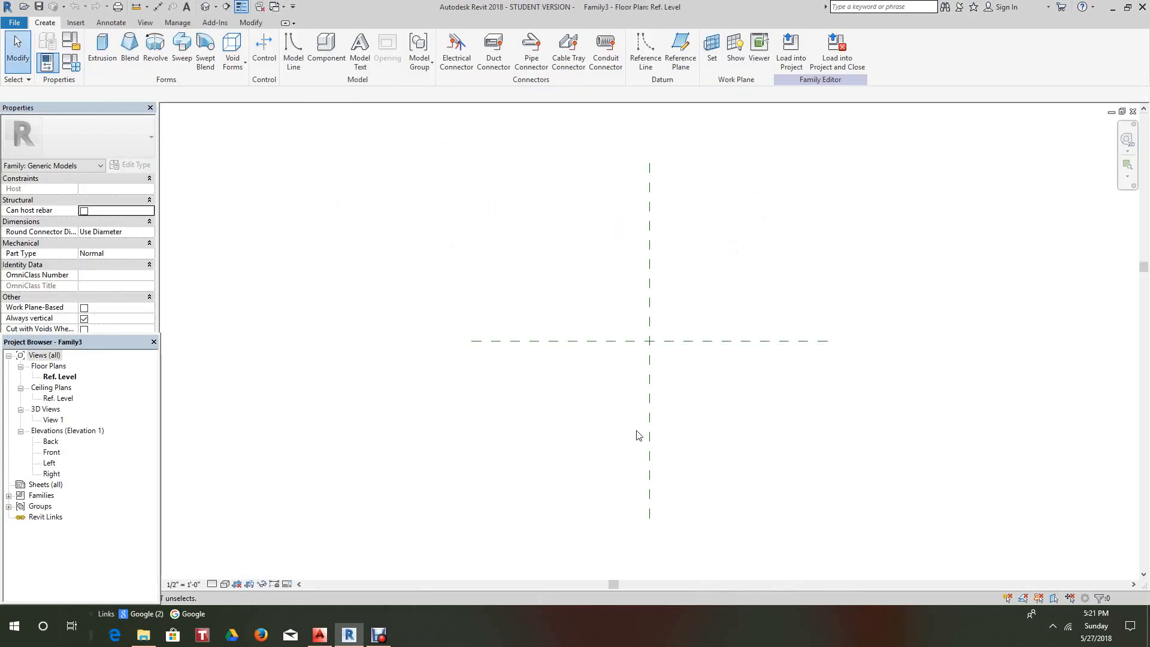
pyautogui.moveTo(520, 457); pyautogui.dragTo(499, 481, button='middle')
# - Tile all open views side by side with WT and fit each one with ZA
pyautogui.press('w')
pyautogui.press('t')
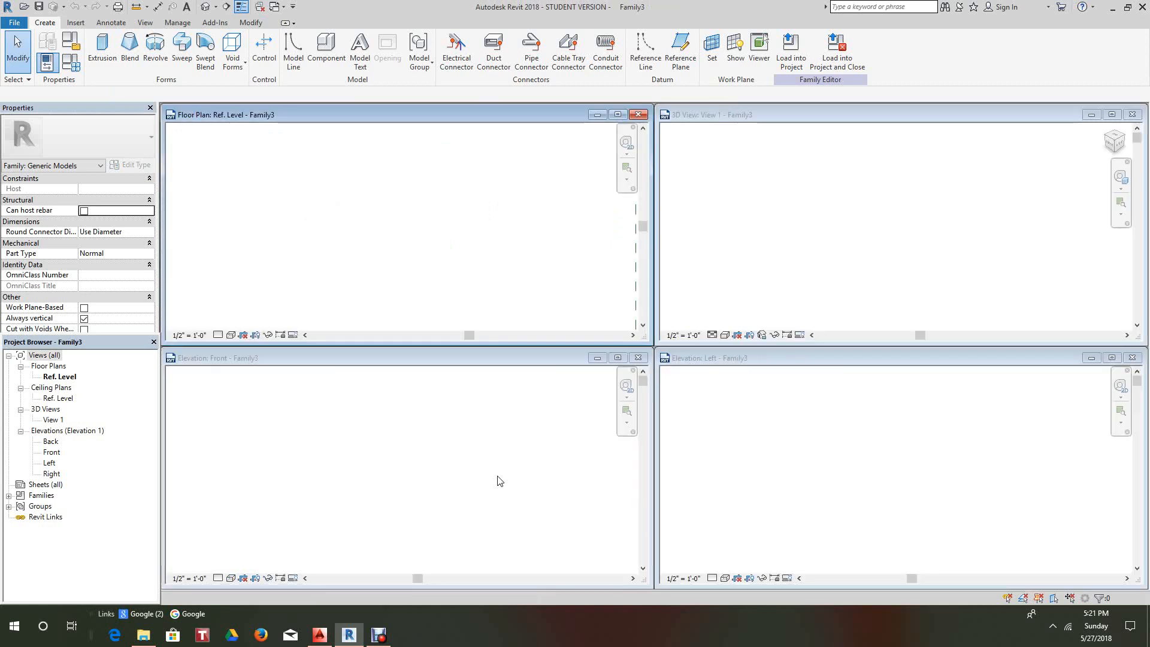
pyautogui.press('z')
pyautogui.press('a')
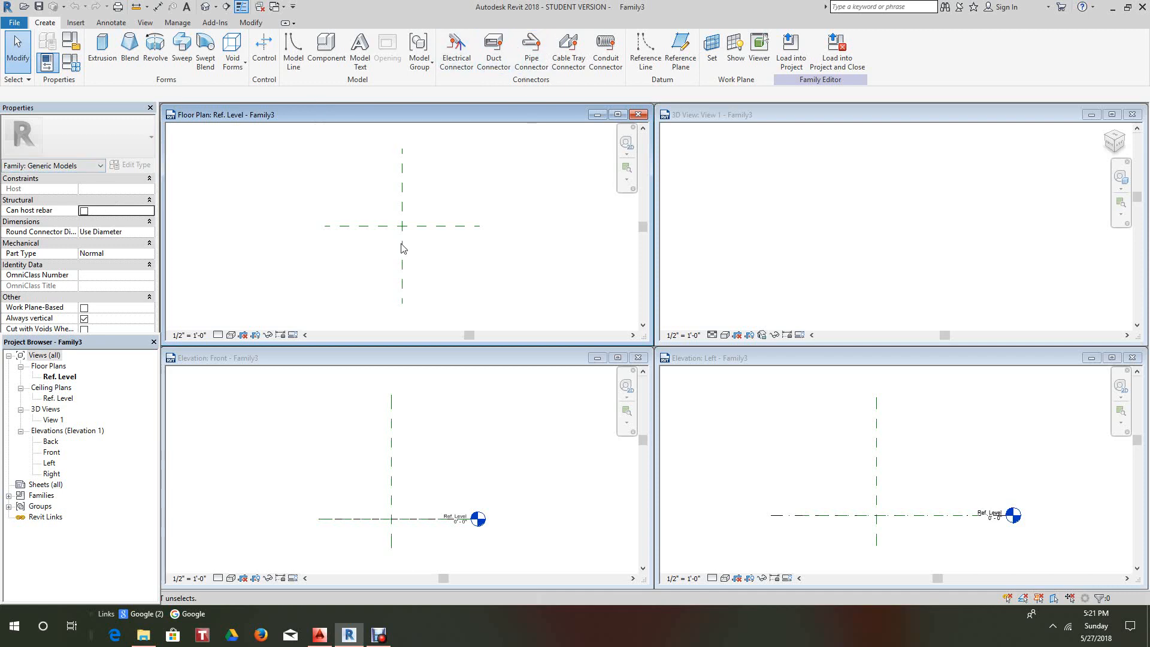
# - Open the Right elevation maximized and begin a new extrusion sketch in it
pyautogui.doubleClick(52, 474)
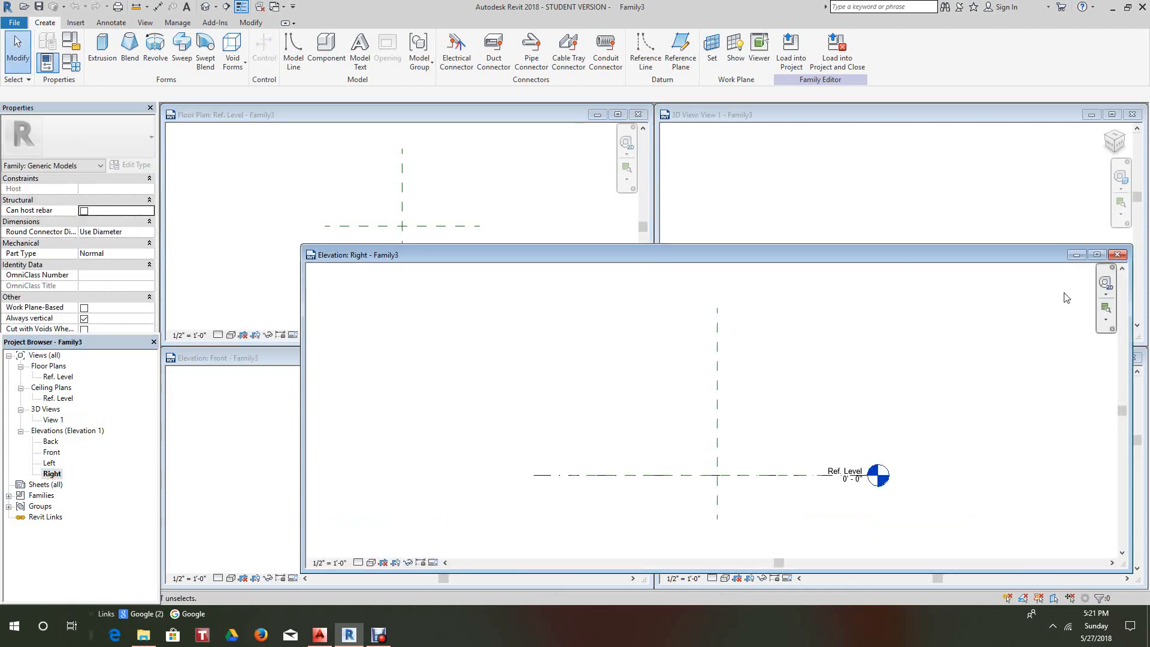
pyautogui.click(1097, 254)
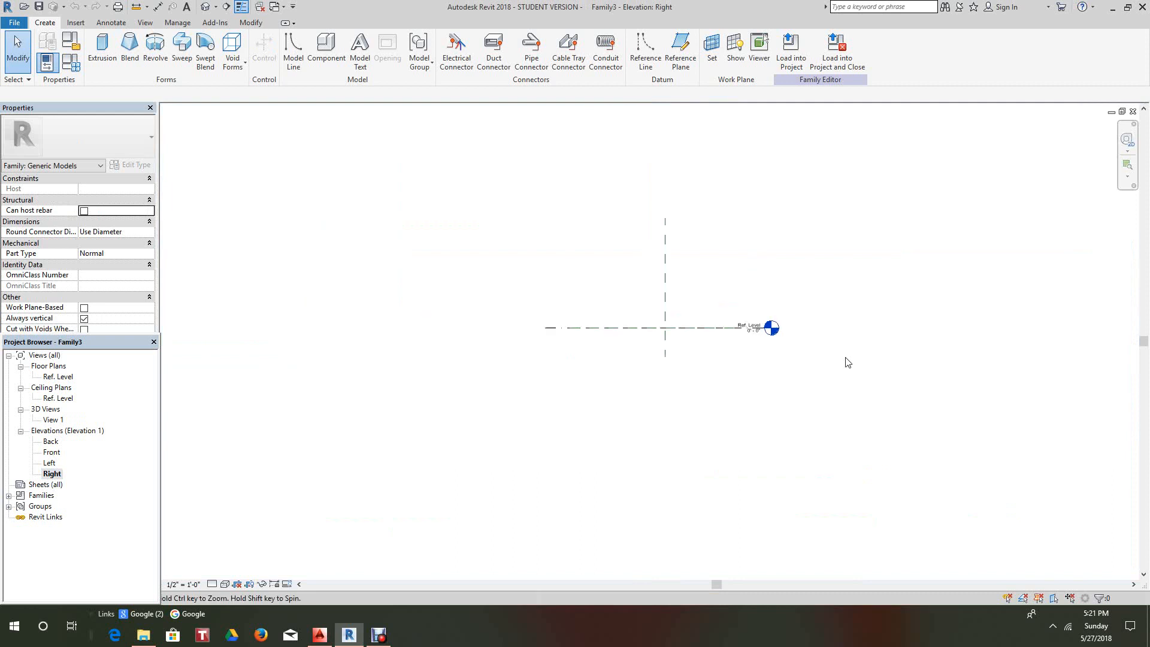
pyautogui.moveTo(736, 351); pyautogui.dragTo(727, 360, button='middle')
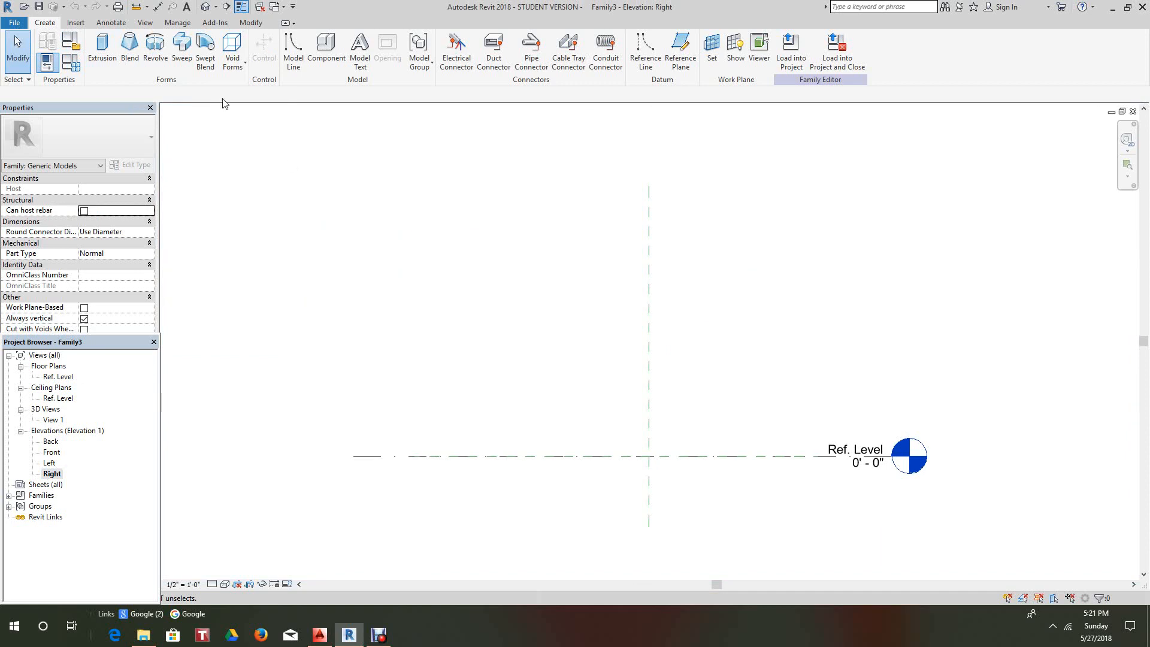
pyautogui.click(103, 47)
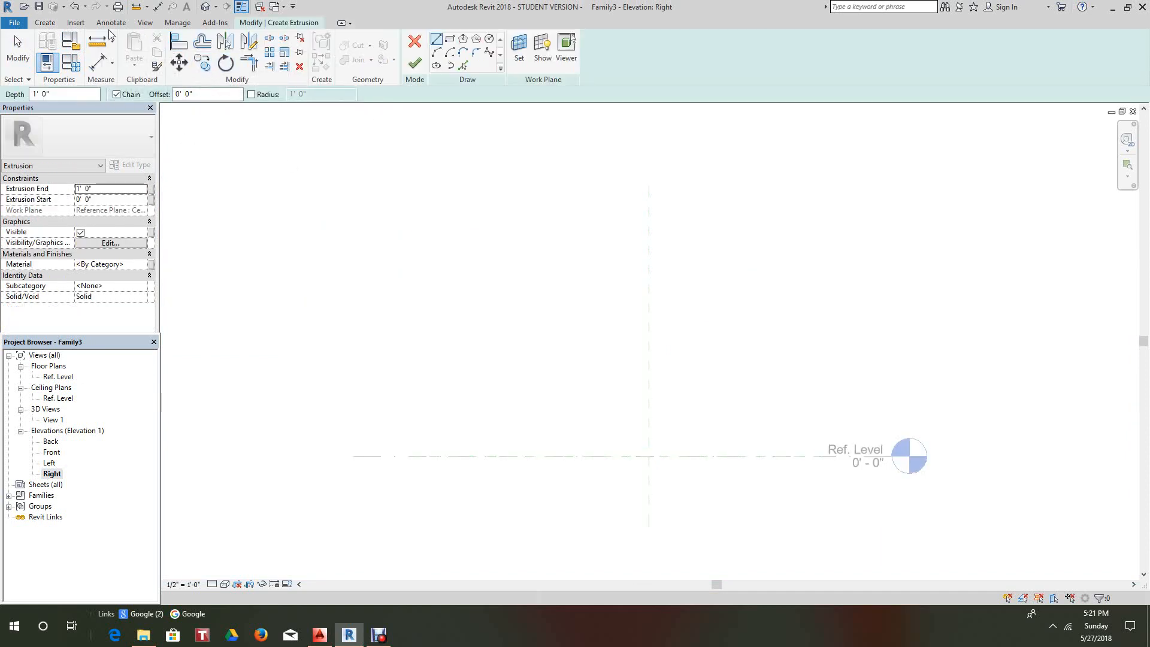
pyautogui.click(75, 23)
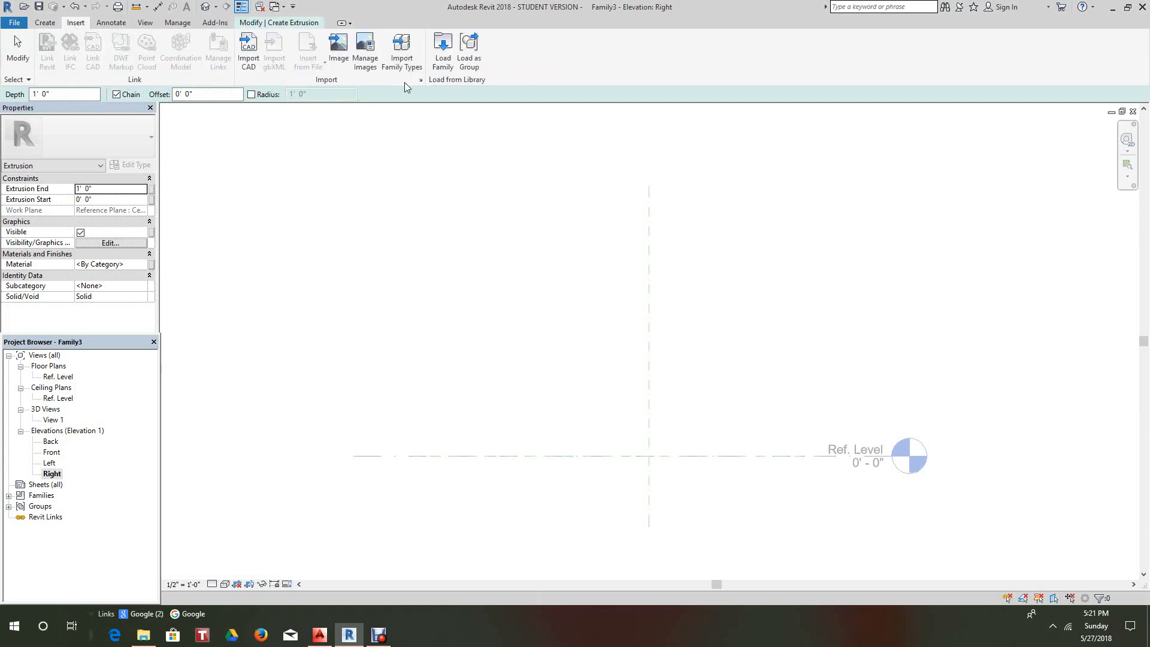
# - Import park bench.dxf from the Desktop with Manual - Origin positioning
pyautogui.click(247, 46)
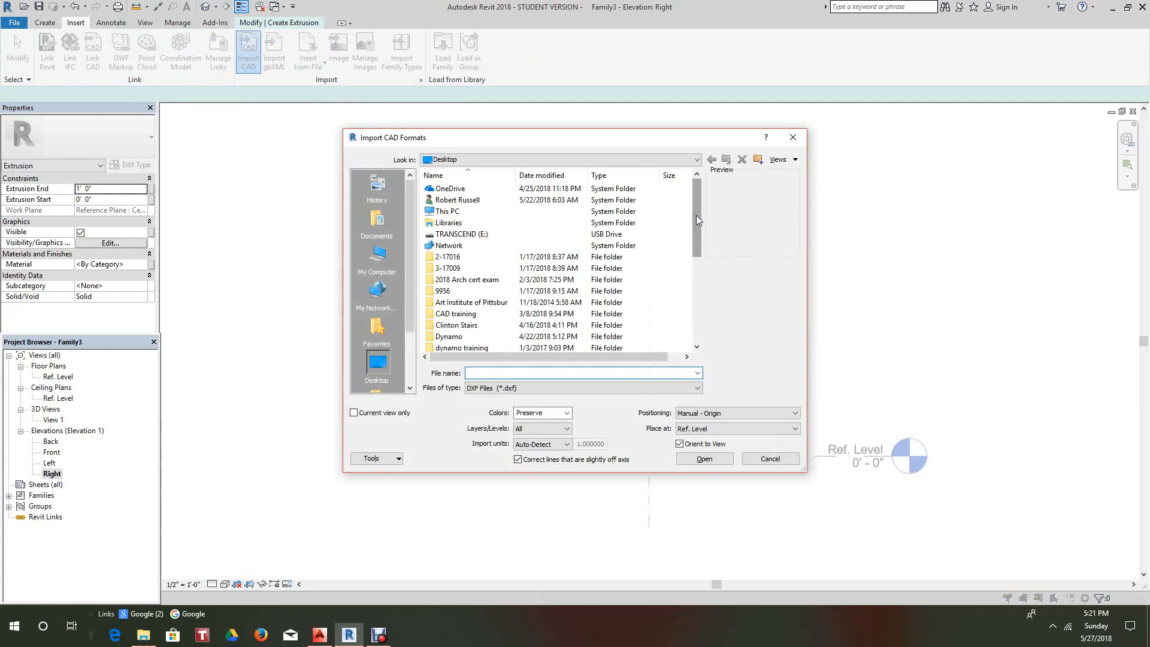
pyautogui.moveTo(696, 217); pyautogui.dragTo(699, 314)
pyautogui.click(473, 337)
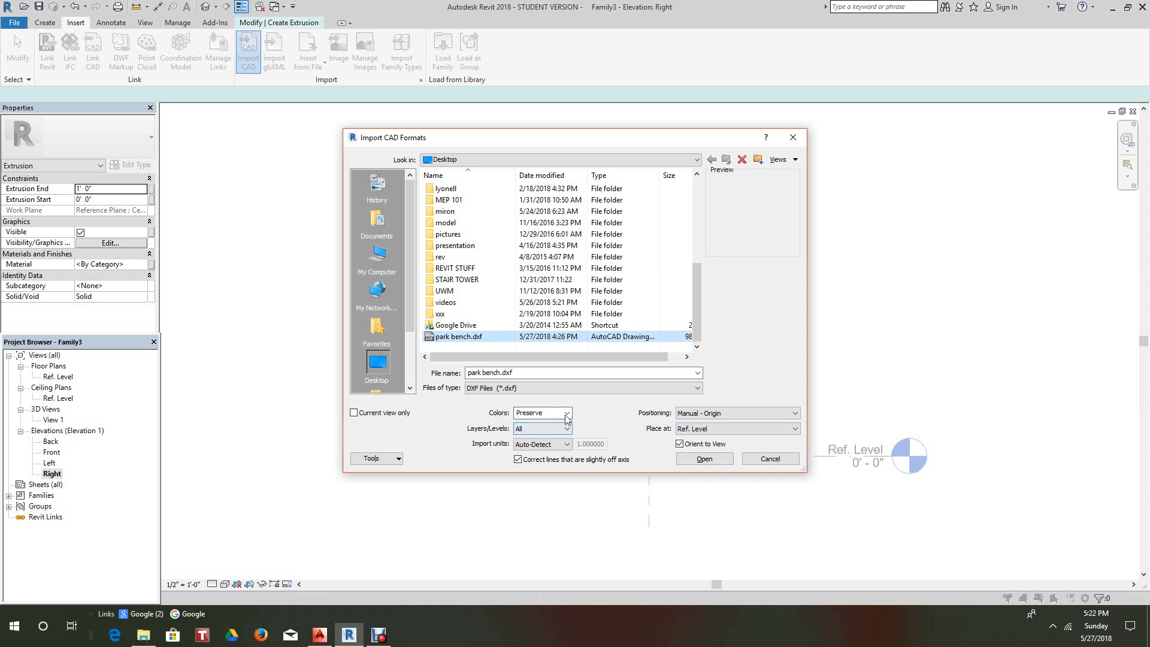
pyautogui.click(704, 458)
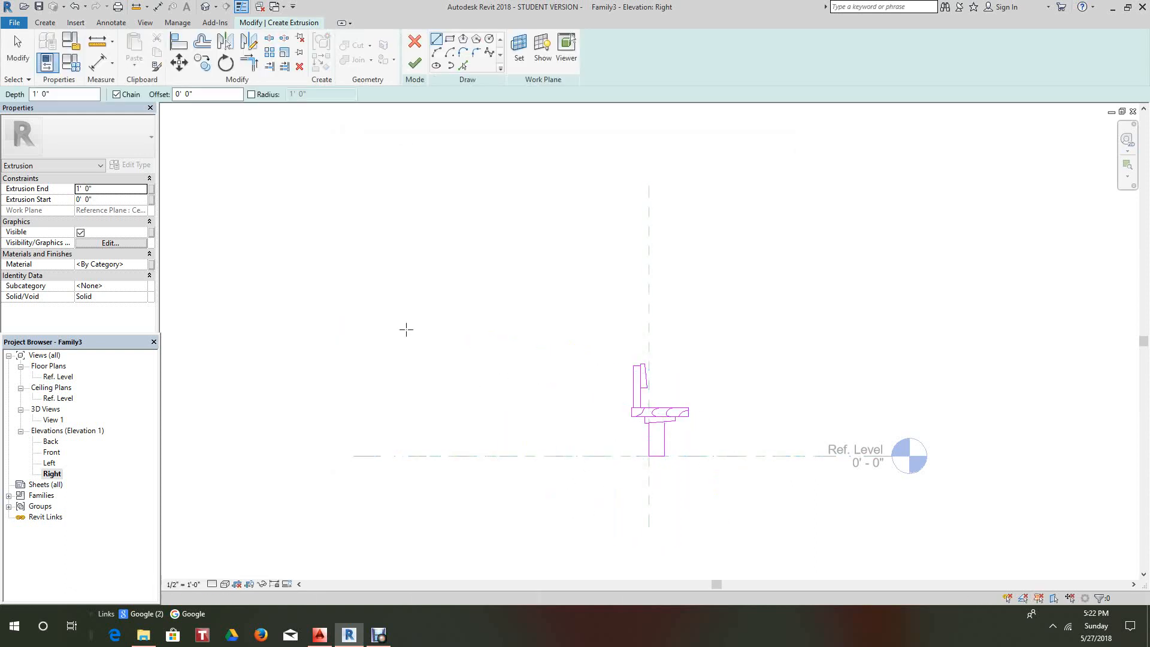
# - Cancel the Line tool and zoom in on the imported bench profile
pyautogui.rightClick(345, 267)
pyautogui.click(371, 276)
pyautogui.moveTo(462, 328); pyautogui.dragTo(415, 303, button='middle')
pyautogui.scroll(4, 543, 346)
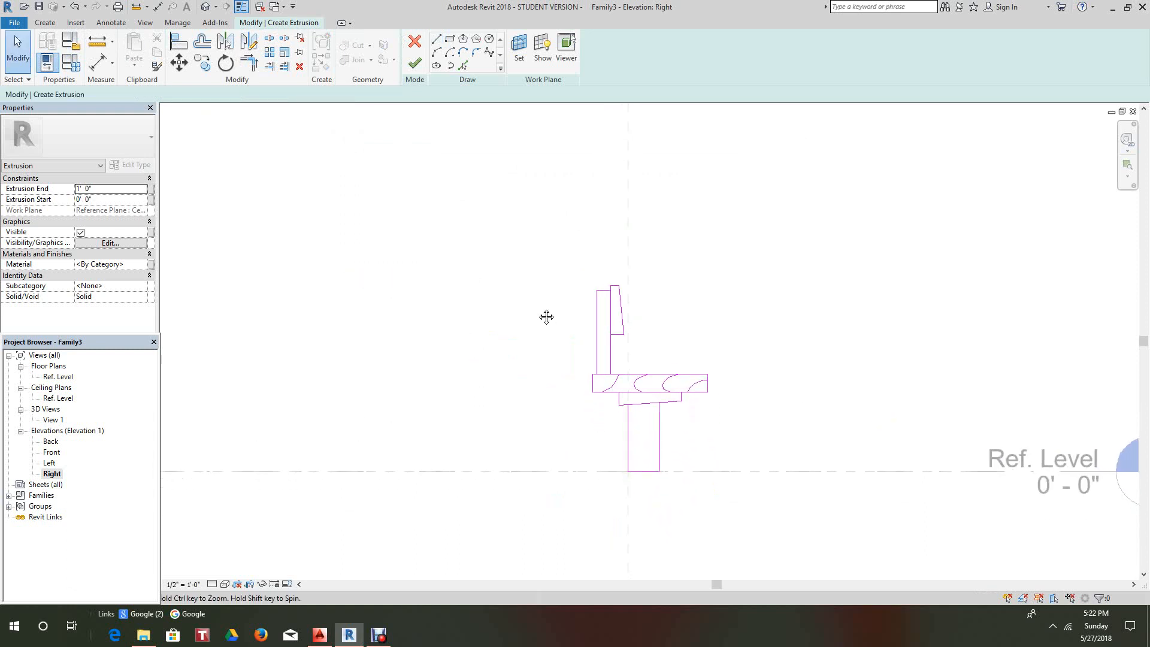
pyautogui.scroll(-4, 487, 349)
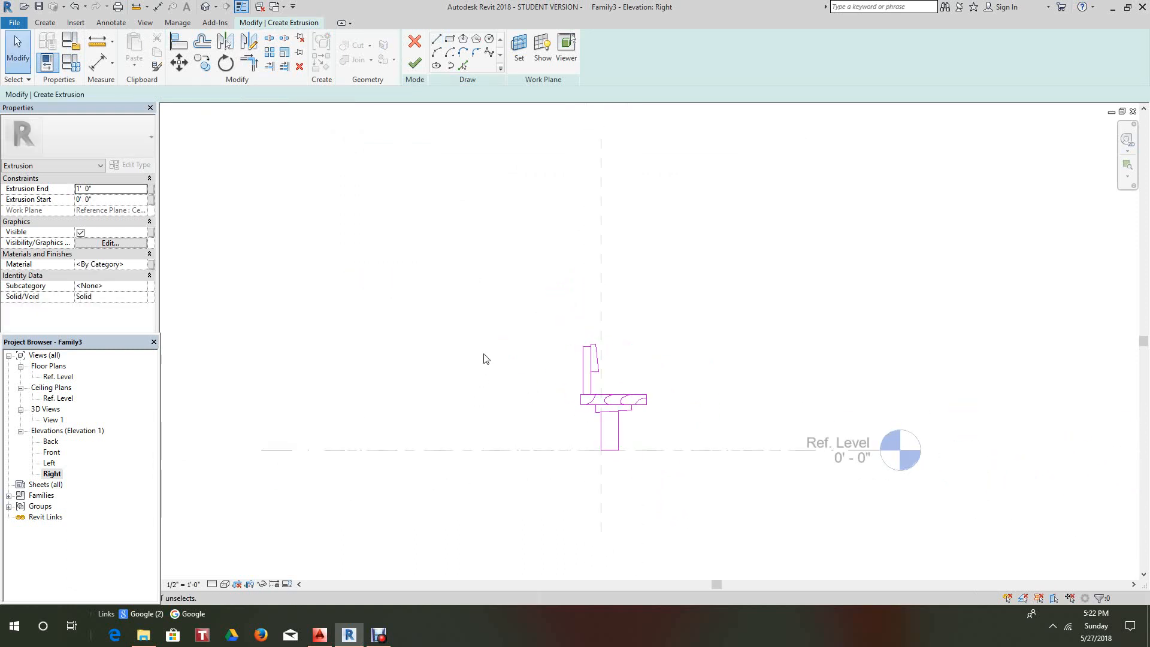
pyautogui.scroll(-1, 486, 358)
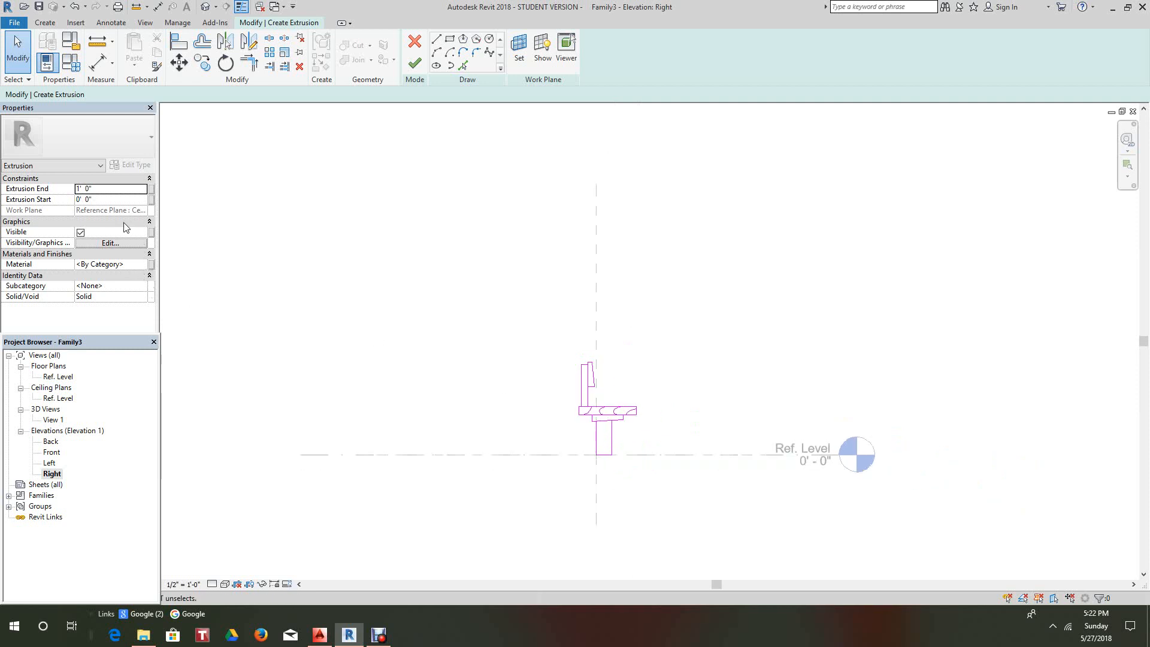
# - Set the extrusion's Extrusion End to 4' 0"
pyautogui.click(109, 189)
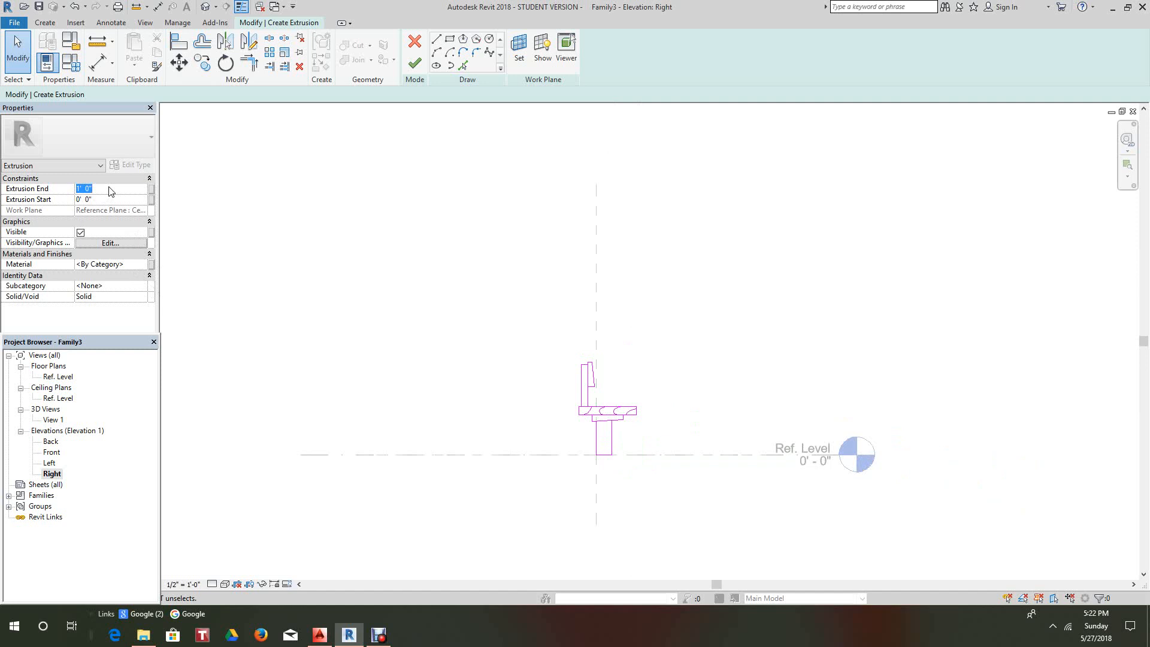
pyautogui.click(104, 190)
pyautogui.click(23, 191)
pyautogui.write('4')
# - Replace the material's appearance asset with the Redwood appearance from the Asset Browser
pyautogui.click(145, 265)
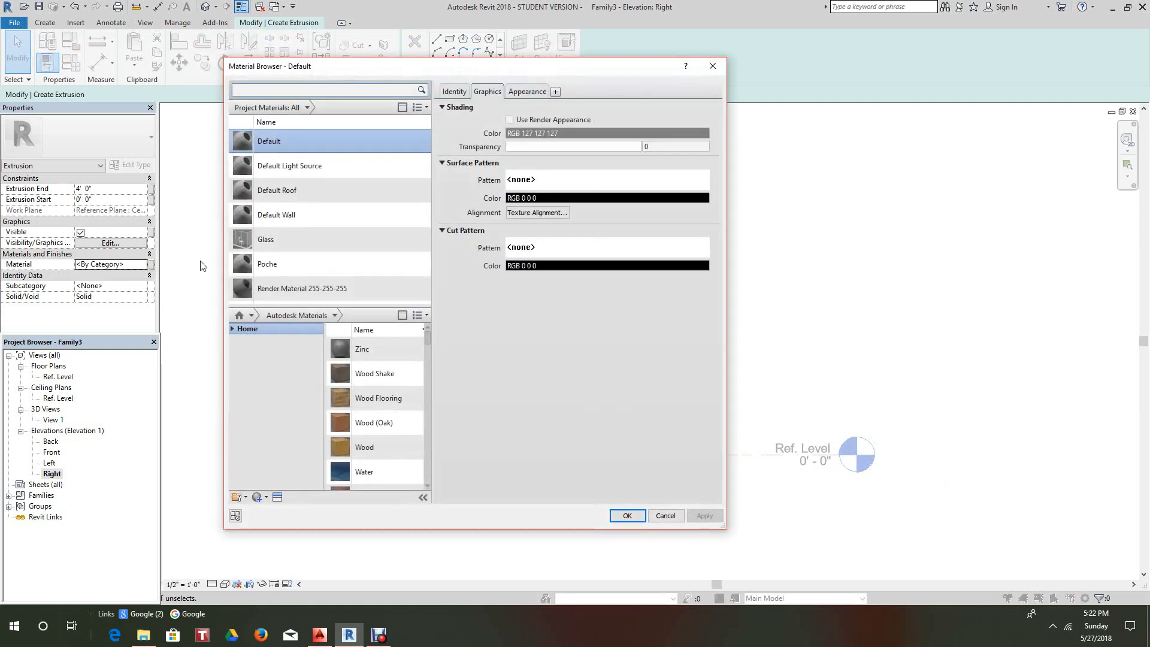
pyautogui.click(277, 498)
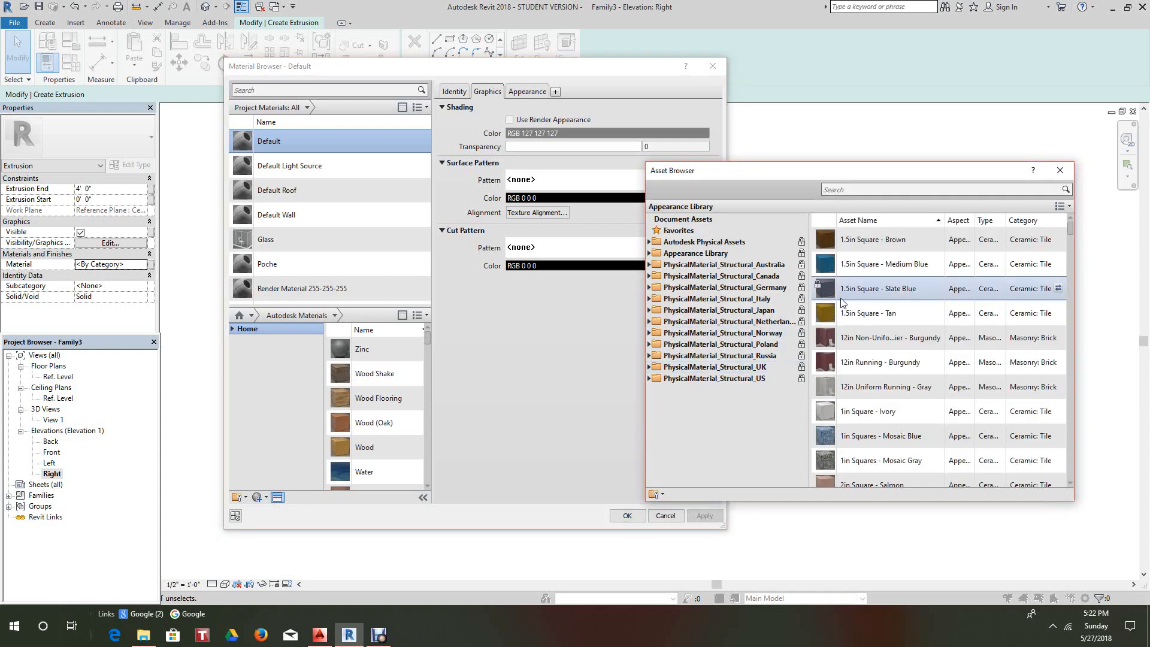
pyautogui.click(852, 190)
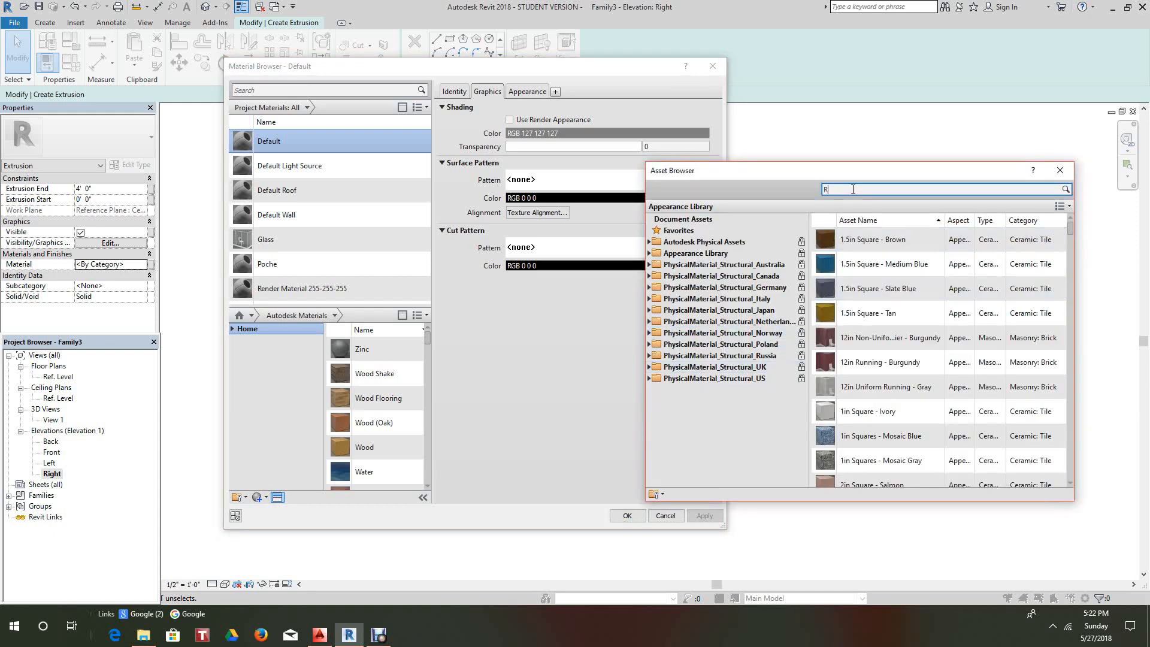
pyautogui.write('Redwood')
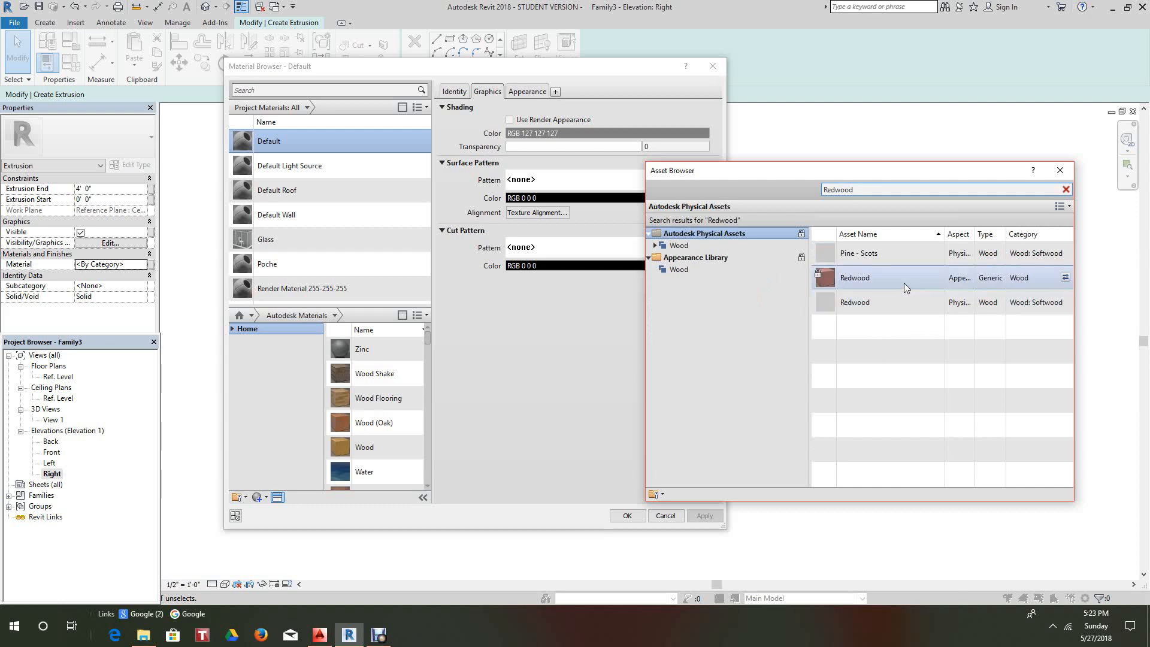
pyautogui.click(1065, 278)
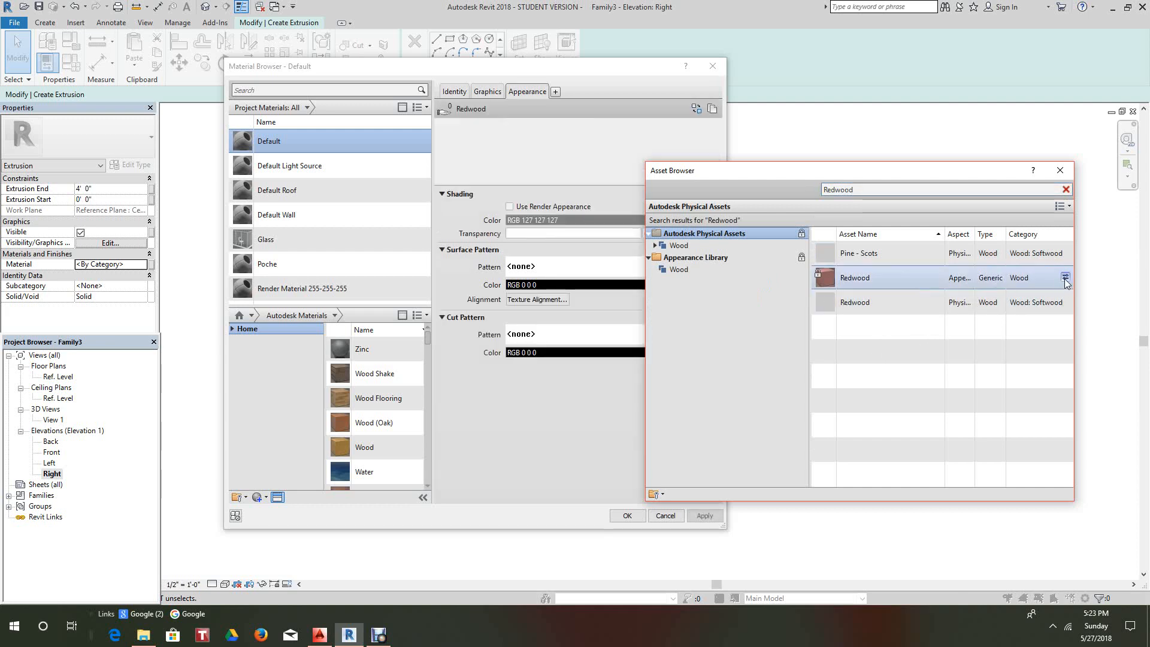
# - Turn on Use Render Appearance for shading, rename the material to Redwood, and assign it
pyautogui.click(489, 91)
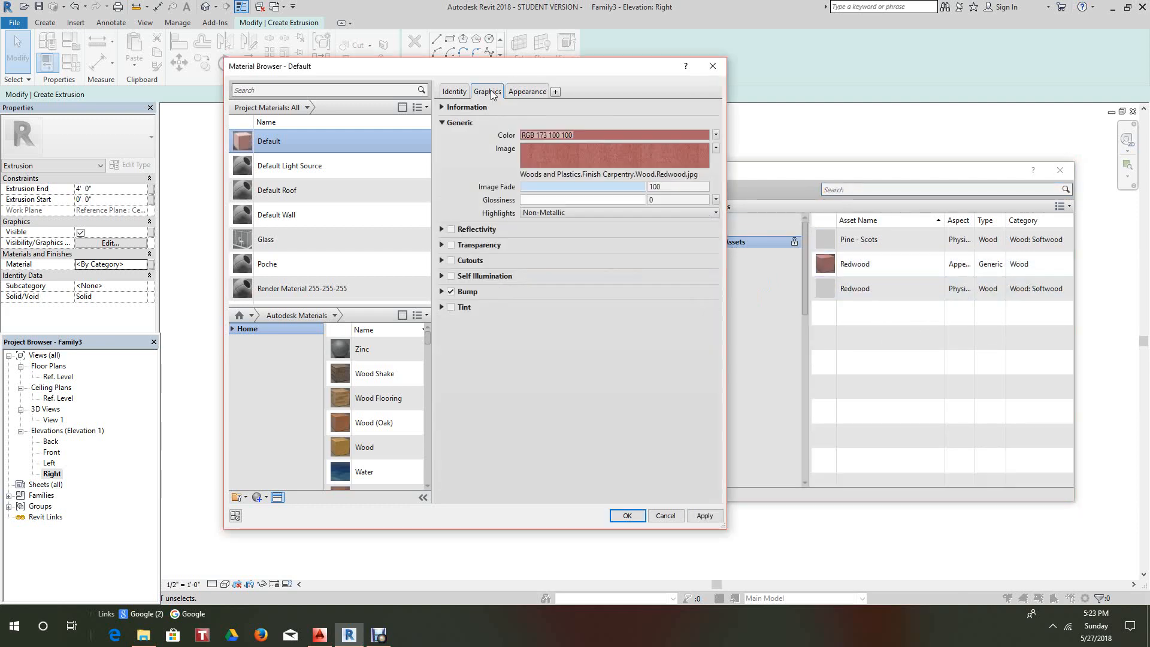
pyautogui.click(510, 120)
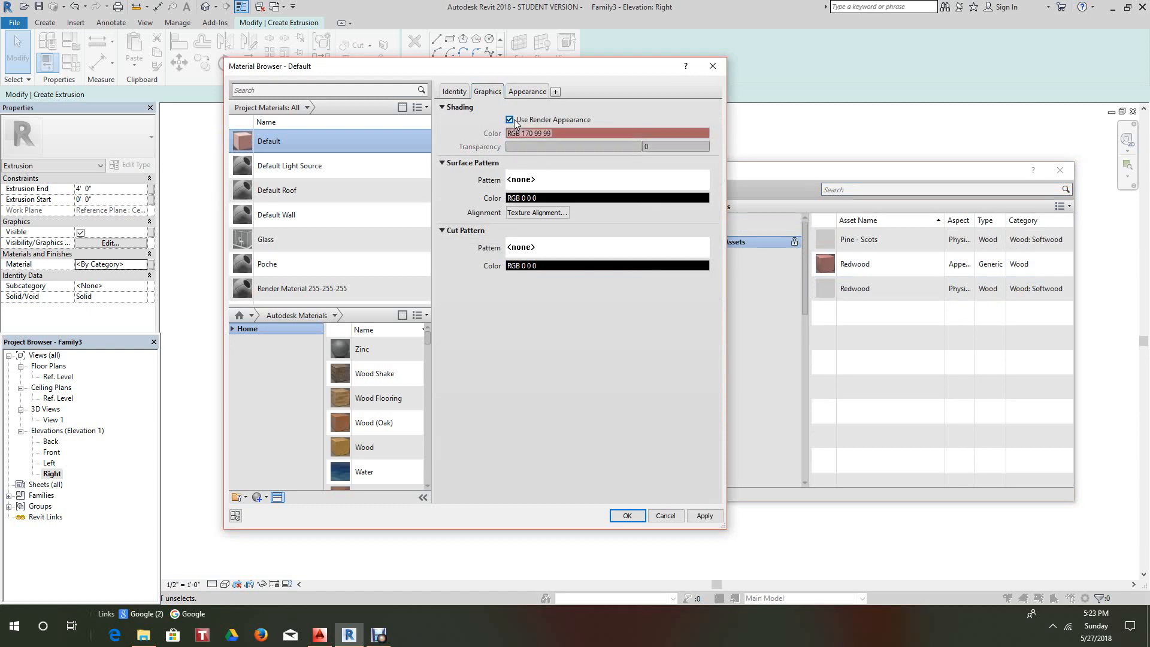
pyautogui.rightClick(292, 143)
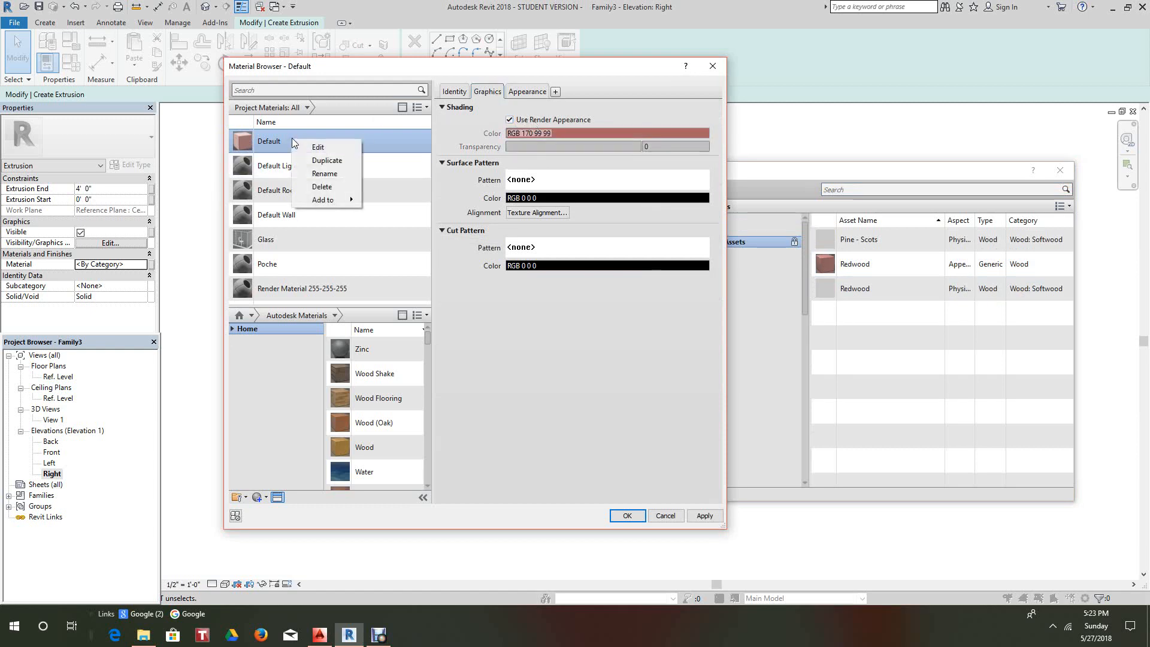
pyautogui.click(337, 175)
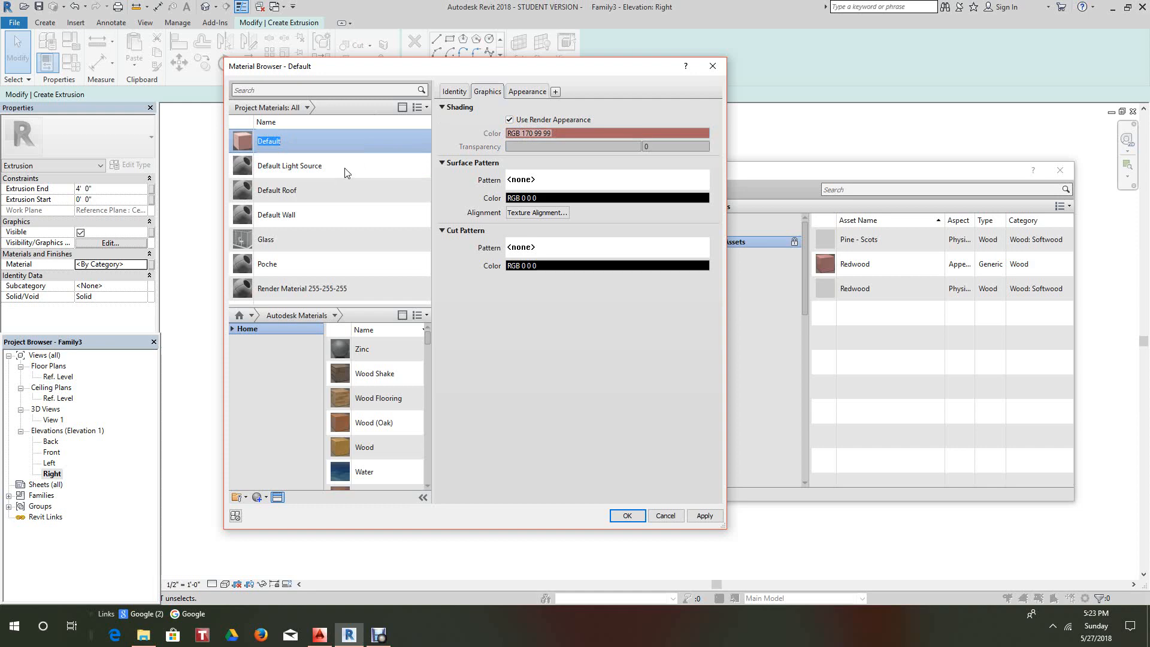
pyautogui.write('Redwoo')
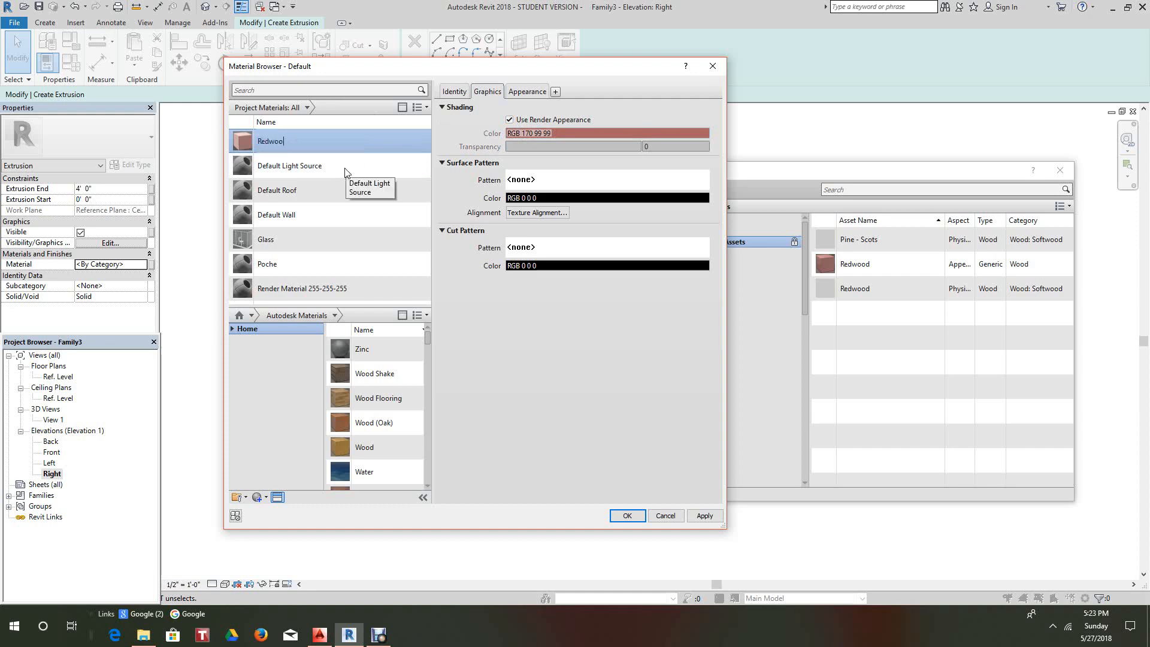
pyautogui.write('d')
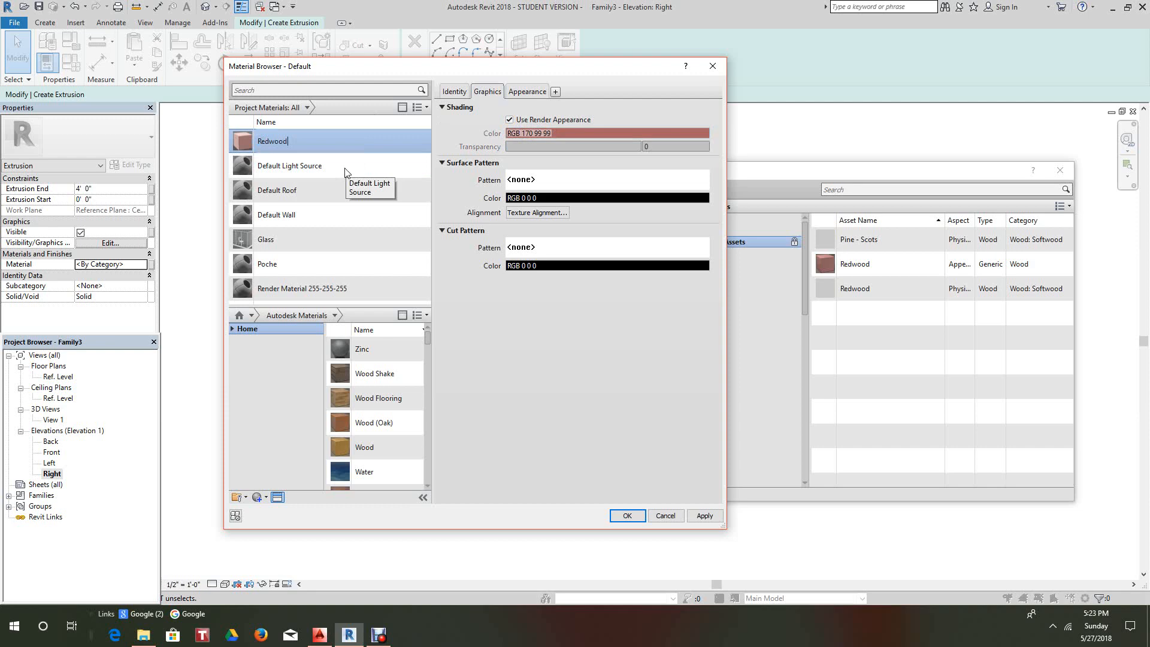
pyautogui.click(704, 515)
pyautogui.click(627, 516)
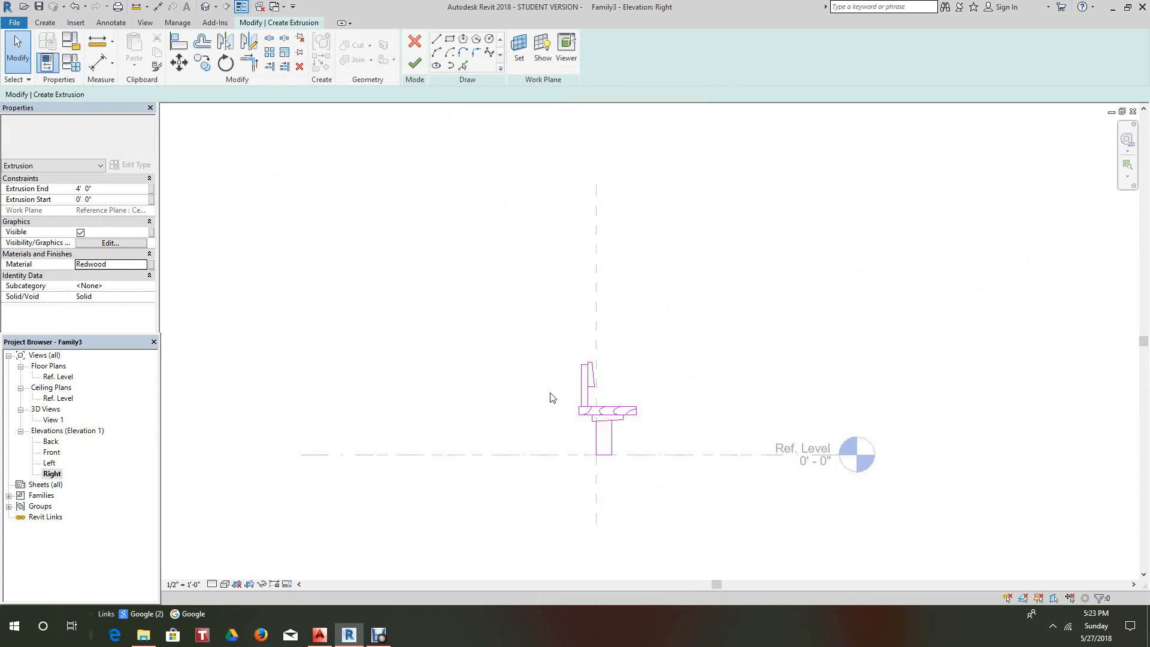
# - Delete the three unwanted curves inside the seat from the sketch
pyautogui.scroll(3, 549, 397)
pyautogui.scroll(2, 526, 374)
pyautogui.moveTo(538, 395)
pyautogui.mouseDown(button='middle')
pyautogui.moveTo(407, 374)
pyautogui.moveTo(393, 384)
pyautogui.moveTo(418, 418)
pyautogui.mouseUp(button='middle')
pyautogui.scroll(4, 394, 385)
pyautogui.scroll(-1, 423, 399)
pyautogui.scroll(3, 453, 389)
pyautogui.scroll(-3, 512, 337)
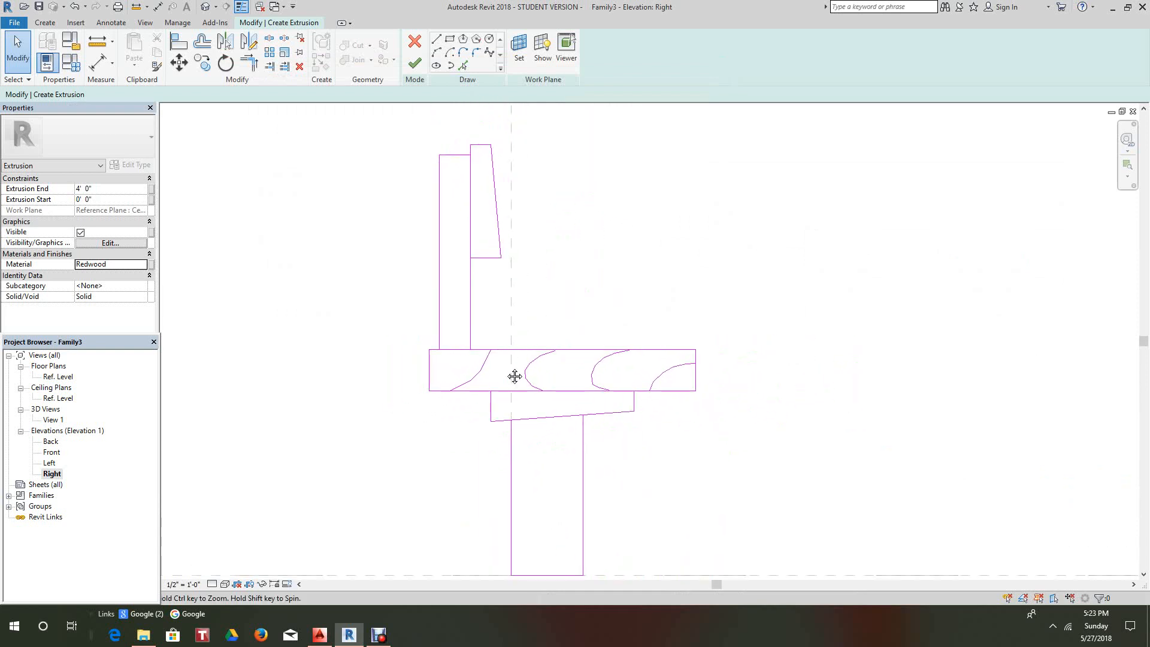
pyautogui.click(300, 66)
pyautogui.moveTo(509, 301); pyautogui.dragTo(673, 410)
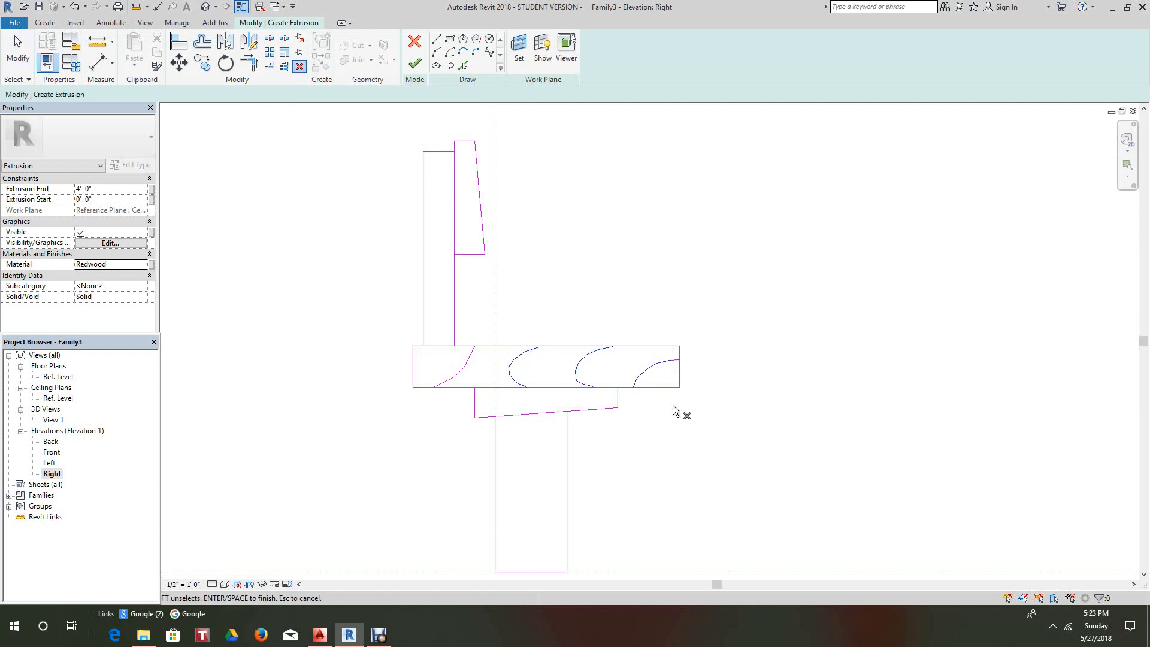
pyautogui.press('Return')
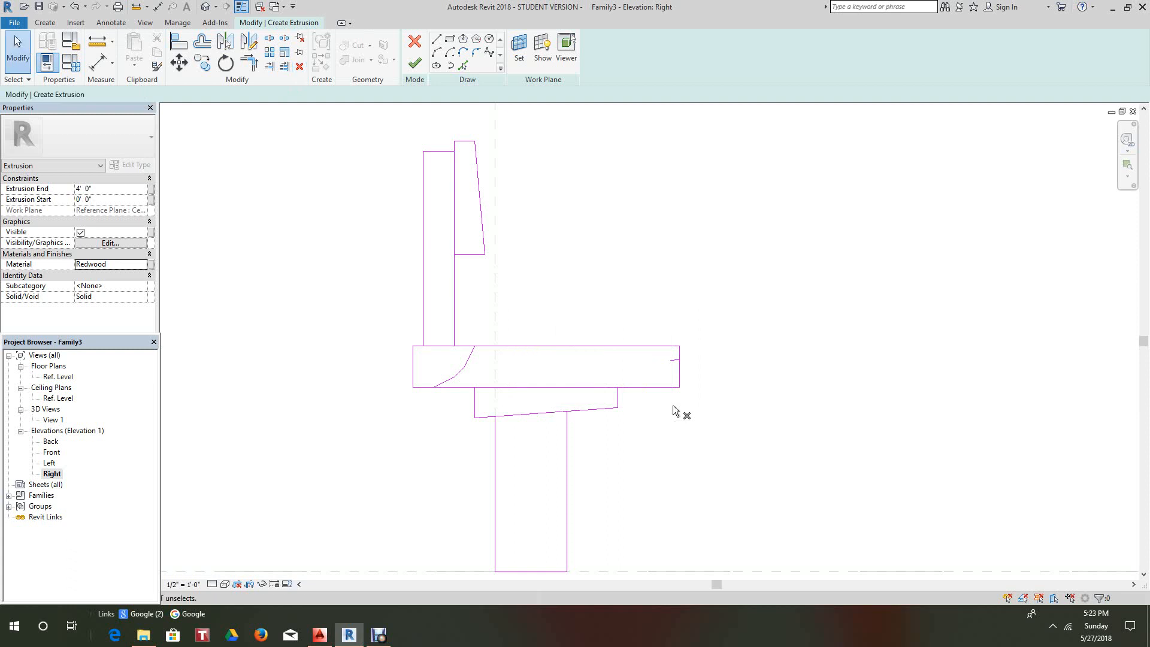
# - Delete the short stray line at the seat's right end
pyautogui.scroll(2, 583, 299)
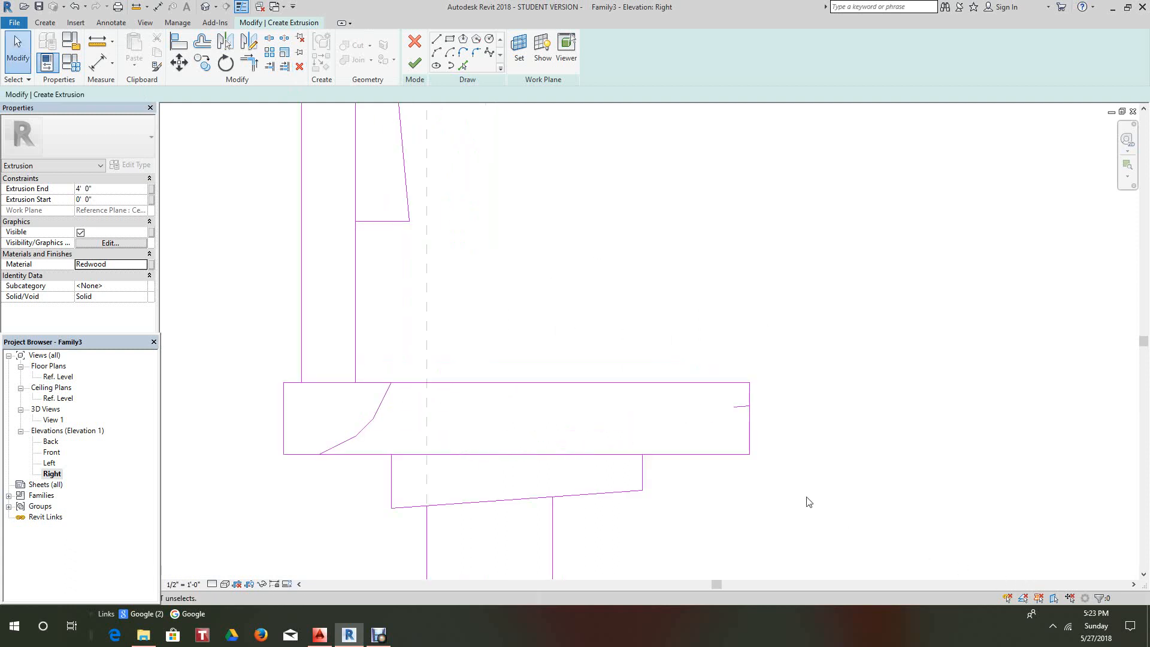
pyautogui.moveTo(703, 351)
pyautogui.mouseDown()
pyautogui.moveTo(808, 482)
pyautogui.moveTo(794, 429)
pyautogui.mouseUp()
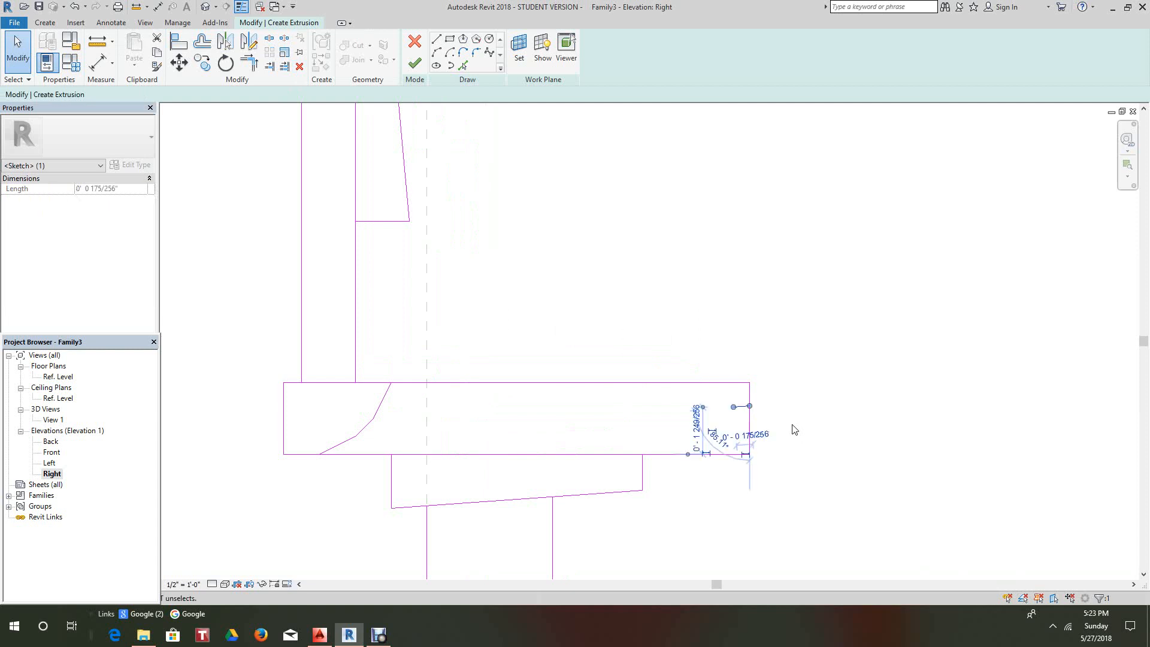
pyautogui.rightClick(794, 429)
pyautogui.click(832, 314)
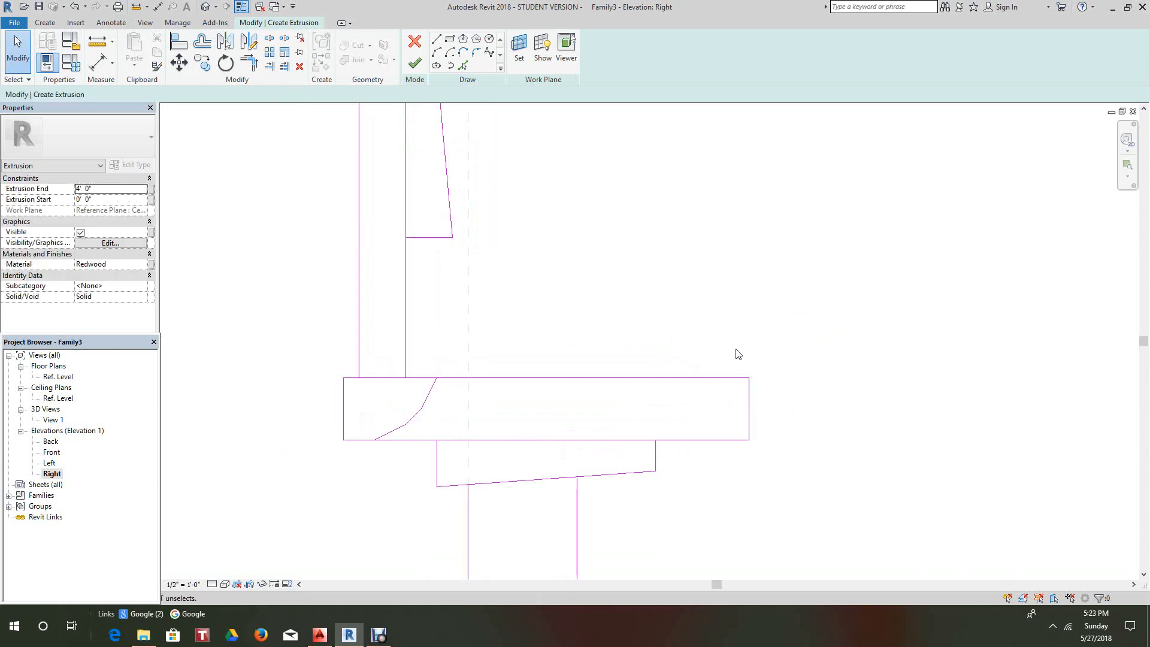
pyautogui.scroll(-1, 736, 349)
pyautogui.scroll(2, 513, 418)
pyautogui.moveTo(478, 421); pyautogui.dragTo(502, 455, button='middle')
pyautogui.scroll(-2, 485, 413)
pyautogui.moveTo(480, 359); pyautogui.dragTo(474, 369, button='middle')
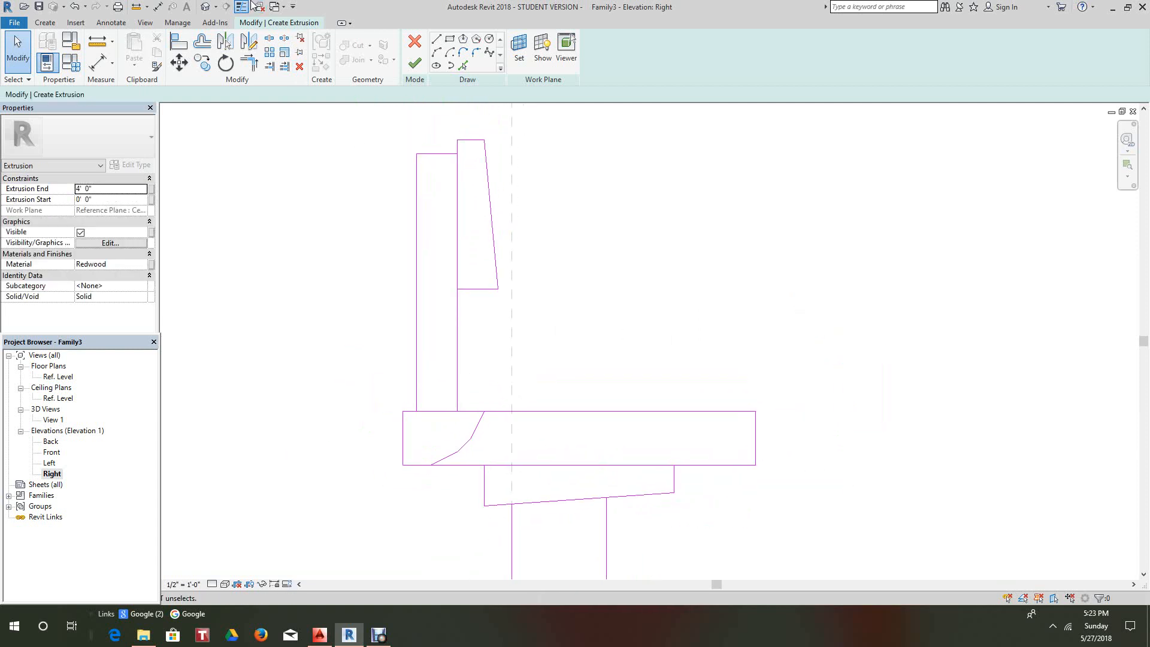
# - Split the seat's top line at the backrest, remove the leftover piece, and reconnect the backrest edge
pyautogui.click(269, 40)
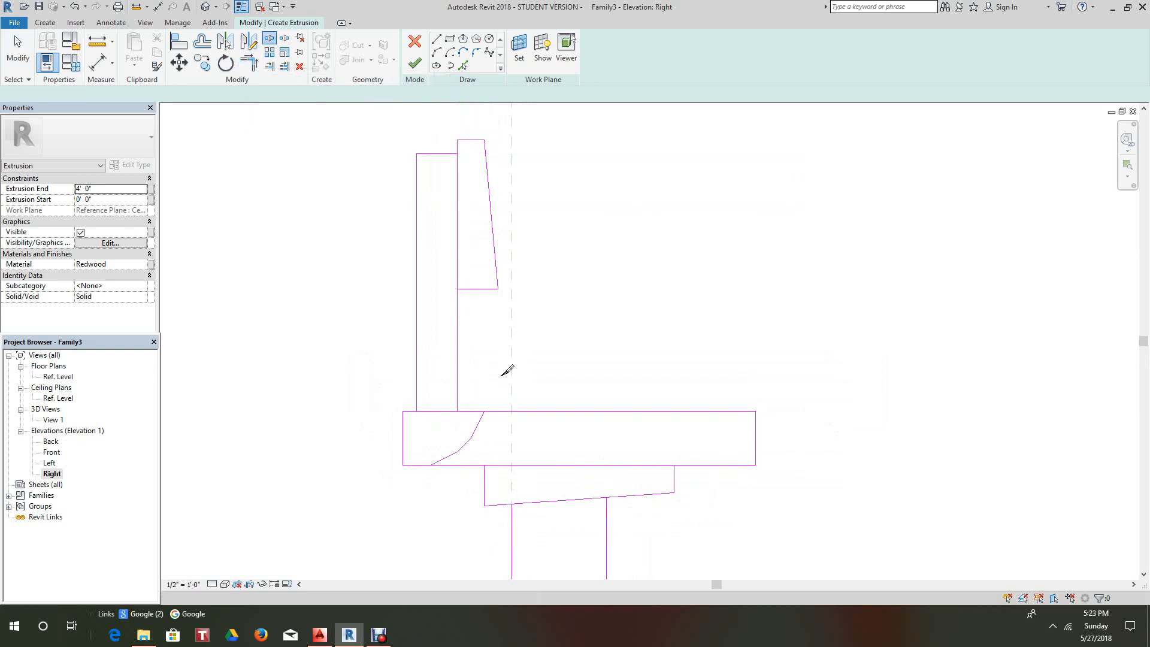
pyautogui.click(457, 411)
pyautogui.rightClick(448, 402)
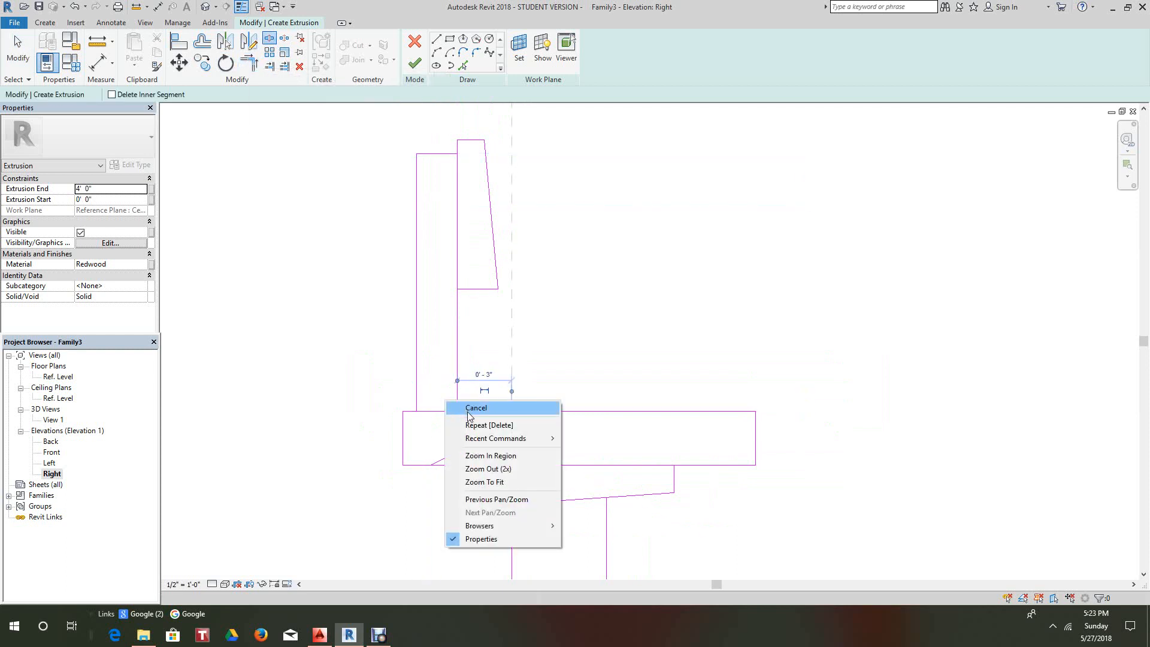
pyautogui.click(468, 413)
pyautogui.rightClick(444, 422)
pyautogui.click(446, 429)
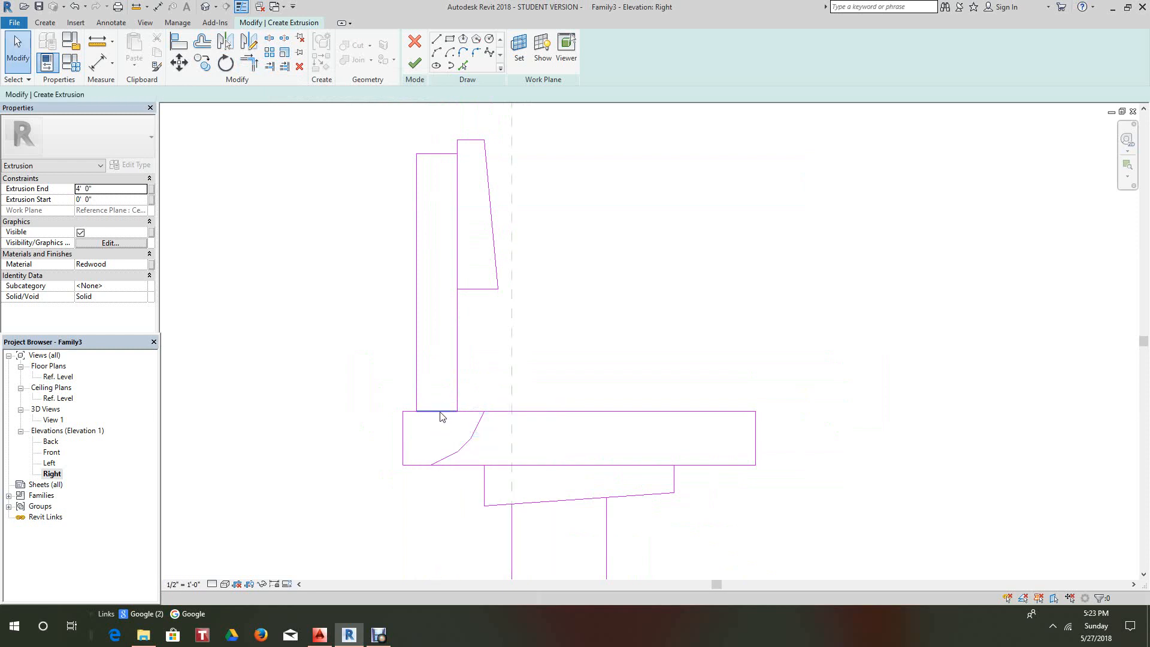
pyautogui.click(442, 412)
pyautogui.rightClick(442, 412)
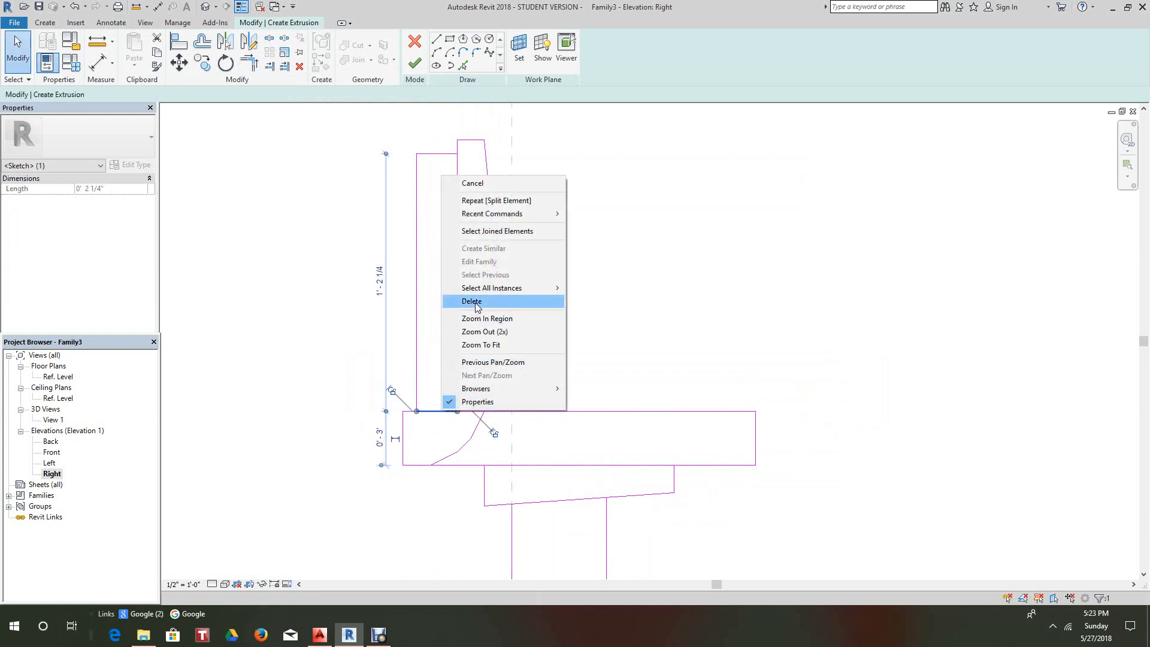
pyautogui.click(477, 301)
pyautogui.scroll(5, 470, 311)
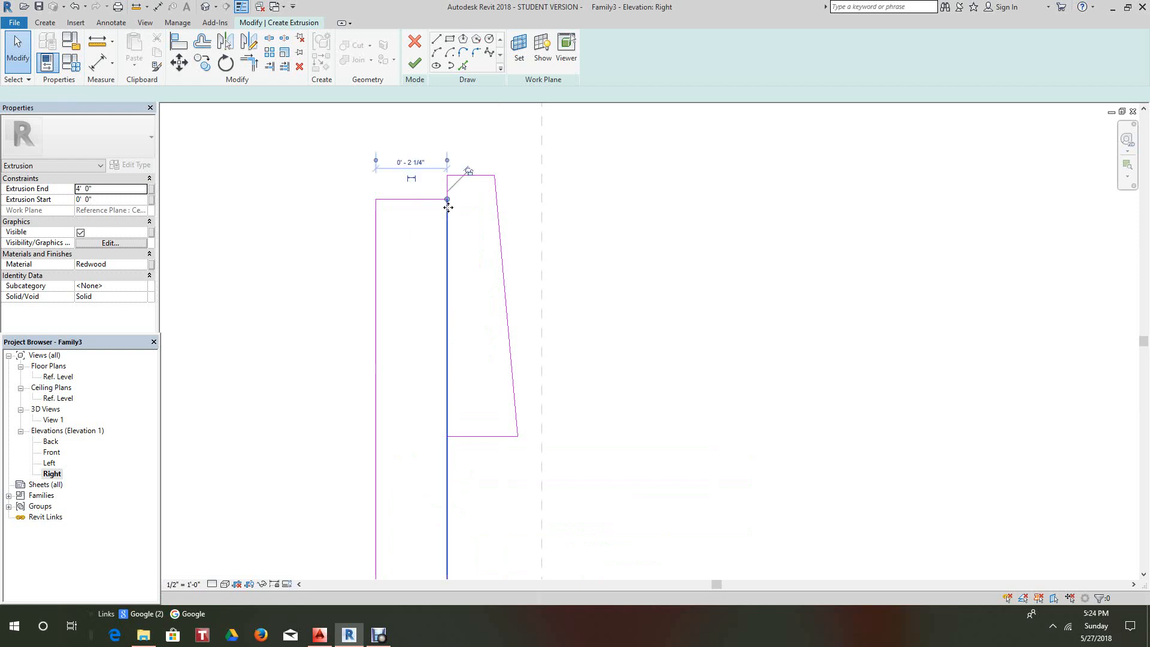
pyautogui.moveTo(448, 207); pyautogui.dragTo(448, 437)
# - Delete the curved lines in the seat's lower-left corner
pyautogui.scroll(-3, 385, 259)
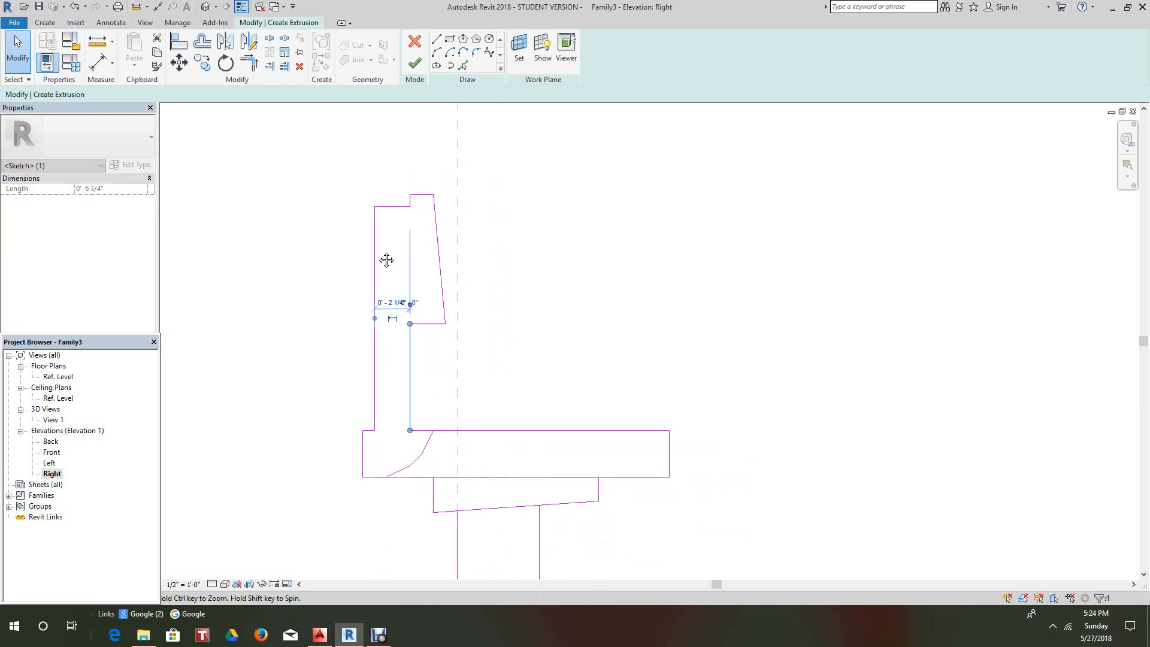
pyautogui.click(310, 275)
pyautogui.moveTo(367, 310); pyautogui.dragTo(384, 245, button='middle')
pyautogui.scroll(-1, 386, 249)
pyautogui.scroll(2, 479, 382)
pyautogui.middleClick(498, 403)
pyautogui.scroll(-1, 497, 402)
pyautogui.scroll(1, 390, 308)
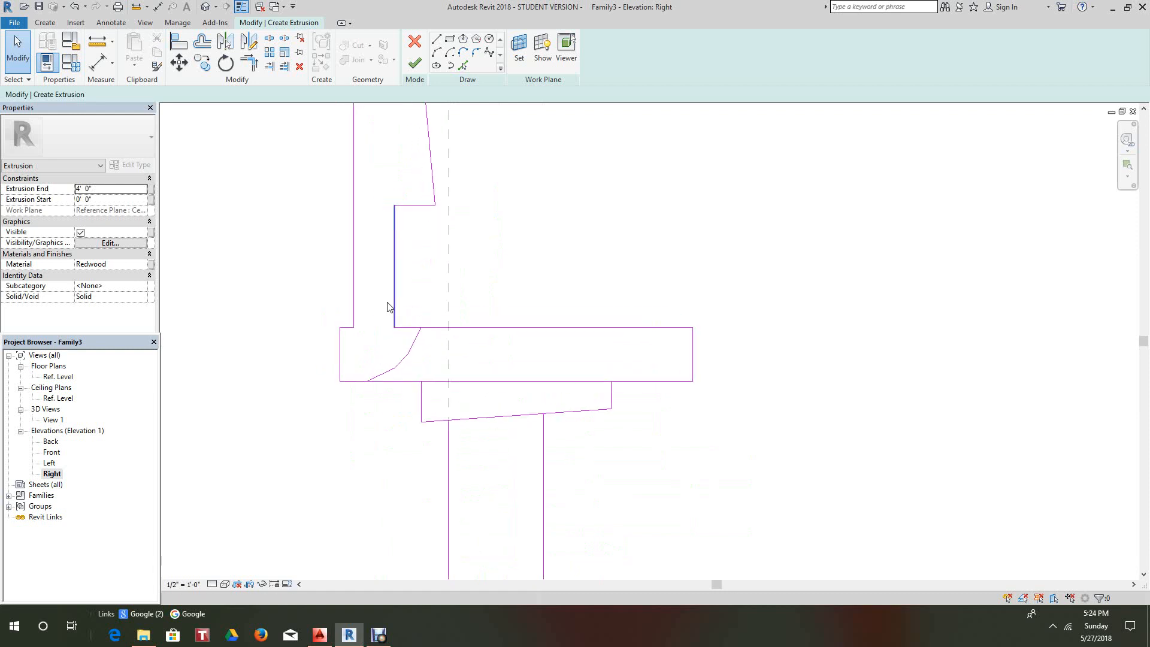
pyautogui.moveTo(333, 278)
pyautogui.mouseDown()
pyautogui.moveTo(423, 428)
pyautogui.moveTo(360, 324)
pyautogui.moveTo(376, 372)
pyautogui.moveTo(436, 406)
pyautogui.mouseUp()
pyautogui.rightClick(508, 293)
pyautogui.click(542, 394)
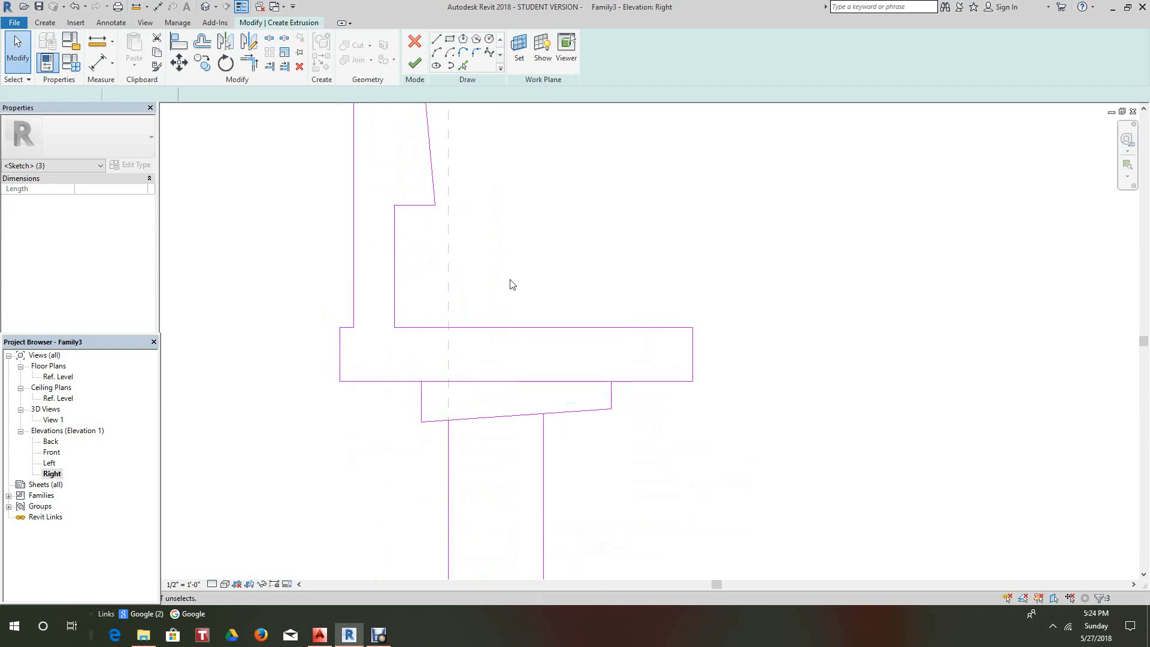
# - Split the seat's bottom line at the support and delete the segment so seat and support merge
pyautogui.scroll(-3, 510, 279)
pyautogui.moveTo(508, 299); pyautogui.dragTo(478, 306, button='middle')
pyautogui.scroll(5, 467, 348)
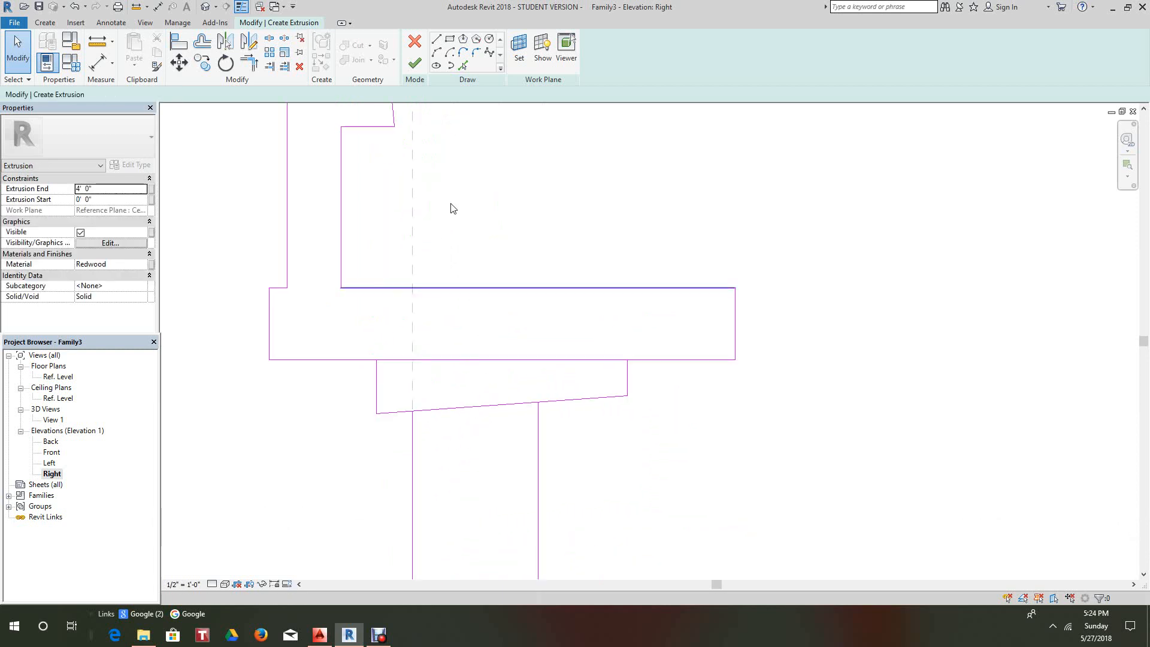
pyautogui.click(271, 38)
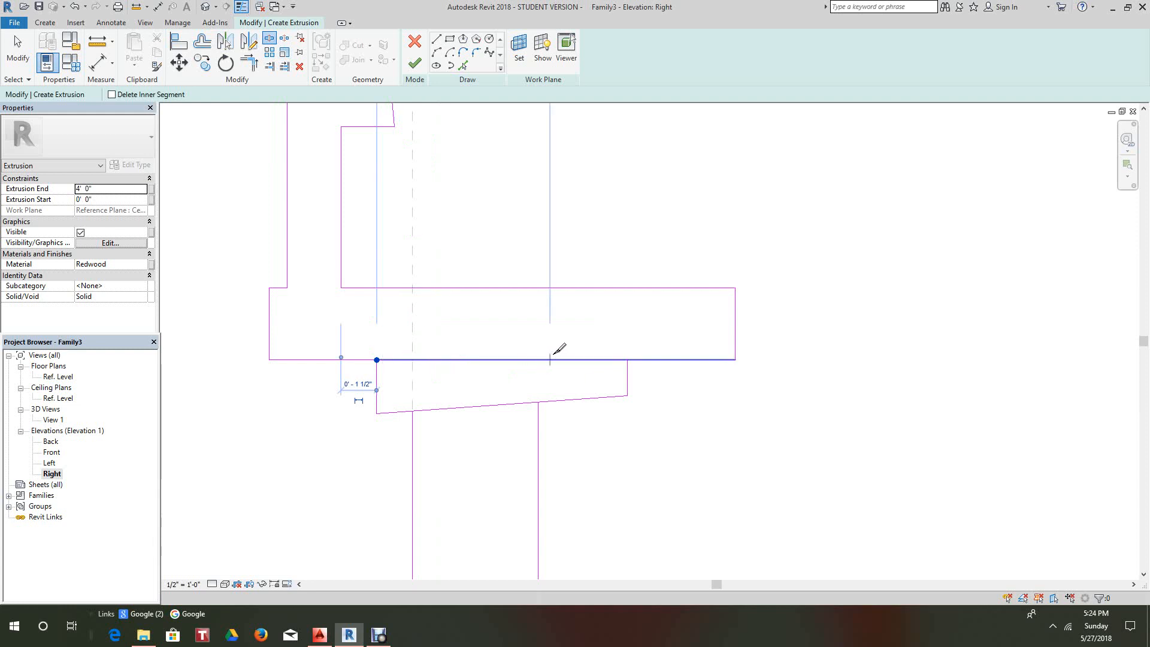
pyautogui.click(627, 359)
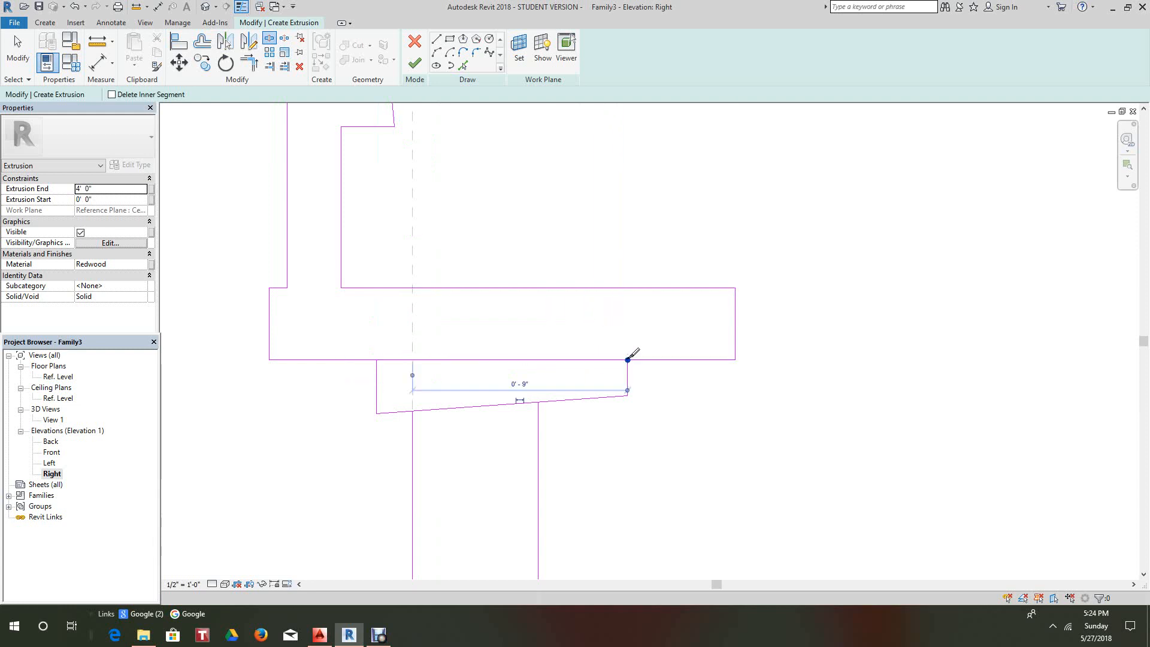
pyautogui.rightClick(527, 205)
pyautogui.click(539, 200)
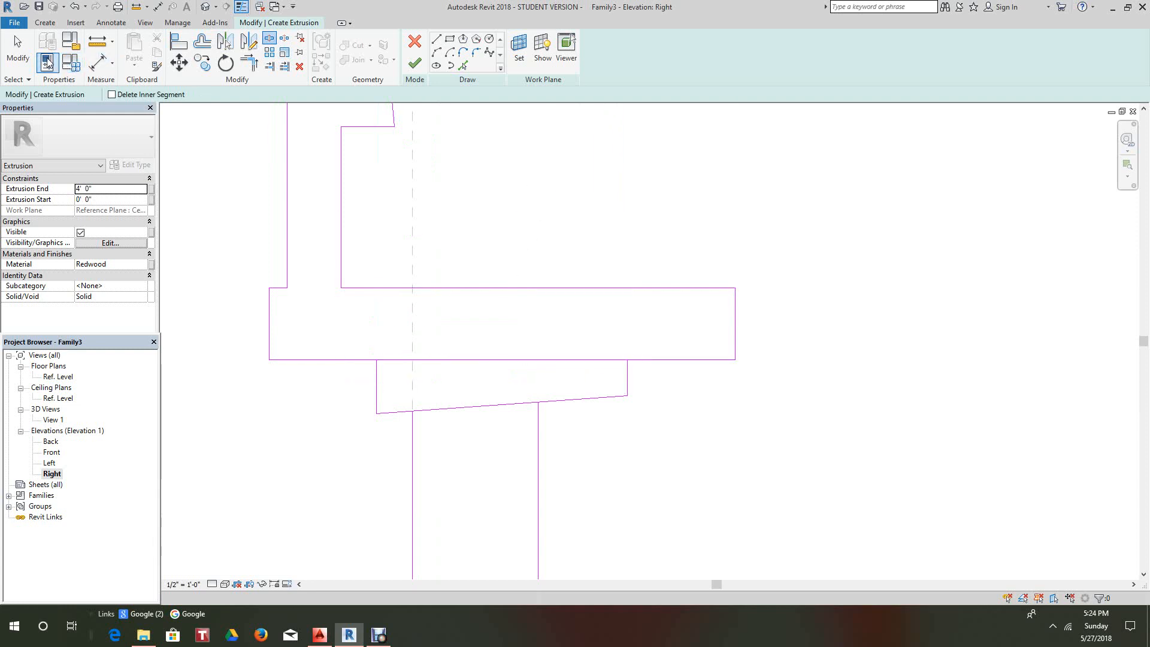
pyautogui.click(17, 51)
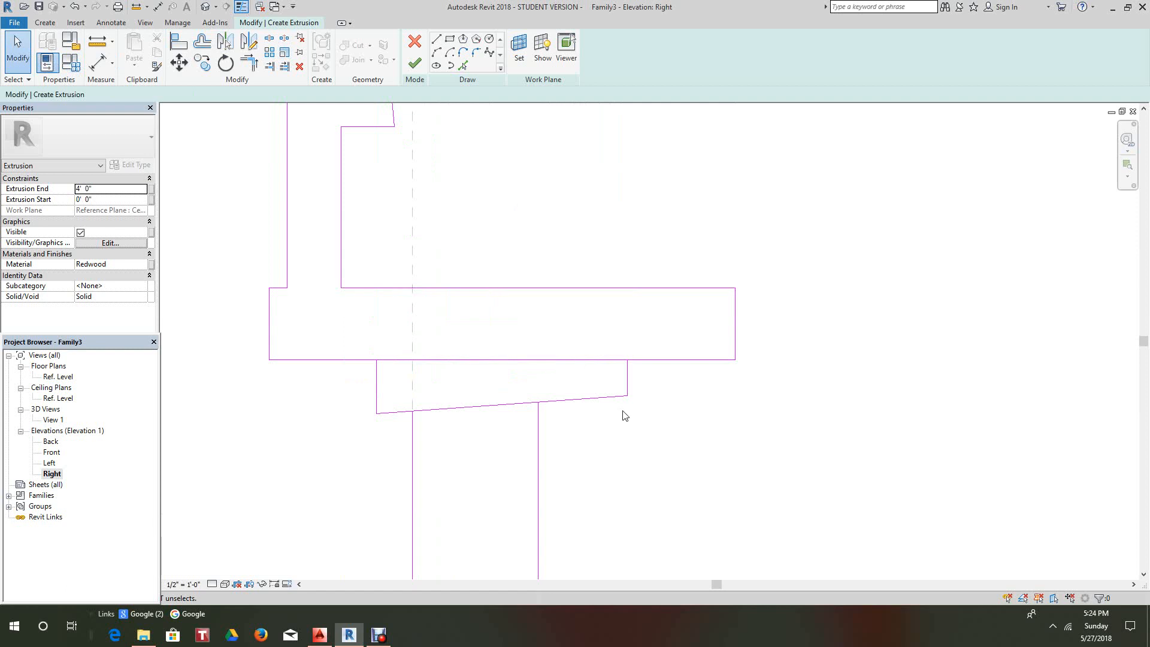
pyautogui.click(526, 367)
pyautogui.rightClick(526, 367)
pyautogui.click(563, 489)
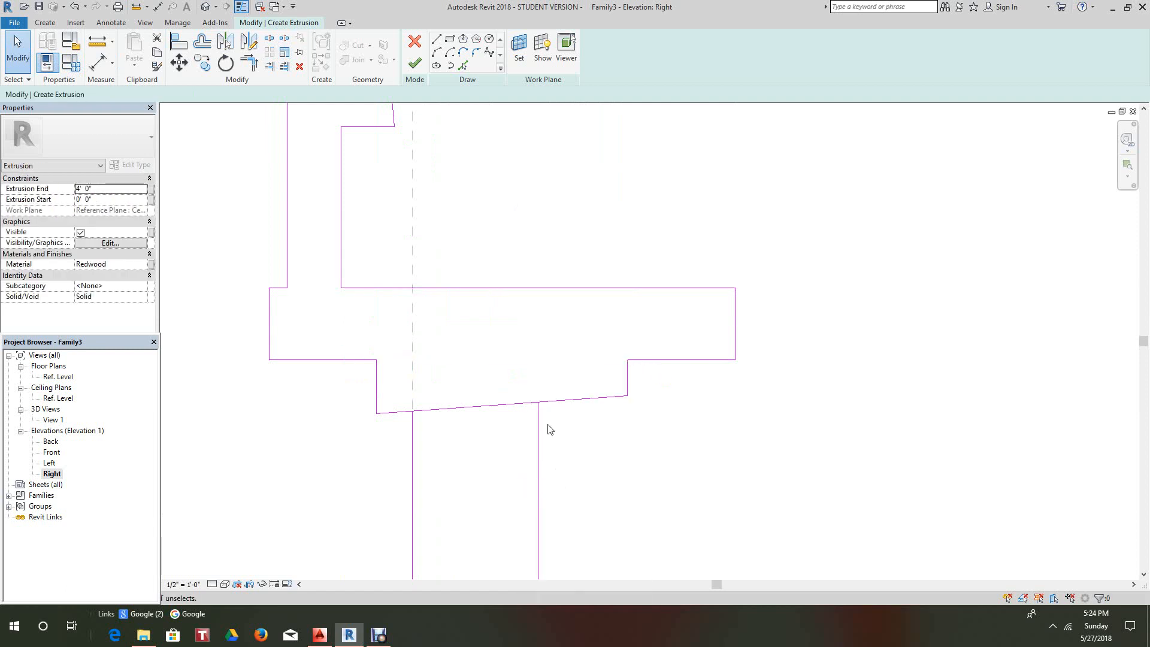
pyautogui.scroll(-3, 559, 419)
pyautogui.scroll(3, 495, 419)
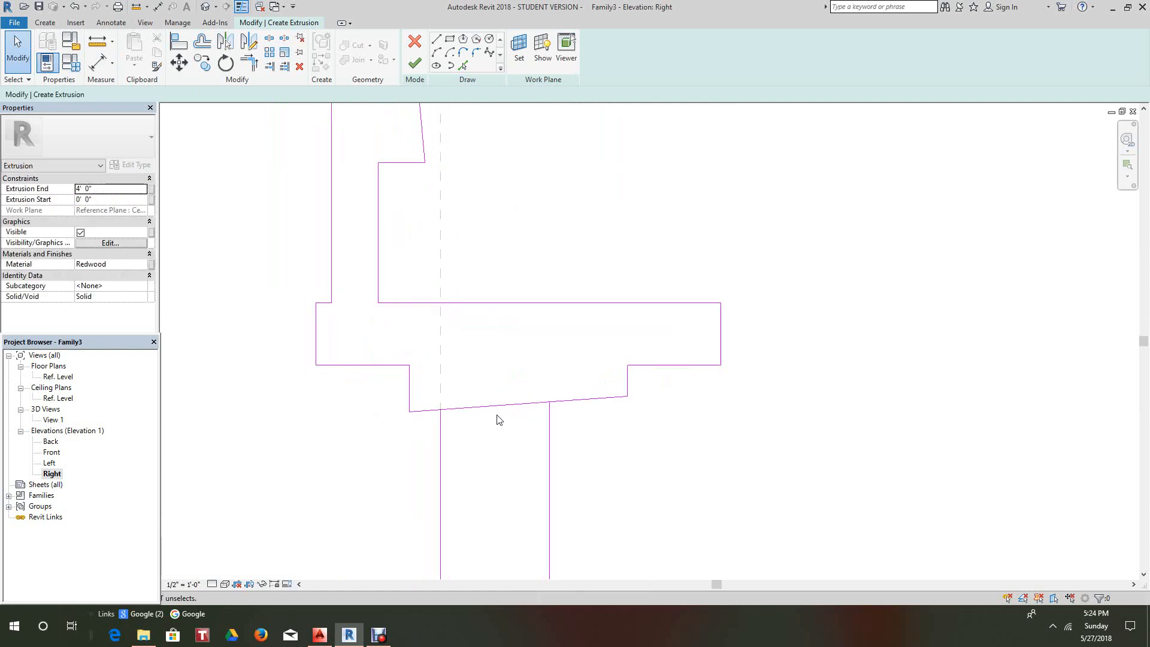
# - Split the support's sloped bottom edge at both post sides and delete the middle segment
pyautogui.click(268, 37)
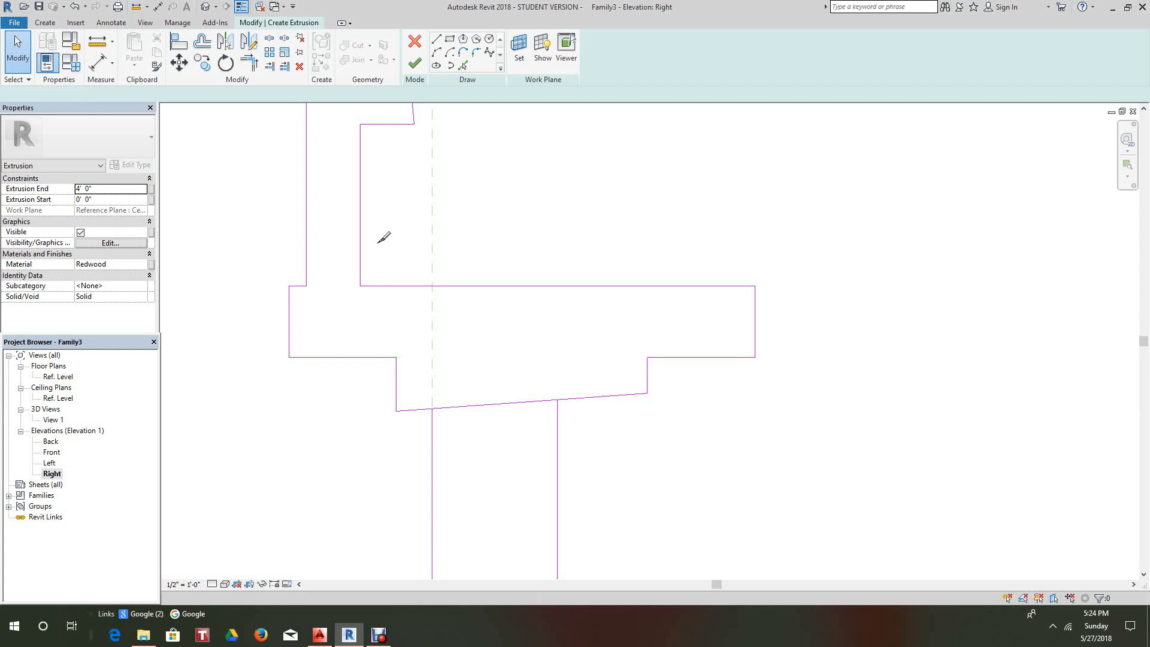
pyautogui.click(434, 409)
pyautogui.click(558, 399)
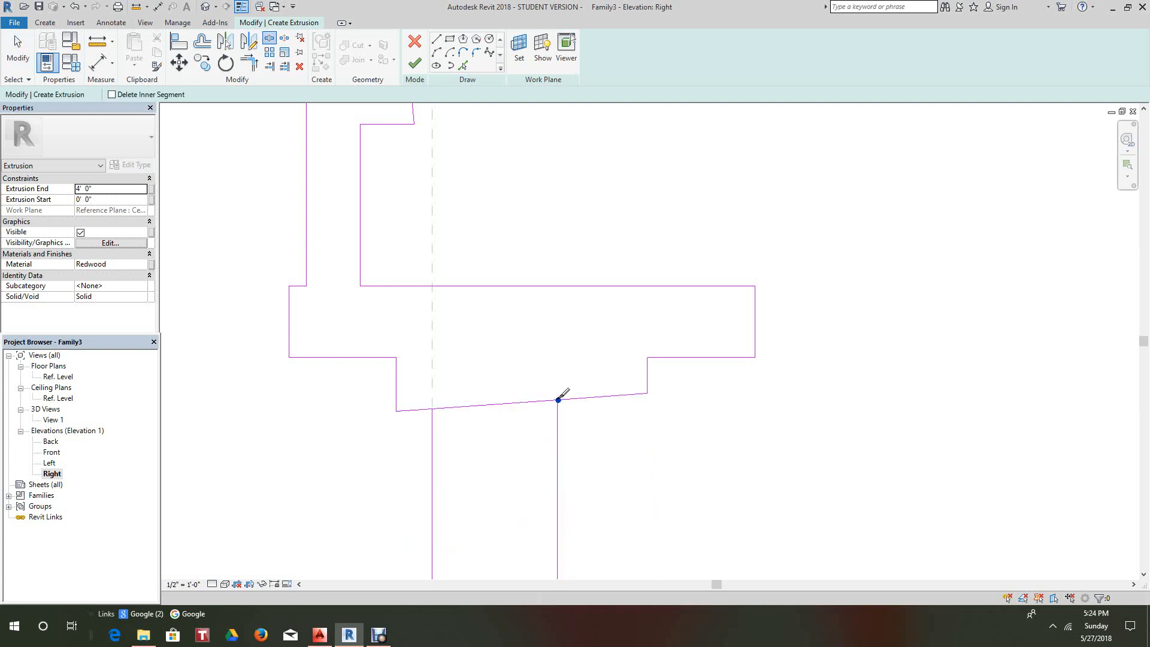
pyautogui.rightClick(516, 436)
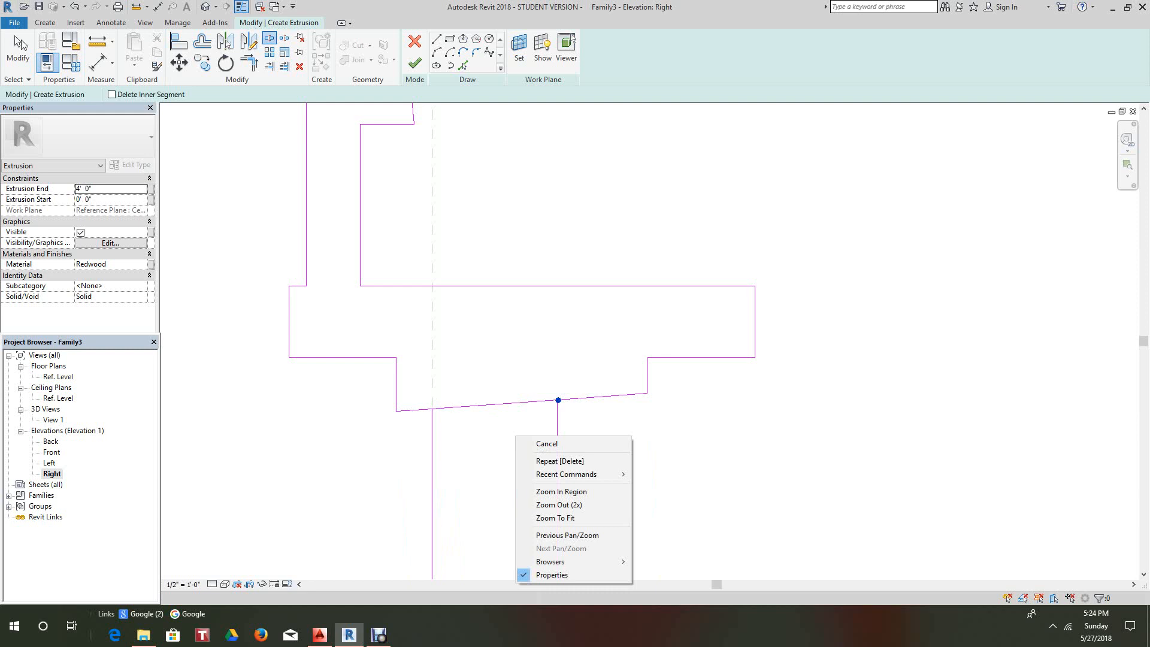
pyautogui.click(19, 45)
pyautogui.click(515, 405)
pyautogui.rightClick(515, 408)
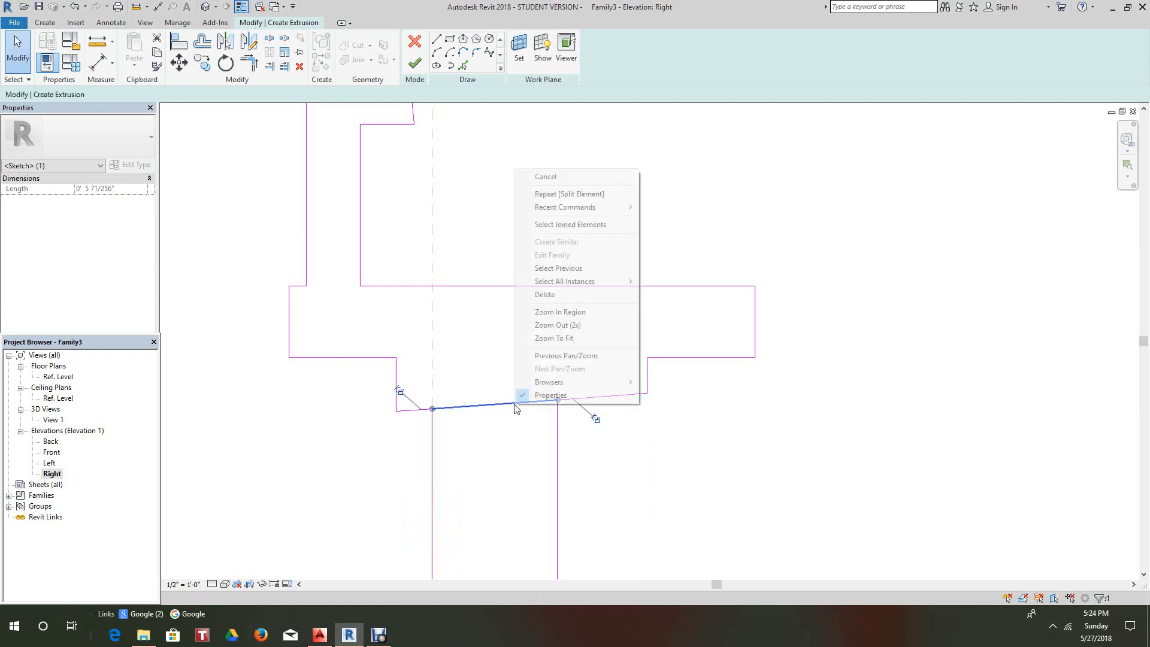
pyautogui.click(545, 294)
# - Fit the cleaned-up bench profile in view and finish the extrusion
pyautogui.scroll(-3, 554, 416)
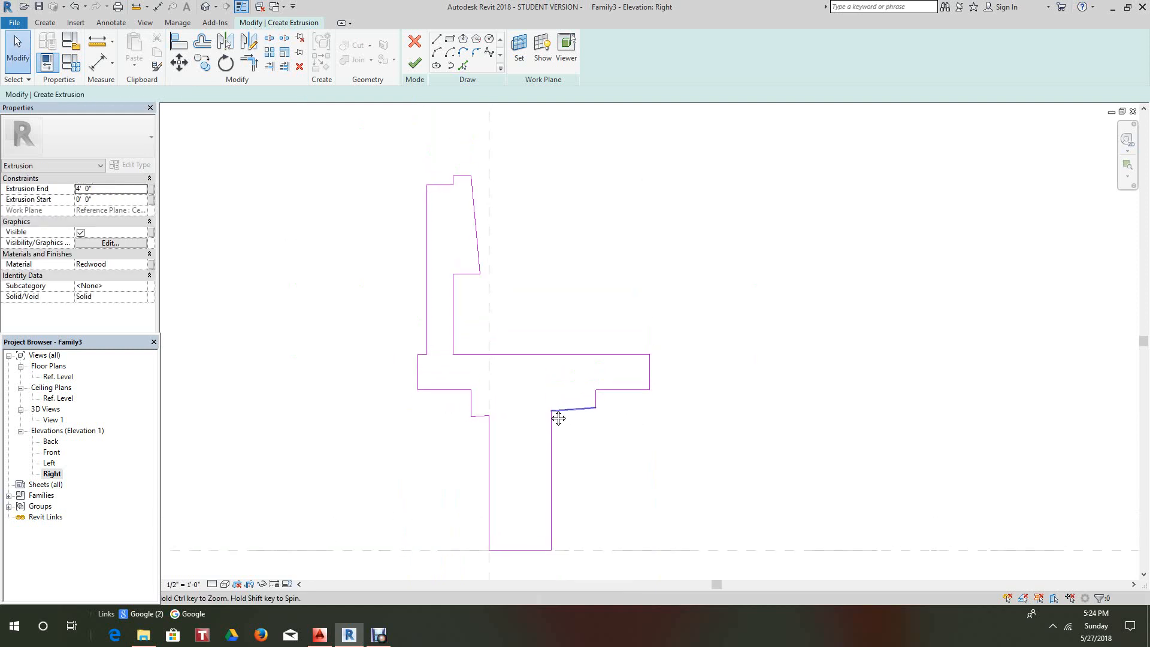
pyautogui.moveTo(558, 418); pyautogui.dragTo(540, 356, button='middle')
pyautogui.scroll(2, 570, 357)
pyautogui.scroll(-3, 577, 364)
pyautogui.moveTo(618, 395)
pyautogui.mouseDown(button='middle')
pyautogui.moveTo(614, 416)
pyautogui.moveTo(615, 365)
pyautogui.mouseUp(button='middle')
pyautogui.scroll(-2, 611, 401)
pyautogui.scroll(1, 613, 415)
pyautogui.scroll(-2, 613, 396)
pyautogui.scroll(5, 616, 343)
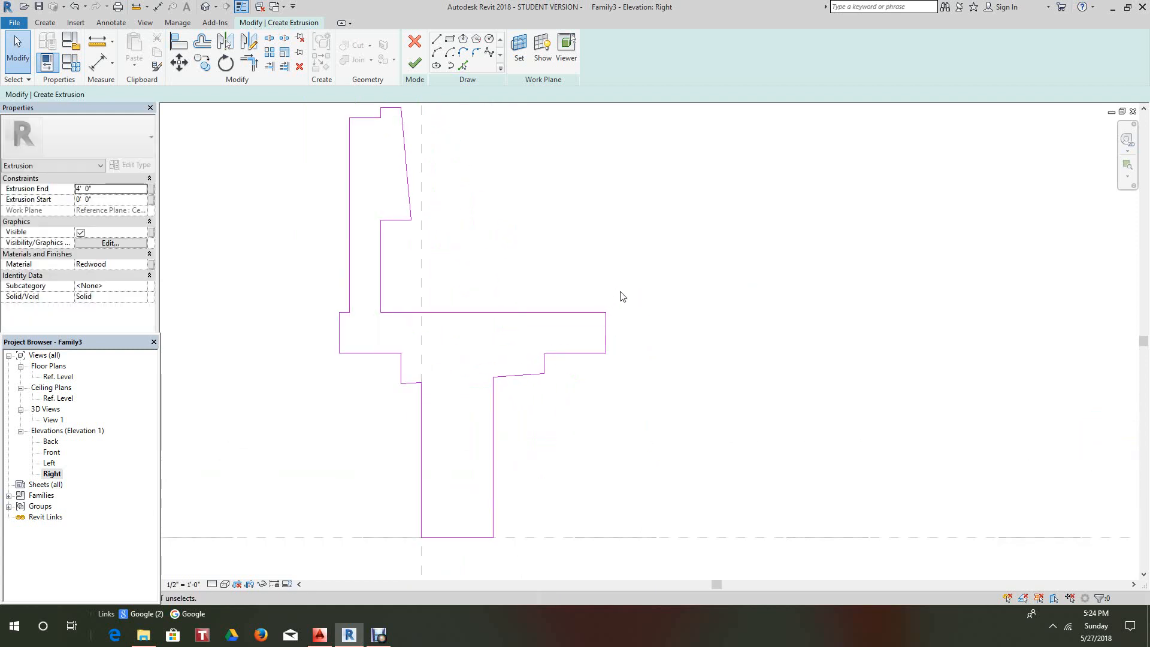
pyautogui.scroll(1, 620, 292)
pyautogui.moveTo(493, 228); pyautogui.dragTo(554, 312, button='middle')
pyautogui.scroll(-1, 501, 205)
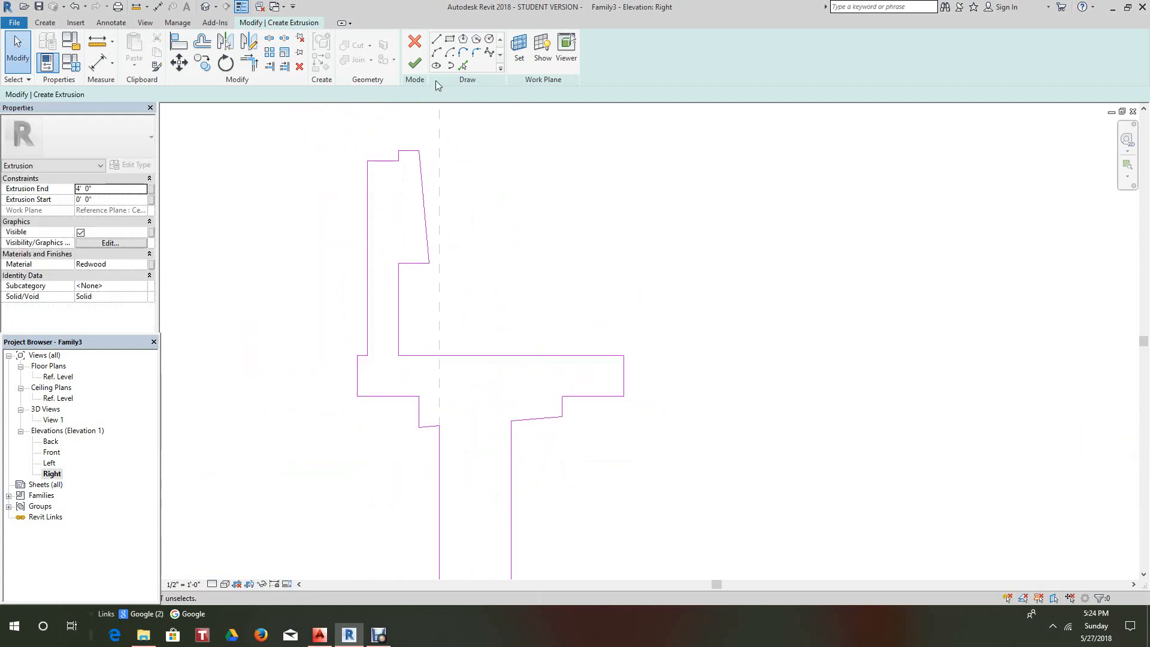
pyautogui.click(414, 63)
pyautogui.click(655, 242)
pyautogui.scroll(-1, 656, 242)
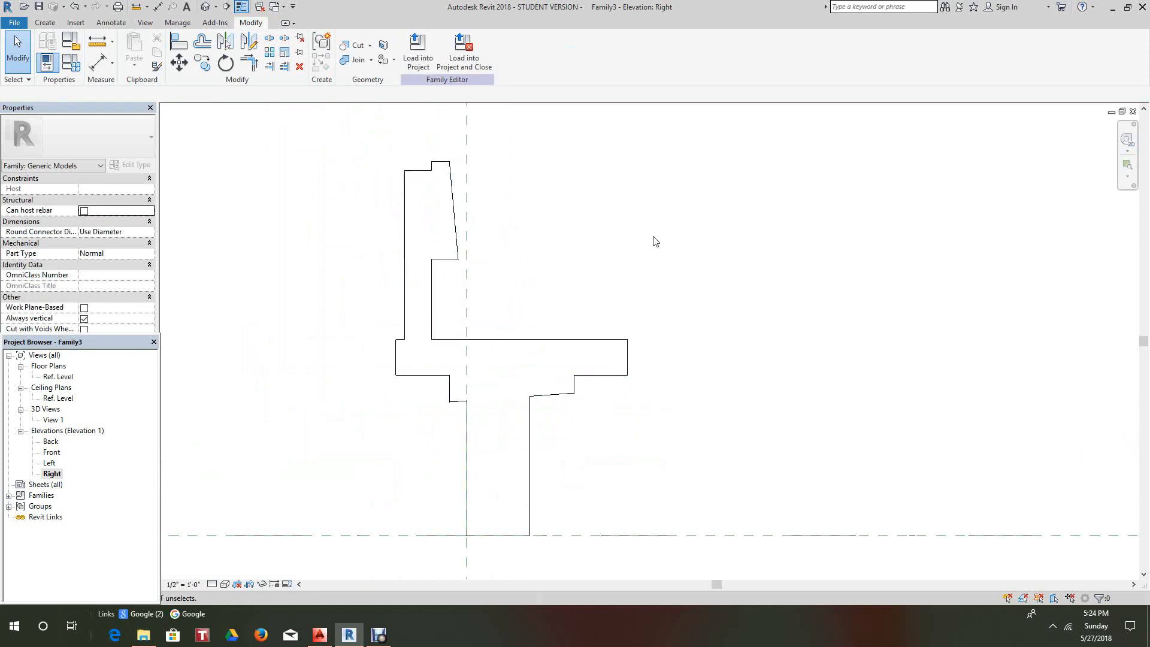
# - Open the default 3D view and set its visual style to Shaded
pyautogui.scroll(-1, 641, 244)
pyautogui.scroll(-1, 622, 252)
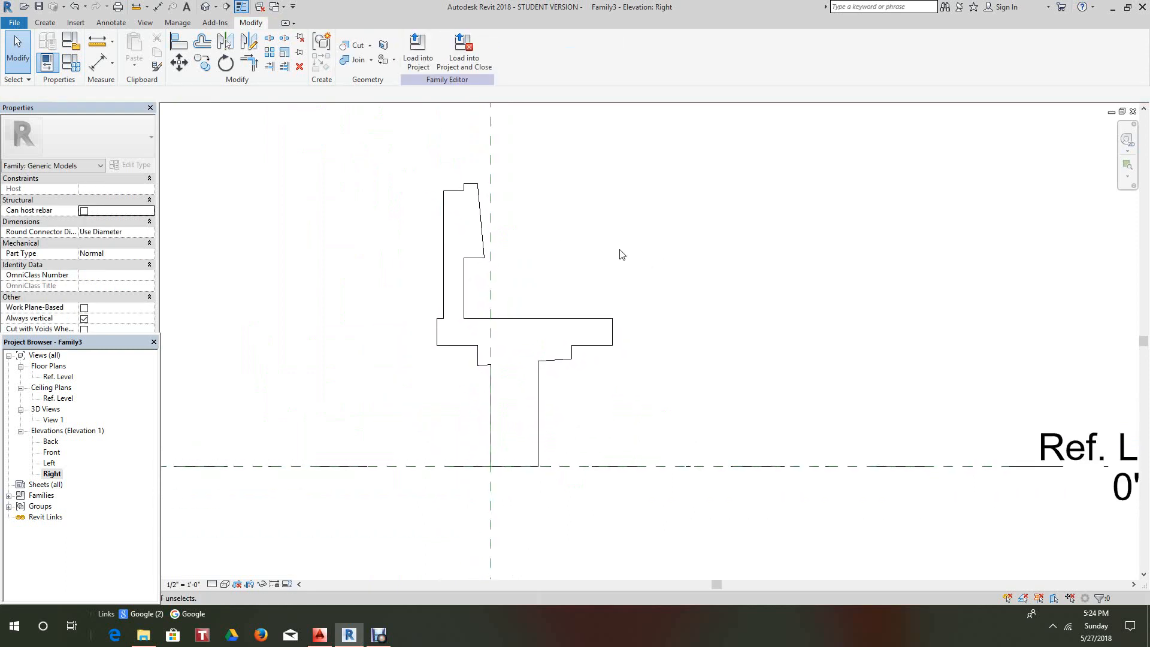
pyautogui.click(205, 7)
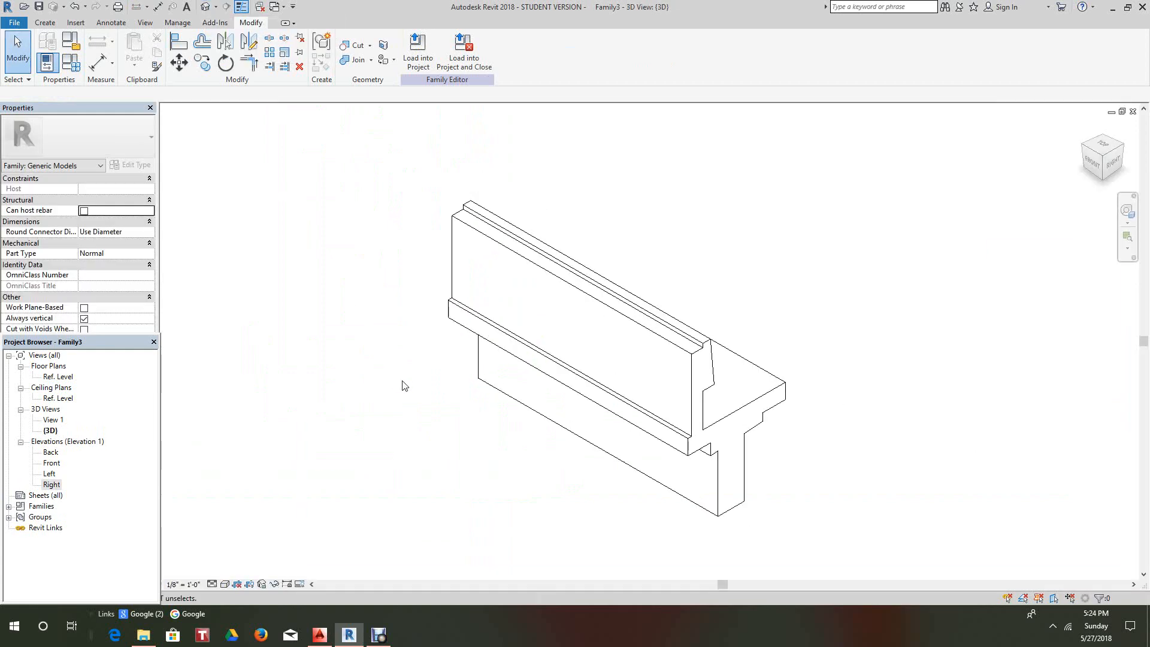
pyautogui.click(225, 584)
pyautogui.click(257, 560)
# - Orbit to an angled, fitted view of the whole bench, then open the Back elevation
pyautogui.scroll(-2, 704, 371)
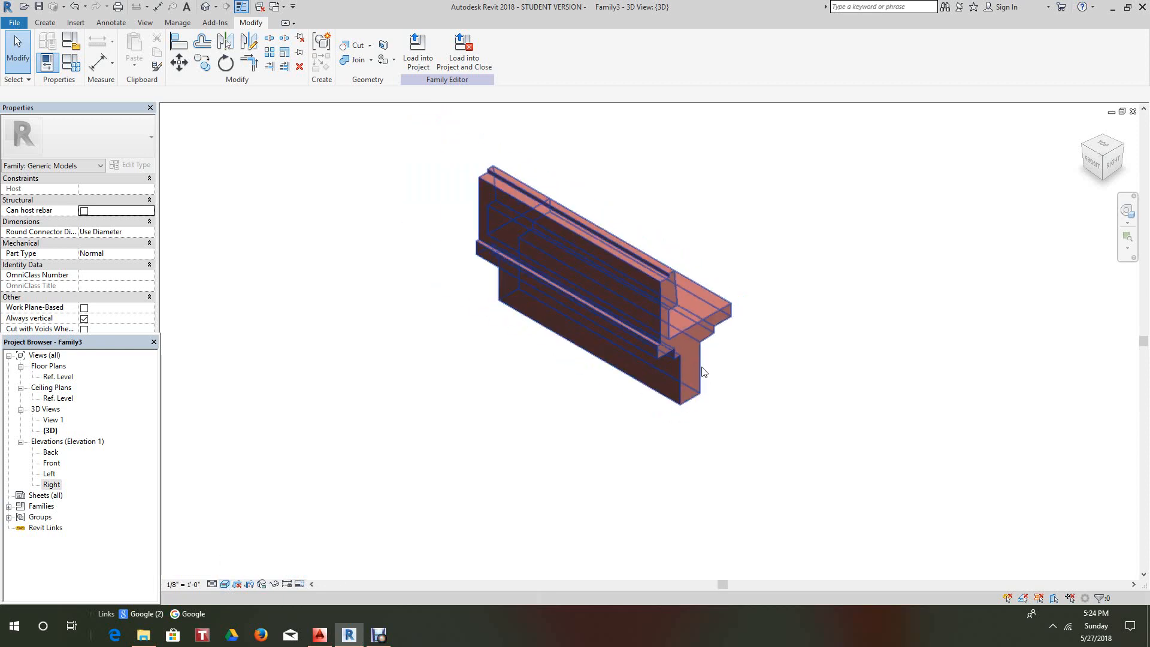
pyautogui.moveTo(704, 371); pyautogui.dragTo(707, 402, button='middle')
pyautogui.scroll(2, 842, 326)
pyautogui.moveTo(1113, 162)
pyautogui.mouseDown()
pyautogui.moveTo(1047, 229)
pyautogui.moveTo(783, 164)
pyautogui.moveTo(777, 554)
pyautogui.moveTo(805, 559)
pyautogui.moveTo(898, 112)
pyautogui.moveTo(921, 128)
pyautogui.mouseUp()
pyautogui.scroll(-4, 943, 420)
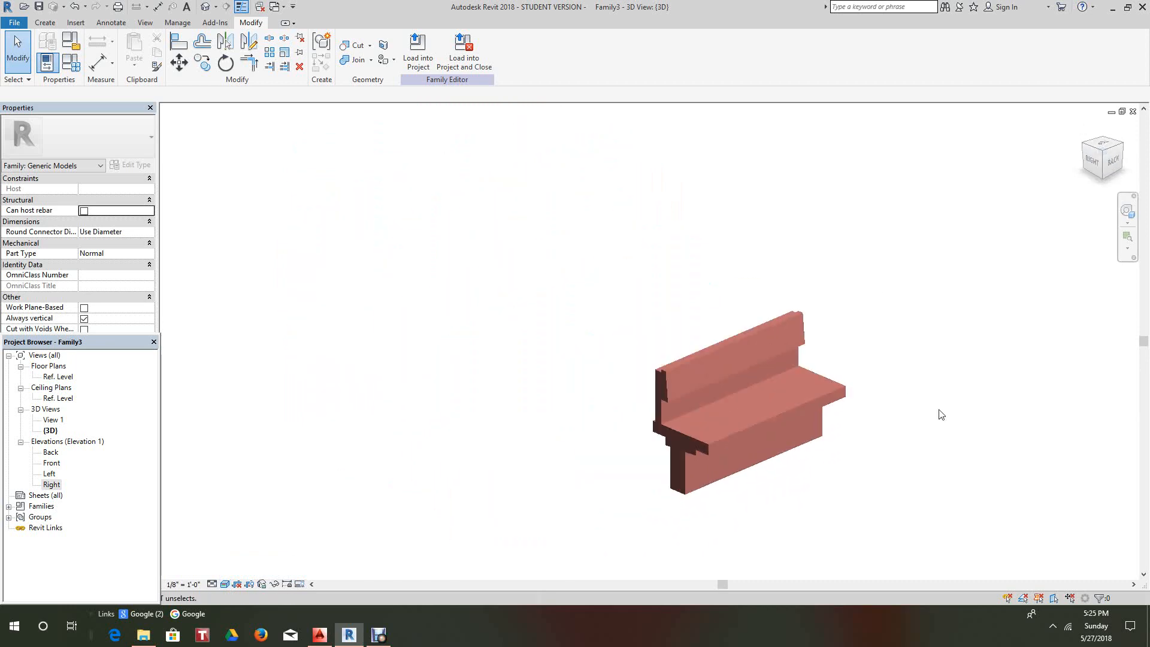
pyautogui.middleClick(939, 410)
pyautogui.middleClick(938, 411)
pyautogui.scroll(1, 938, 402)
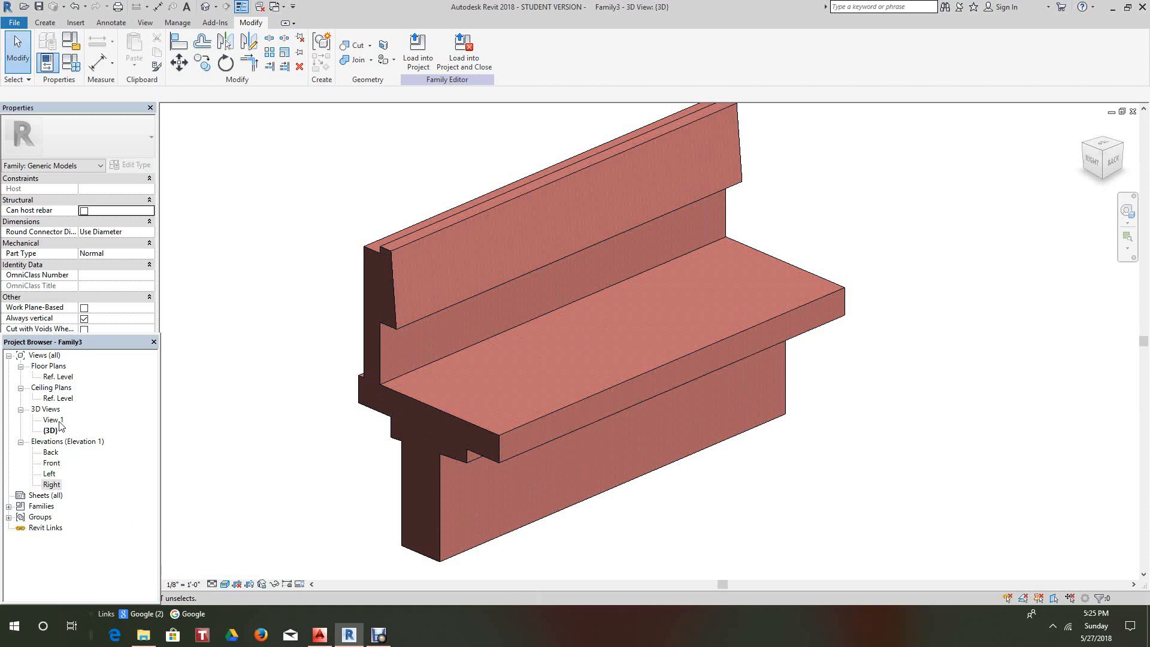
pyautogui.doubleClick(51, 454)
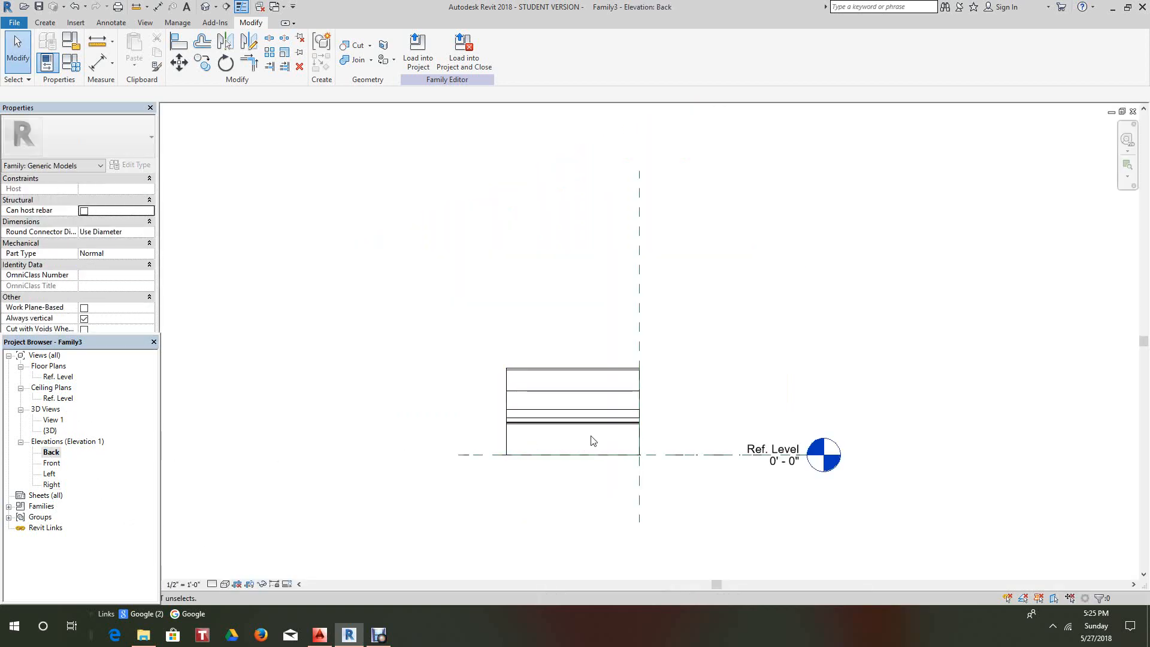
# - Set a work plane by picking a plane in the Back elevation and display it
pyautogui.scroll(2, 593, 440)
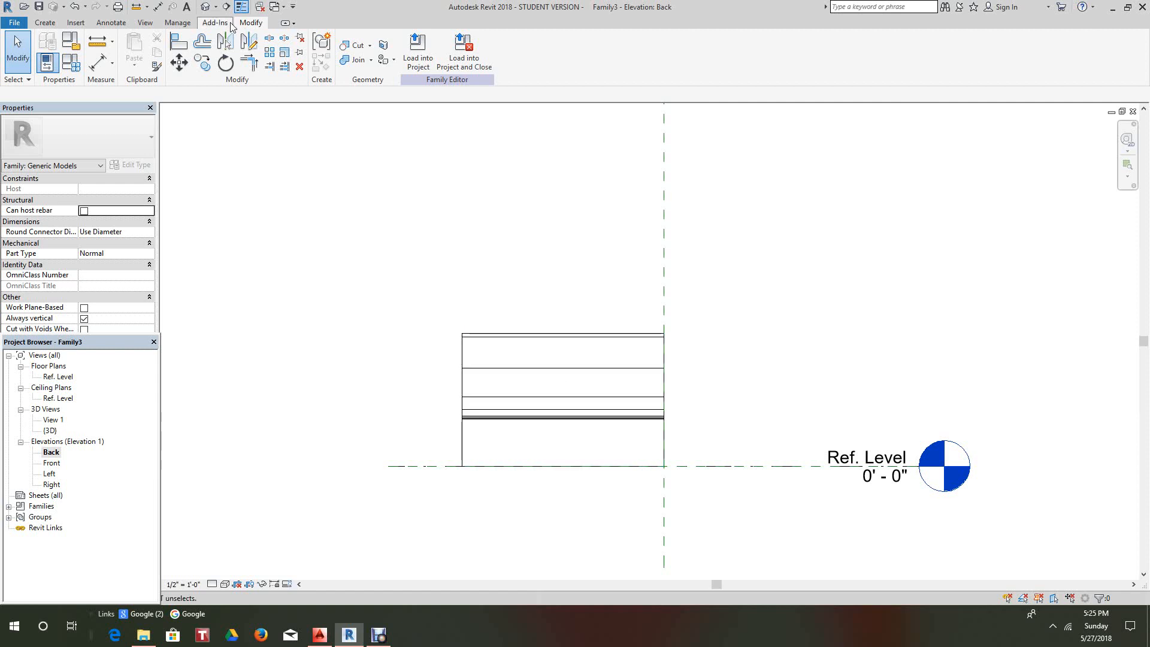
pyautogui.click(42, 22)
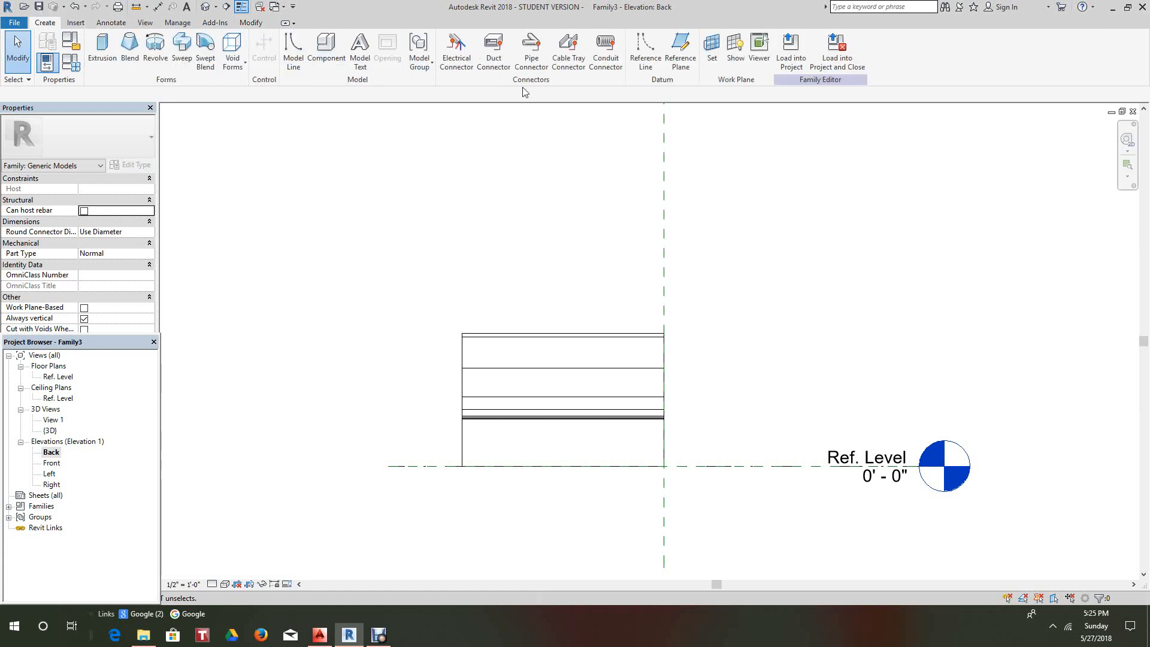
pyautogui.click(709, 51)
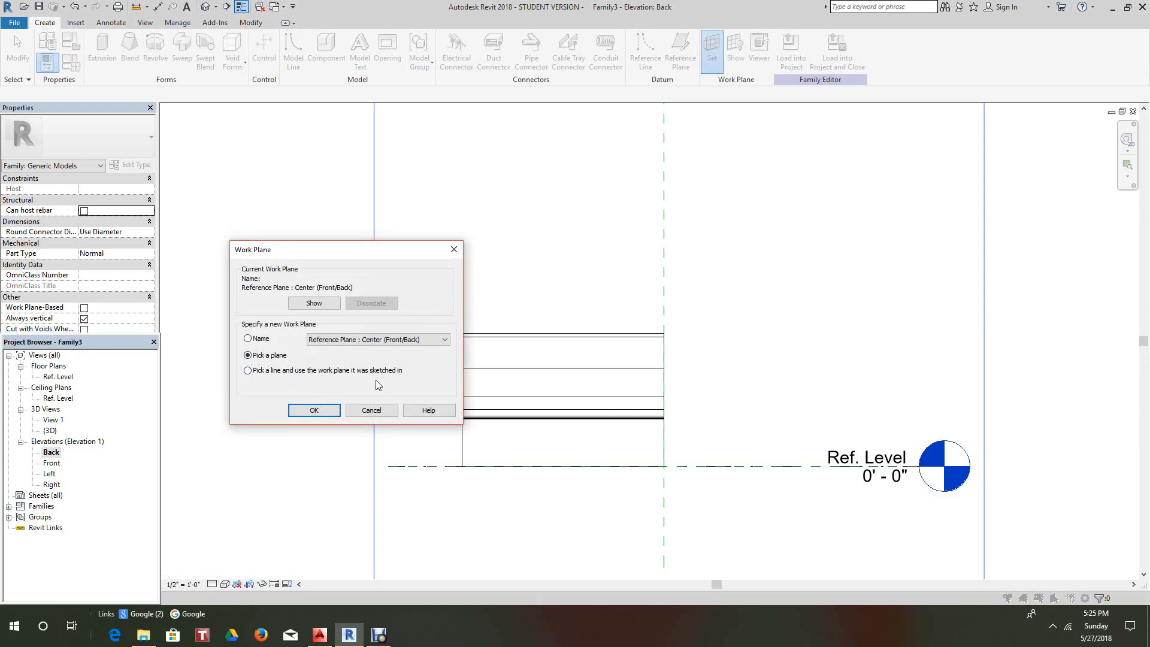
pyautogui.click(315, 410)
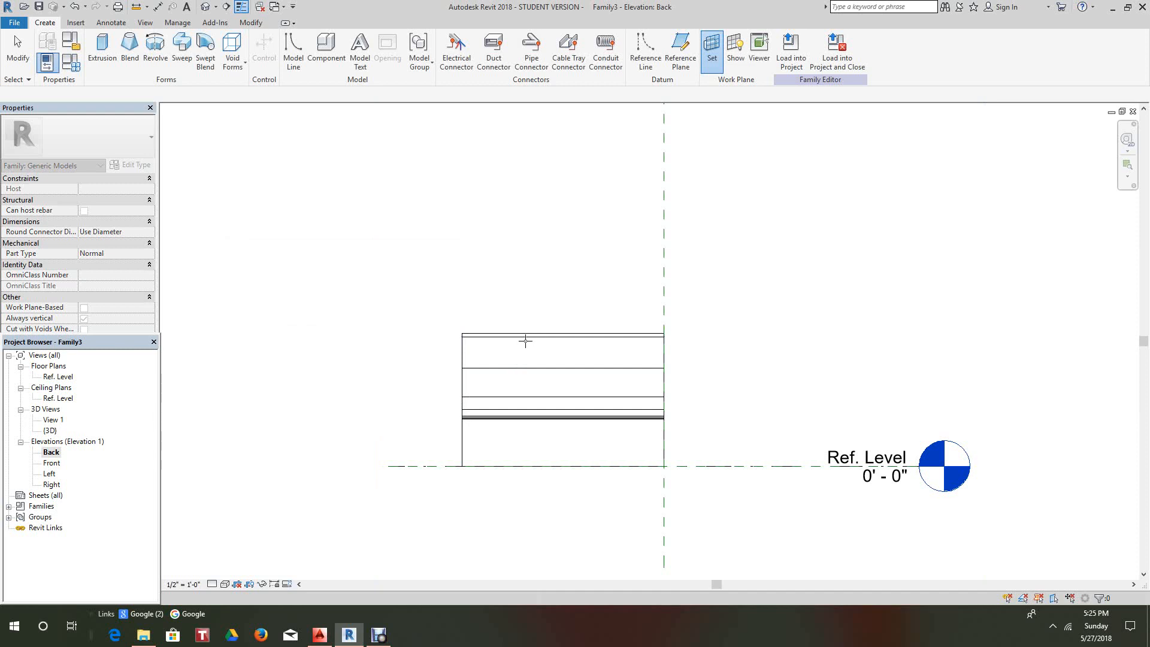
pyautogui.click(525, 341)
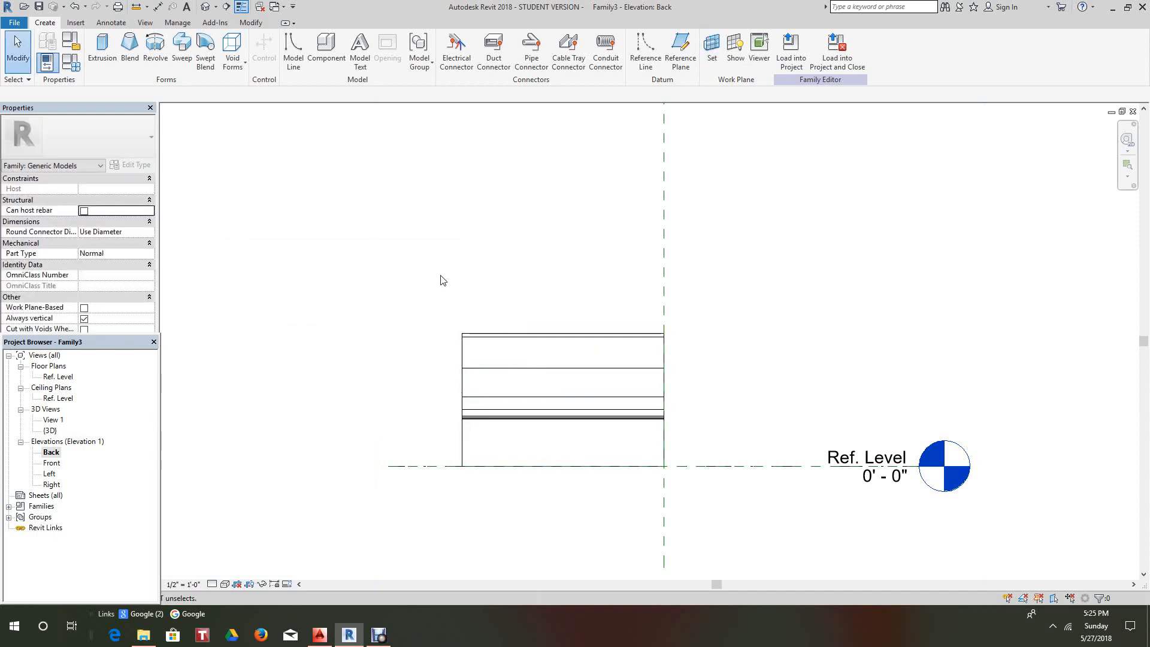
pyautogui.click(736, 50)
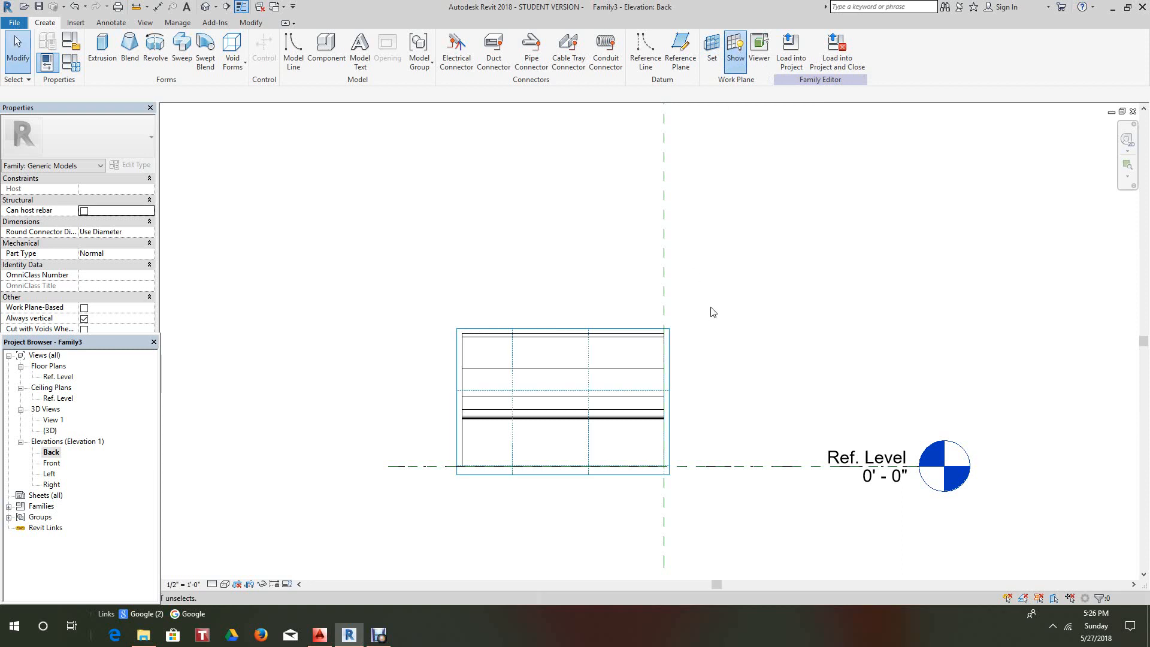
# - Return to the shaded 3D view of the bench
pyautogui.scroll(2, 714, 336)
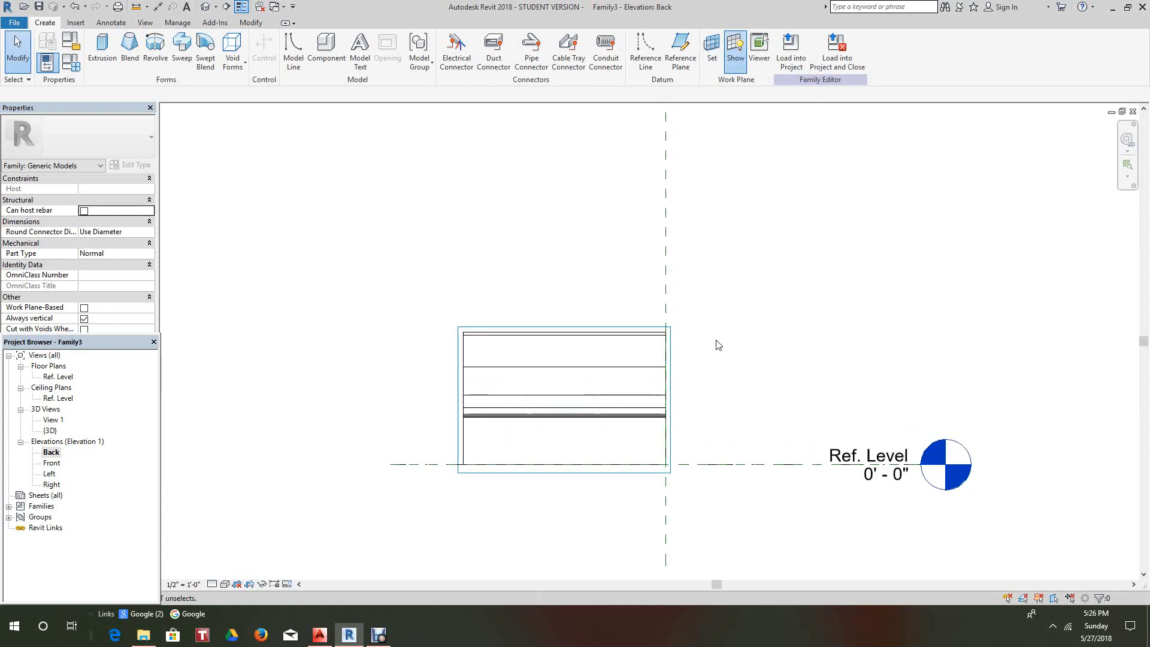
pyautogui.scroll(-2, 524, 292)
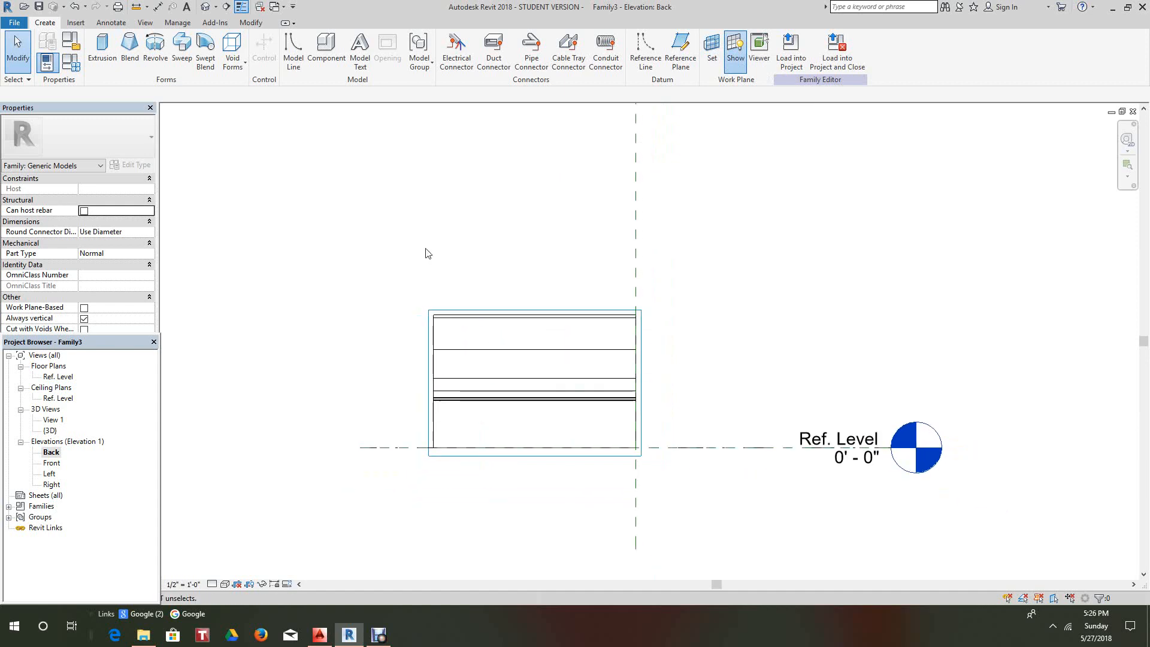
pyautogui.click(206, 6)
pyautogui.scroll(-2, 441, 285)
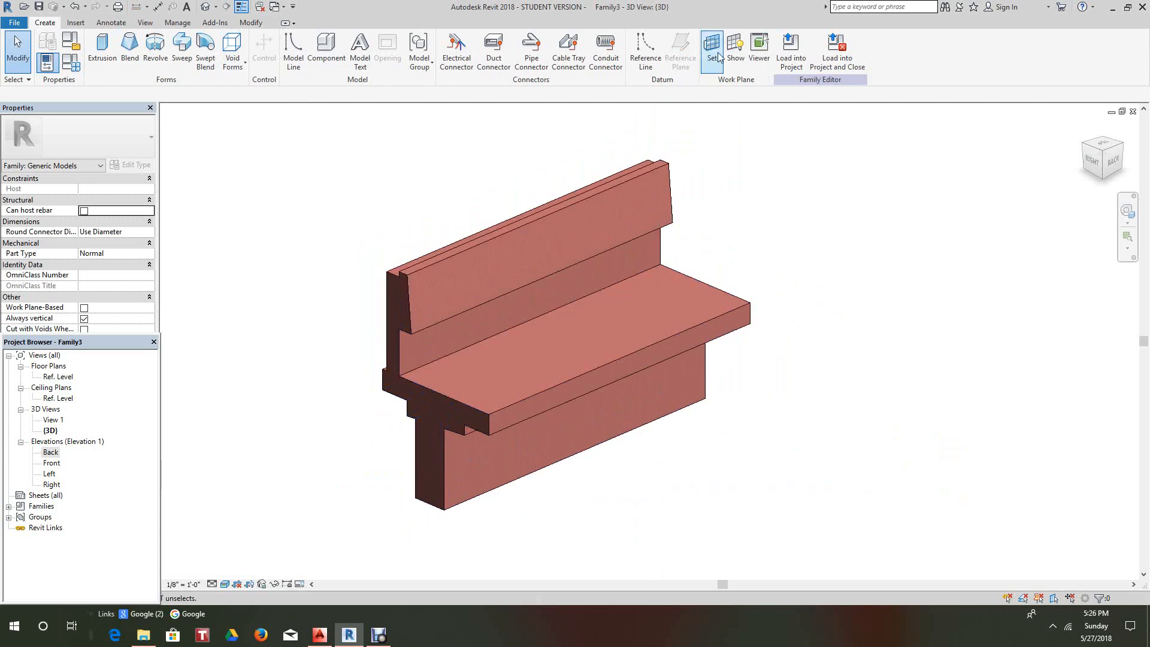
# - Show the work plane and turn the 3D view to face the back of the bench
pyautogui.click(735, 51)
pyautogui.scroll(-3, 775, 251)
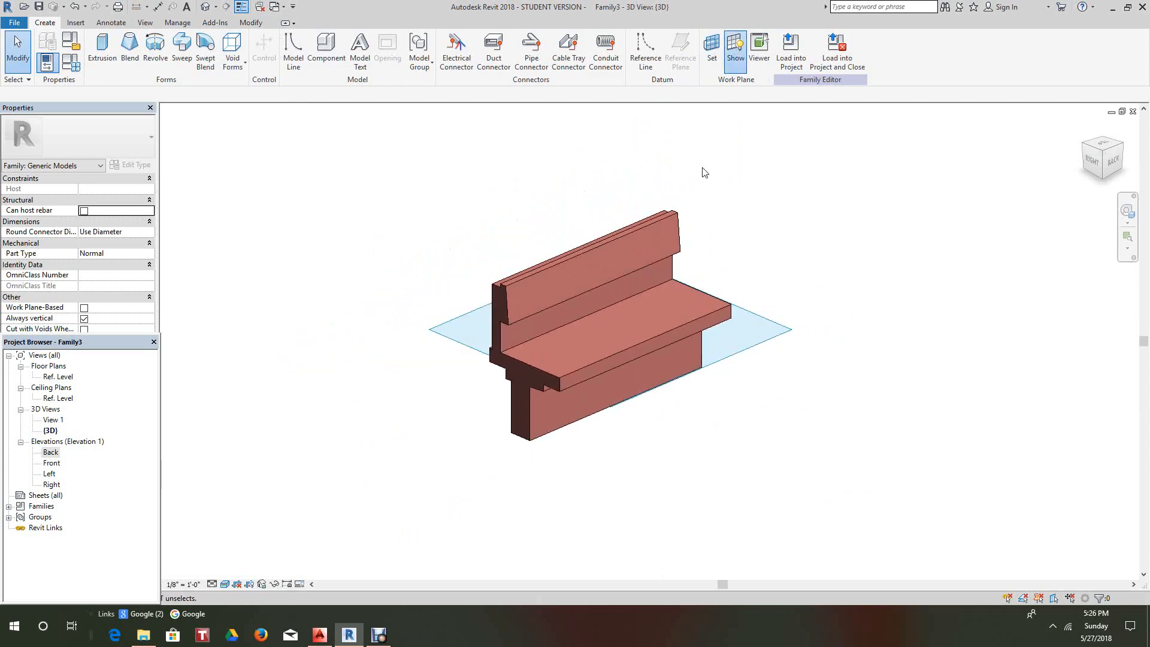
pyautogui.moveTo(1118, 168); pyautogui.dragTo(1080, 183)
pyautogui.click(1109, 160)
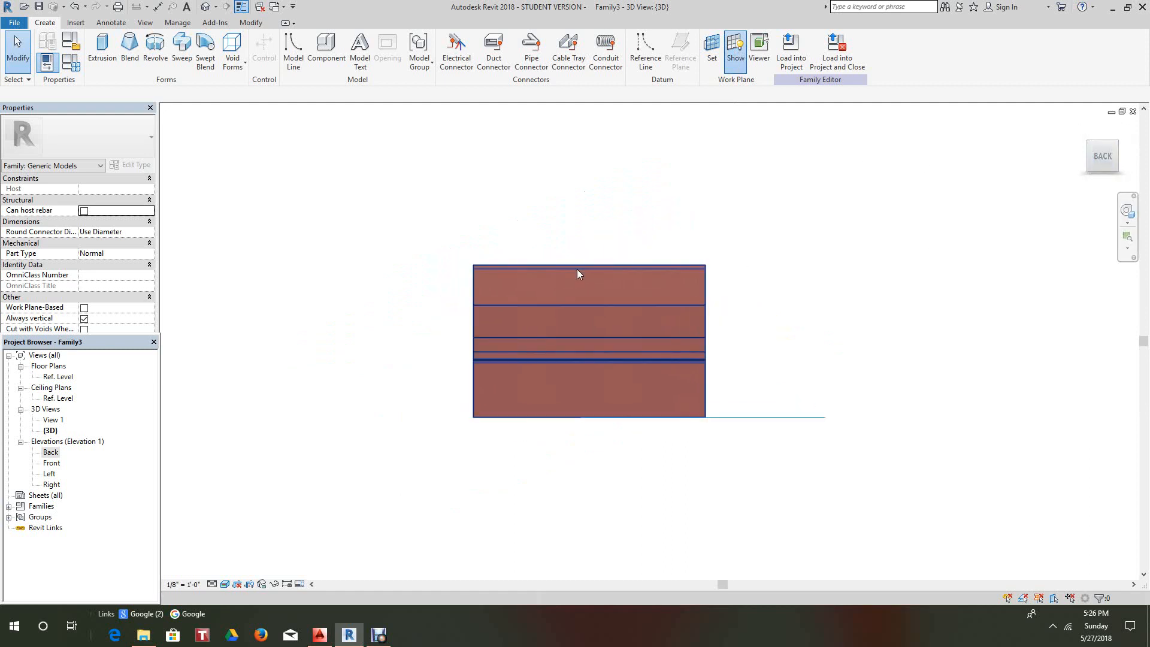
# - Pick the backrest's back face as the work plane, then return Home and orbit to inspect it
pyautogui.click(712, 49)
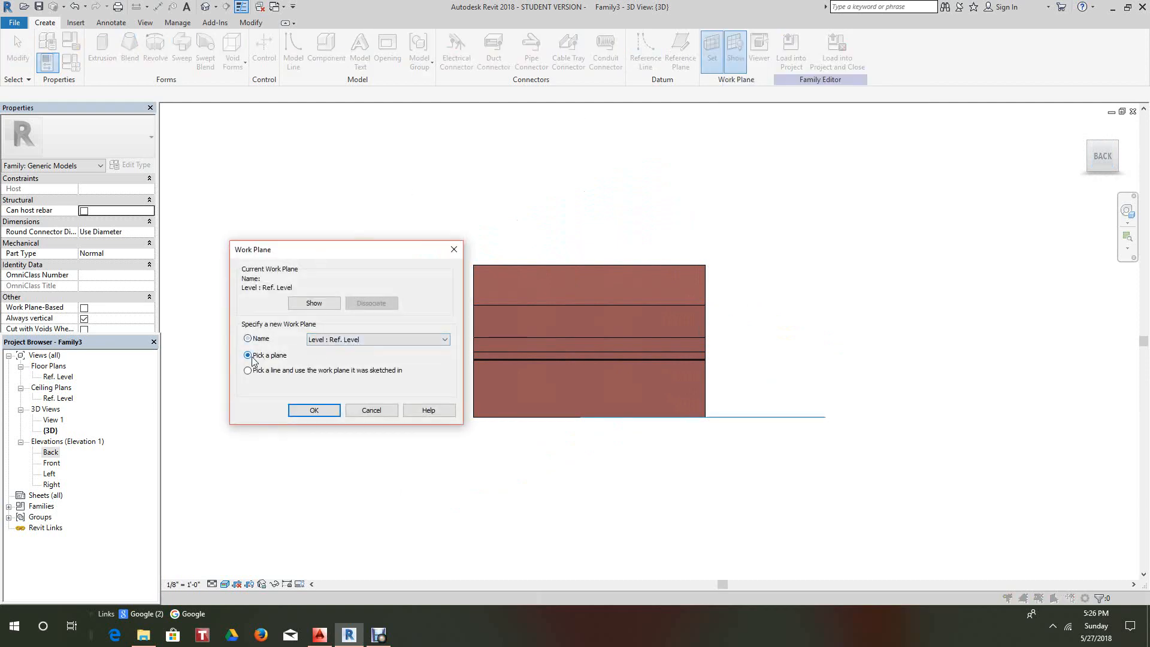
pyautogui.click(314, 409)
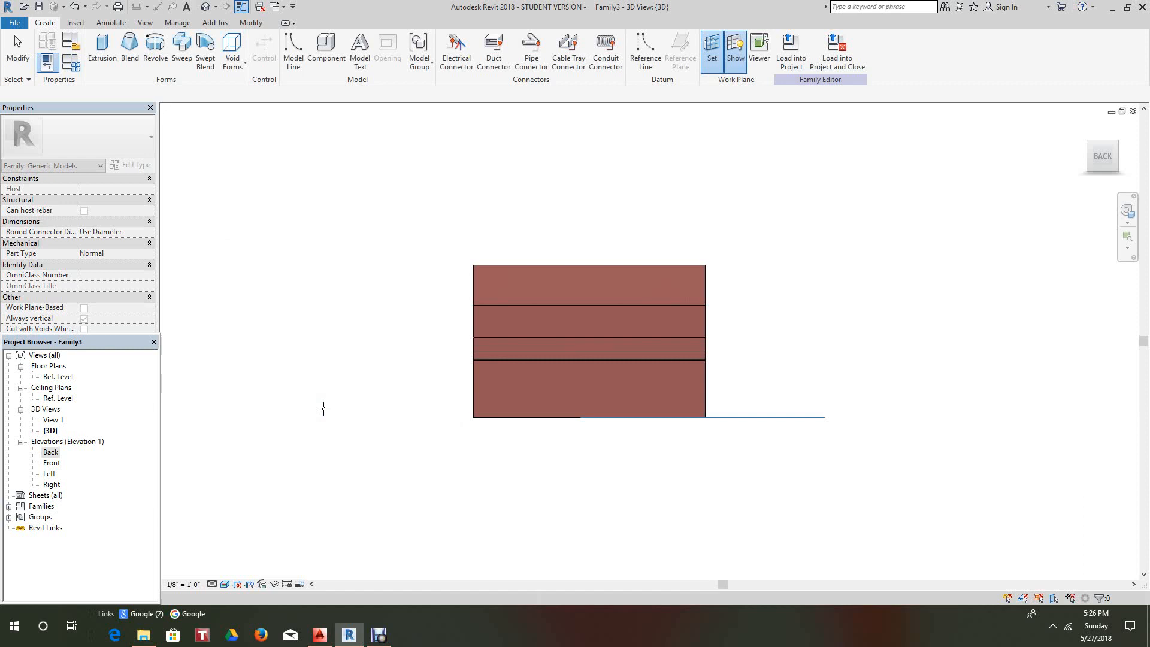
pyautogui.click(508, 291)
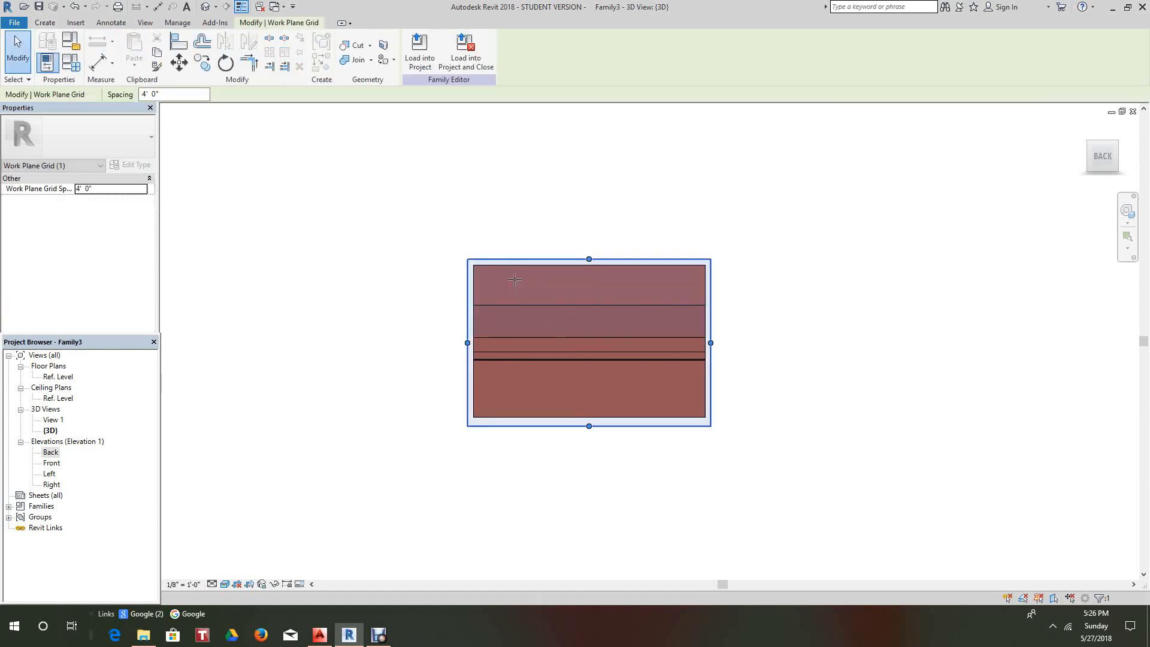
pyautogui.click(389, 290)
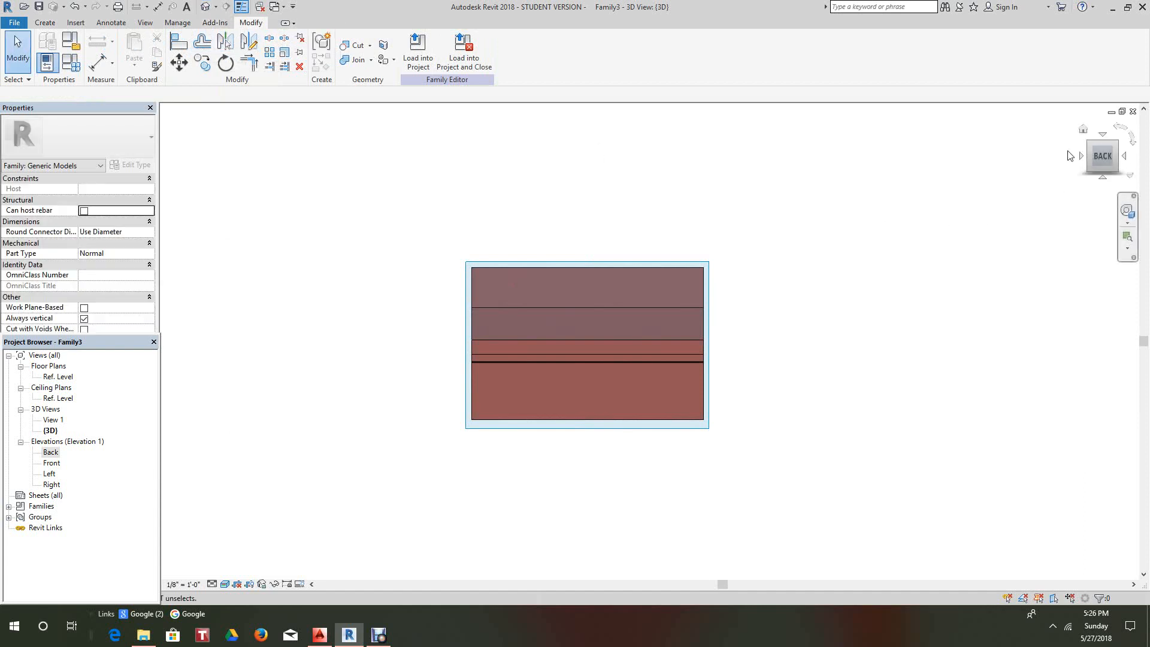
pyautogui.click(1082, 129)
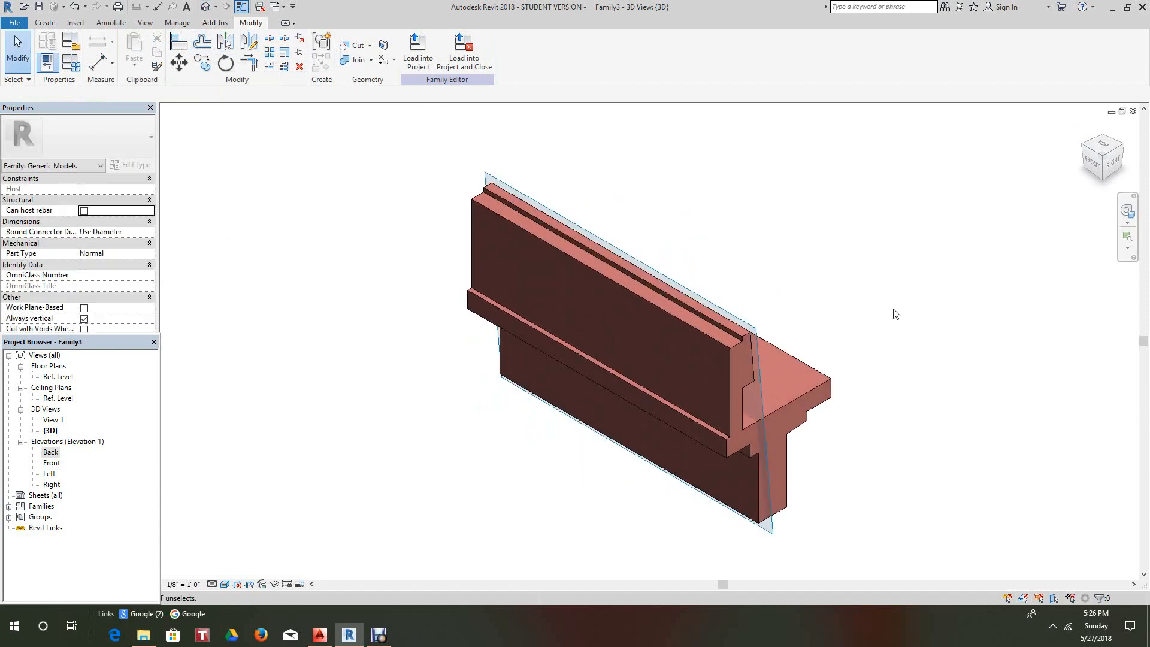
pyautogui.moveTo(1103, 164)
pyautogui.mouseDown()
pyautogui.moveTo(1038, 178)
pyautogui.moveTo(933, 114)
pyautogui.moveTo(880, 569)
pyautogui.moveTo(807, 183)
pyautogui.moveTo(782, 174)
pyautogui.moveTo(816, 146)
pyautogui.mouseUp()
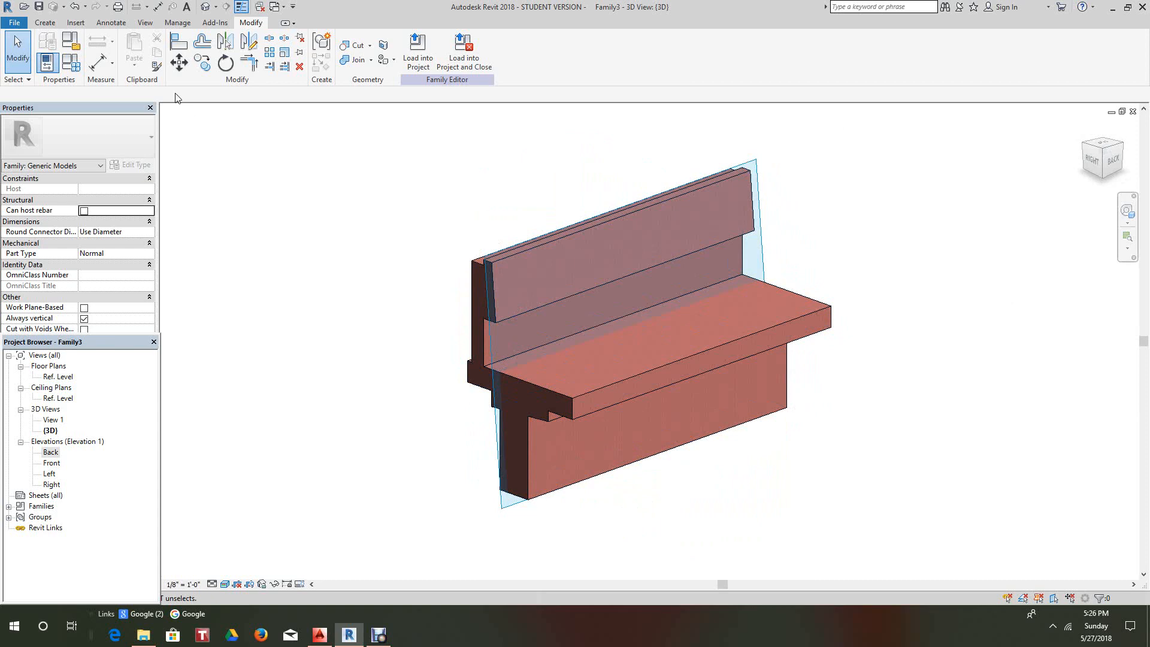
pyautogui.click(45, 23)
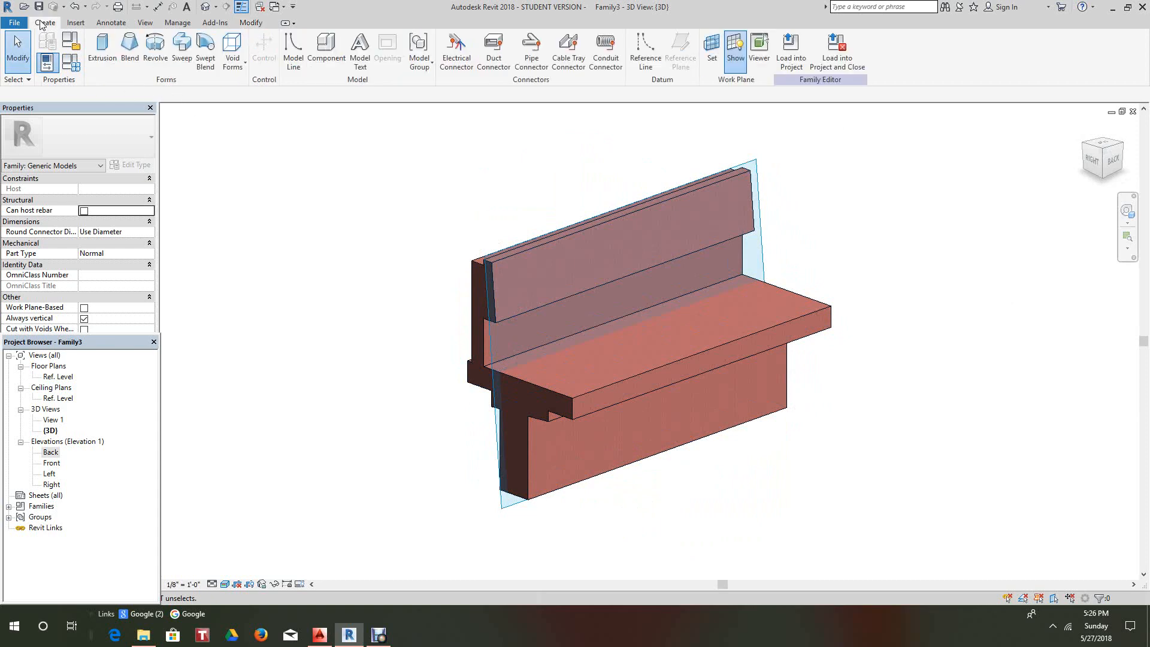
# - Start a new extrusion and open the Material Browser from its Redwood material field
pyautogui.click(100, 49)
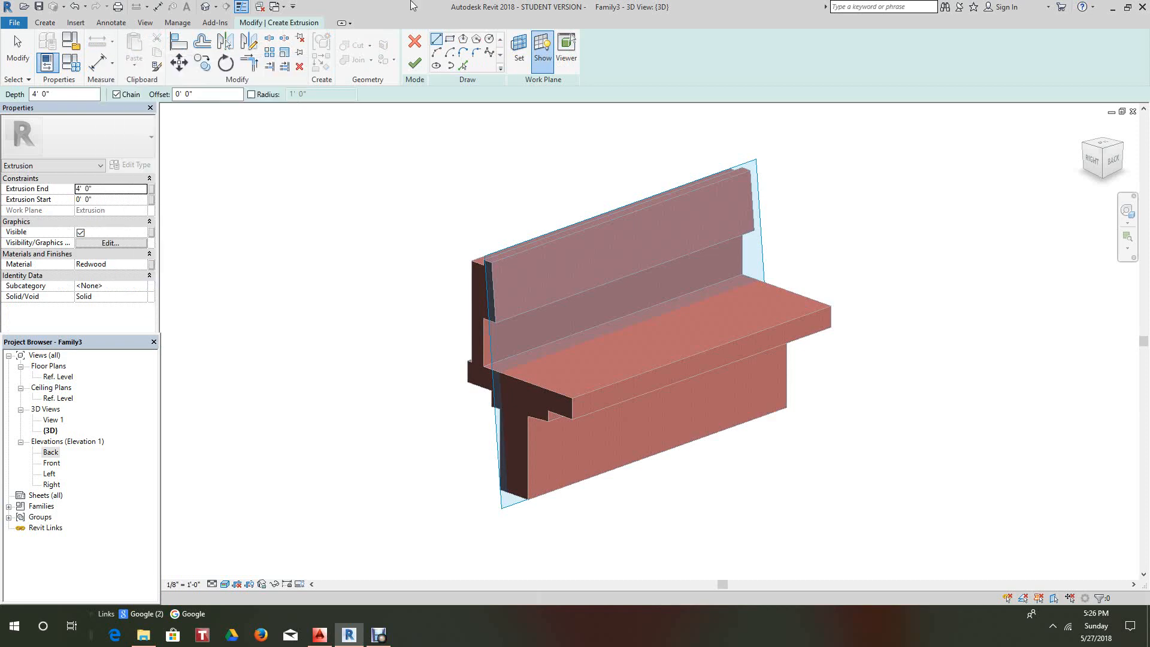
pyautogui.click(144, 264)
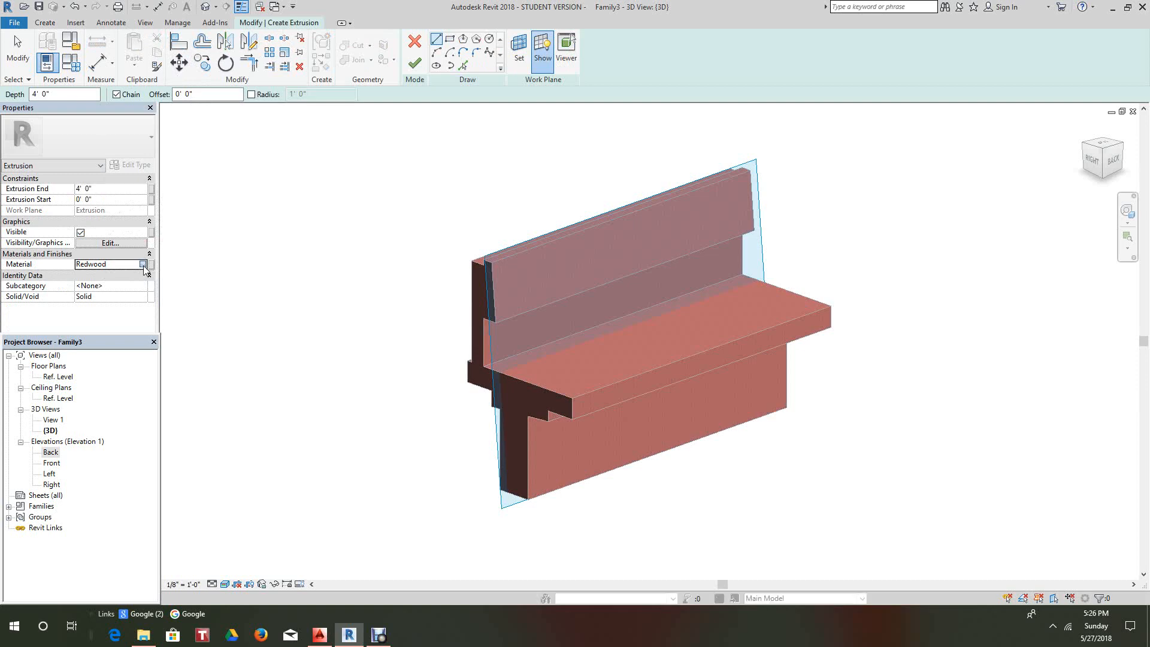
pyautogui.click(144, 265)
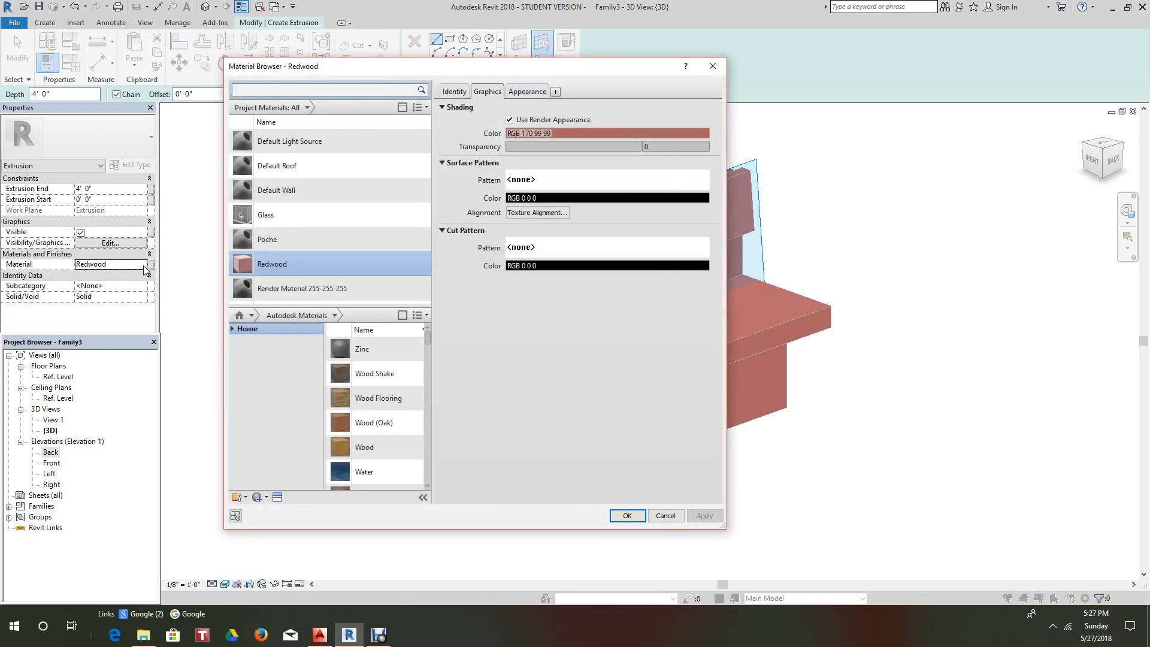
# - Create a new blank material and rename Default New Material to Aluminum
pyautogui.click(264, 502)
pyautogui.click(267, 508)
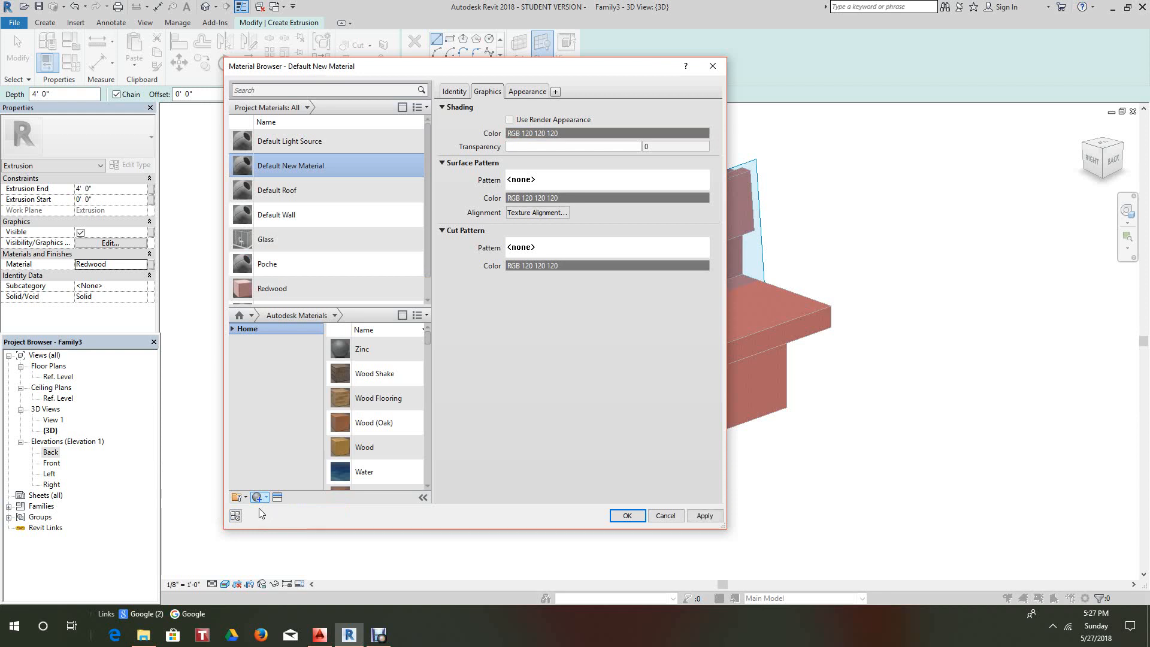
pyautogui.scroll(-1, 329, 291)
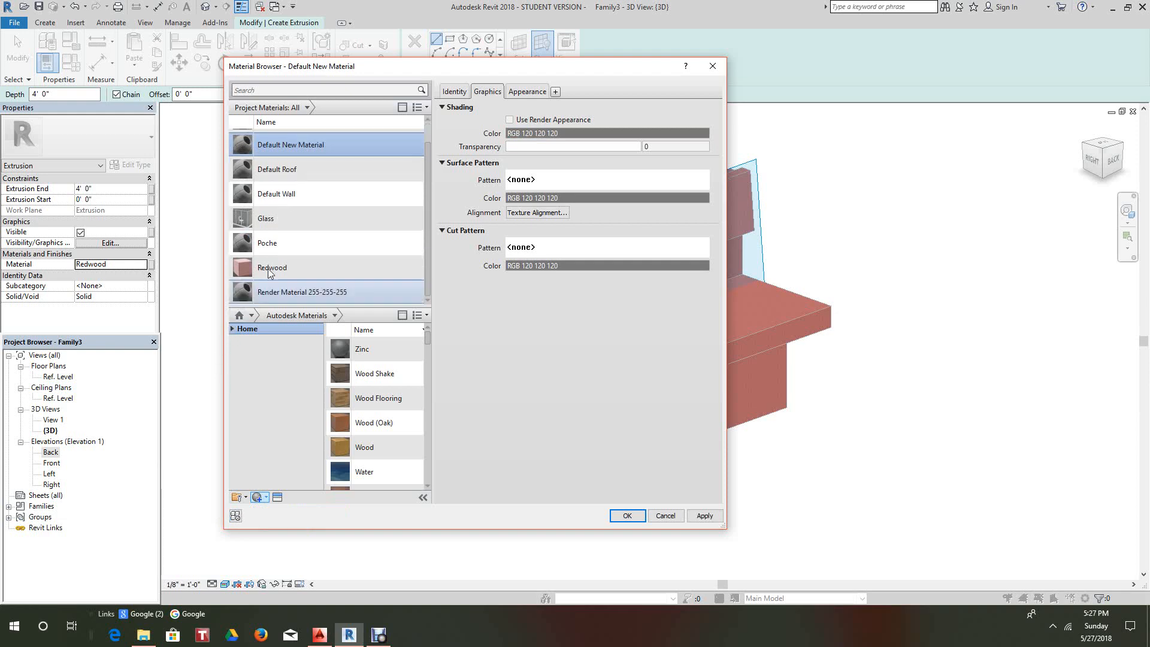
pyautogui.rightClick(334, 144)
pyautogui.click(373, 179)
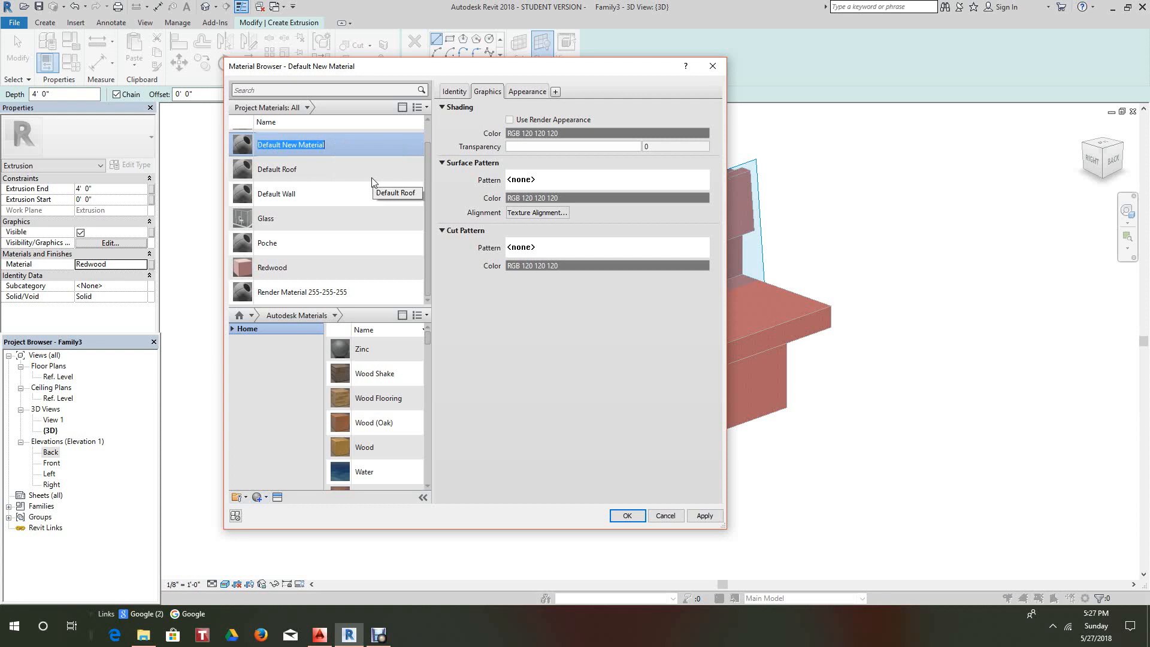
pyautogui.write('Aluminum')
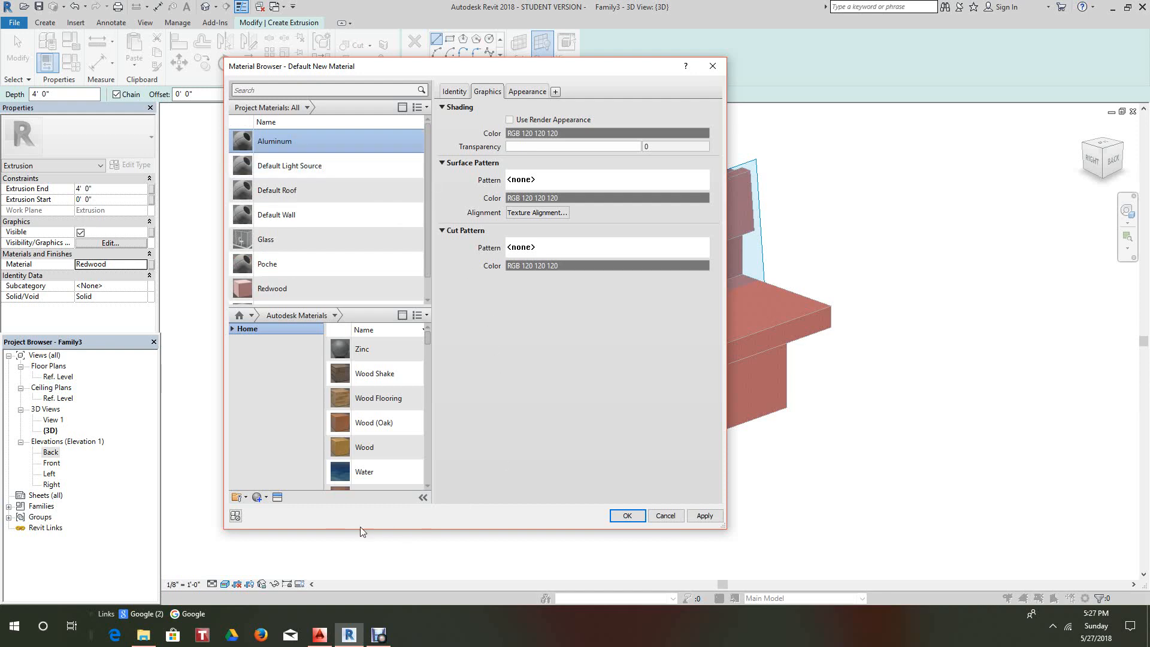
# - Search the appearance library for aluminum and give the material the Anodized - Blue appearance
pyautogui.click(278, 497)
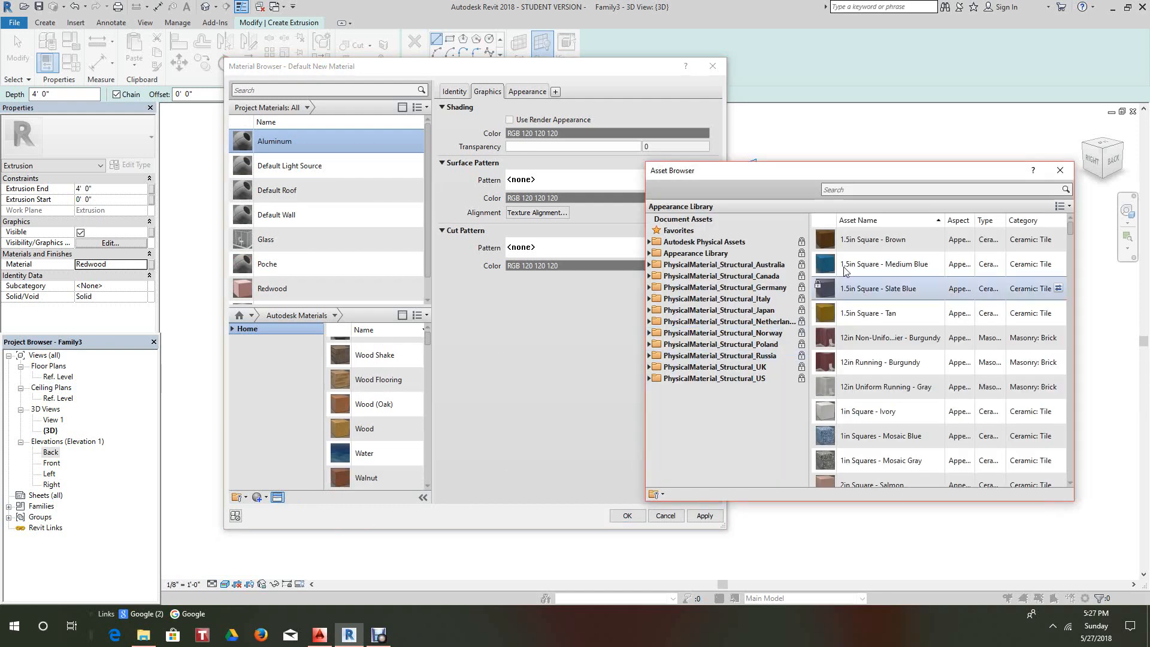
pyautogui.click(866, 190)
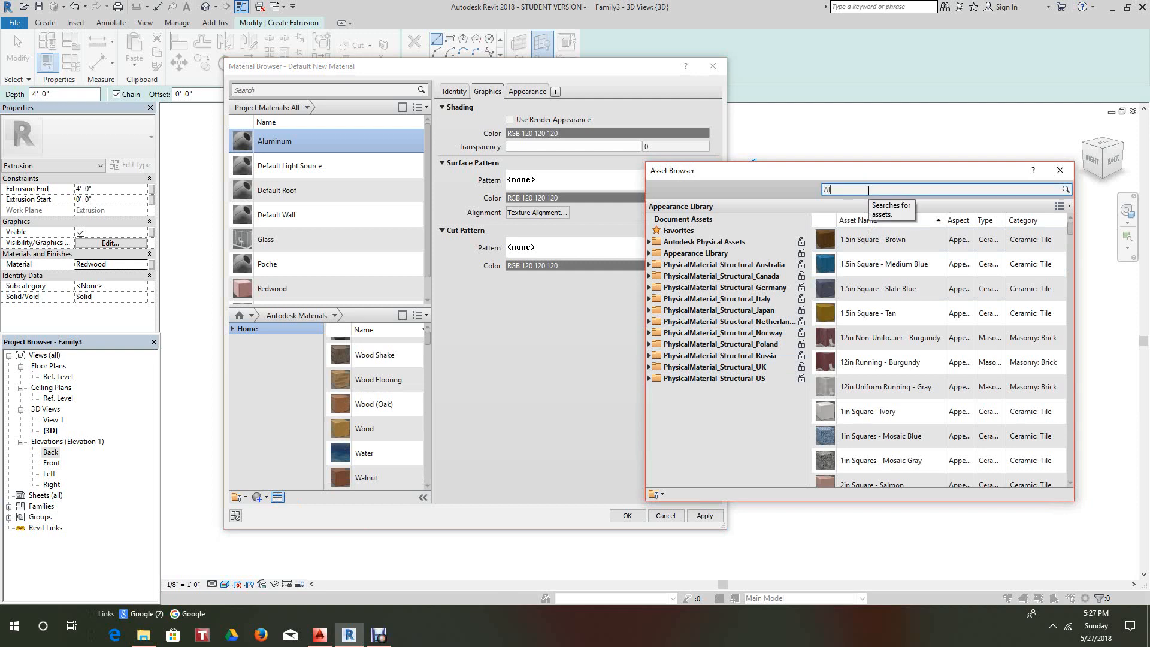
pyautogui.press('Return')
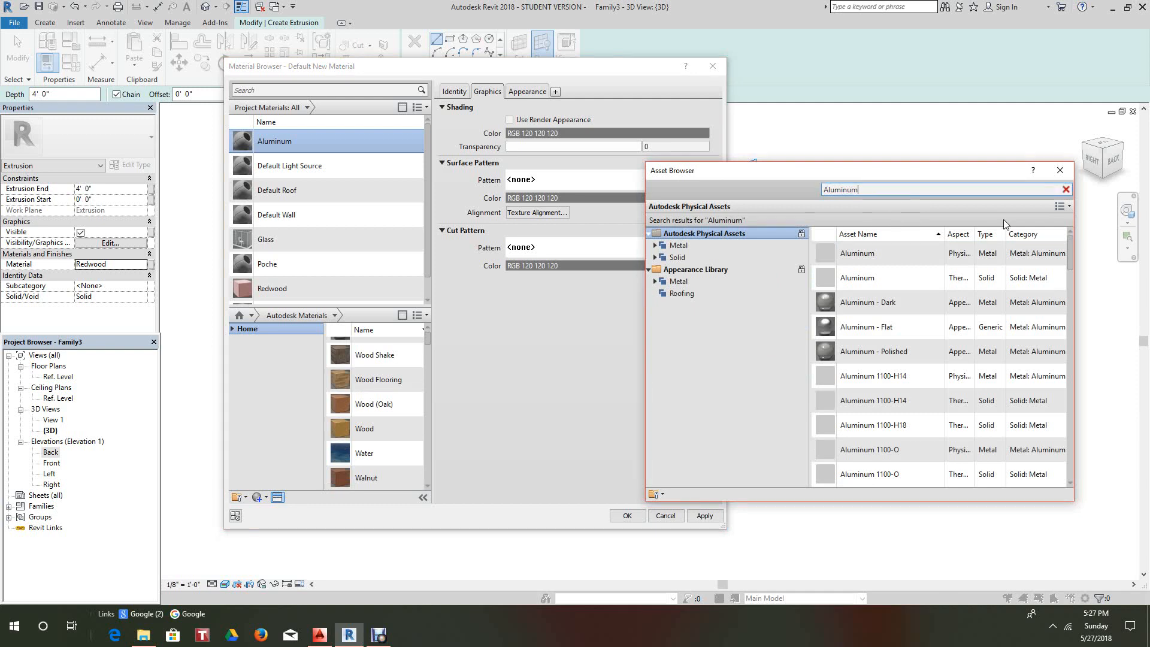
pyautogui.press('Return')
pyautogui.scroll(-8, 921, 340)
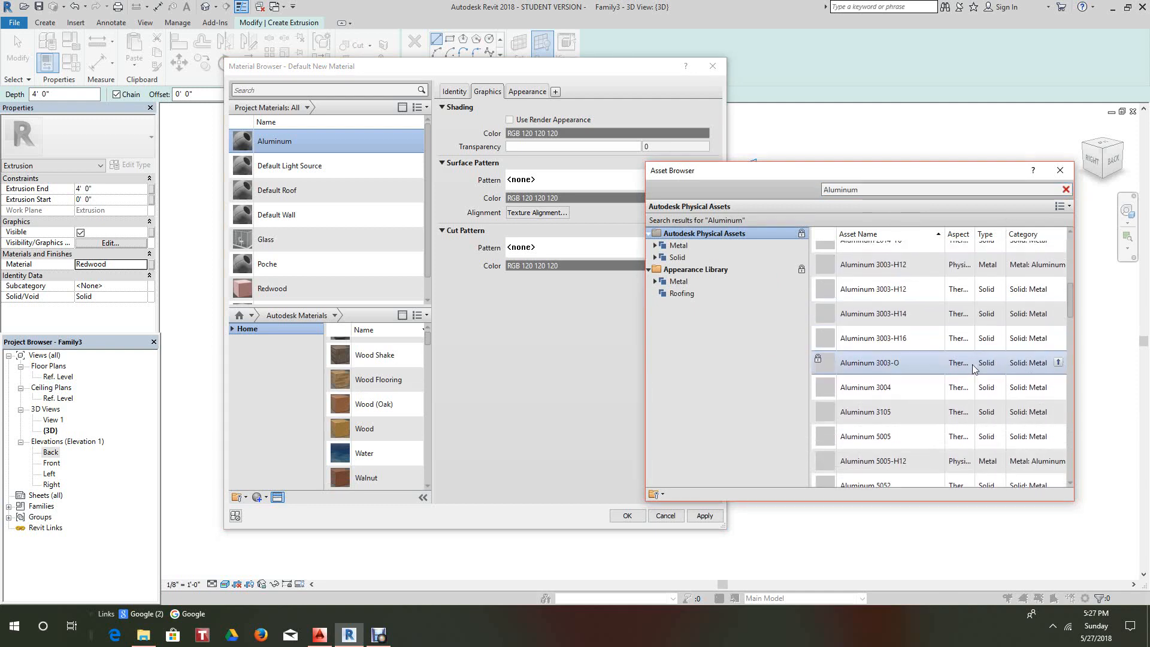
pyautogui.scroll(-5, 920, 340)
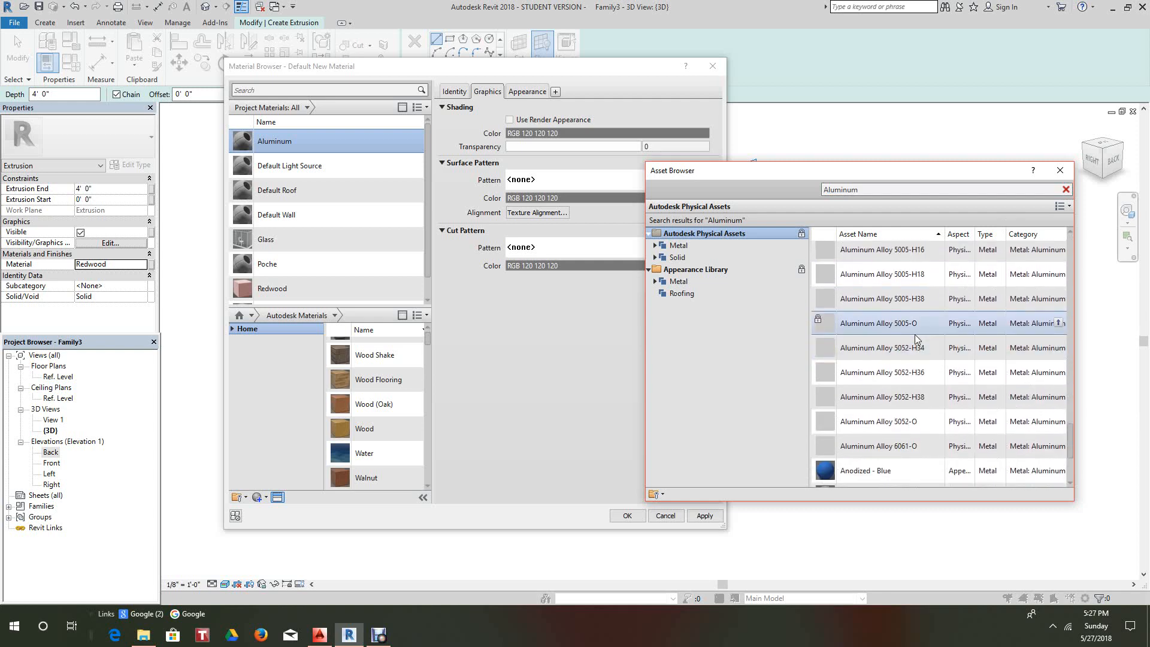
pyautogui.scroll(-1, 914, 350)
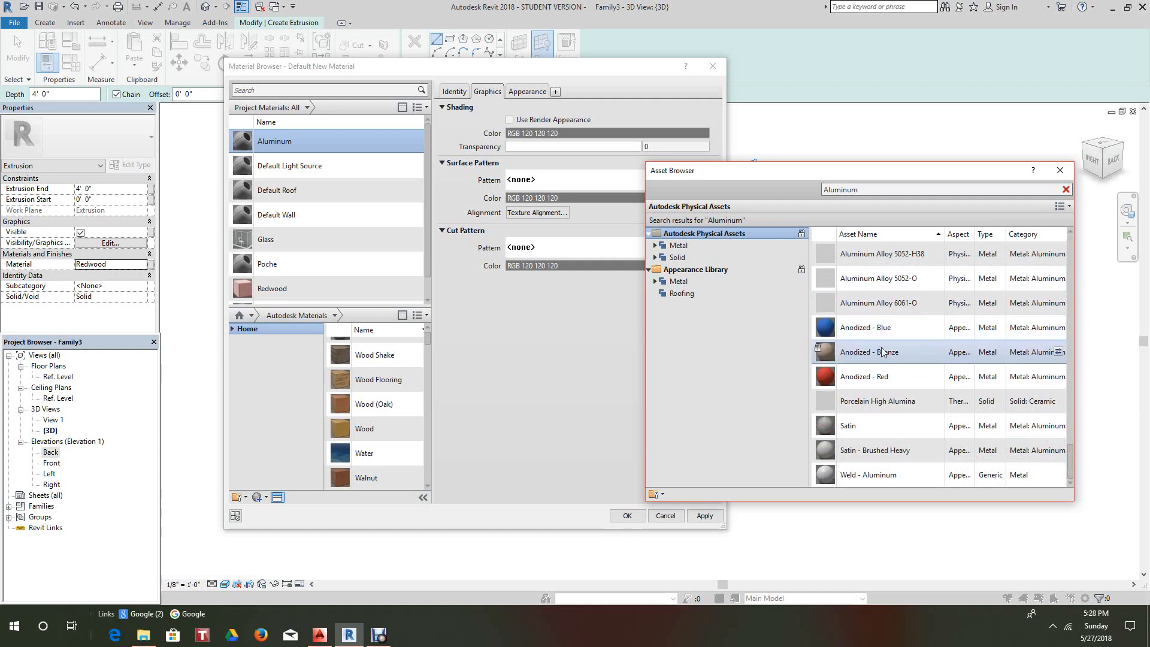
pyautogui.click(1058, 327)
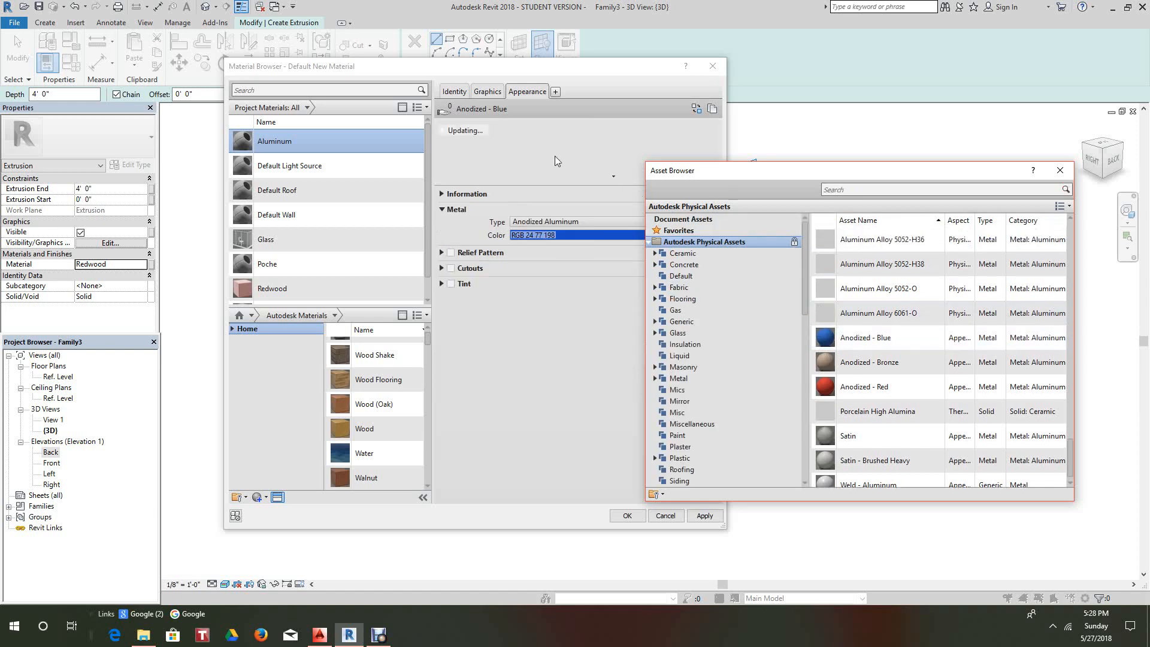
# - Make Aluminum's shading use the render appearance, then apply and assign it to the extrusion
pyautogui.click(487, 93)
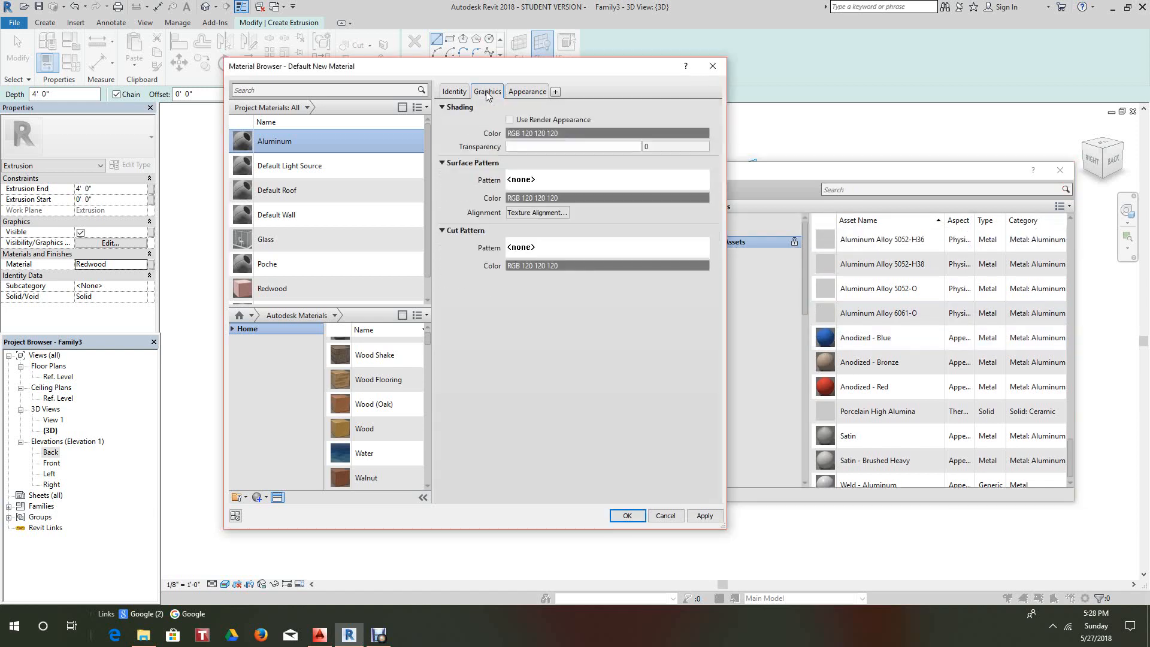
pyautogui.click(510, 120)
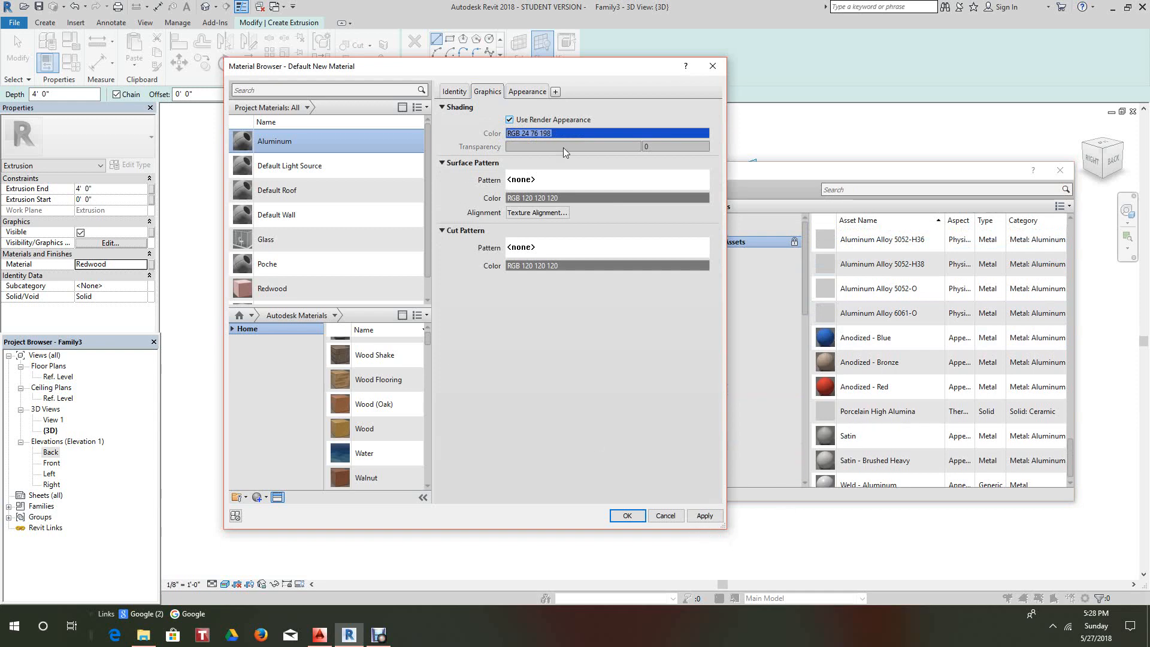
pyautogui.click(704, 515)
pyautogui.click(627, 516)
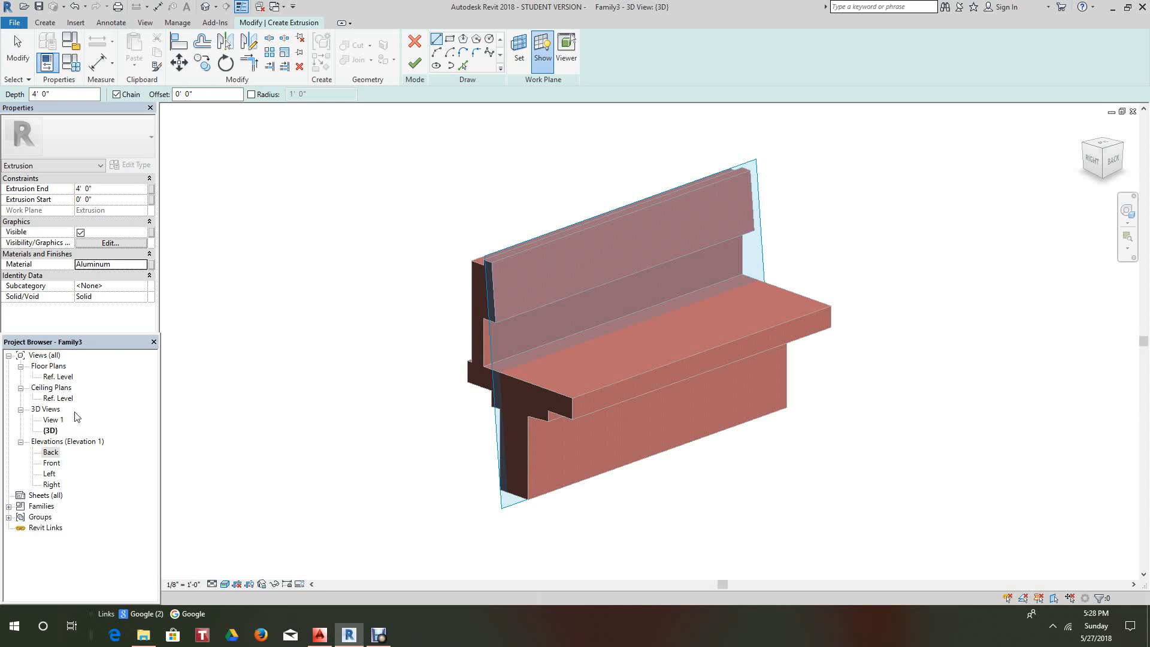
# - Switch to the Back elevation and return to the Modify | Create Extrusion sketch tools
pyautogui.doubleClick(51, 452)
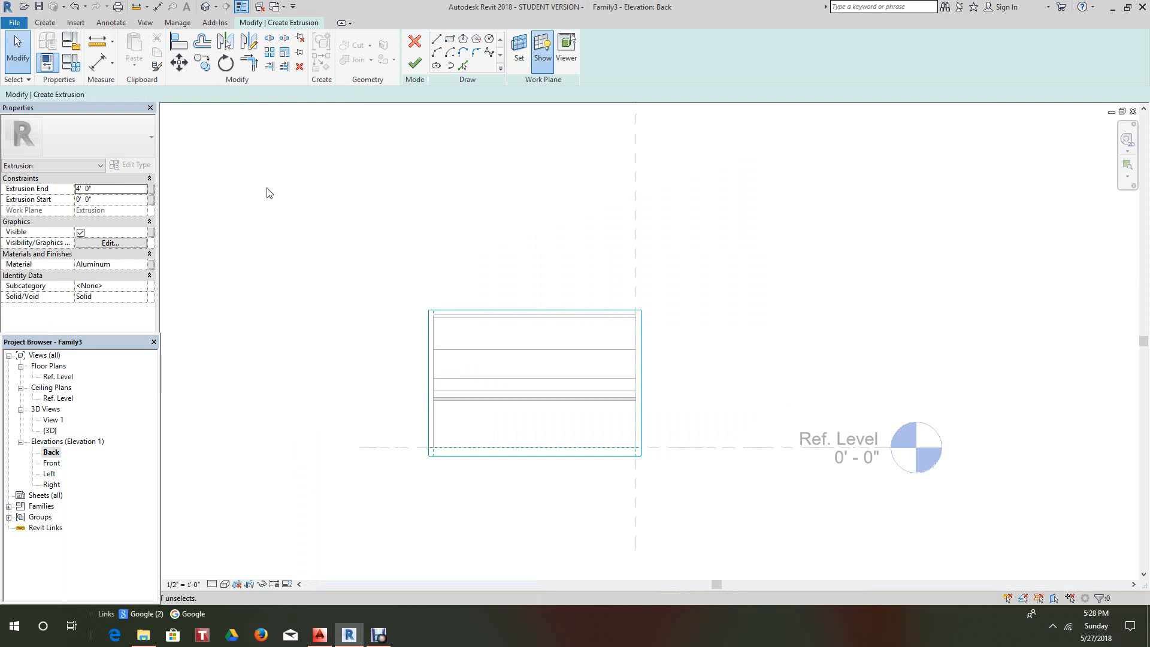
pyautogui.click(48, 25)
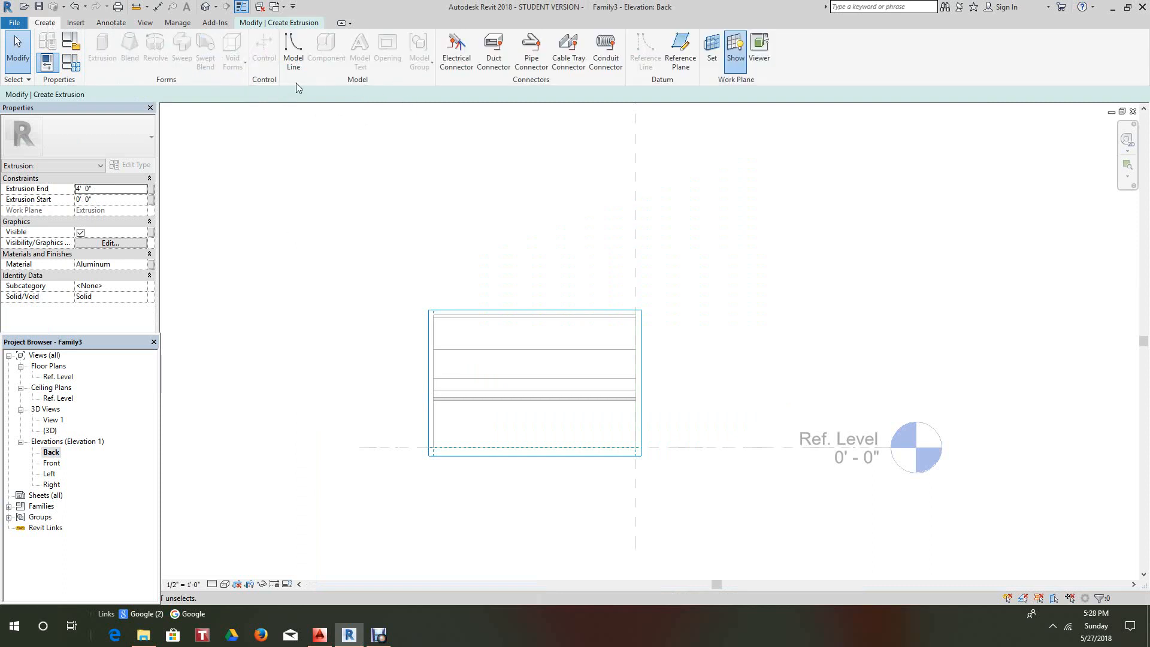
pyautogui.click(275, 24)
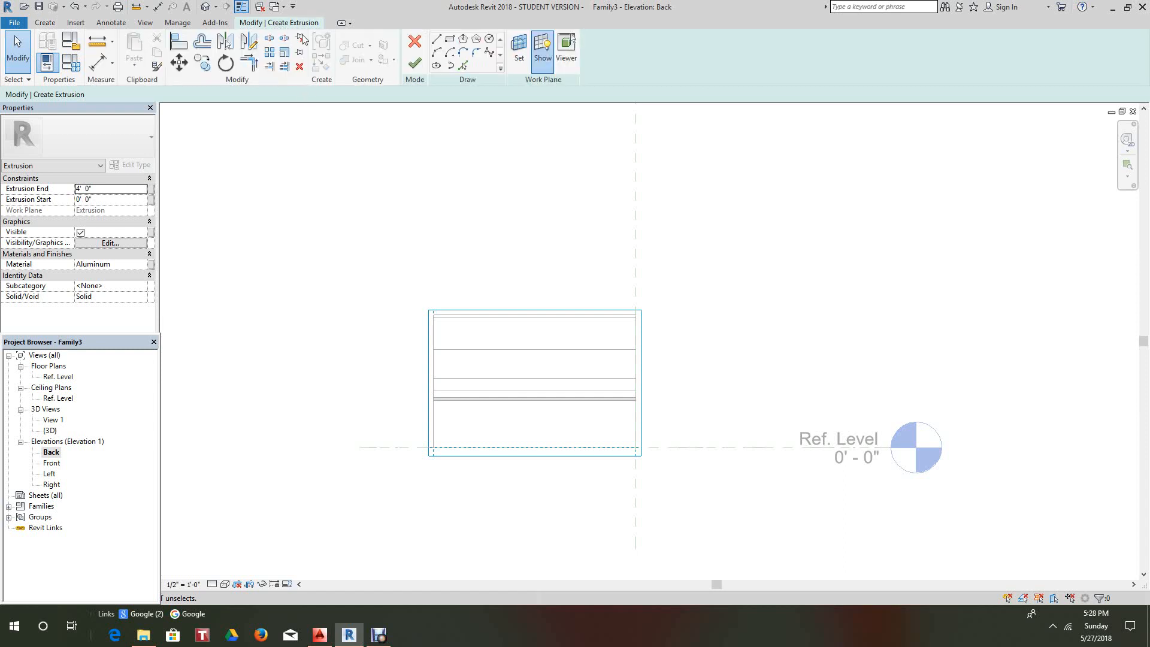
# - Set up the Rectangle draw tool with rounded corners of 1" radius
pyautogui.click(456, 40)
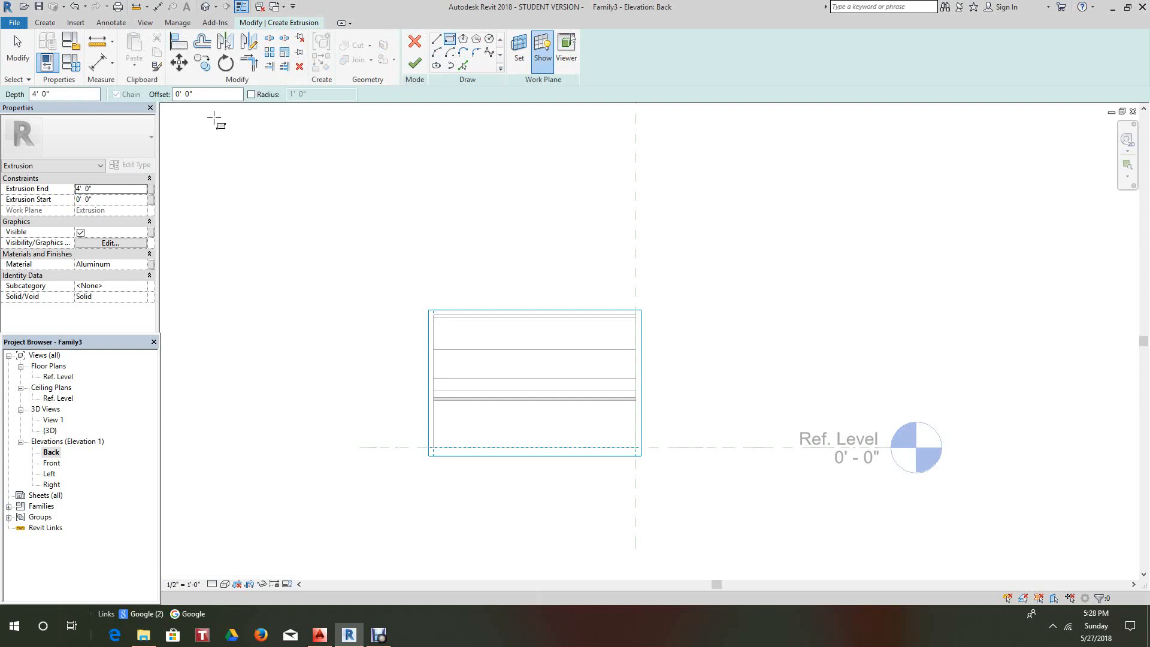
pyautogui.click(251, 95)
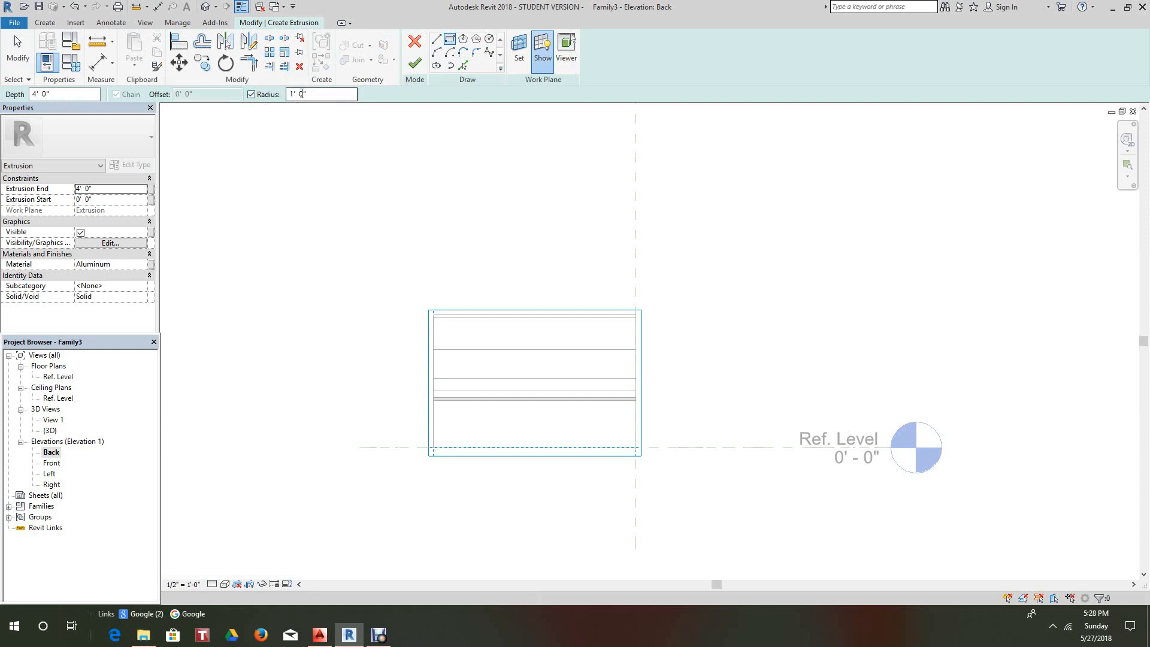
pyautogui.moveTo(310, 94); pyautogui.dragTo(290, 95)
pyautogui.write('1"')
pyautogui.click(450, 40)
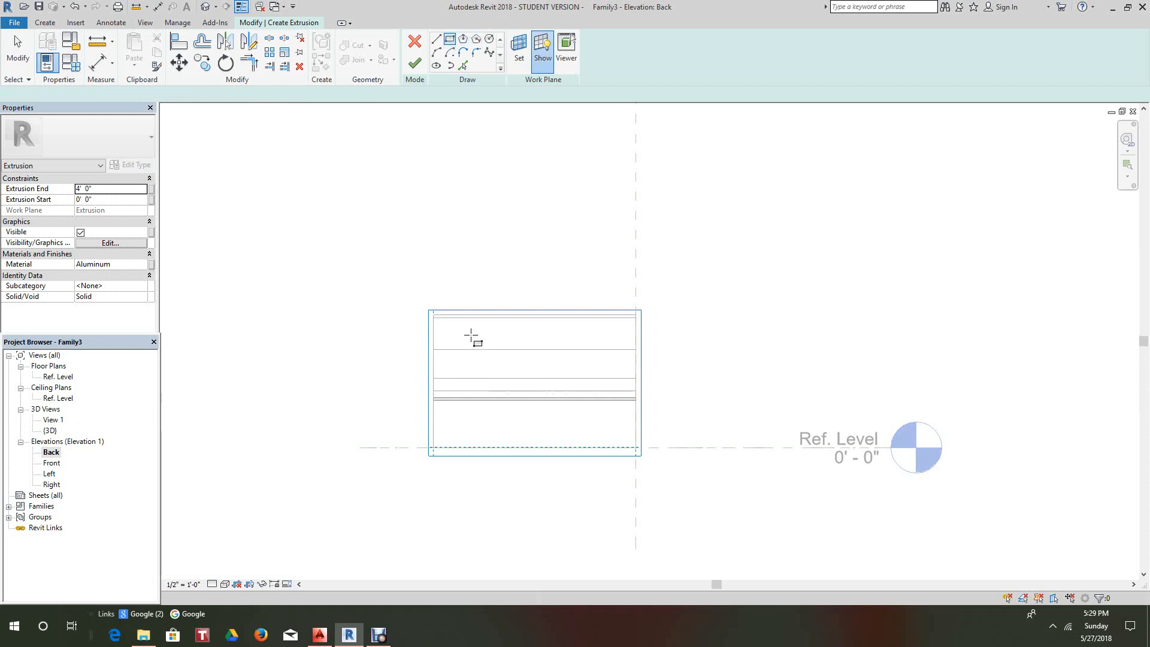
# - Draw the rounded plaque rectangle across the upper band of the bench back, then end drawing
pyautogui.scroll(3, 469, 333)
pyautogui.scroll(2, 426, 313)
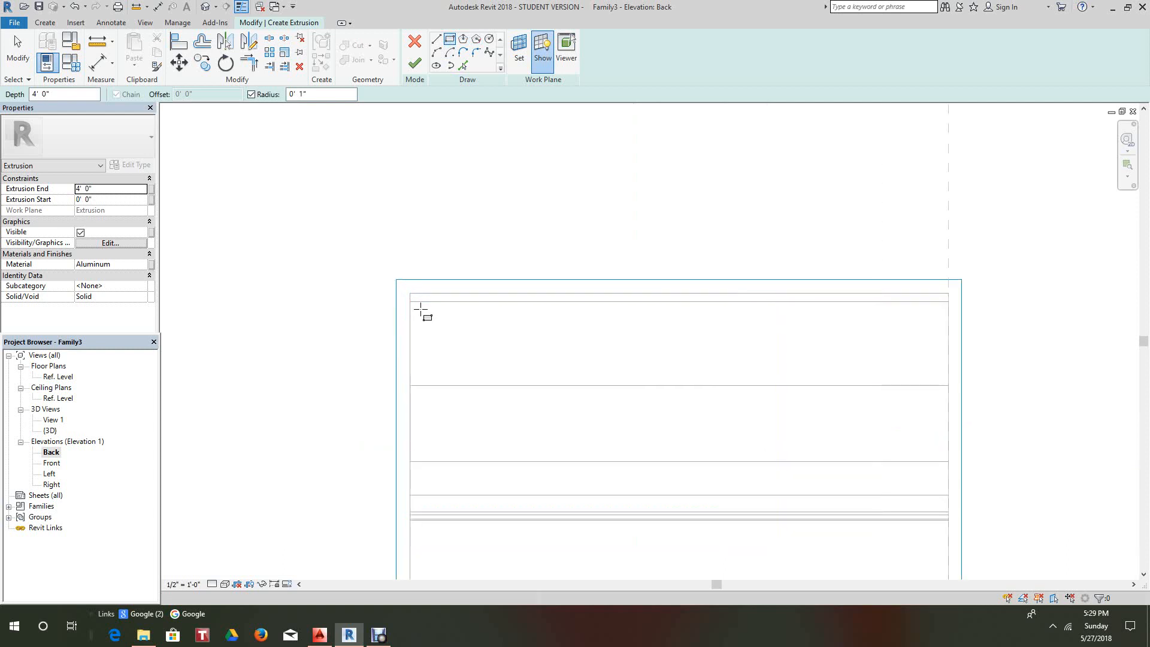
pyautogui.click(414, 305)
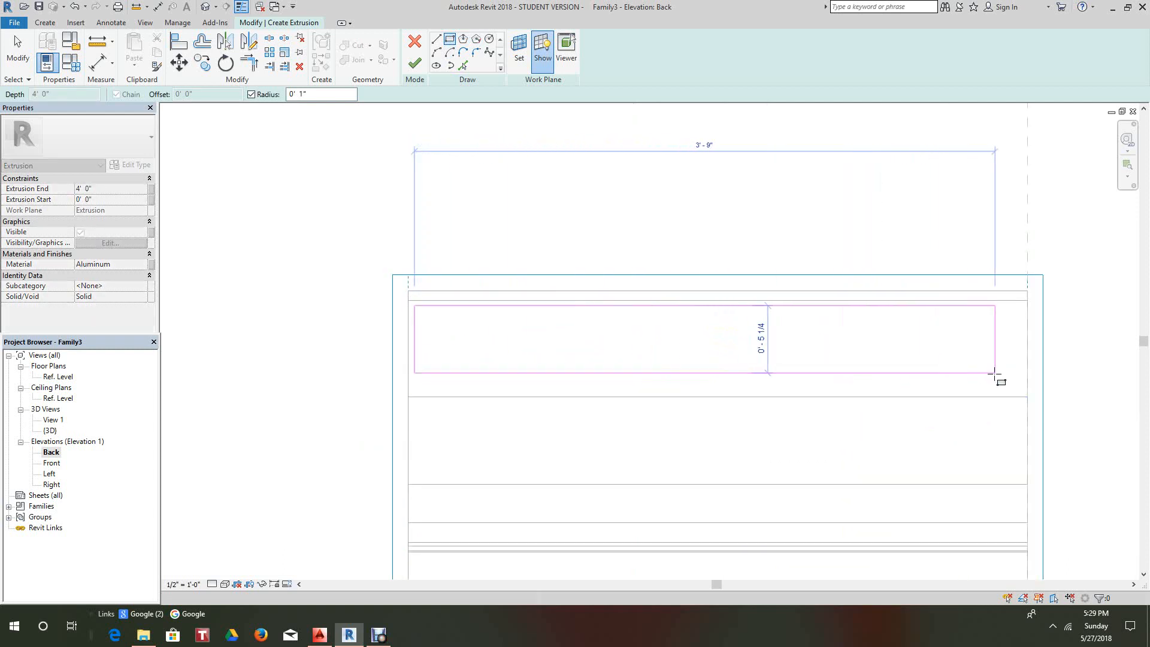
pyautogui.scroll(2, 1019, 388)
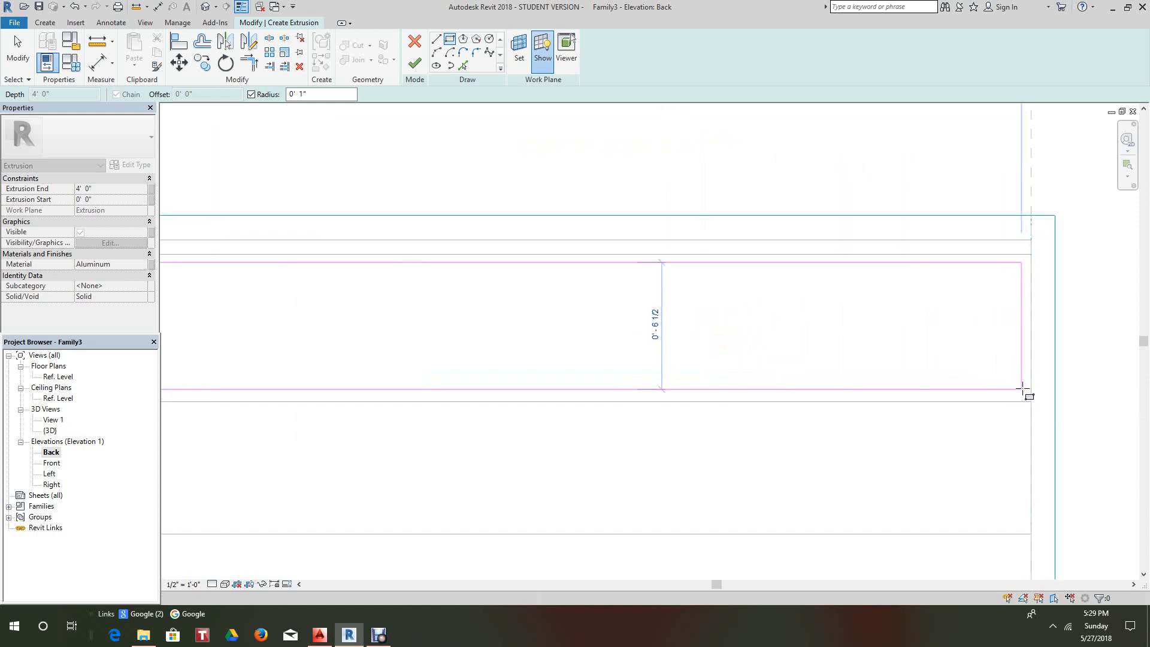
pyautogui.click(1024, 388)
pyautogui.scroll(-2, 735, 341)
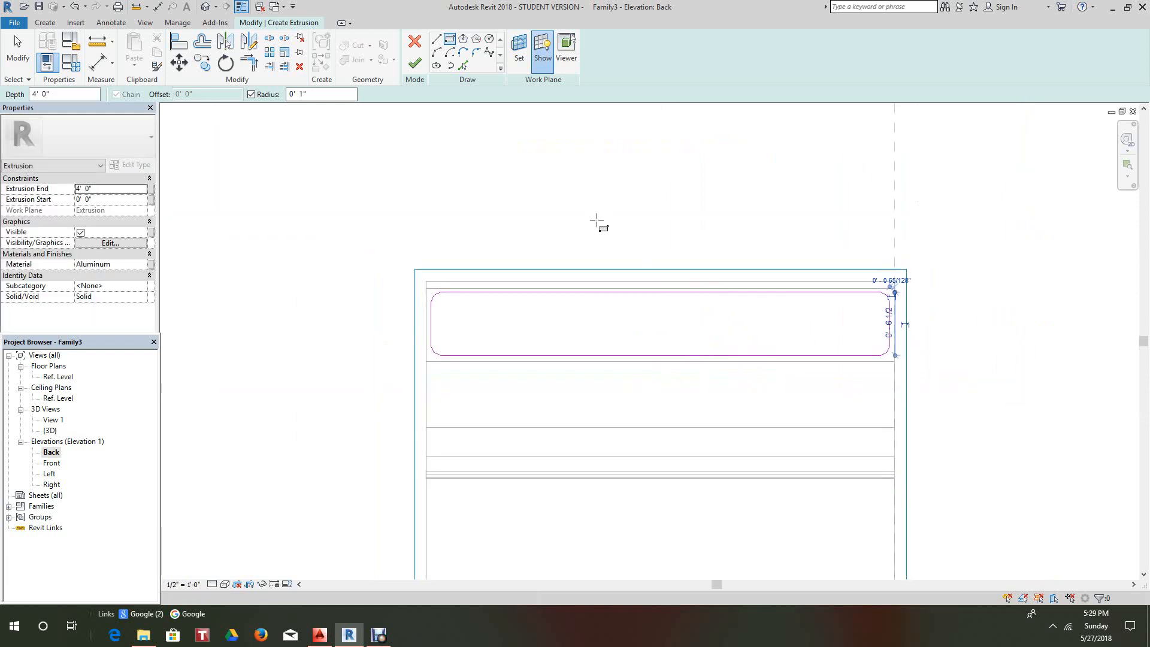
pyautogui.rightClick(580, 207)
pyautogui.click(616, 214)
pyautogui.scroll(2, 483, 317)
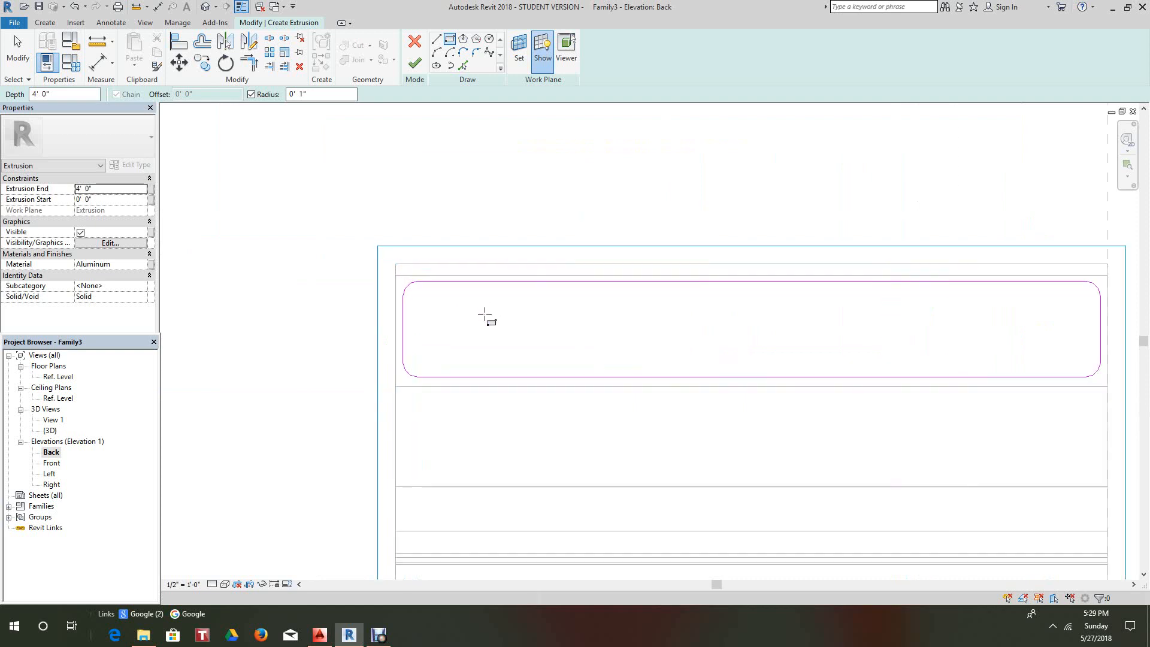
pyautogui.click(22, 56)
pyautogui.scroll(2, 408, 318)
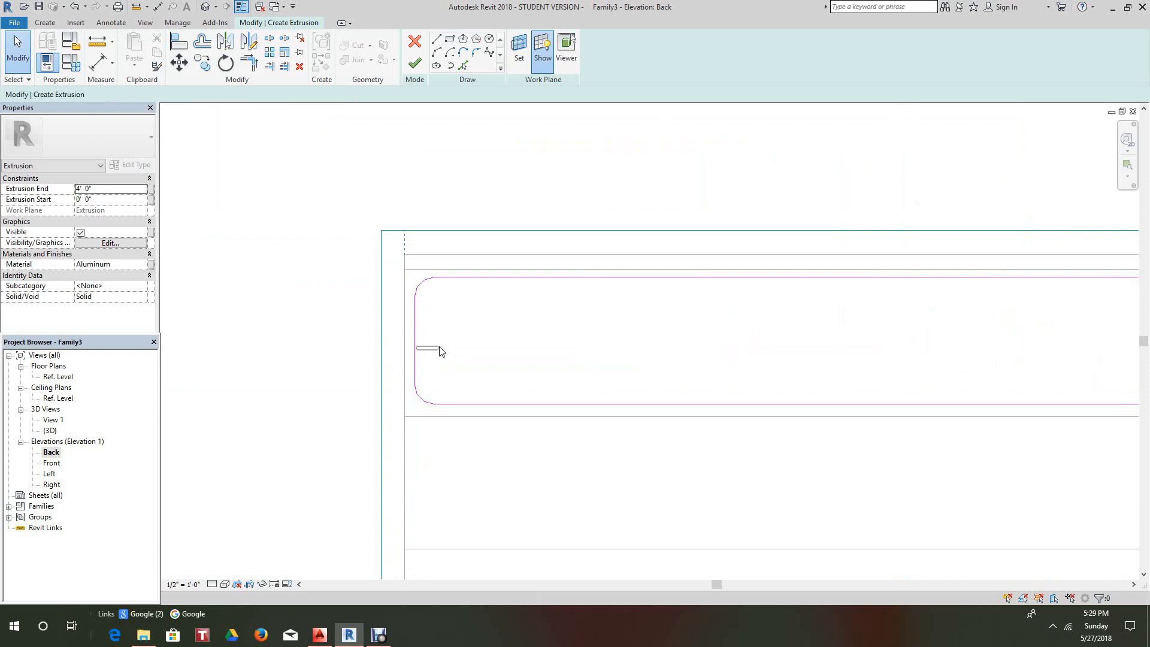
# - Move the plaque's left edge line 3/4" to the right
pyautogui.click(416, 355)
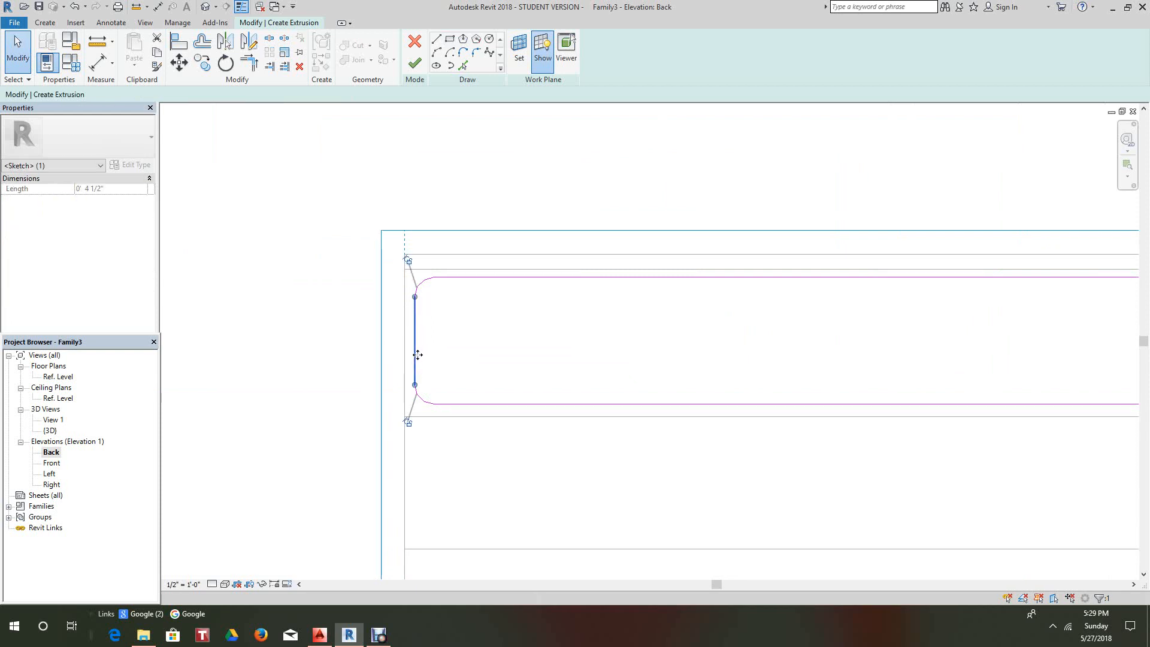
pyautogui.click(464, 331)
pyautogui.click(479, 333)
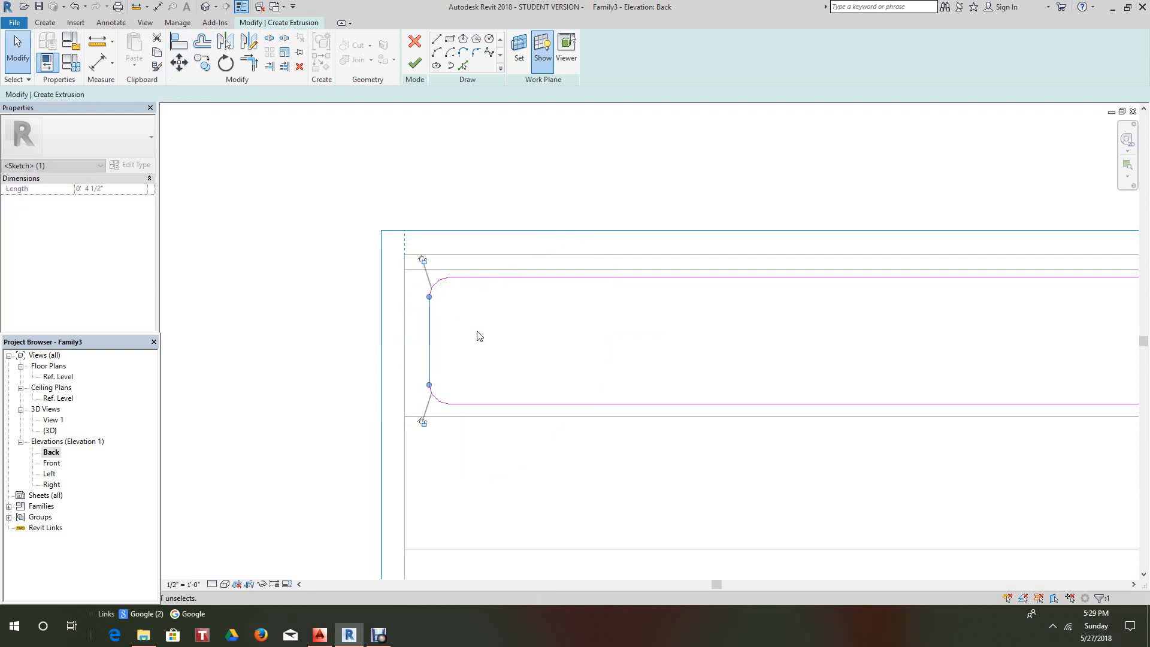
pyautogui.click(465, 182)
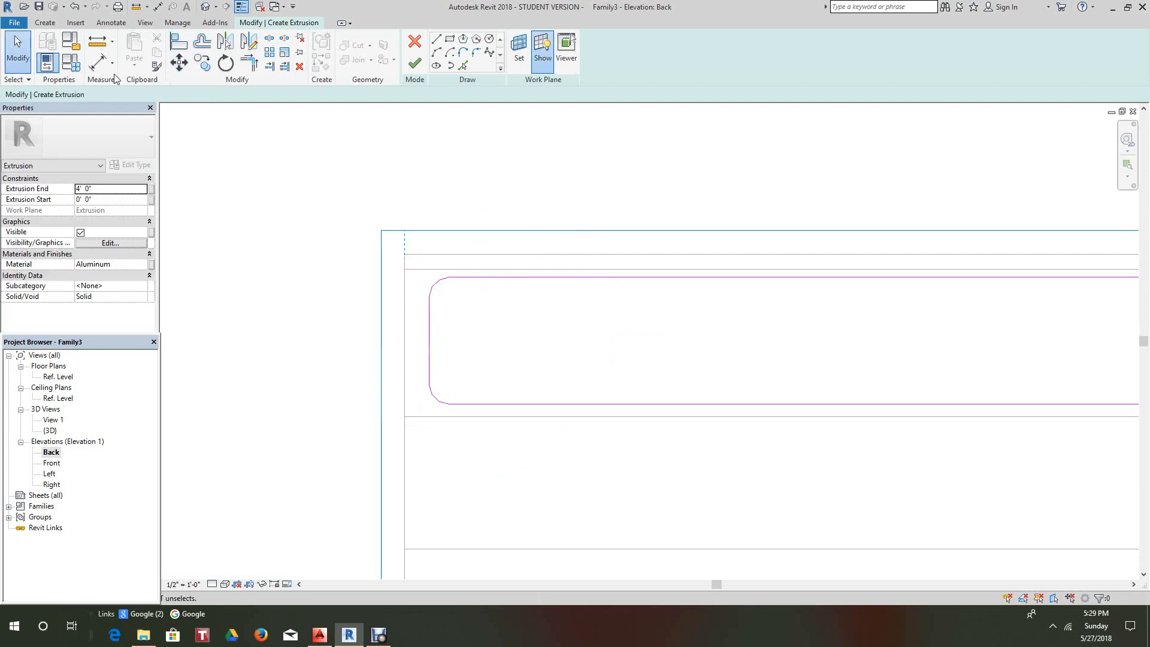
# - Dimension the left edge's 1 1/4" offset with an Aligned dimension
pyautogui.click(99, 62)
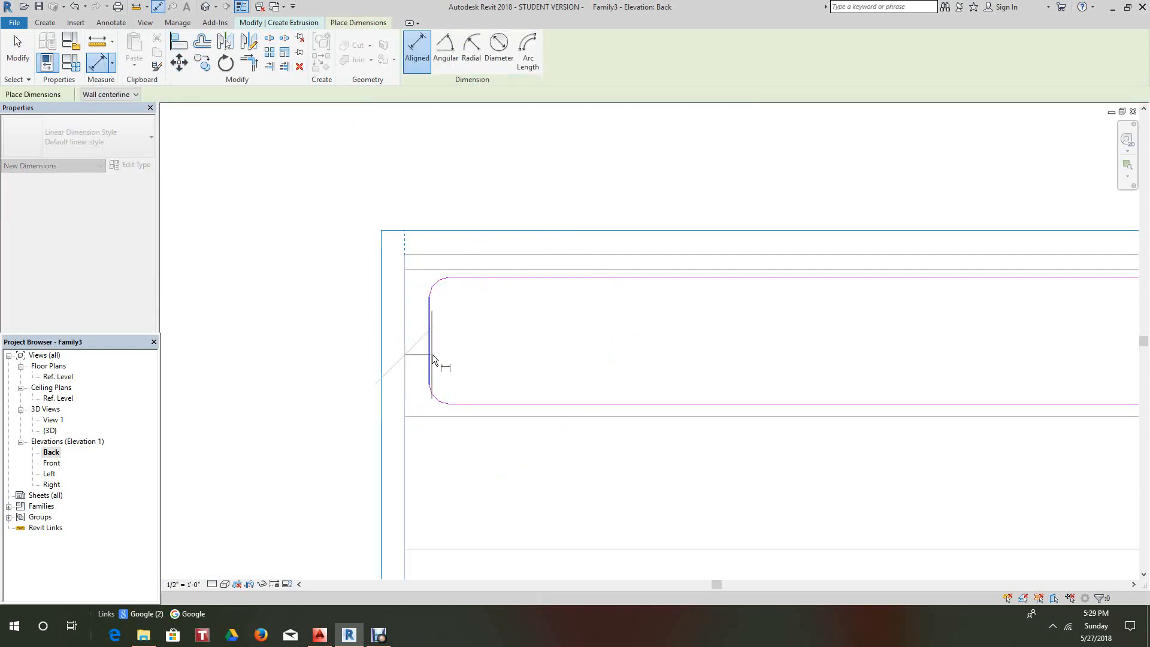
pyautogui.click(430, 354)
pyautogui.click(630, 207)
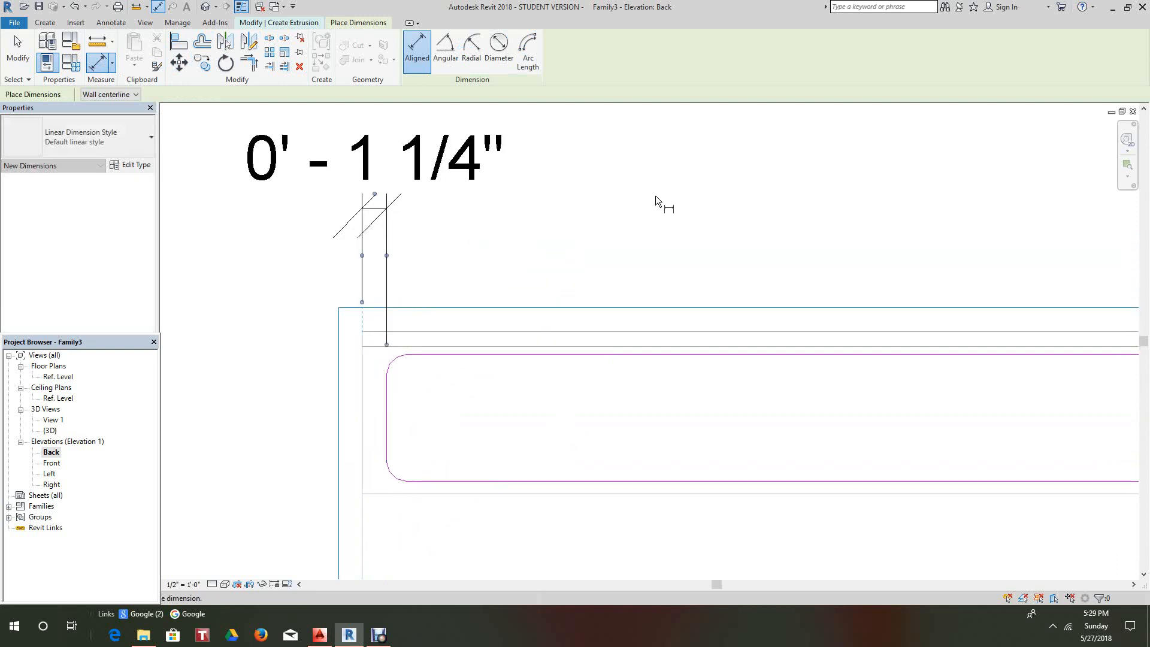
pyautogui.rightClick(655, 197)
pyautogui.click(686, 204)
pyautogui.rightClick(410, 415)
pyautogui.click(444, 425)
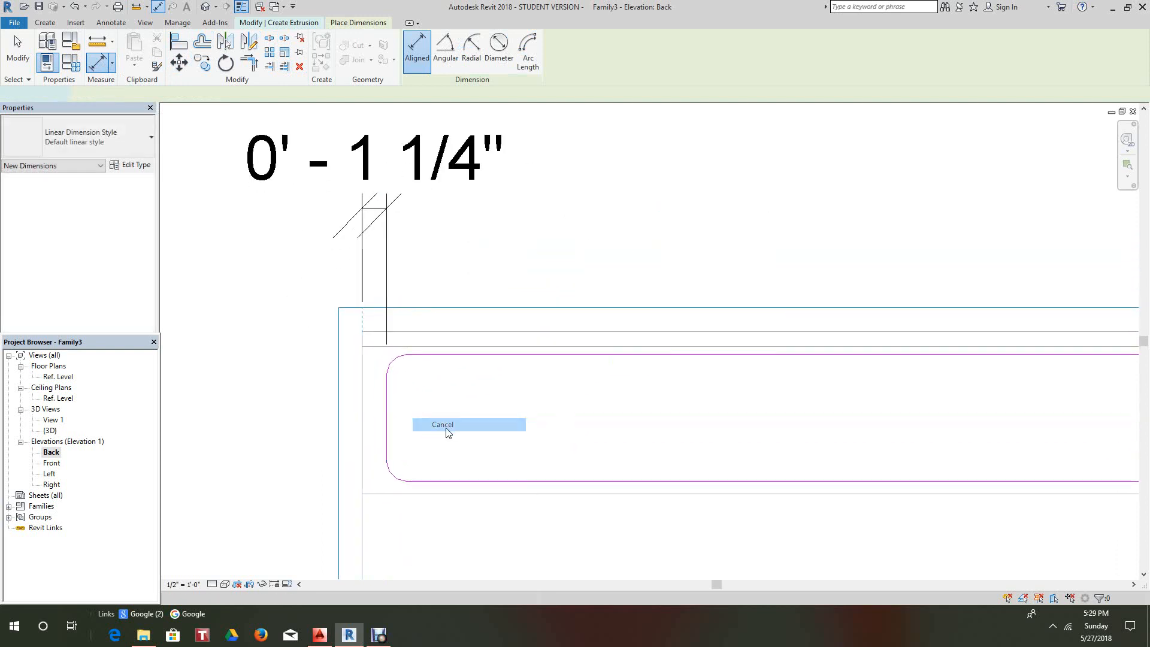
# - Change the left line's offset dimension to 2"
pyautogui.click(385, 430)
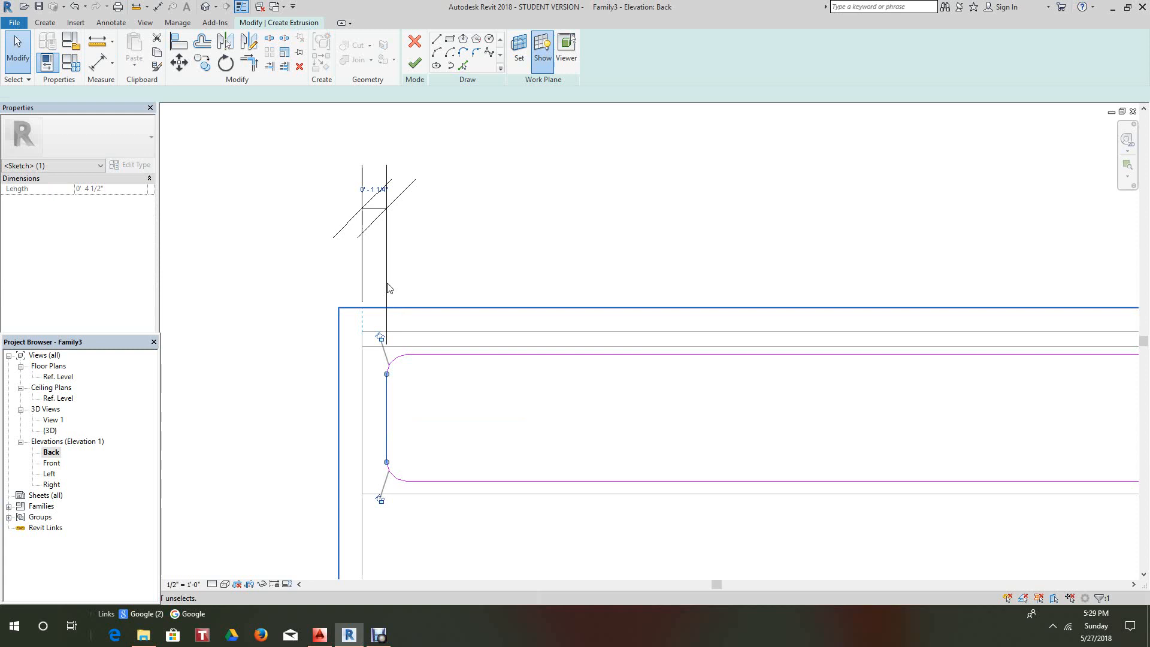
pyautogui.click(375, 200)
pyautogui.click(359, 185)
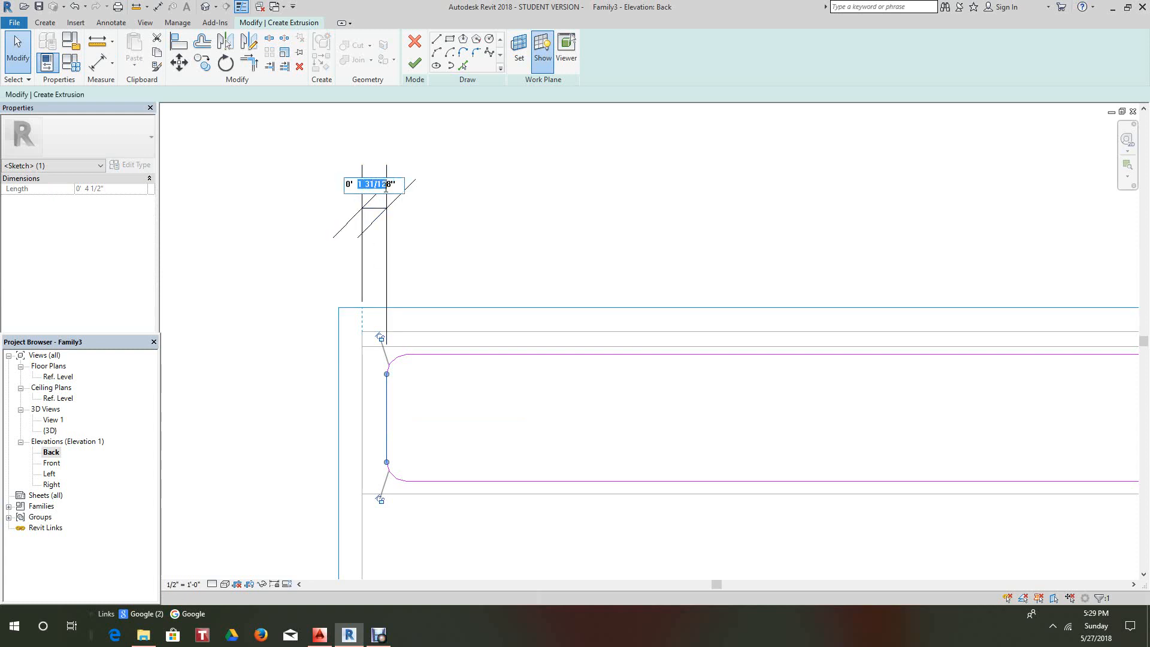
pyautogui.write('2')
pyautogui.press('Return')
pyautogui.click(600, 235)
# - Dimension the right profile line to the reference plane, showing 1/2"
pyautogui.scroll(-5, 600, 233)
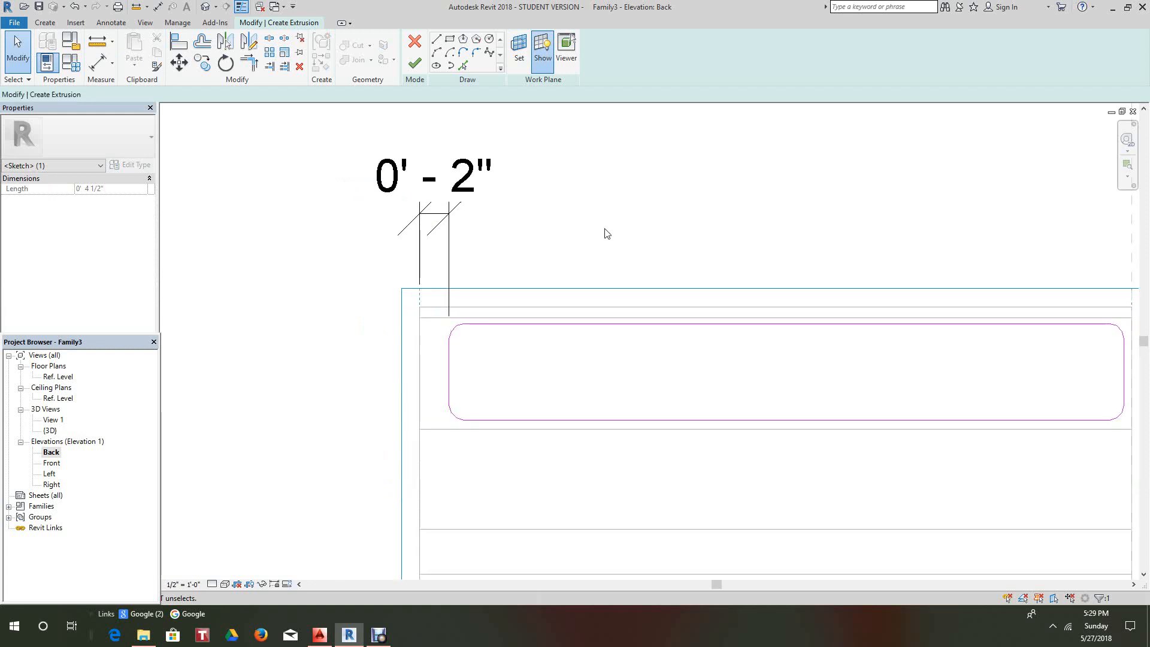
pyautogui.moveTo(653, 308); pyautogui.dragTo(322, 293, button='middle')
pyautogui.scroll(6, 605, 298)
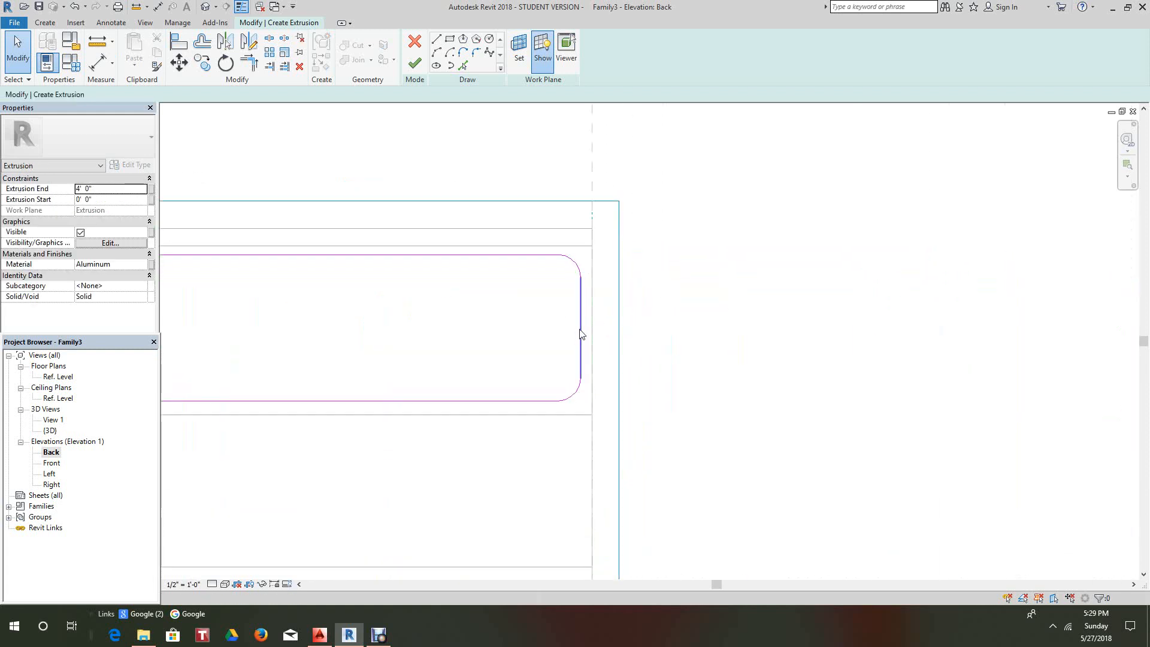
pyautogui.click(581, 338)
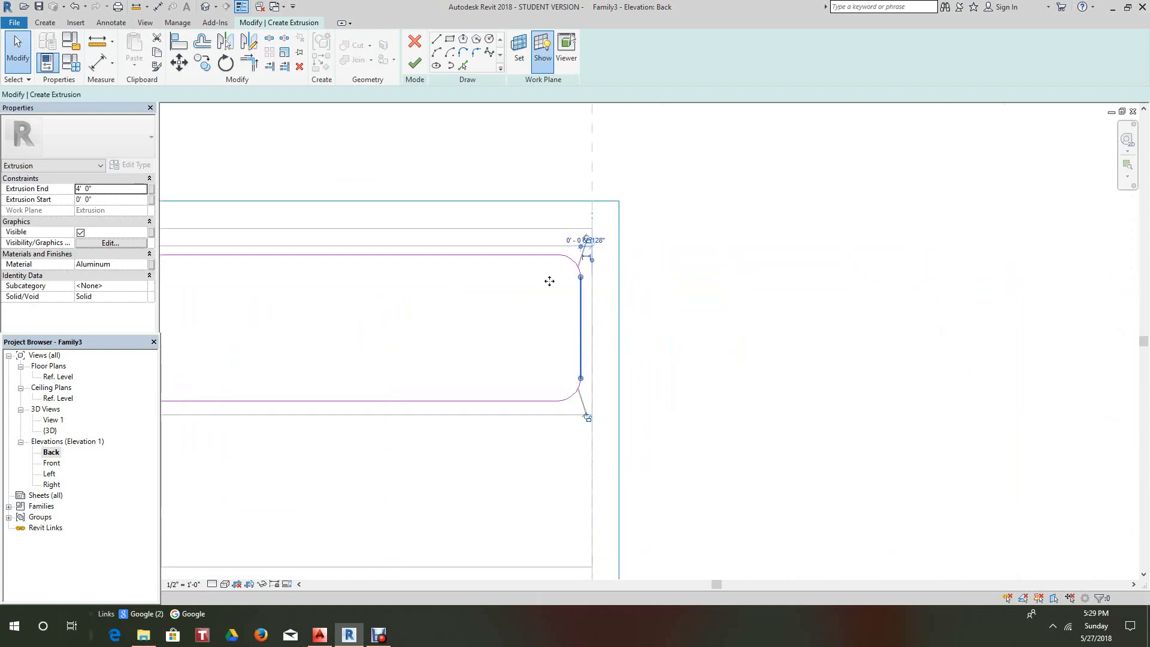
pyautogui.click(97, 62)
pyautogui.scroll(2, 587, 320)
pyautogui.click(600, 328)
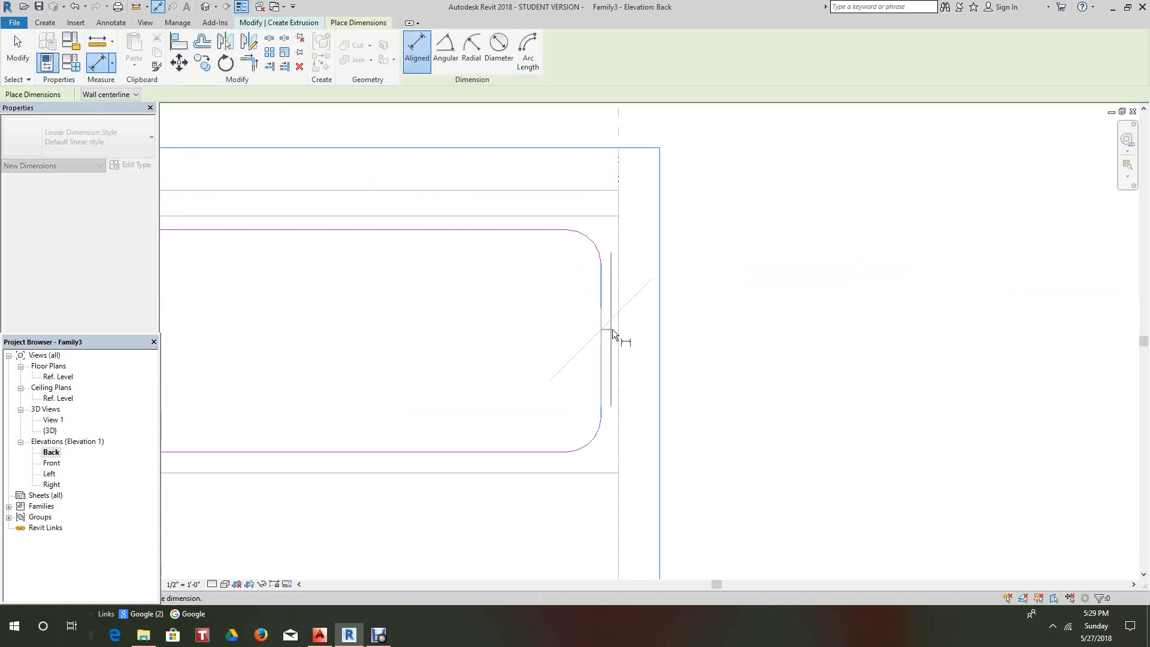
pyautogui.click(617, 328)
pyautogui.scroll(-2, 725, 265)
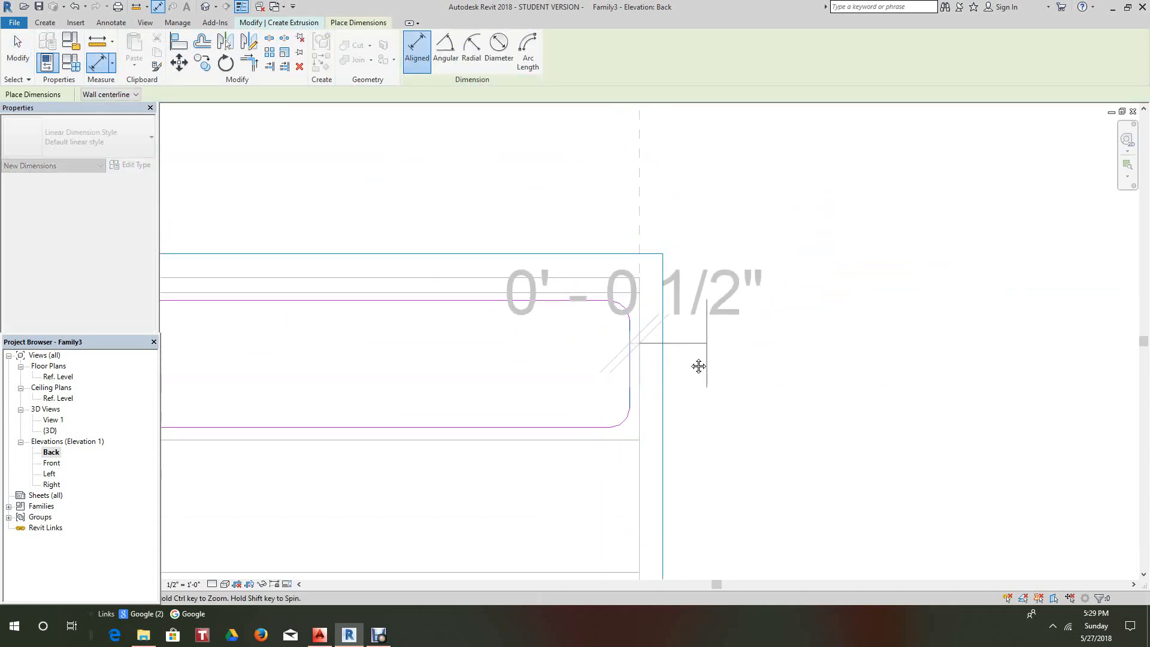
pyautogui.click(788, 175)
pyautogui.rightClick(809, 250)
pyautogui.click(840, 256)
pyautogui.scroll(1, 626, 375)
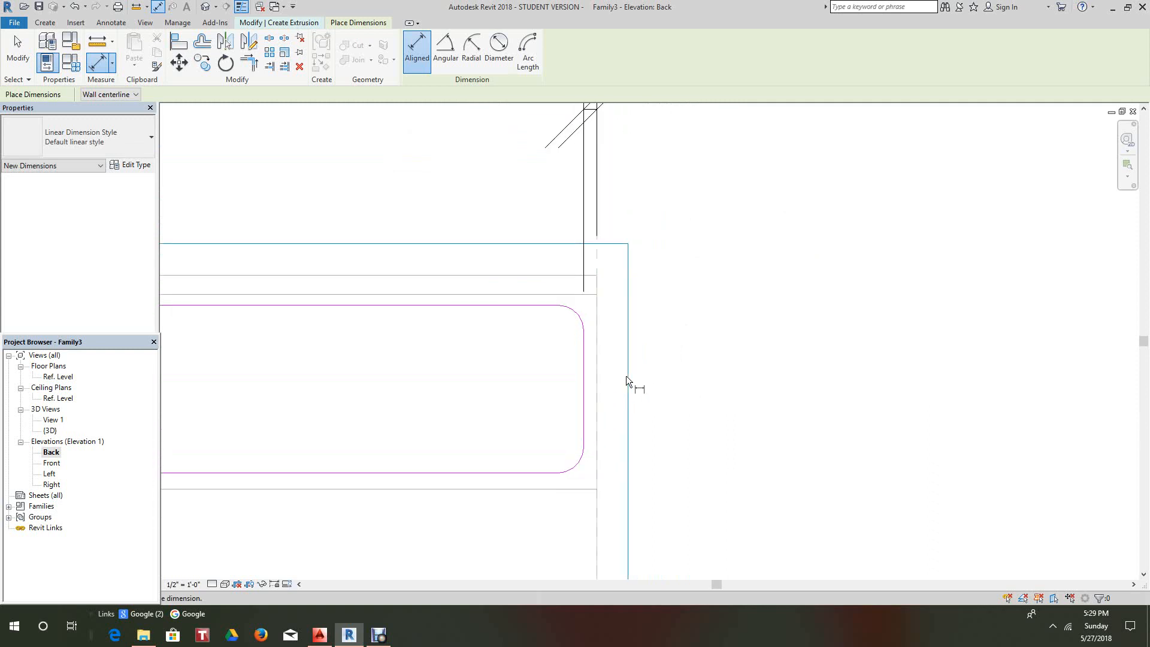
pyautogui.click(18, 48)
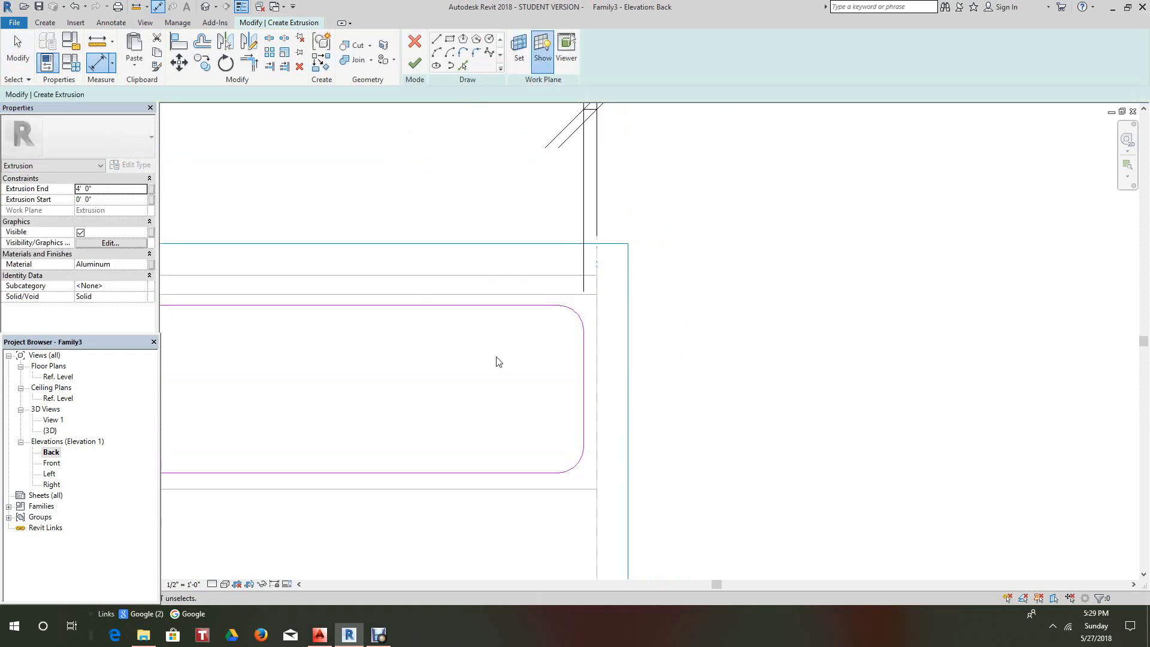
# - Move the right sketch line inward to leave a 2" gap
pyautogui.click(585, 390)
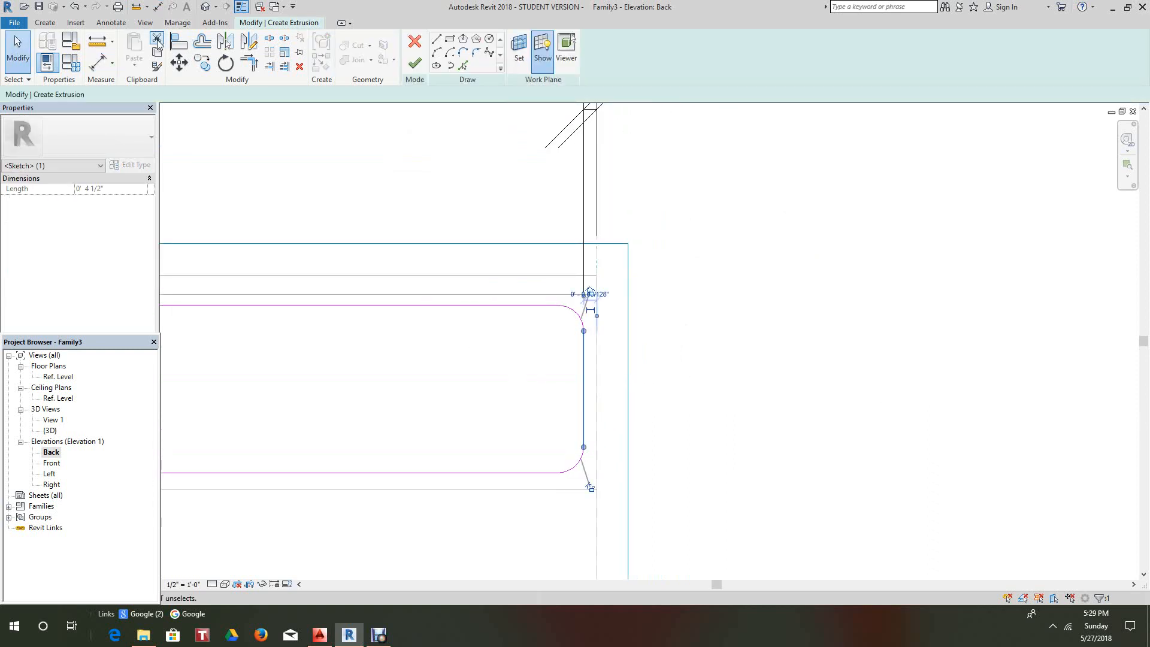
pyautogui.click(179, 63)
pyautogui.click(511, 364)
pyautogui.scroll(-2, 487, 360)
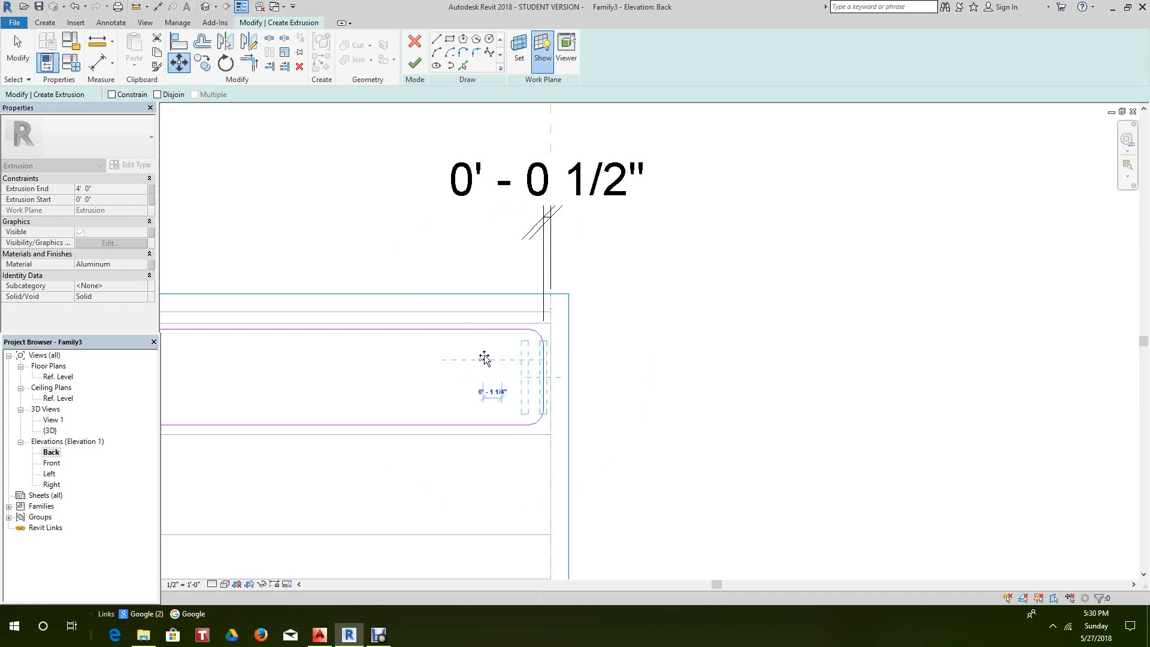
pyautogui.click(486, 359)
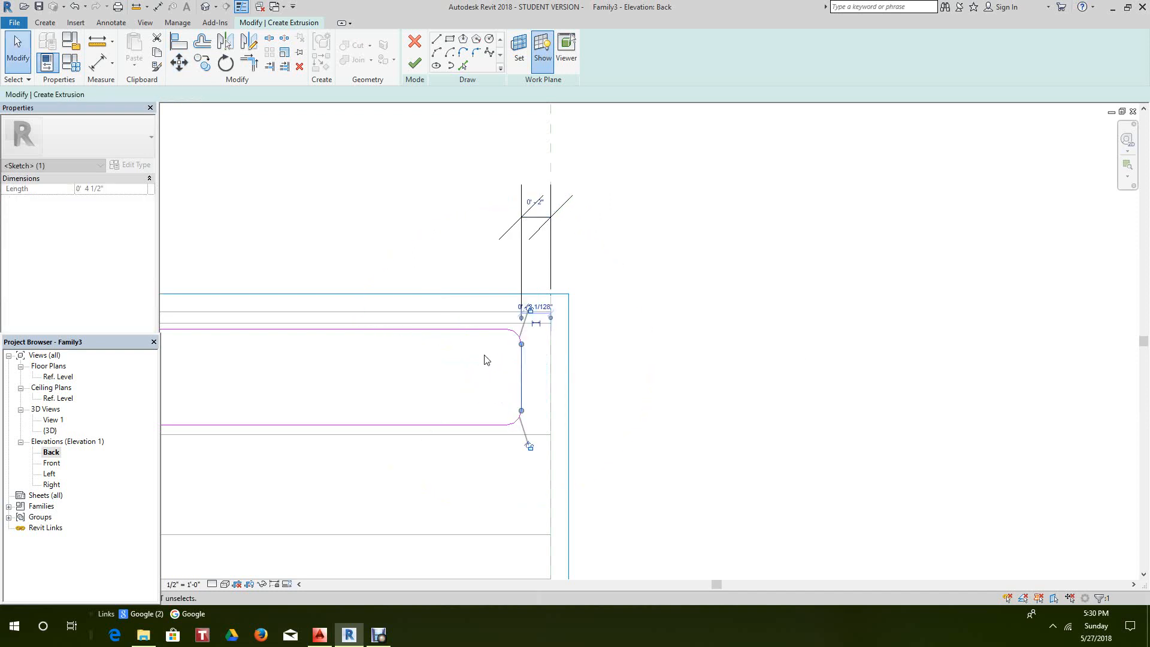
pyautogui.click(709, 299)
# - Begin moving the plaque's top edge, then cancel the move
pyautogui.scroll(-5, 709, 289)
pyautogui.moveTo(701, 328); pyautogui.dragTo(765, 304, button='middle')
pyautogui.scroll(2, 450, 331)
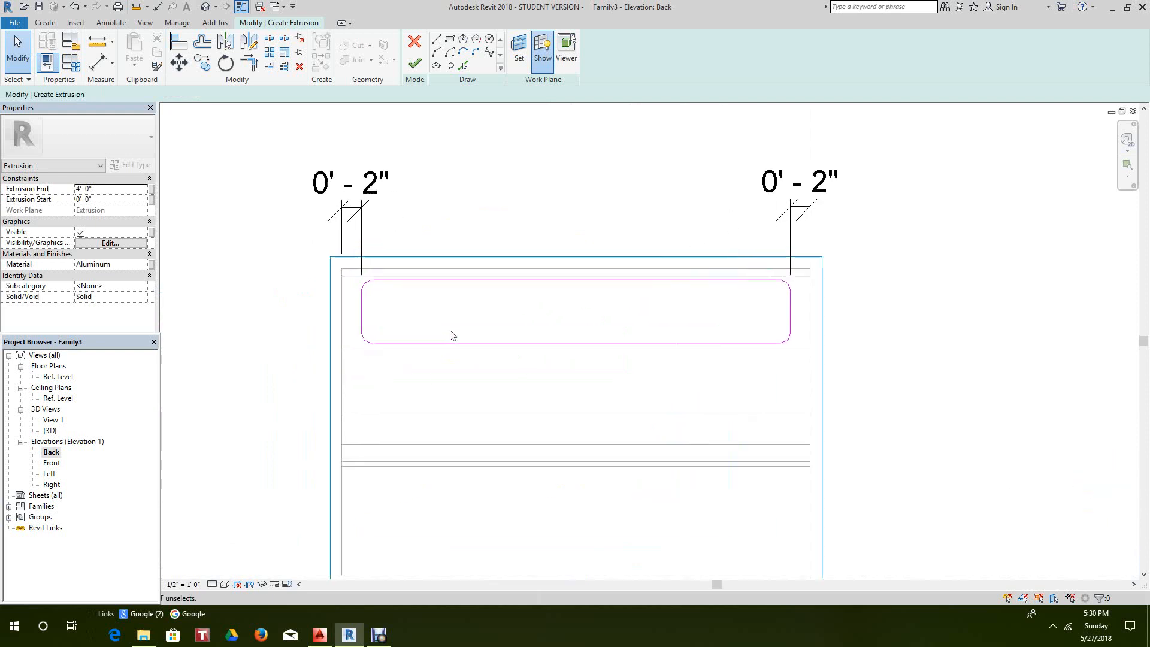
pyautogui.scroll(2, 452, 335)
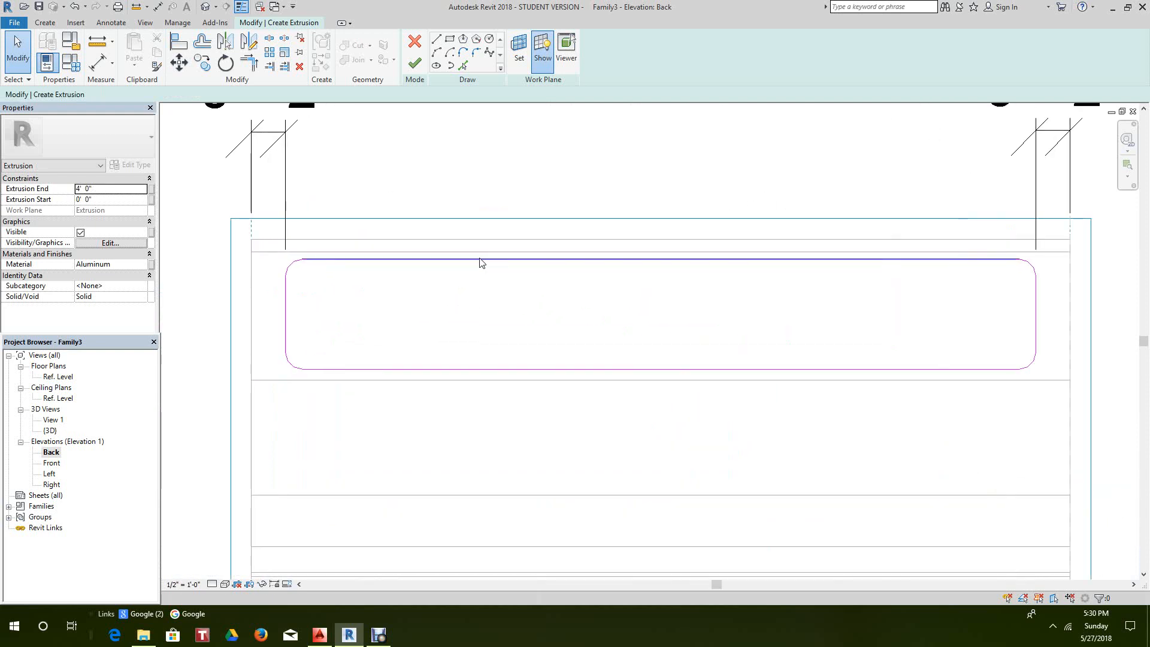
pyautogui.click(479, 260)
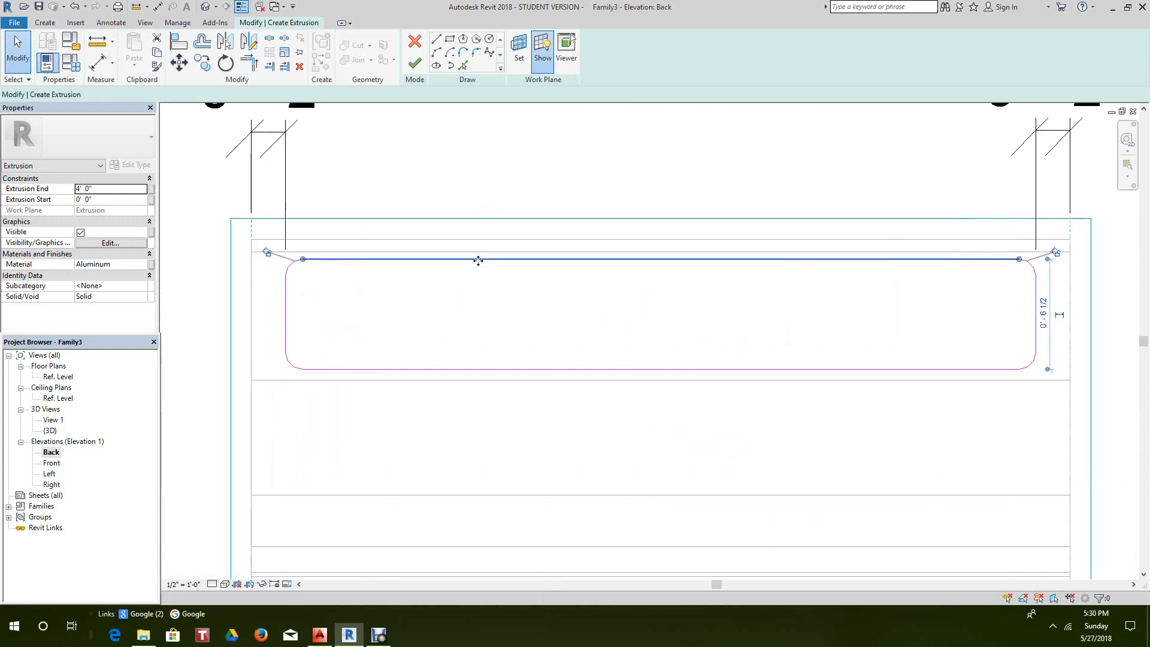
pyautogui.click(179, 62)
pyautogui.click(661, 258)
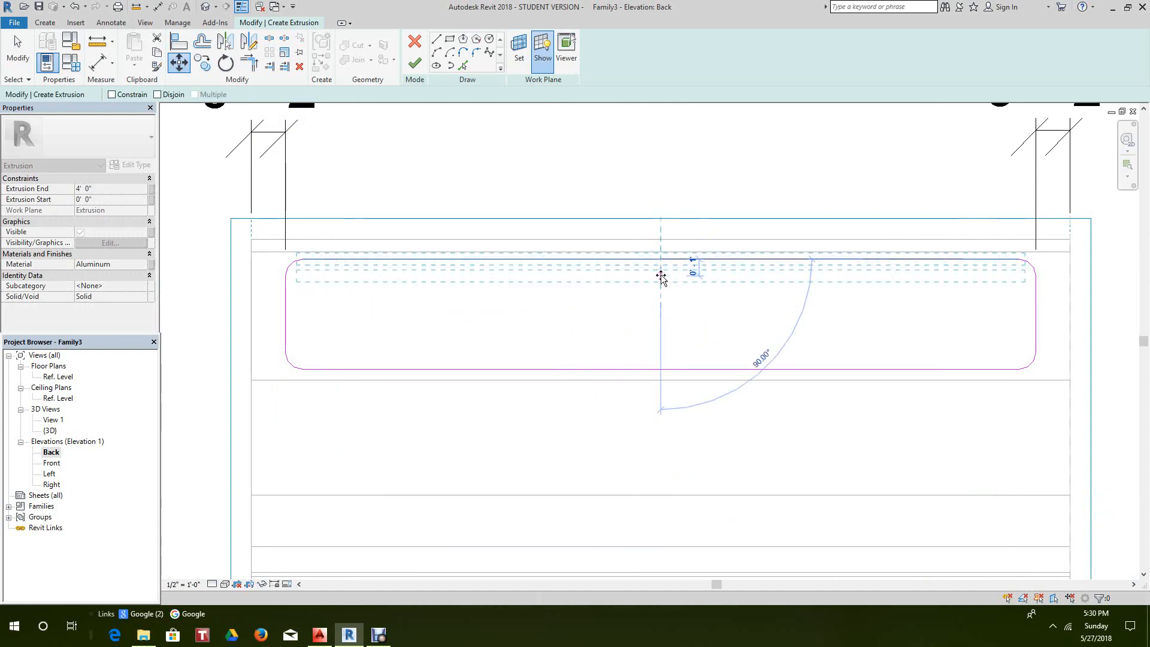
pyautogui.rightClick(661, 277)
pyautogui.click(689, 280)
pyautogui.scroll(3, 662, 293)
pyautogui.scroll(-2, 637, 302)
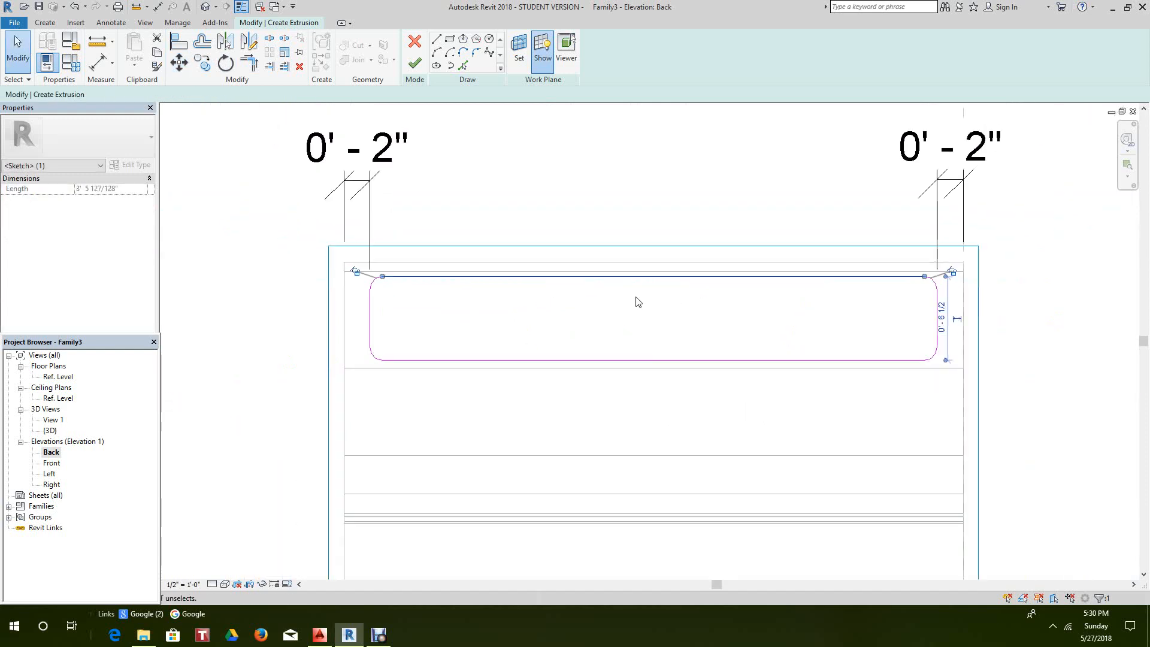
# - Dimension the top edge 1 5/32" below the backrest top
pyautogui.click(98, 62)
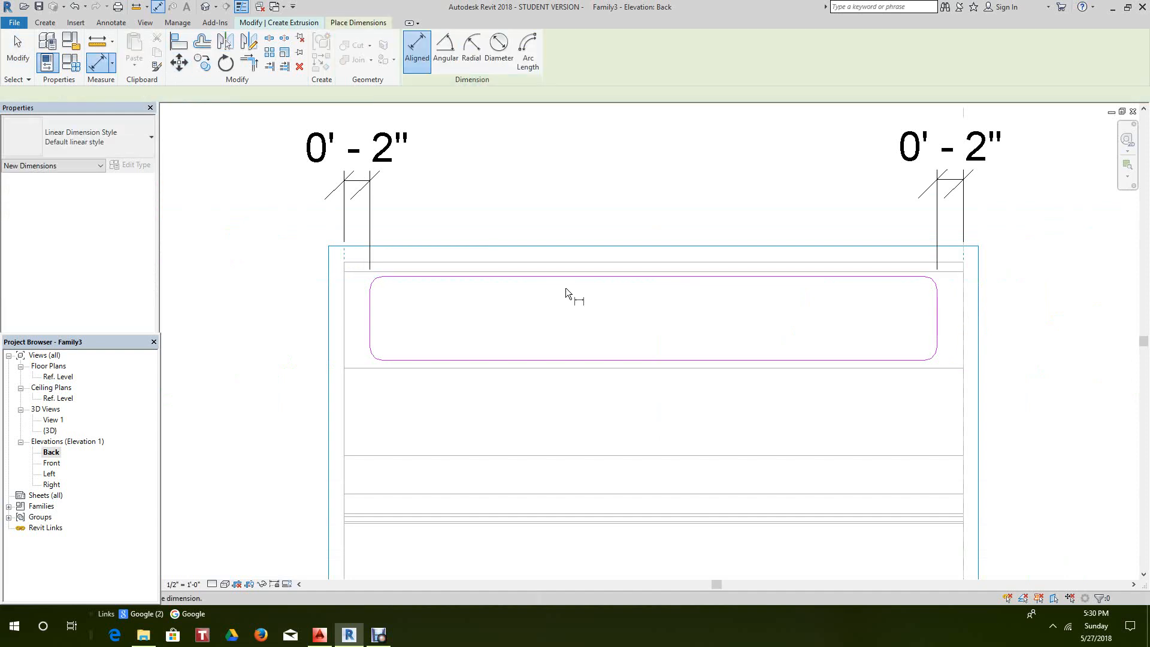
pyautogui.scroll(2, 566, 287)
pyautogui.click(562, 251)
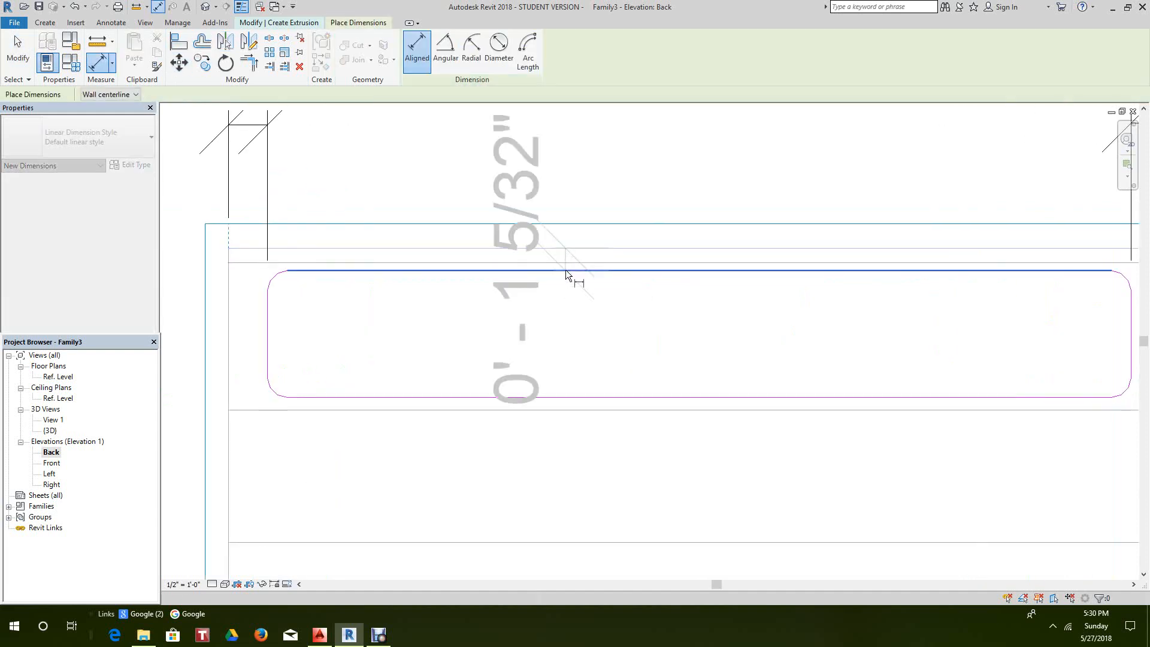
pyautogui.click(566, 269)
pyautogui.scroll(-4, 576, 300)
pyautogui.click(316, 361)
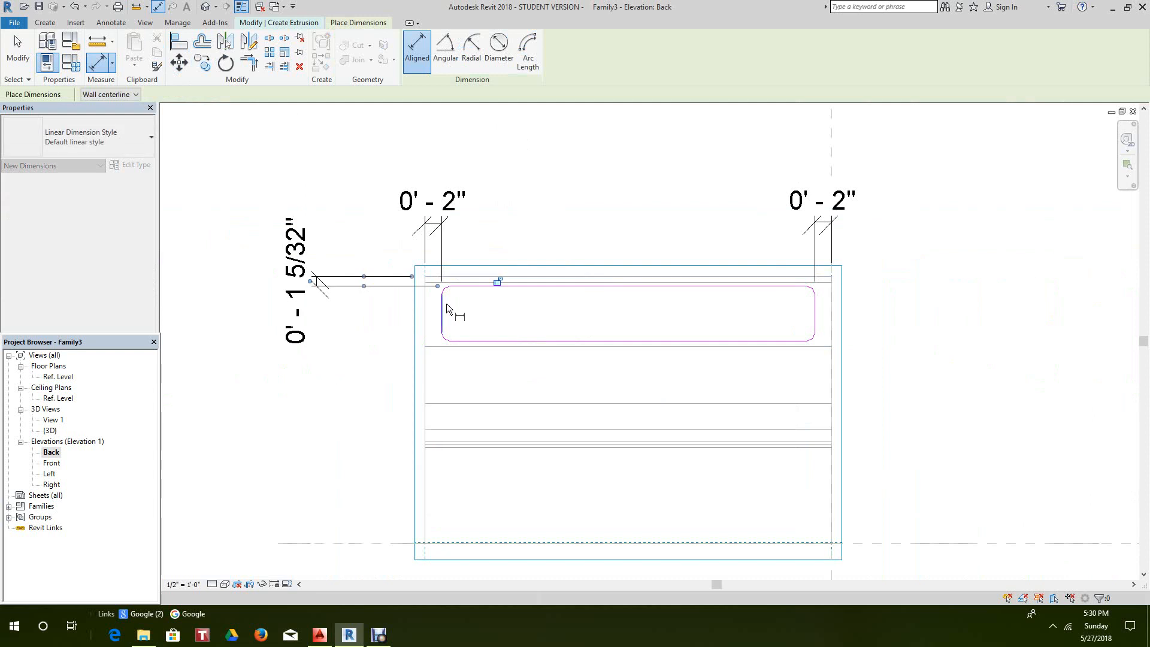
pyautogui.rightClick(446, 308)
pyautogui.click(551, 312)
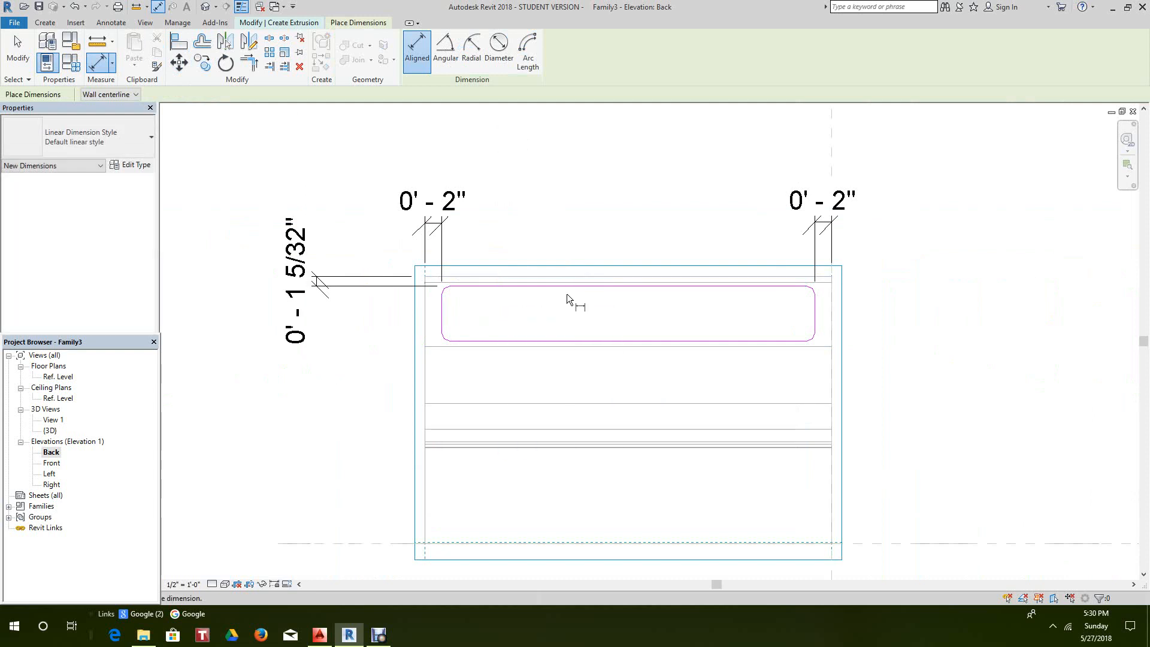
pyautogui.rightClick(567, 293)
pyautogui.click(593, 301)
# - Reselect the top sketch line and start moving it
pyautogui.click(606, 287)
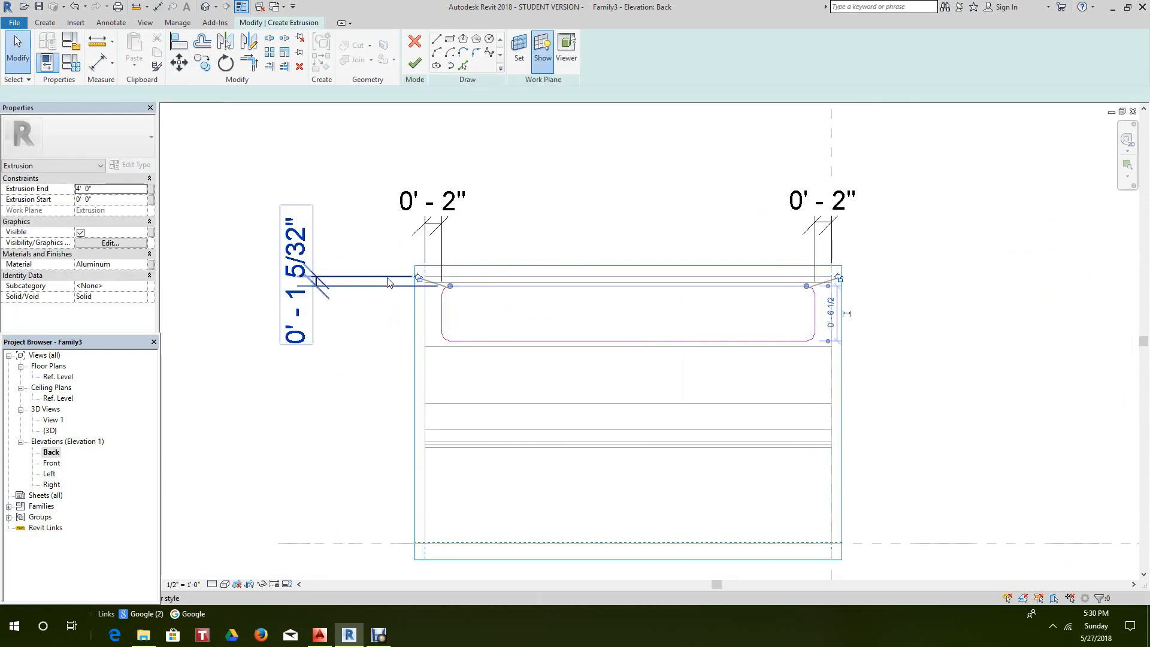
pyautogui.scroll(2, 797, 317)
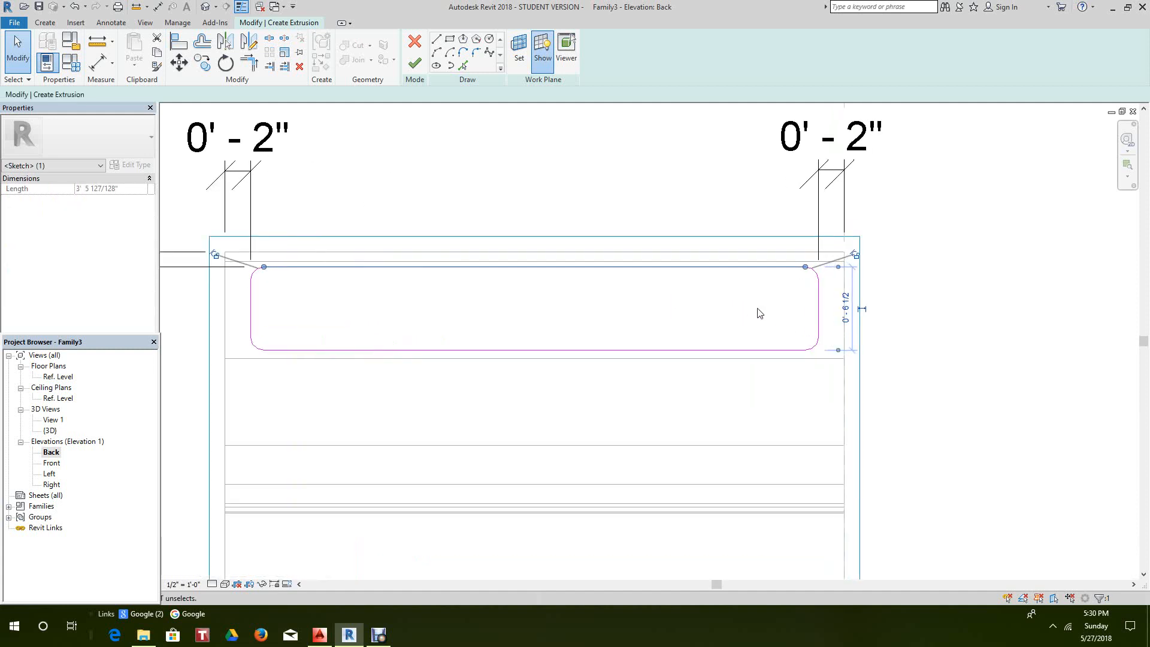
pyautogui.click(518, 304)
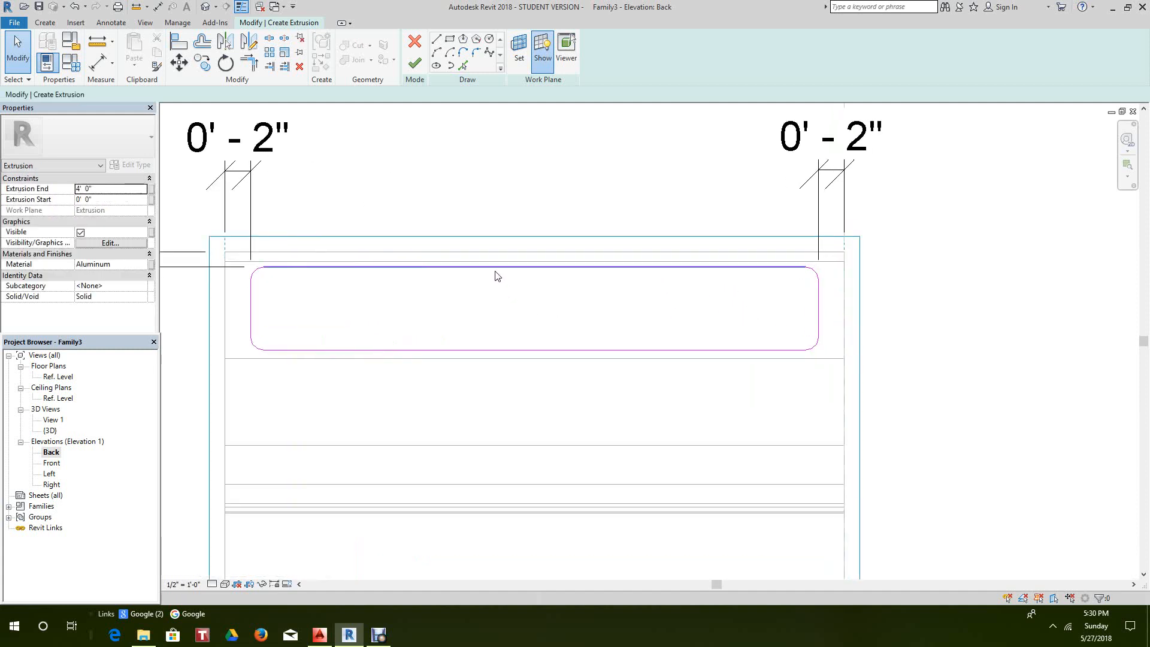
pyautogui.click(496, 267)
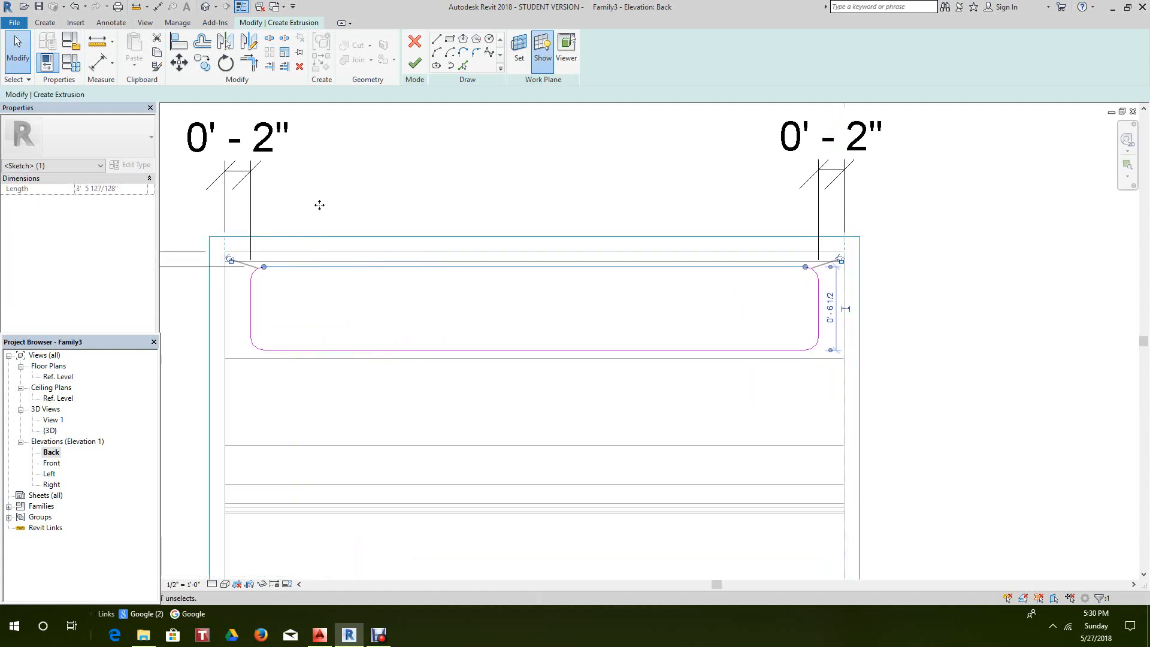
pyautogui.click(178, 62)
pyautogui.scroll(-2, 567, 337)
pyautogui.scroll(3, 567, 337)
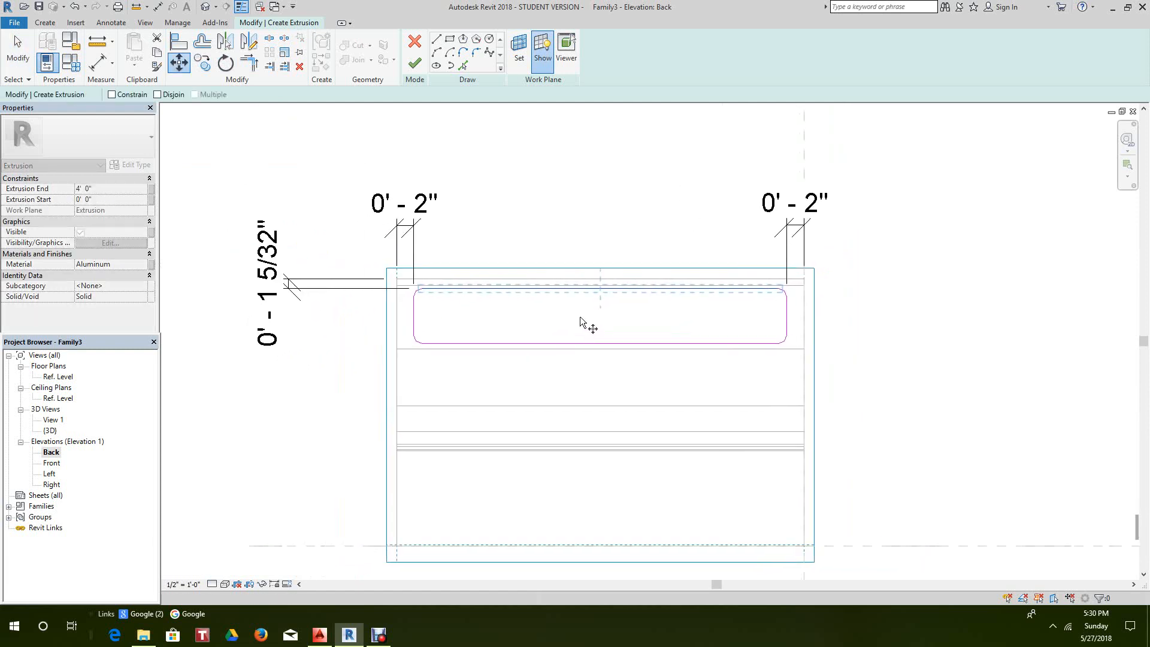
# - Cancel the pending move and delete the 0' - 1 5/32" dimension
pyautogui.click(605, 288)
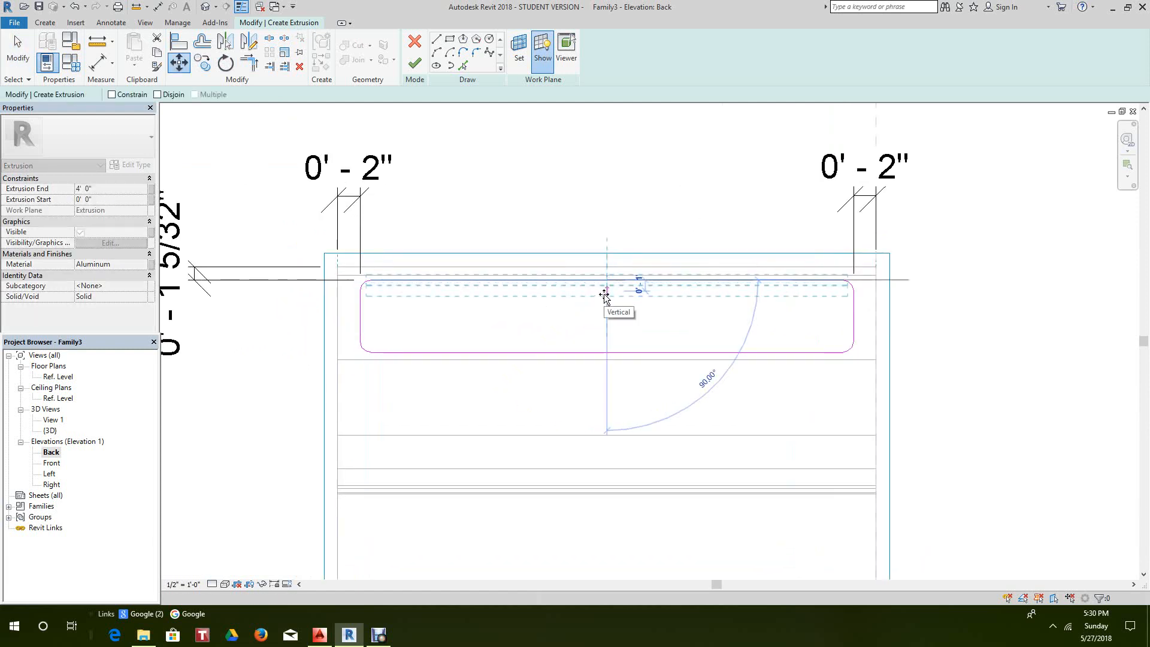
pyautogui.press('Escape')
pyautogui.rightClick(598, 203)
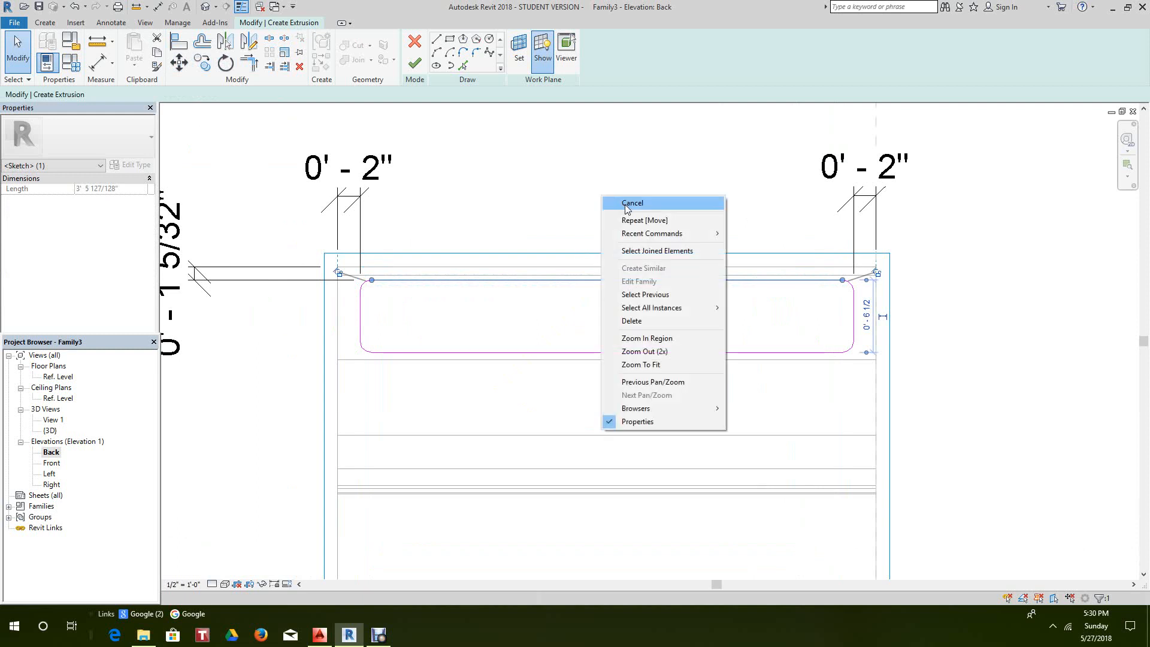
pyautogui.click(622, 204)
pyautogui.scroll(-1, 212, 283)
pyautogui.click(212, 284)
pyautogui.rightClick(212, 278)
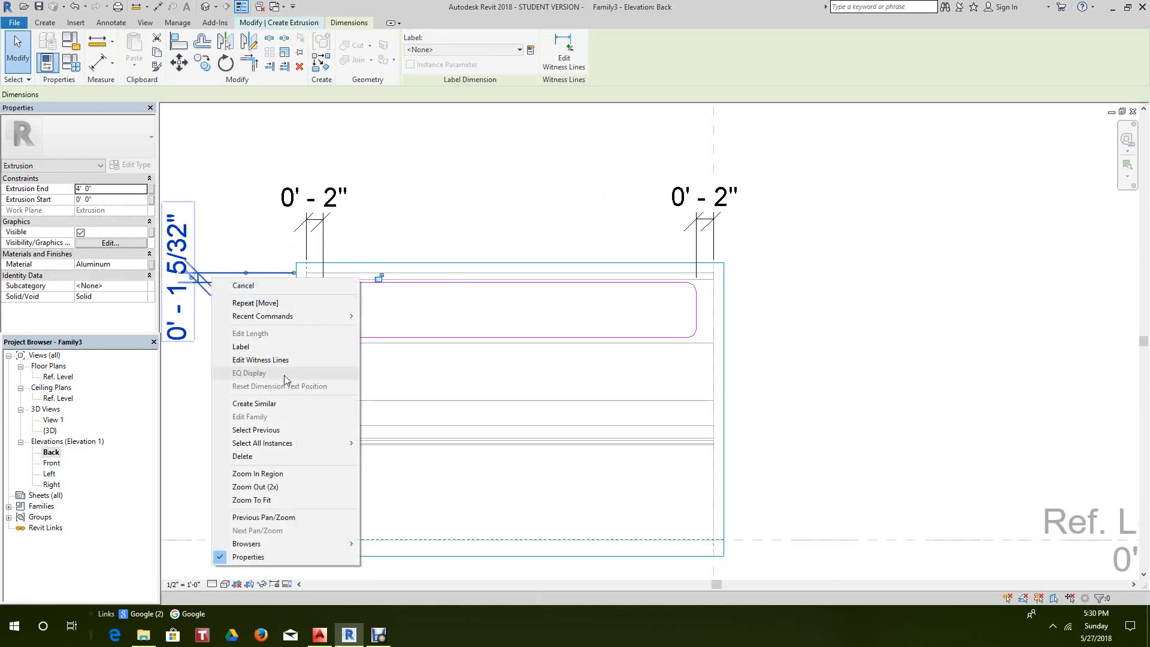
pyautogui.click(258, 456)
pyautogui.scroll(1, 485, 276)
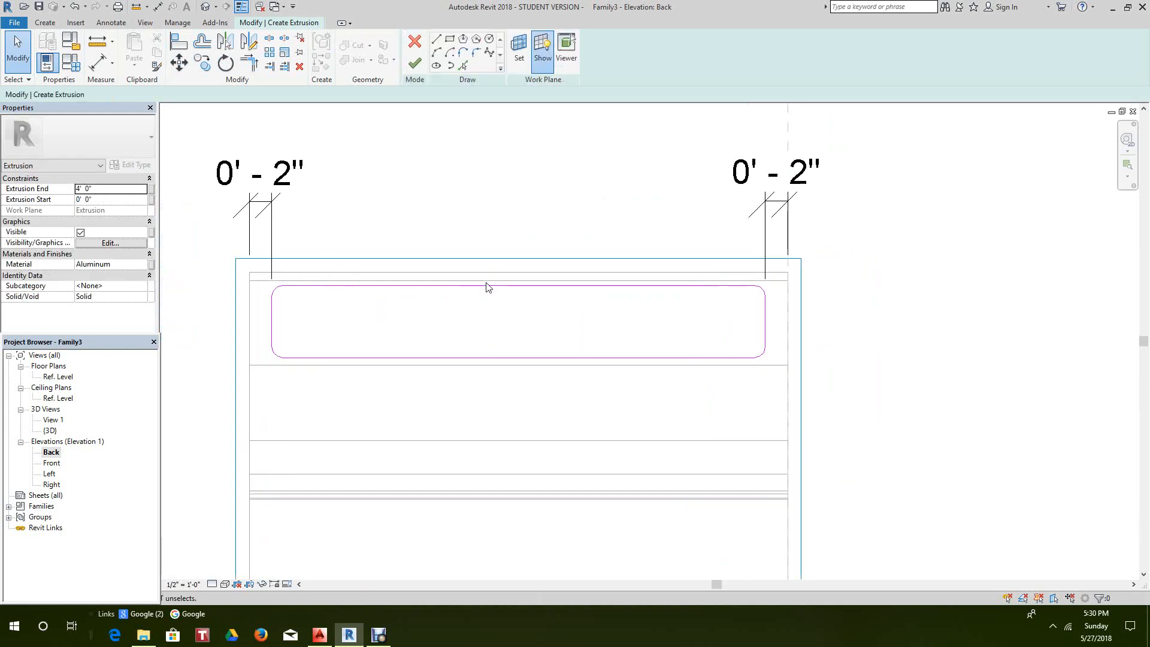
# - Start measuring from the bench's top line to the sketch, then cancel the measurement
pyautogui.click(488, 289)
pyautogui.click(490, 298)
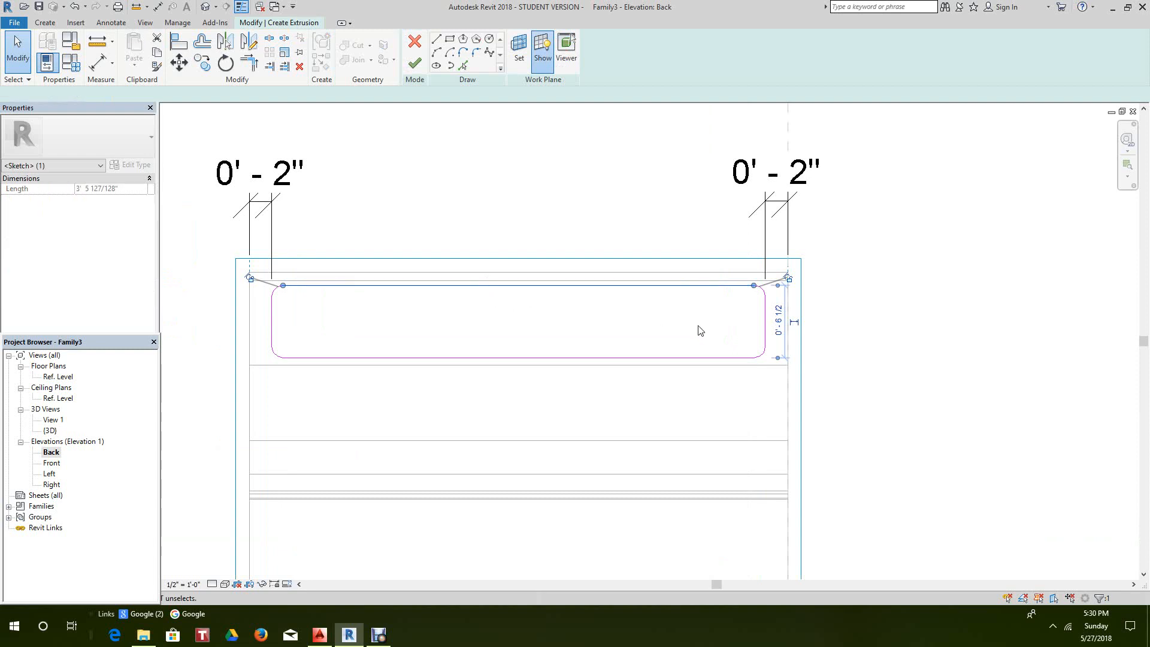
pyautogui.click(406, 267)
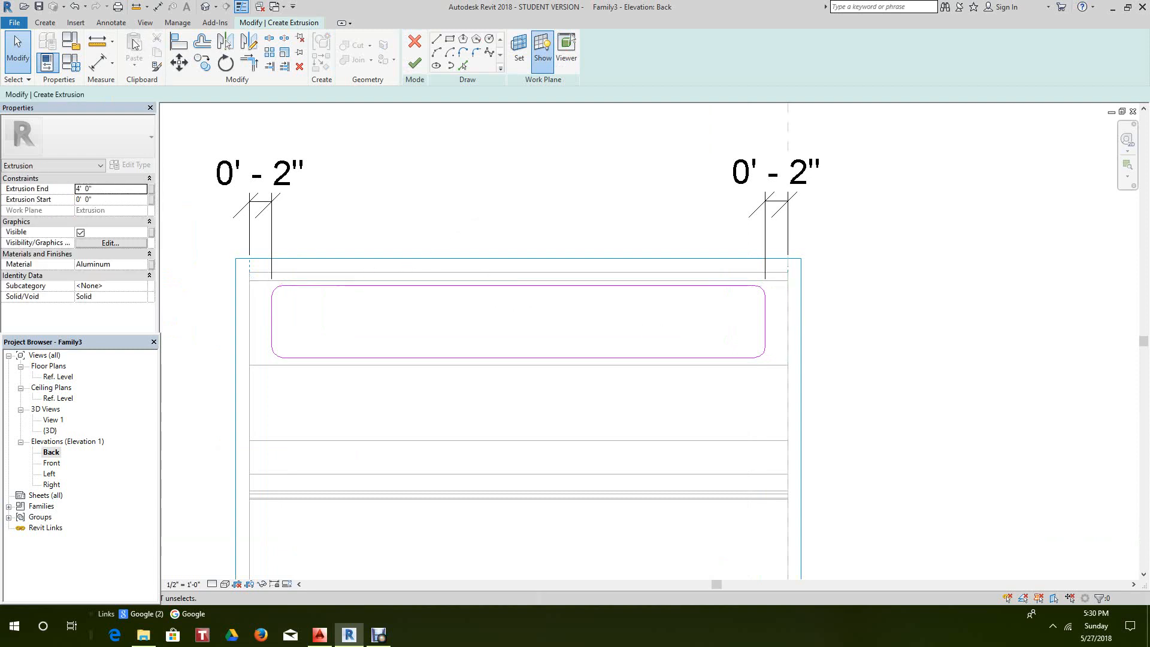
pyautogui.click(101, 60)
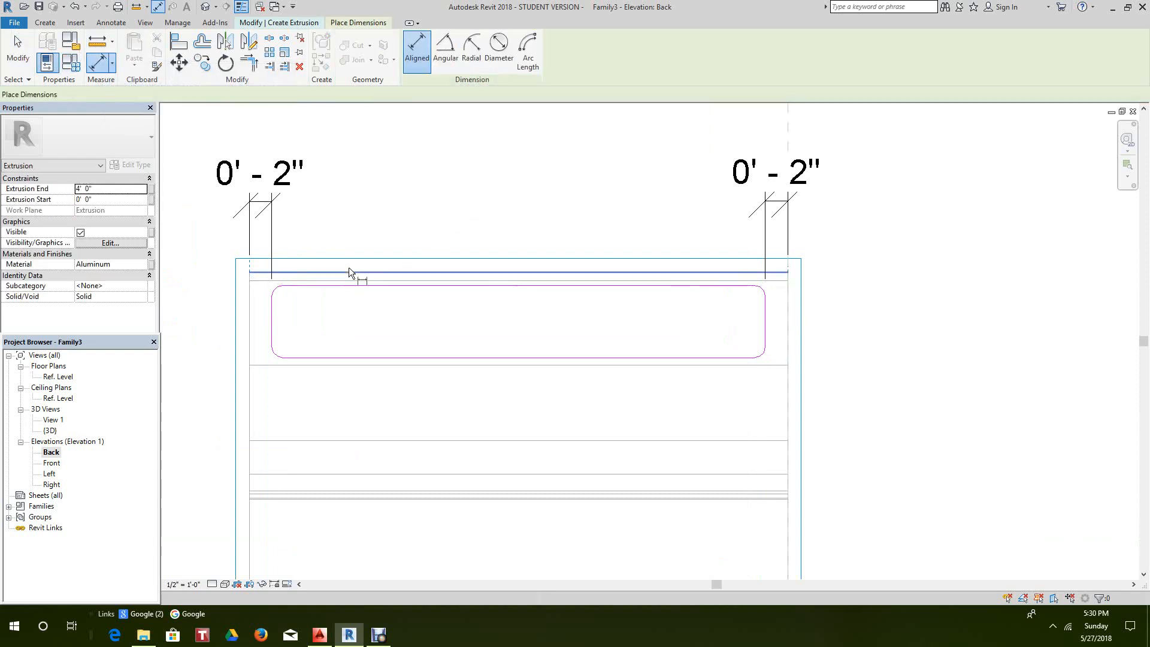
pyautogui.scroll(1, 349, 269)
pyautogui.click(361, 273)
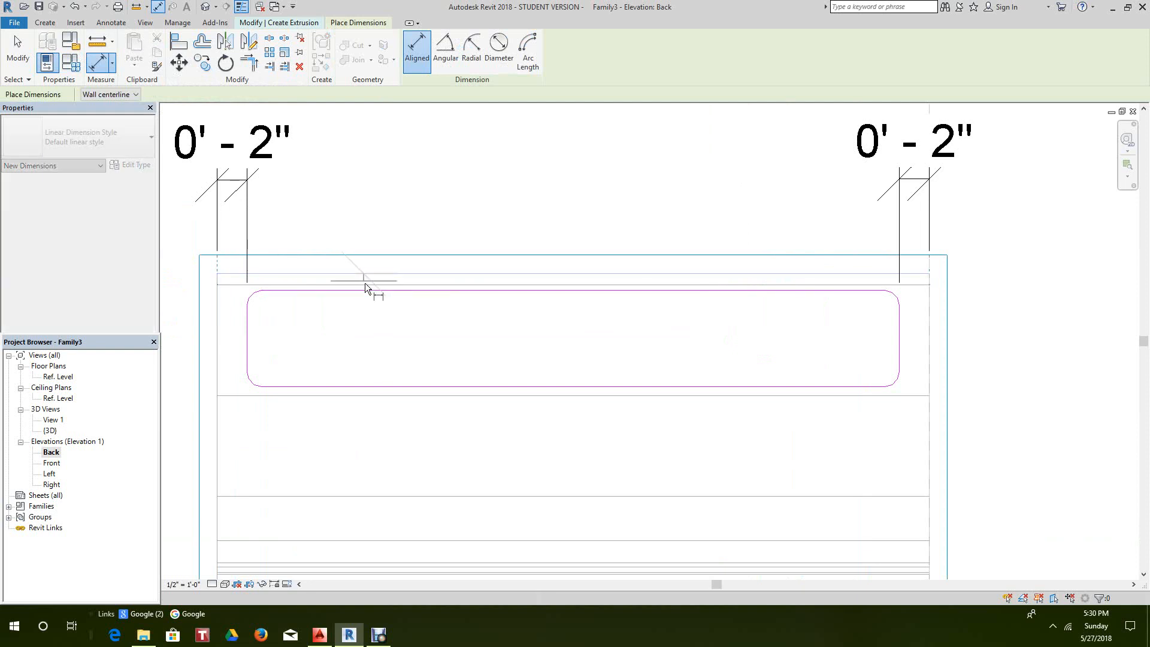
pyautogui.scroll(-1, 365, 291)
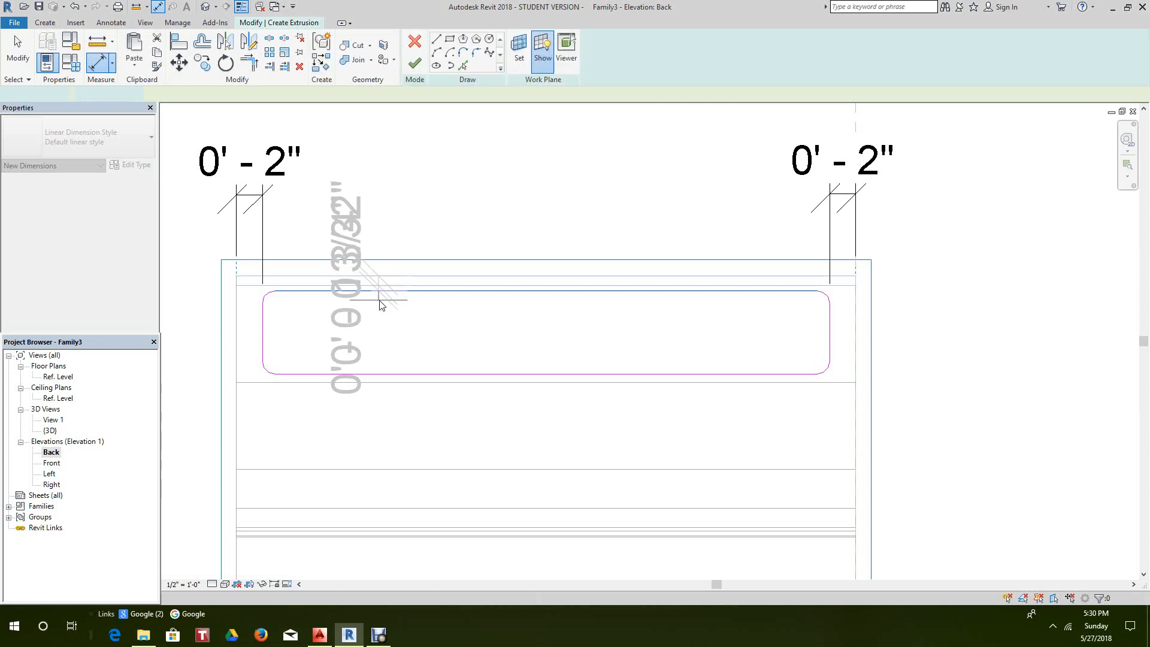
pyautogui.press('Escape')
pyautogui.scroll(1, 380, 299)
pyautogui.rightClick(390, 291)
pyautogui.click(423, 297)
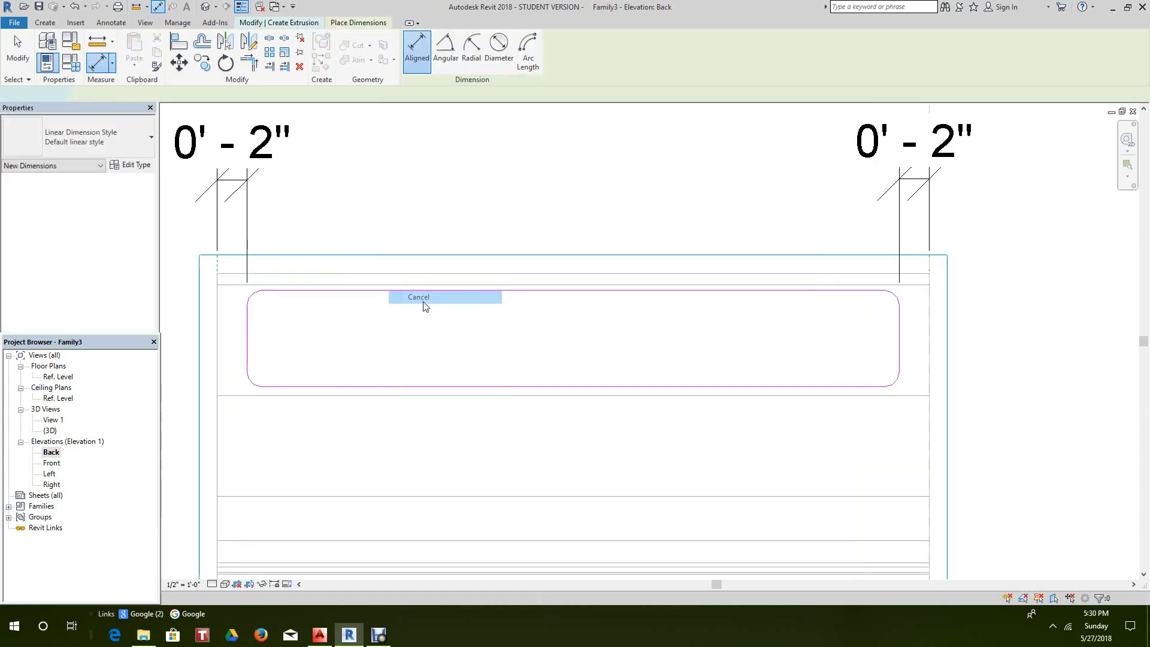
# - Move the plaque profile's top edge down so the profile is 6 1/4" tall
pyautogui.click(422, 292)
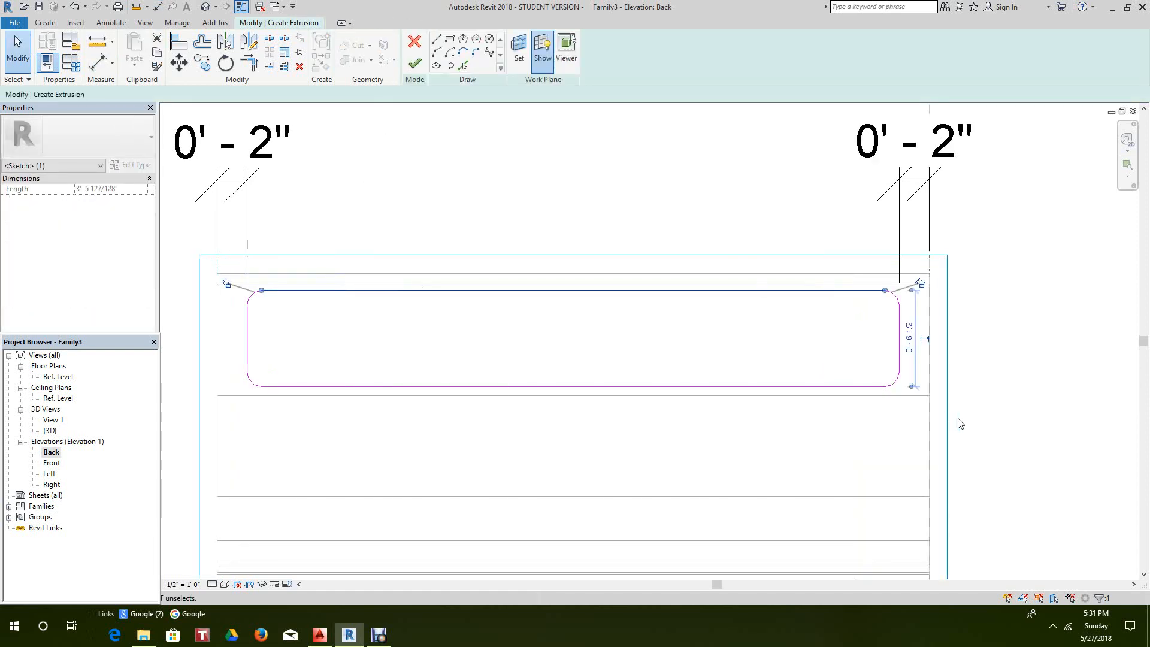
pyautogui.click(178, 62)
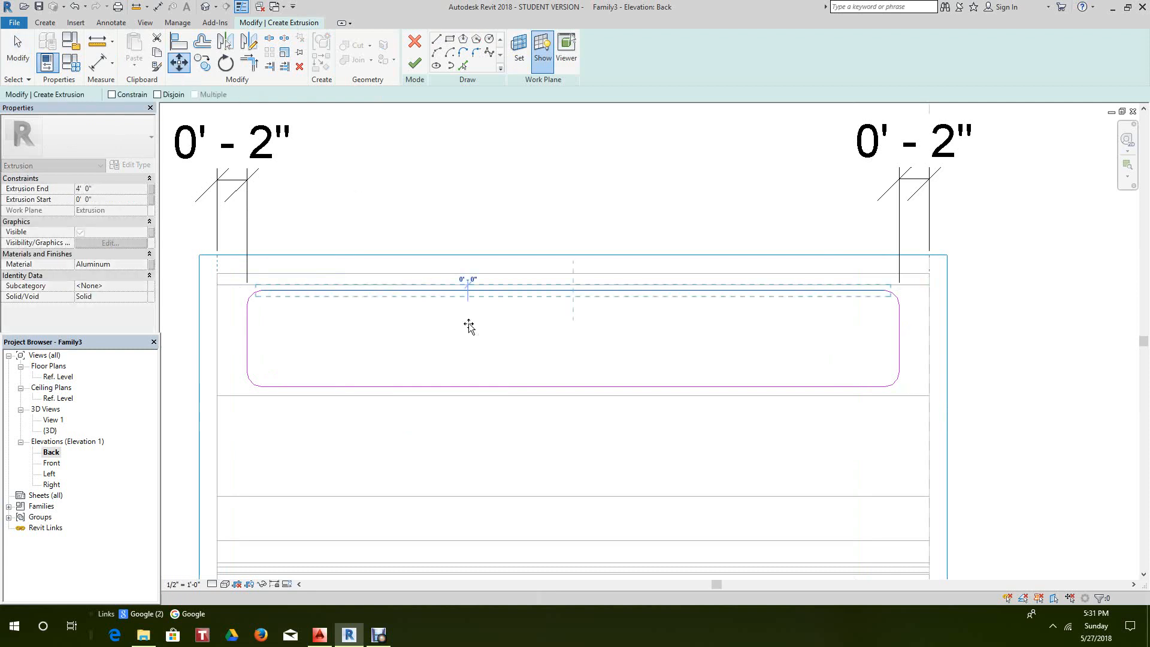
pyautogui.click(467, 325)
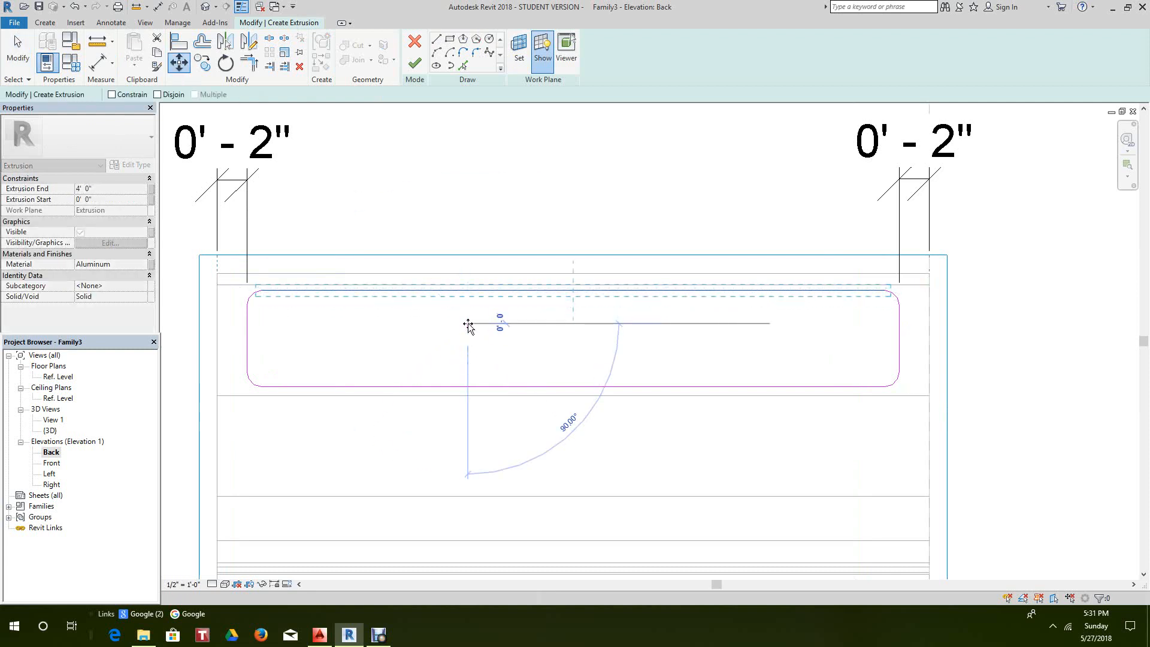
pyautogui.click(469, 327)
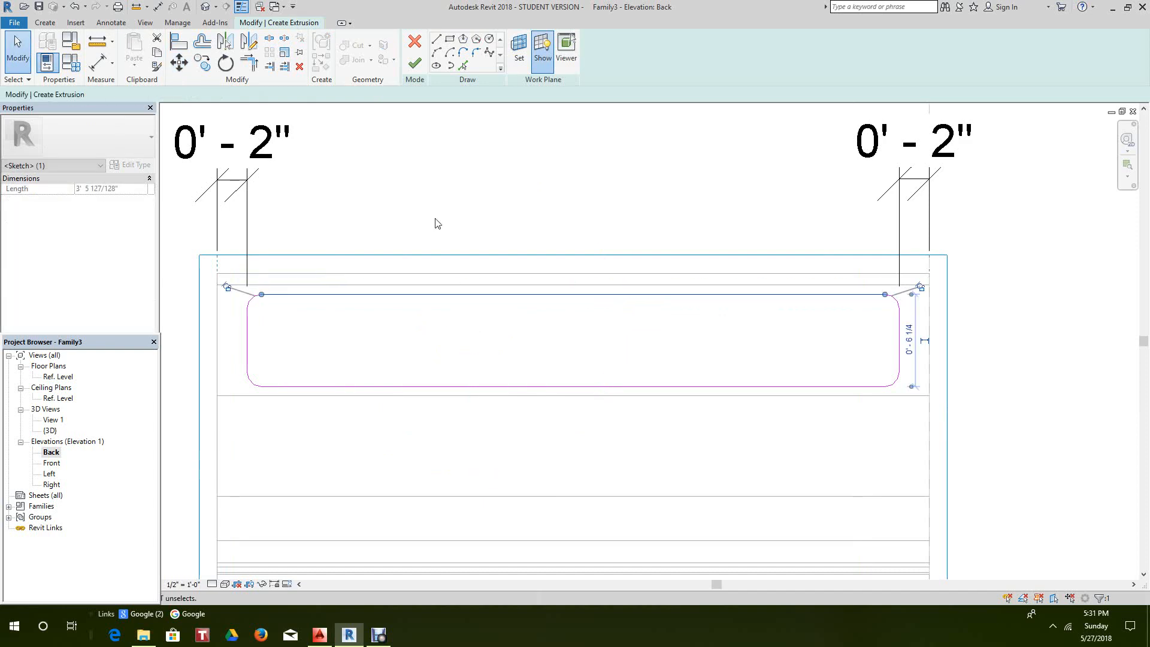
pyautogui.click(434, 200)
pyautogui.scroll(-1, 453, 222)
pyautogui.moveTo(451, 226); pyautogui.dragTo(434, 254, button='middle')
pyautogui.scroll(-2, 440, 258)
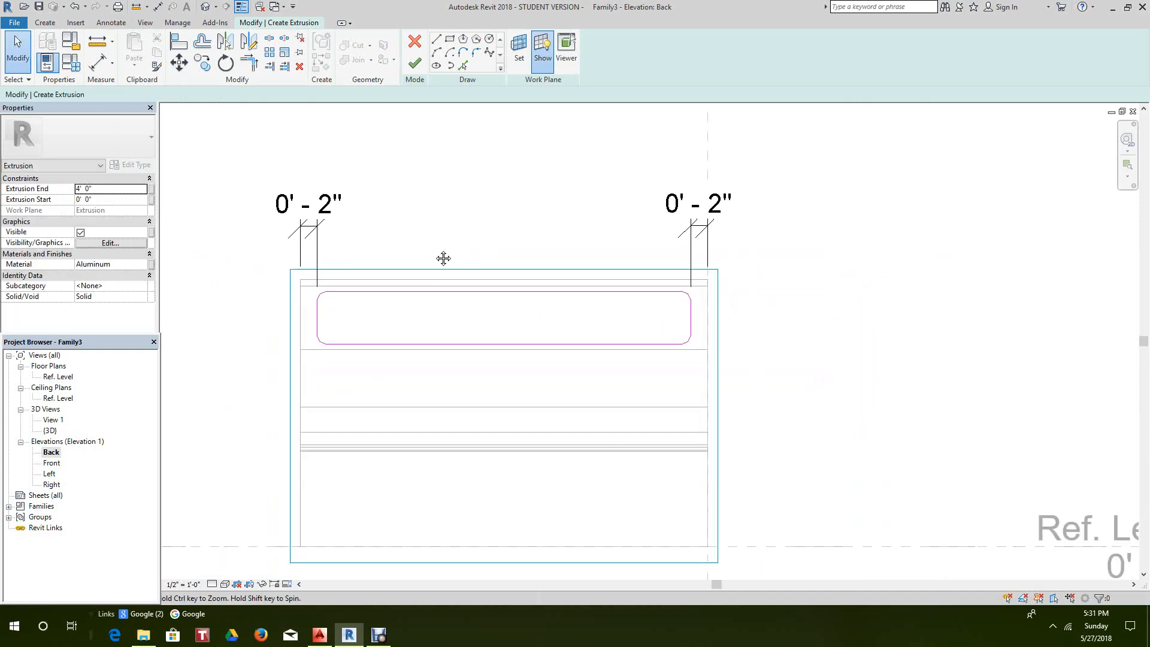
pyautogui.scroll(-1, 367, 226)
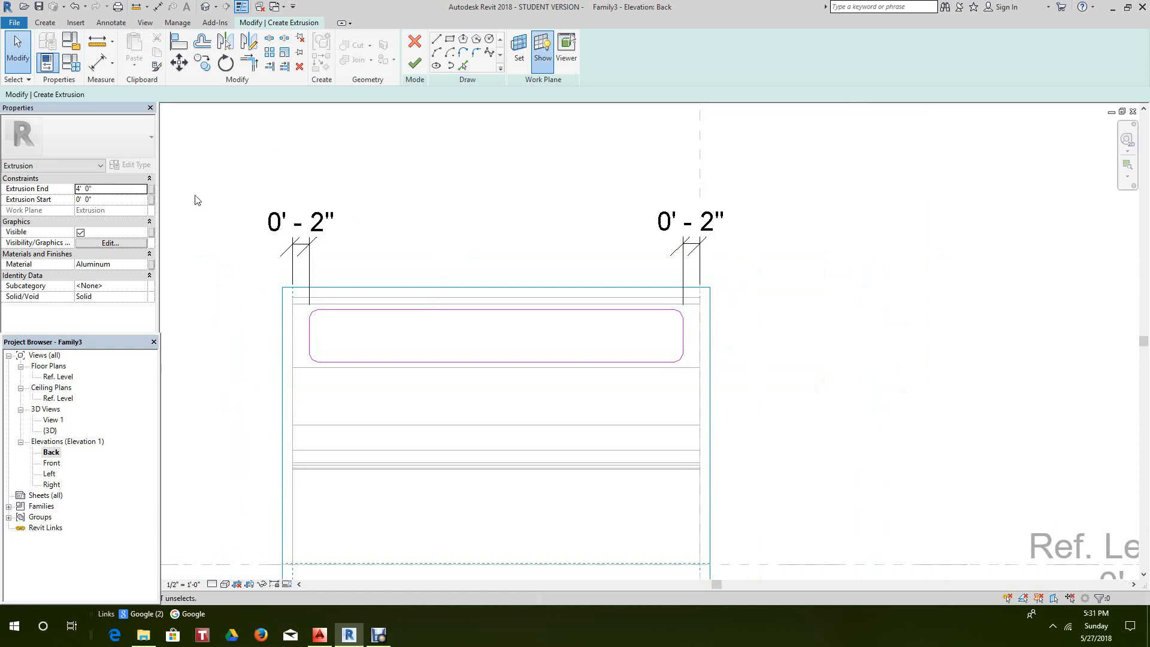
# - Set Extrusion End to 1" and delete the left and right 0' - 2" inset dimensions
pyautogui.click(120, 184)
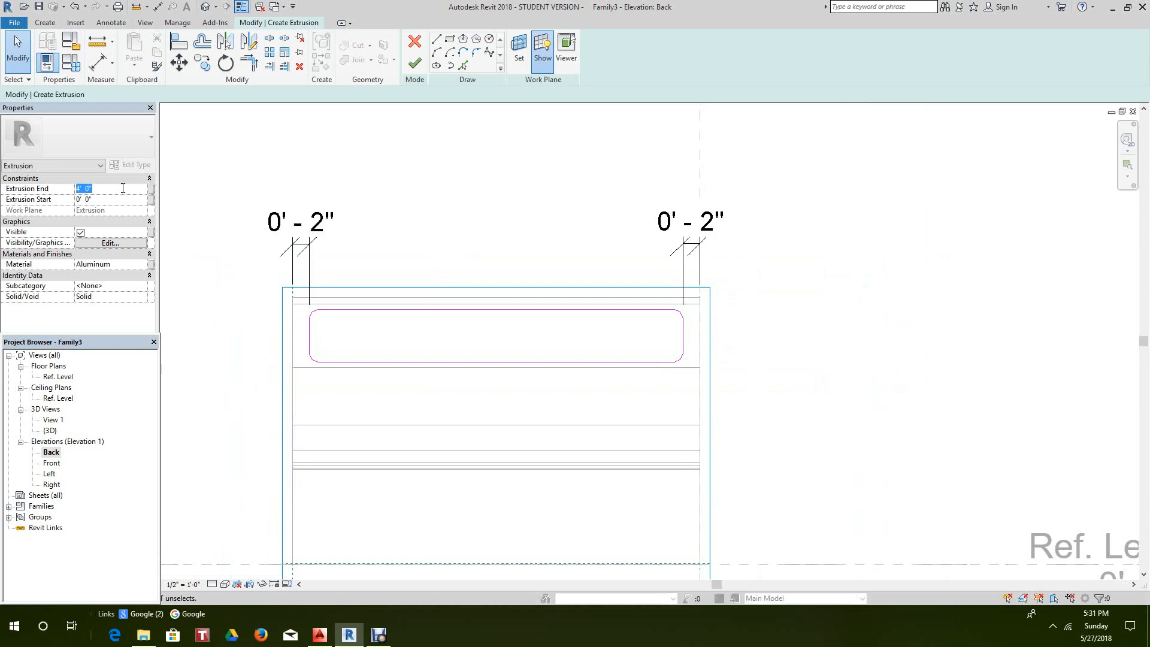
pyautogui.write('1"')
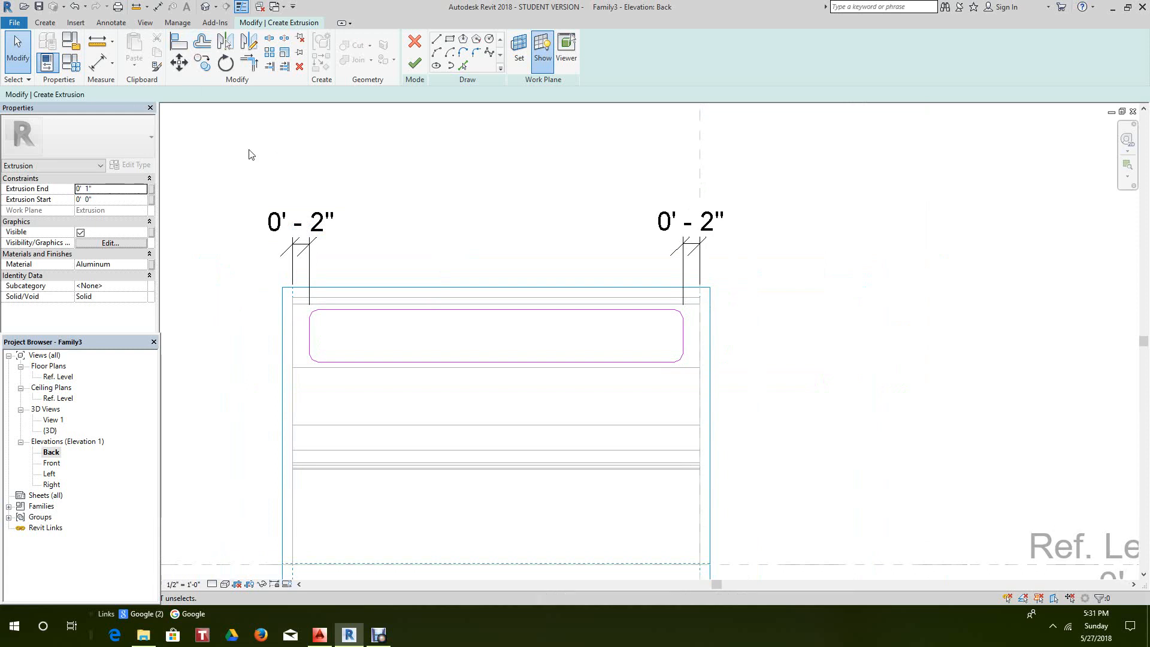
pyautogui.click(310, 267)
pyautogui.rightClick(312, 267)
pyautogui.click(344, 408)
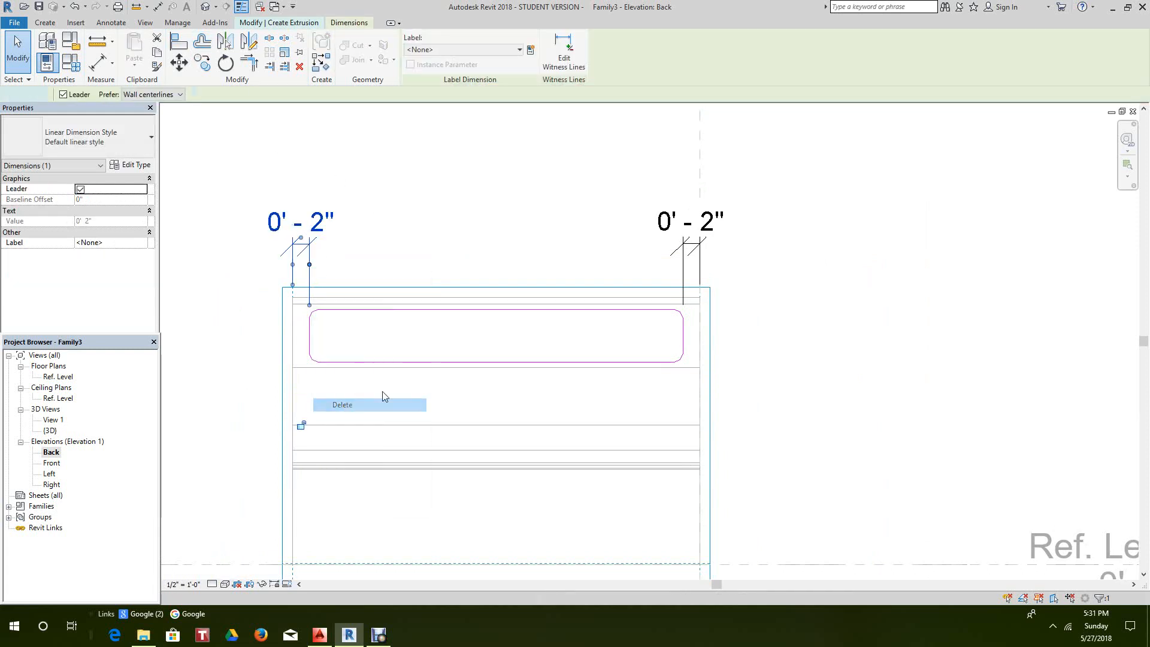
pyautogui.click(685, 261)
pyautogui.rightClick(681, 257)
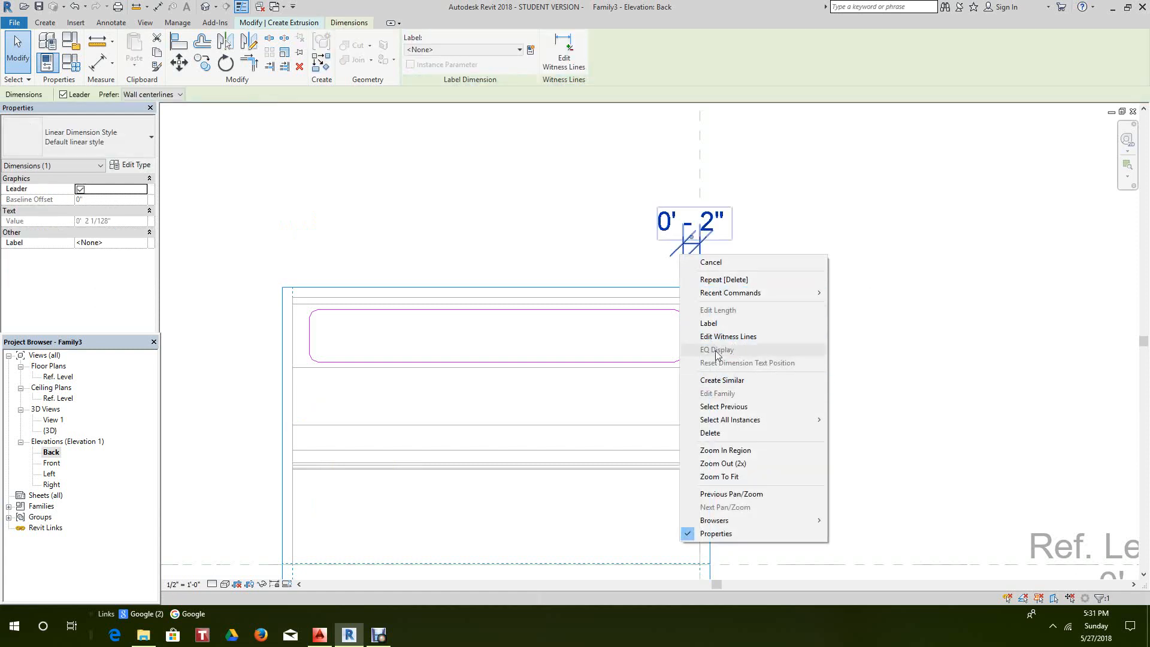
pyautogui.click(731, 433)
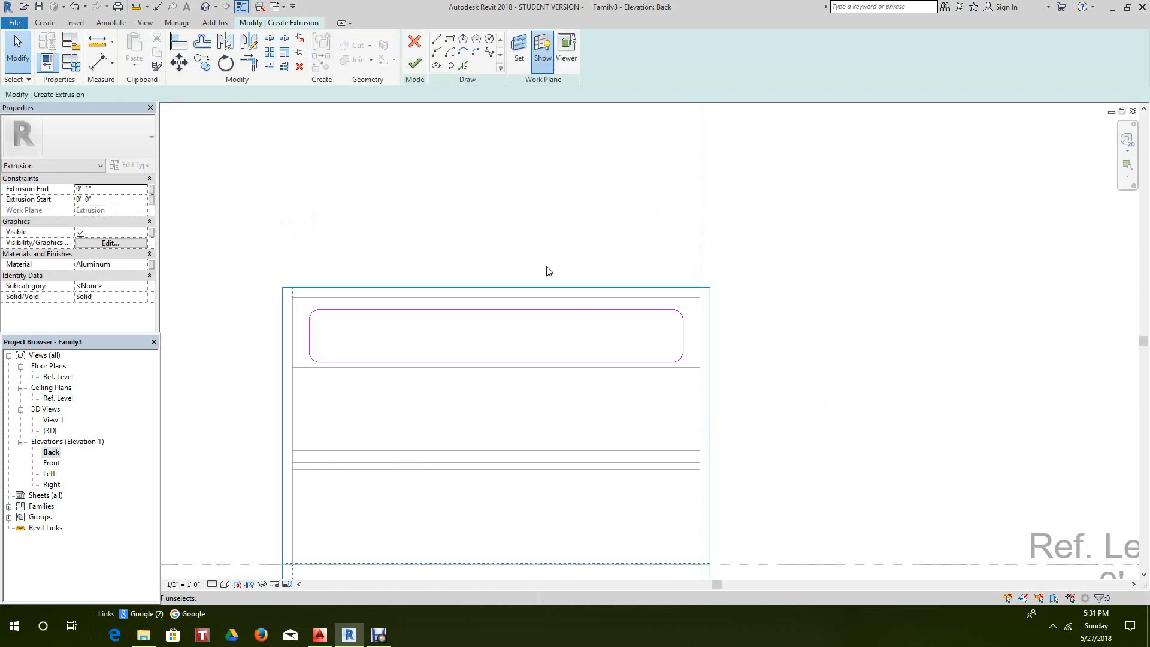
pyautogui.scroll(-3, 539, 280)
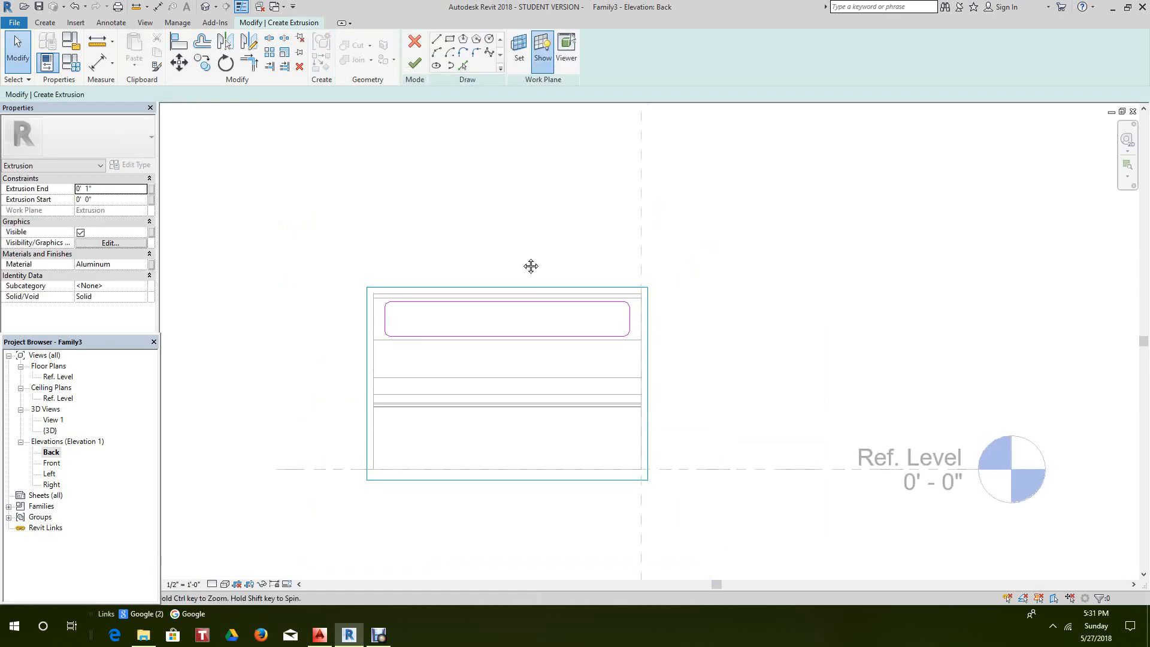
# - Finish the plaque extrusion and switch to the default 3D view
pyautogui.click(414, 62)
pyautogui.moveTo(451, 201); pyautogui.dragTo(458, 216, button='middle')
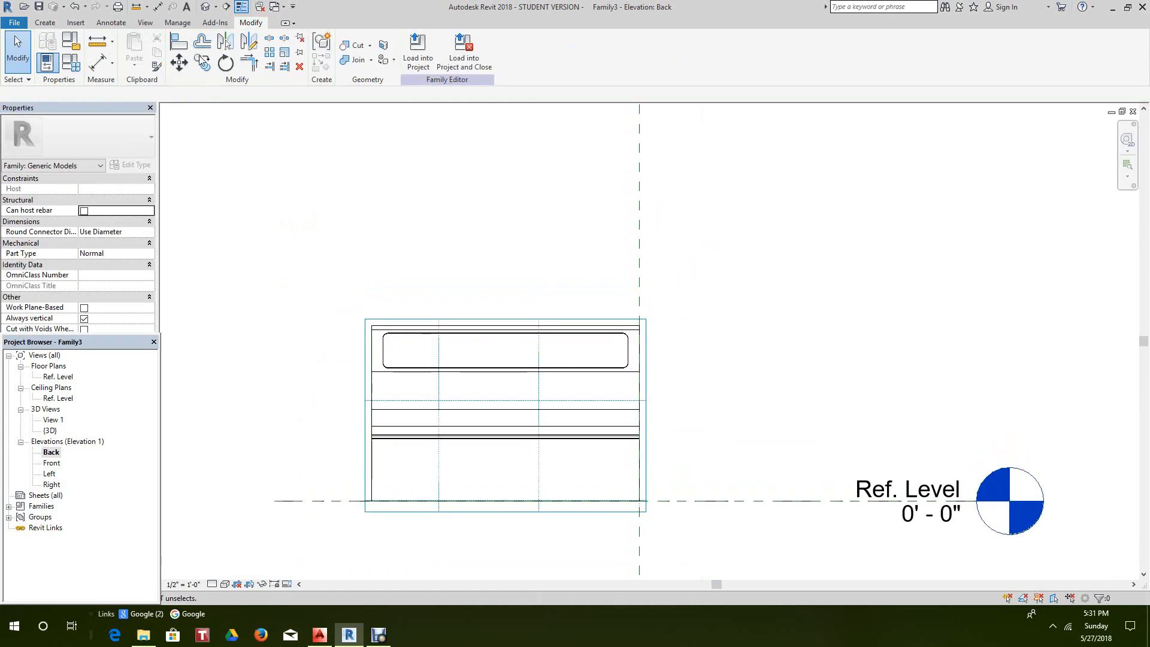
pyautogui.click(205, 7)
pyautogui.scroll(3, 592, 269)
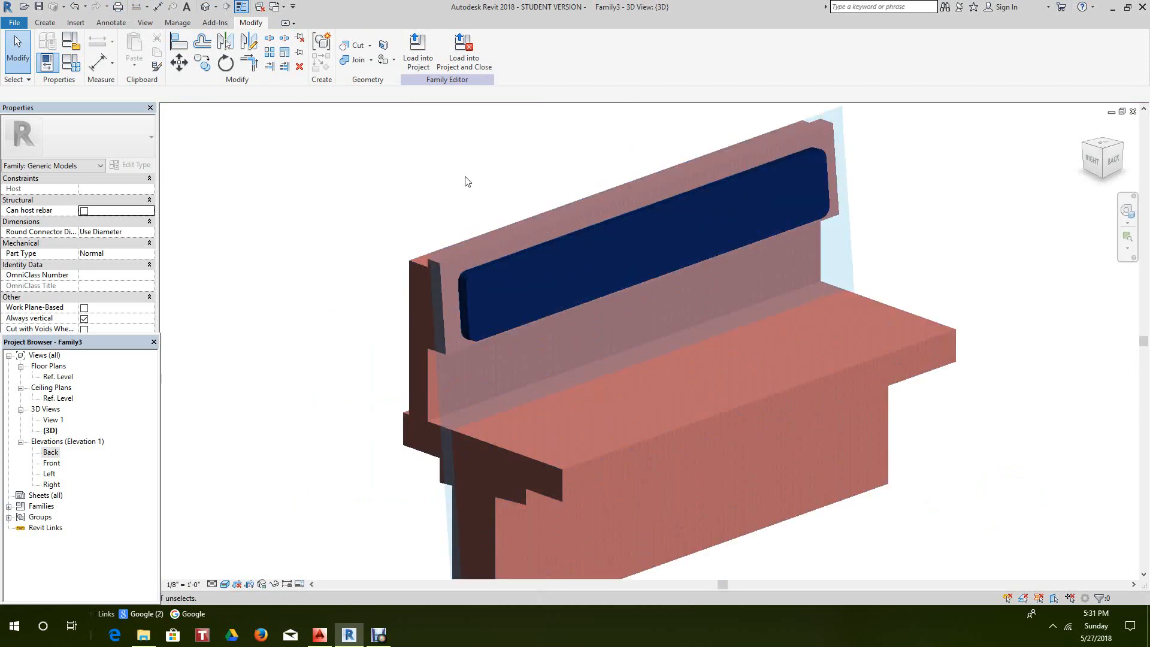
pyautogui.moveTo(462, 183); pyautogui.dragTo(418, 228, button='middle')
pyautogui.scroll(2, 962, 213)
pyautogui.scroll(-5, 954, 216)
# - Frame the bench in 3D and turn off Show Work Plane
pyautogui.moveTo(953, 216); pyautogui.dragTo(910, 233, button='middle')
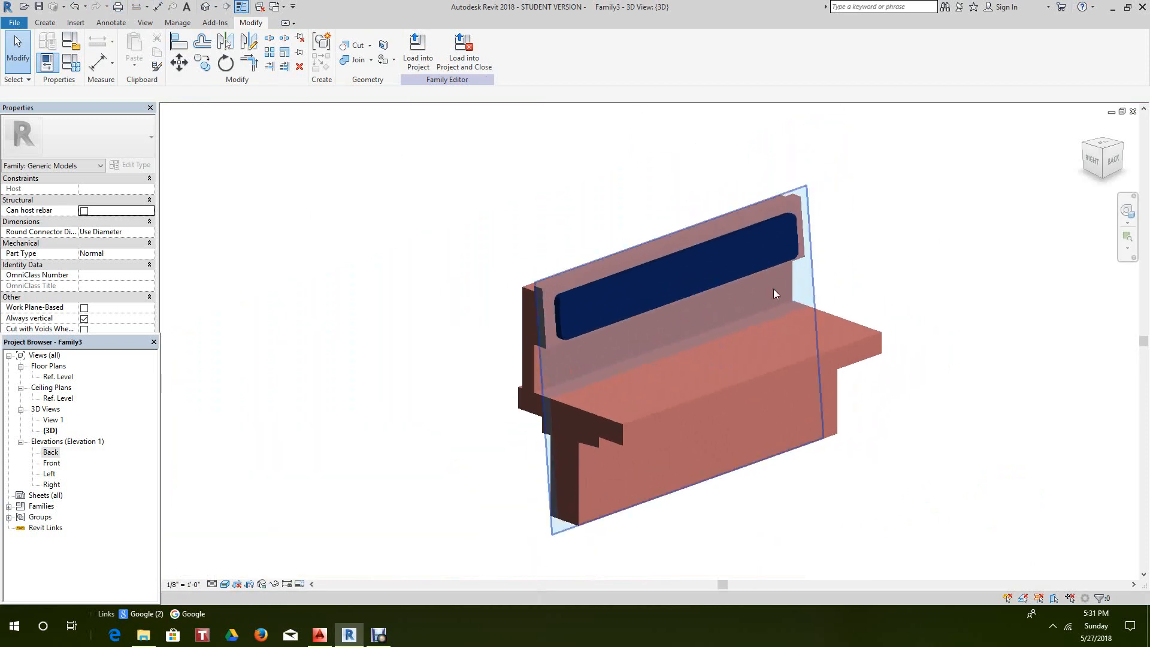
pyautogui.scroll(2, 637, 295)
pyautogui.scroll(-3, 627, 285)
pyautogui.scroll(-3, 874, 215)
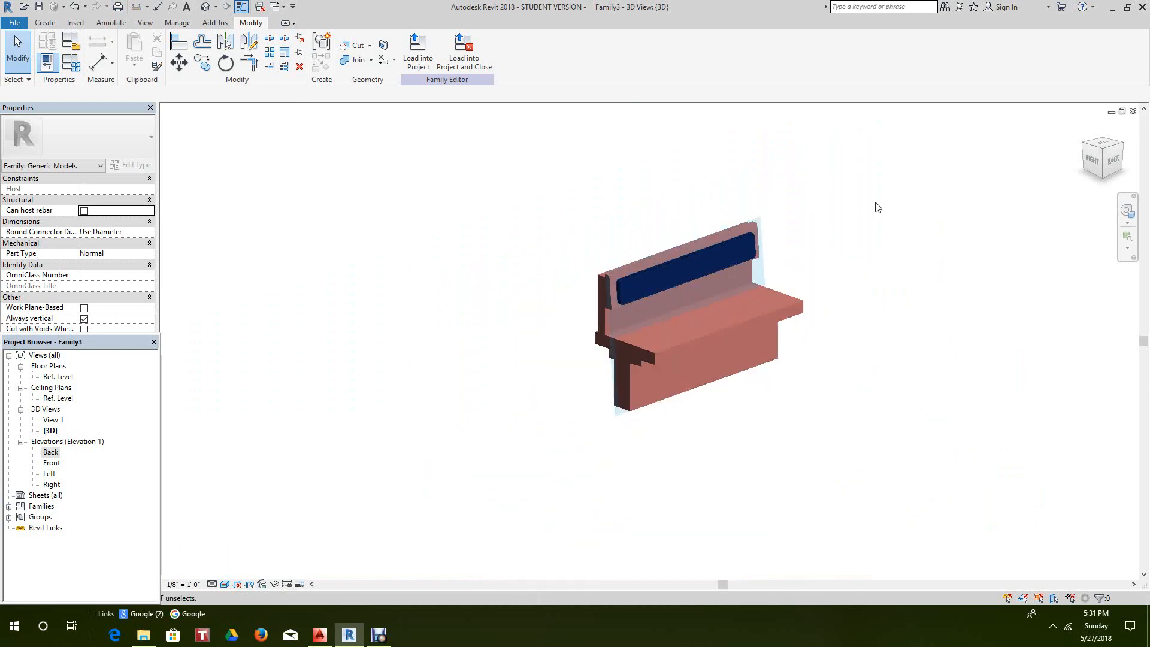
pyautogui.scroll(5, 886, 211)
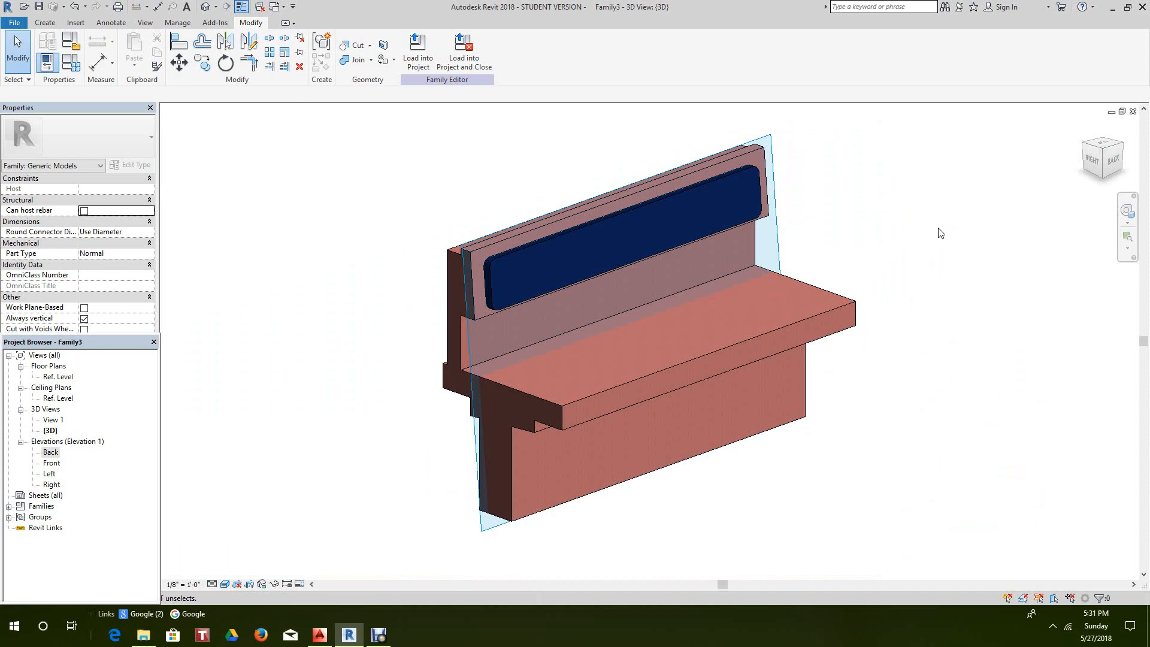
pyautogui.click(43, 24)
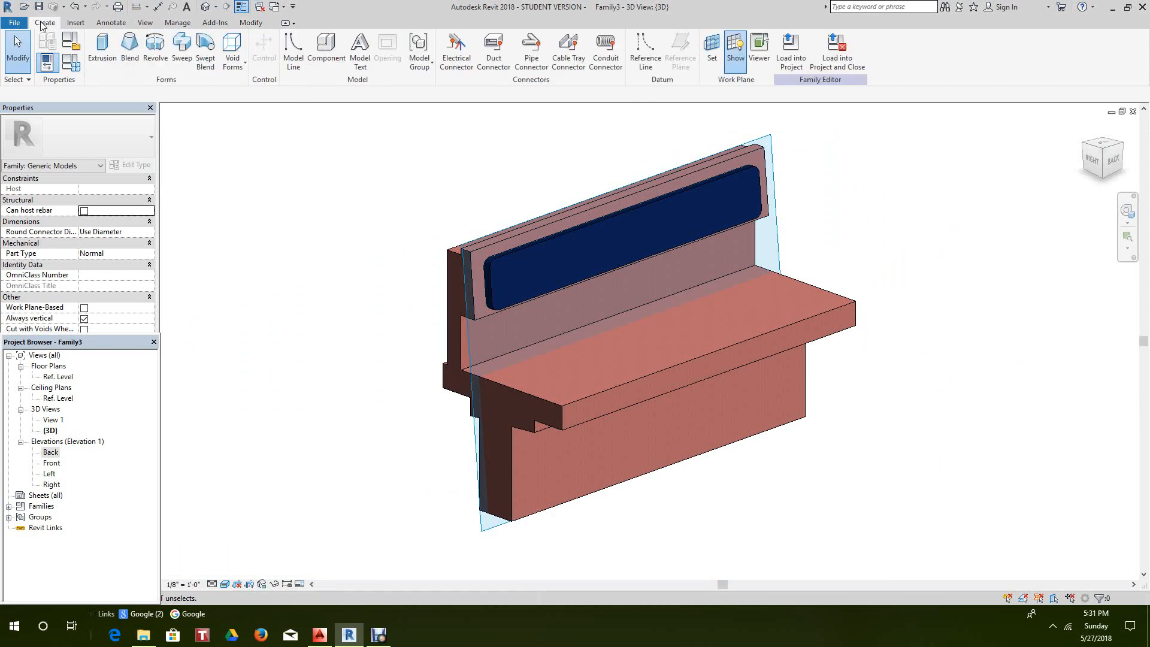
pyautogui.click(735, 53)
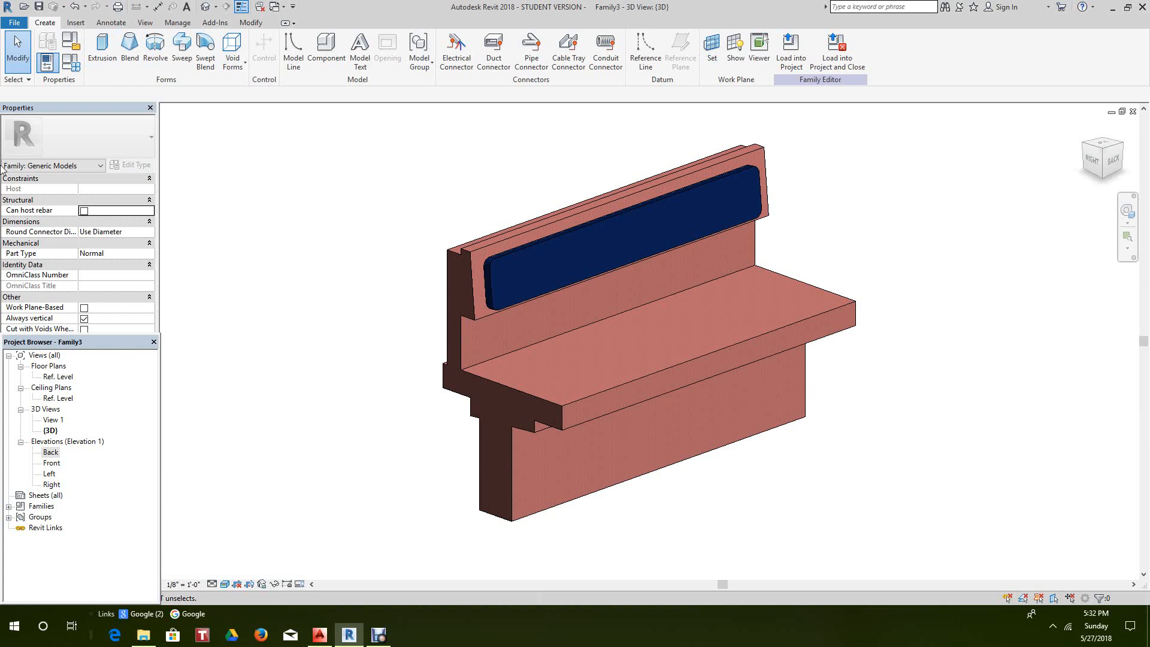
# - Open the Left elevation and frame the bench's full side profile
pyautogui.doubleClick(49, 475)
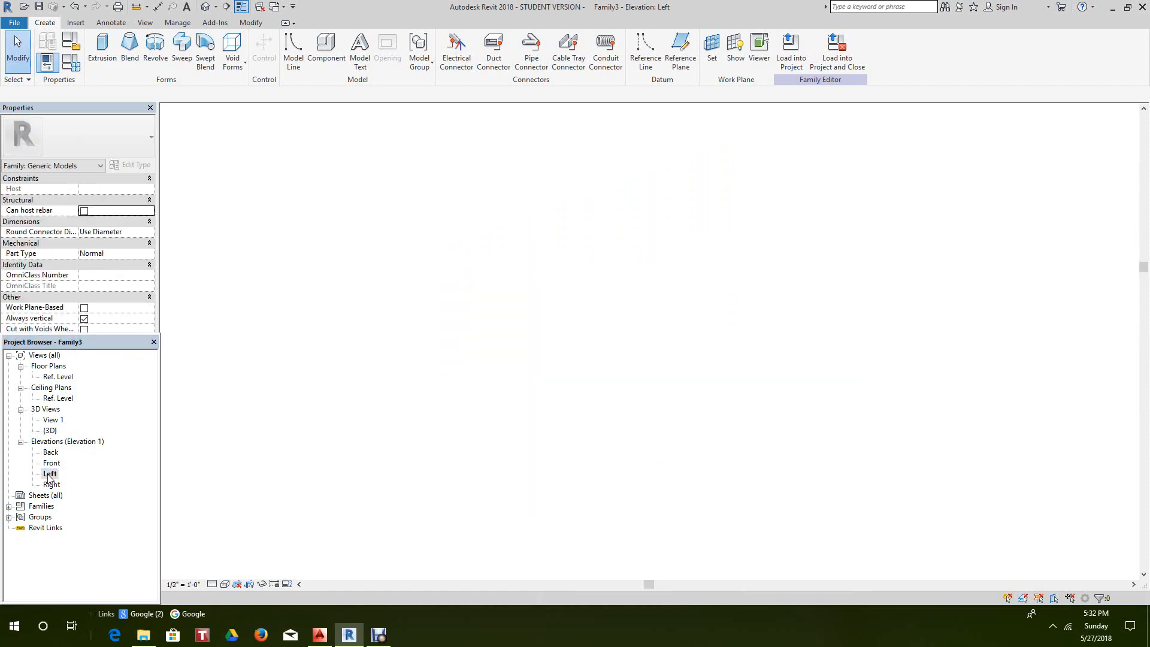
pyautogui.scroll(8, 379, 407)
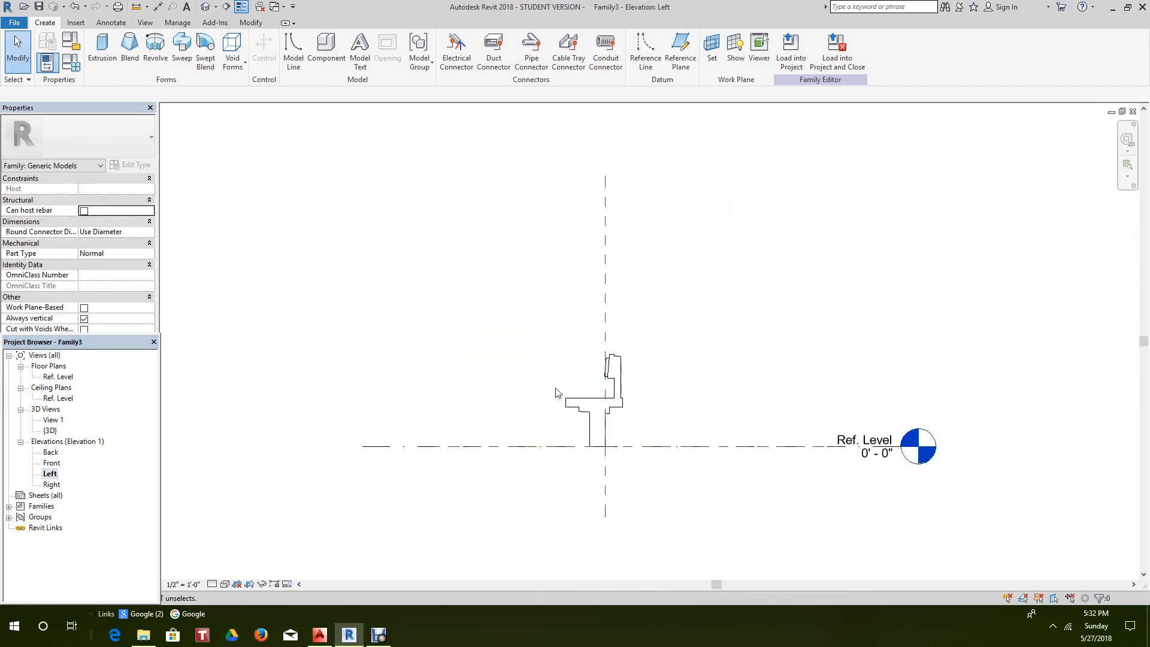
pyautogui.moveTo(668, 331); pyautogui.dragTo(657, 280, button='middle')
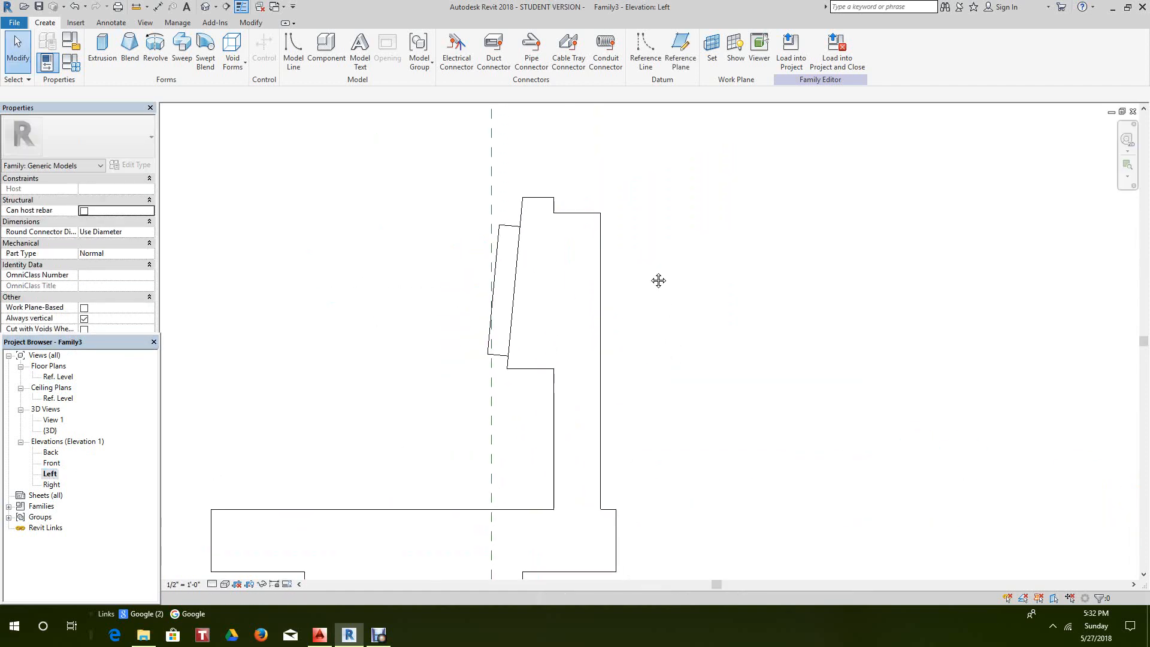
pyautogui.scroll(-2, 714, 241)
pyautogui.moveTo(716, 241); pyautogui.dragTo(710, 250, button='middle')
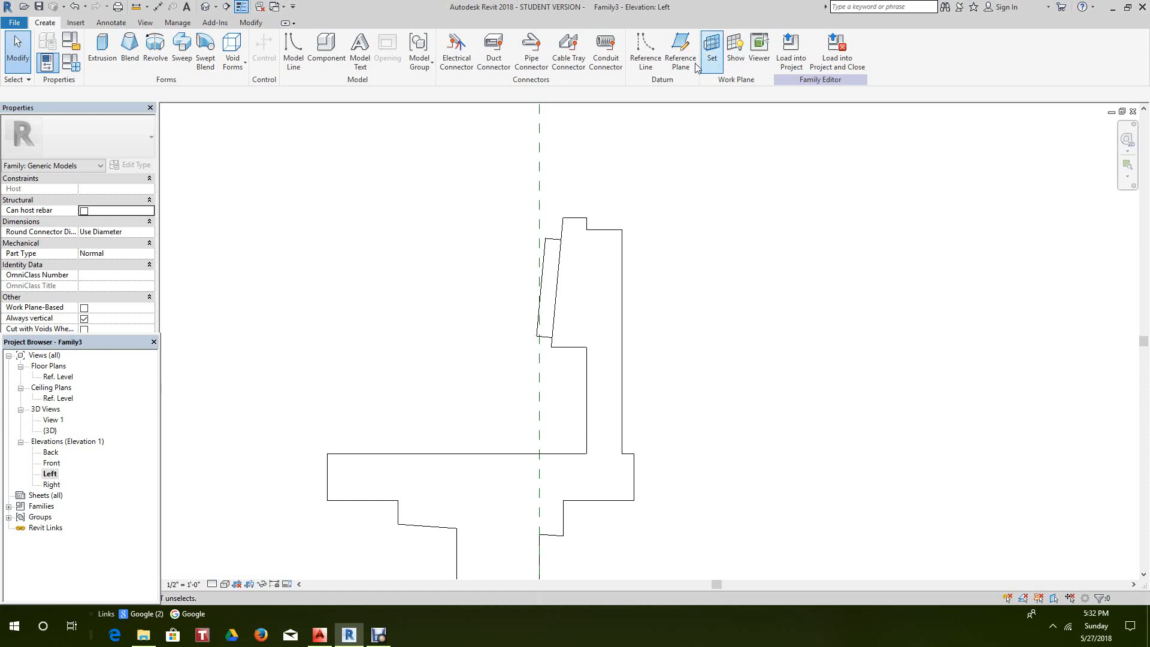
pyautogui.click(680, 51)
# - Pick the slanted plaque edge to create a reference plane and lengthen both its ends
pyautogui.scroll(-2, 726, 261)
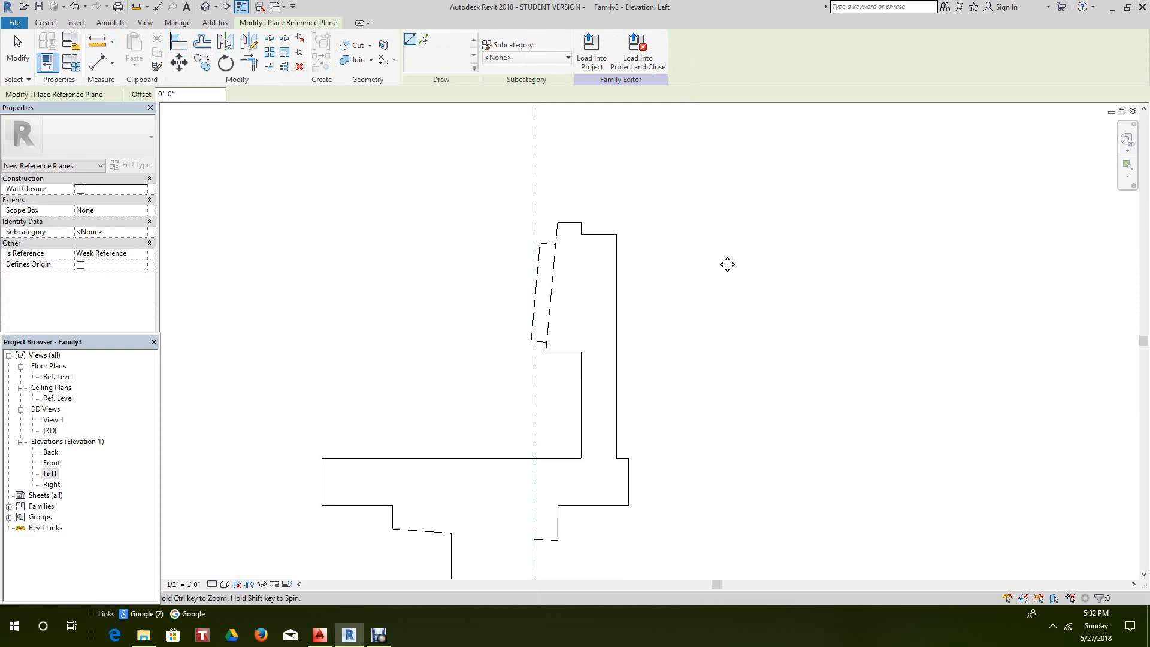
pyautogui.click(423, 39)
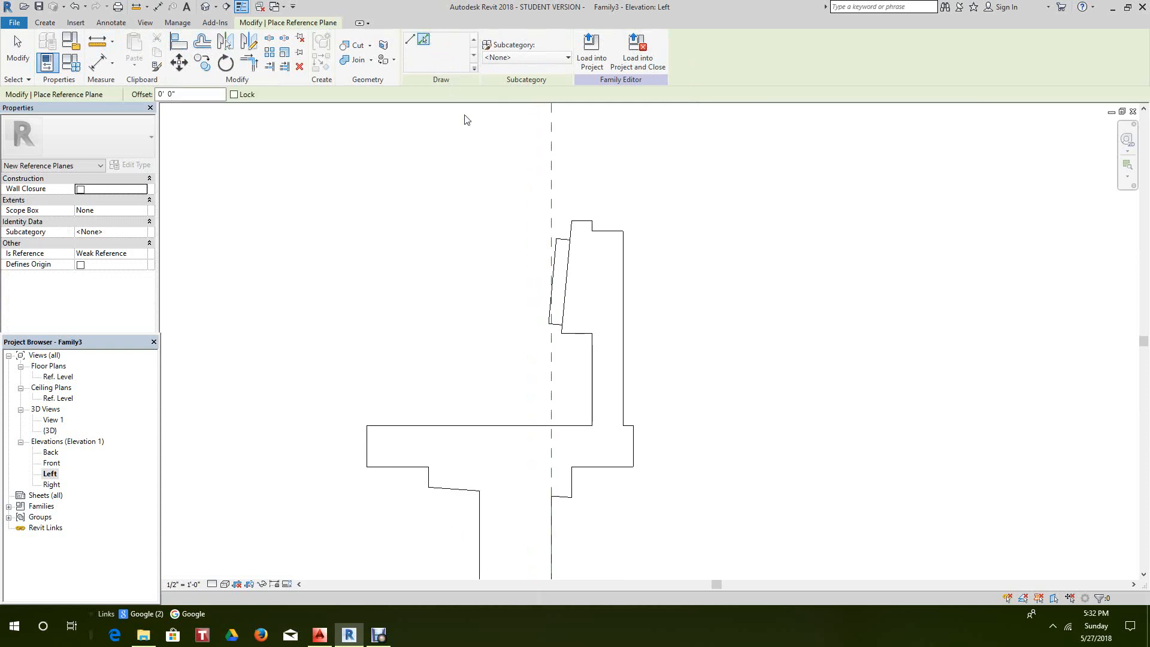
pyautogui.scroll(2, 508, 267)
pyautogui.click(576, 286)
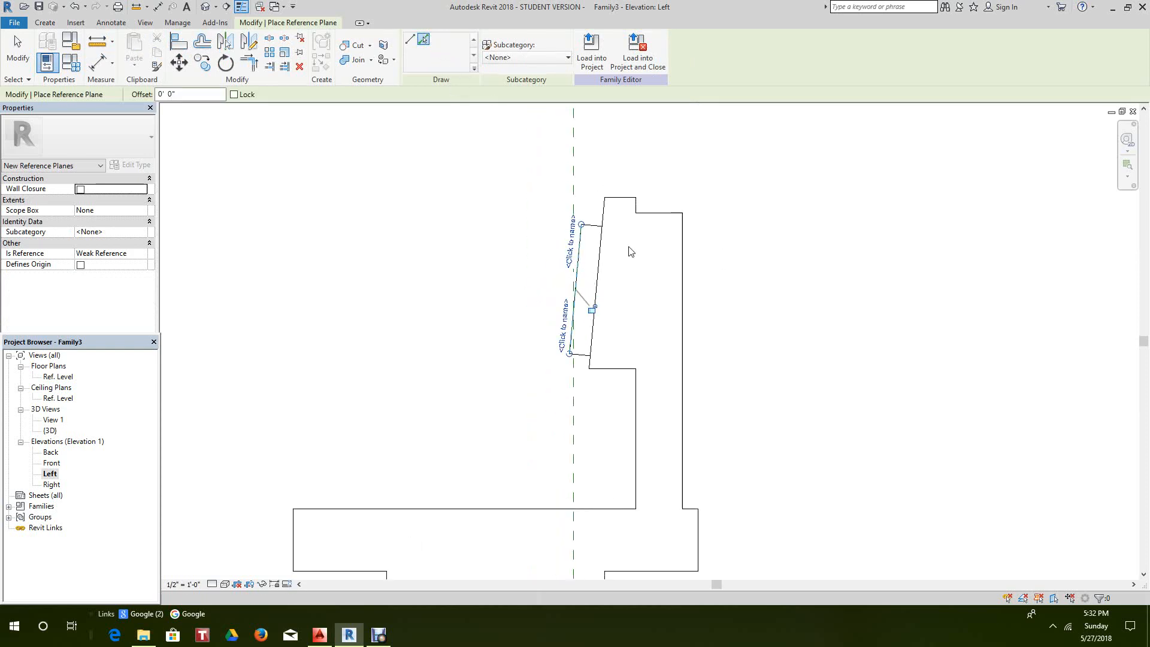
pyautogui.scroll(-2, 721, 318)
pyautogui.scroll(-2, 632, 464)
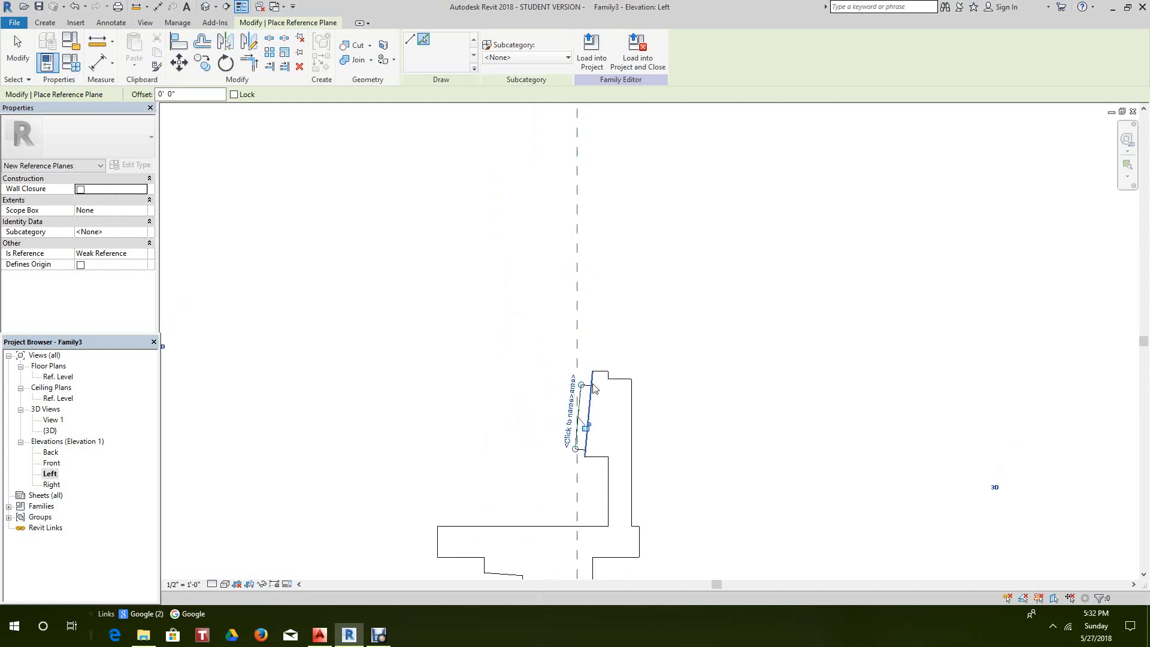
pyautogui.moveTo(582, 386); pyautogui.dragTo(622, 129)
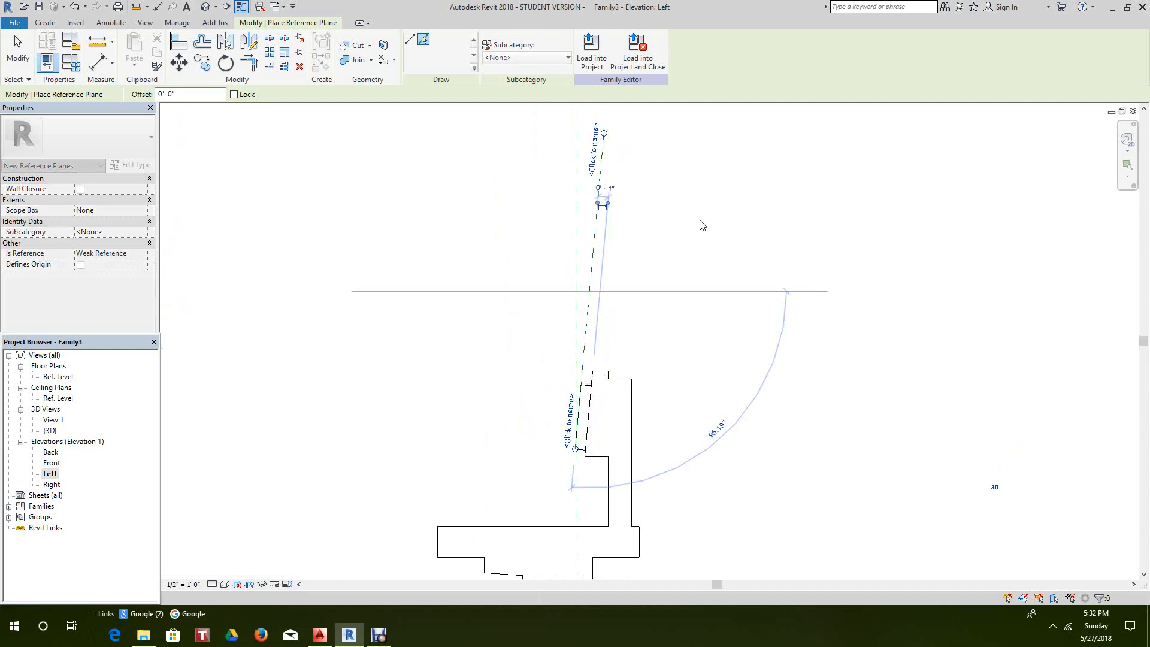
pyautogui.moveTo(661, 428); pyautogui.dragTo(625, 313, button='middle')
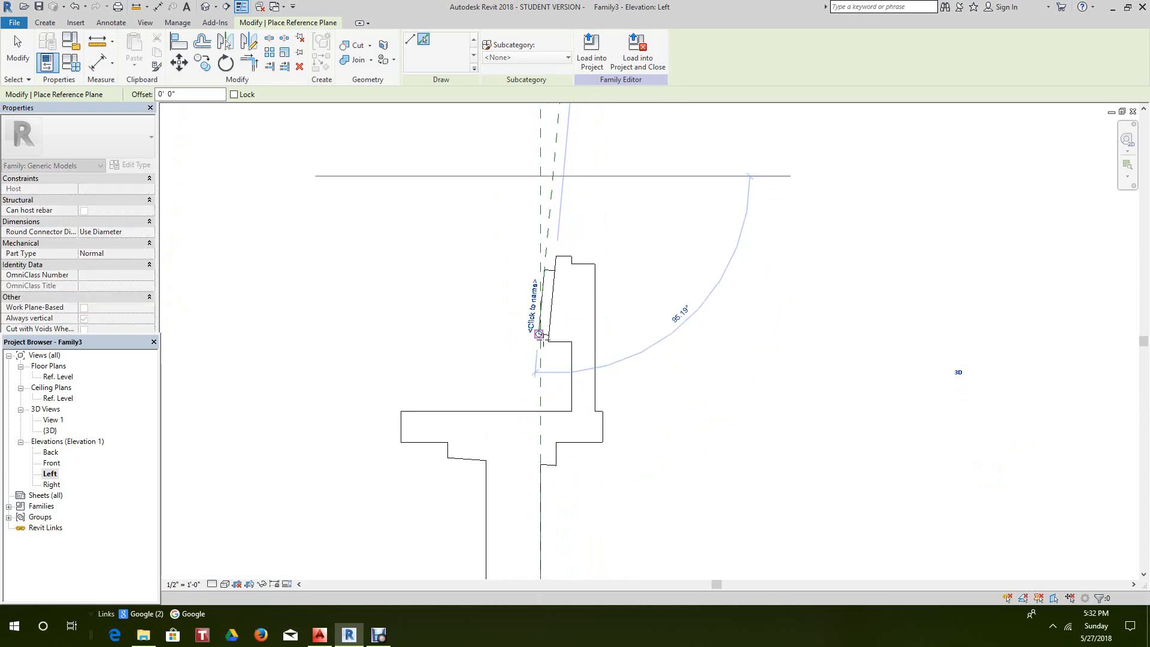
pyautogui.click(539, 333)
pyautogui.moveTo(514, 518); pyautogui.dragTo(511, 549)
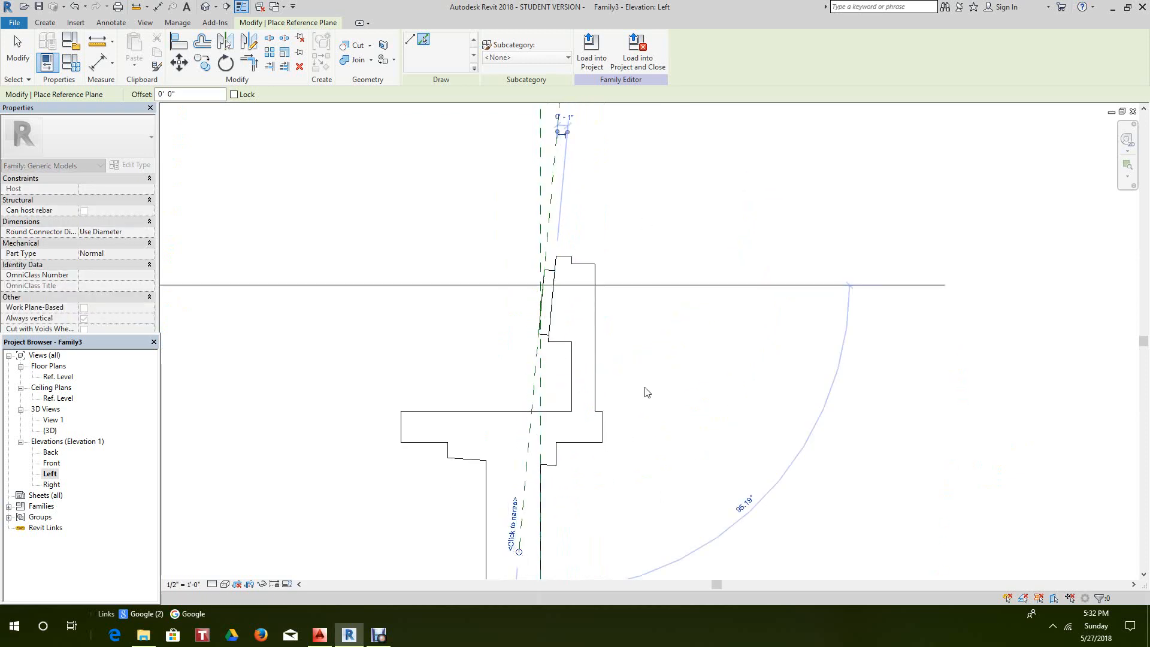
pyautogui.scroll(-4, 645, 395)
pyautogui.moveTo(634, 407); pyautogui.dragTo(579, 501, button='middle')
pyautogui.scroll(3, 548, 229)
pyautogui.scroll(2, 529, 280)
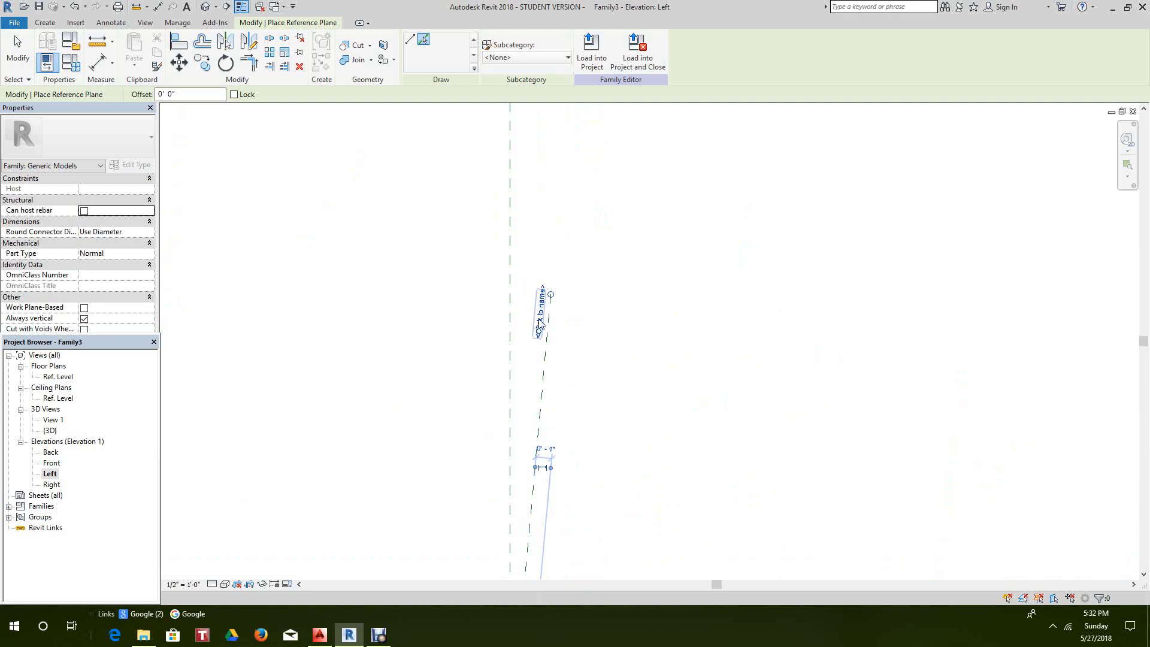
# - Name the reference plane Front Face
pyautogui.click(540, 322)
pyautogui.press('Escape')
pyautogui.click(540, 323)
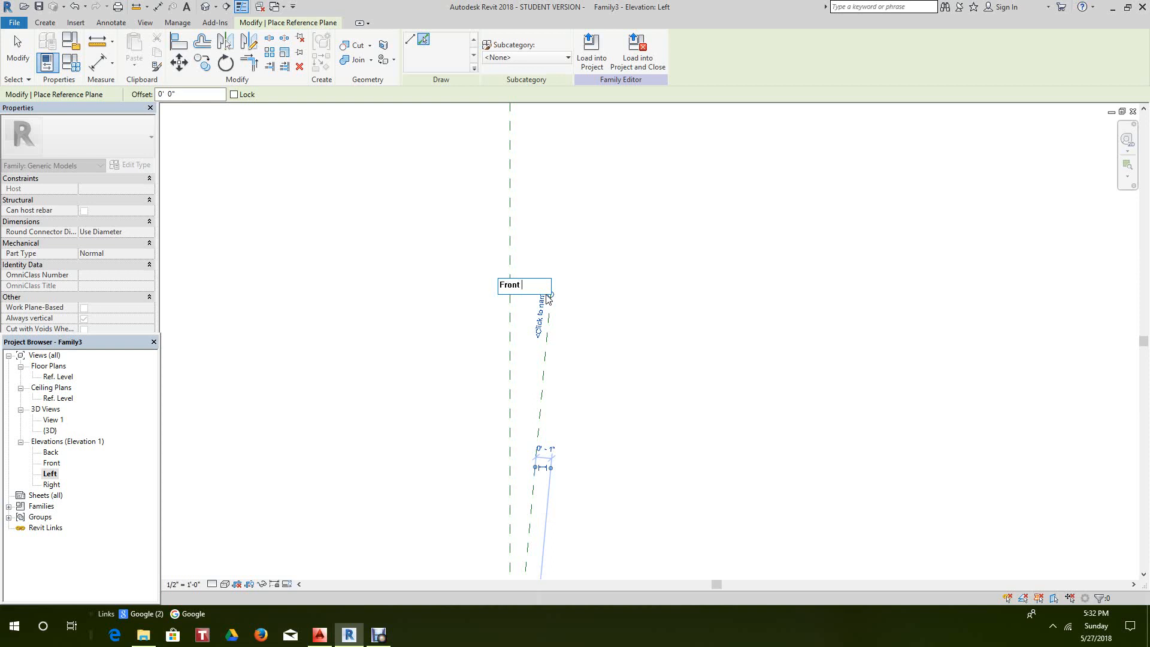
pyautogui.write('ce')
pyautogui.press('Return')
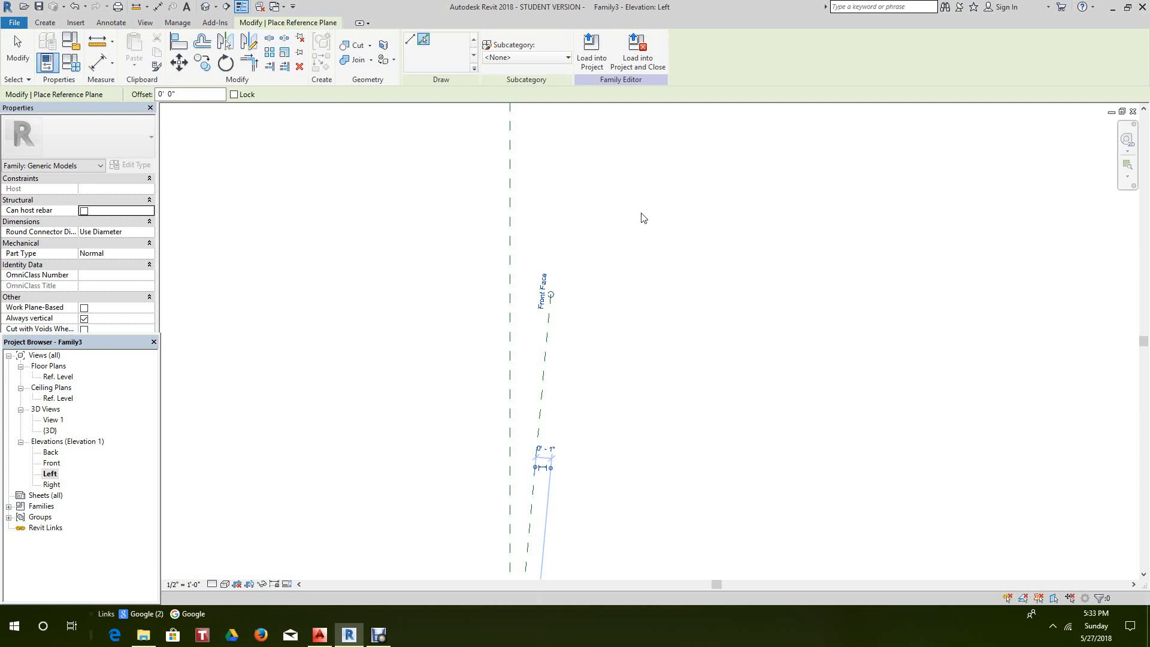
pyautogui.scroll(-2, 568, 215)
pyautogui.moveTo(619, 247); pyautogui.dragTo(601, 135, button='middle')
pyautogui.scroll(-2, 649, 282)
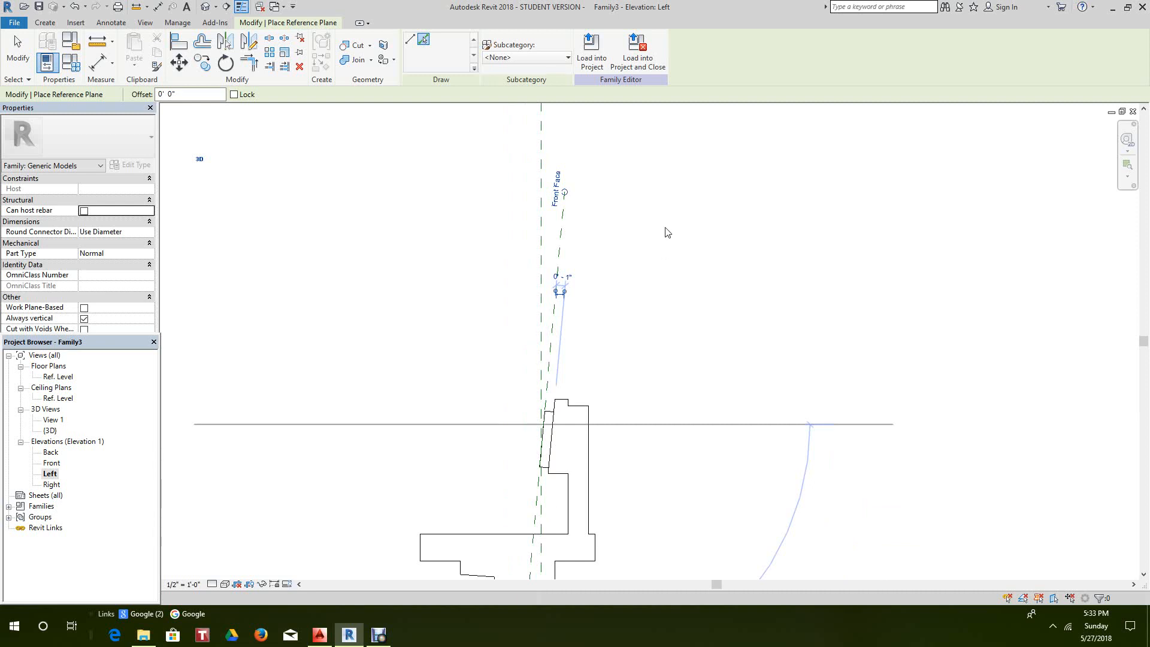
# - Set Reference Plane: Front Face as the current work plane
pyautogui.click(39, 27)
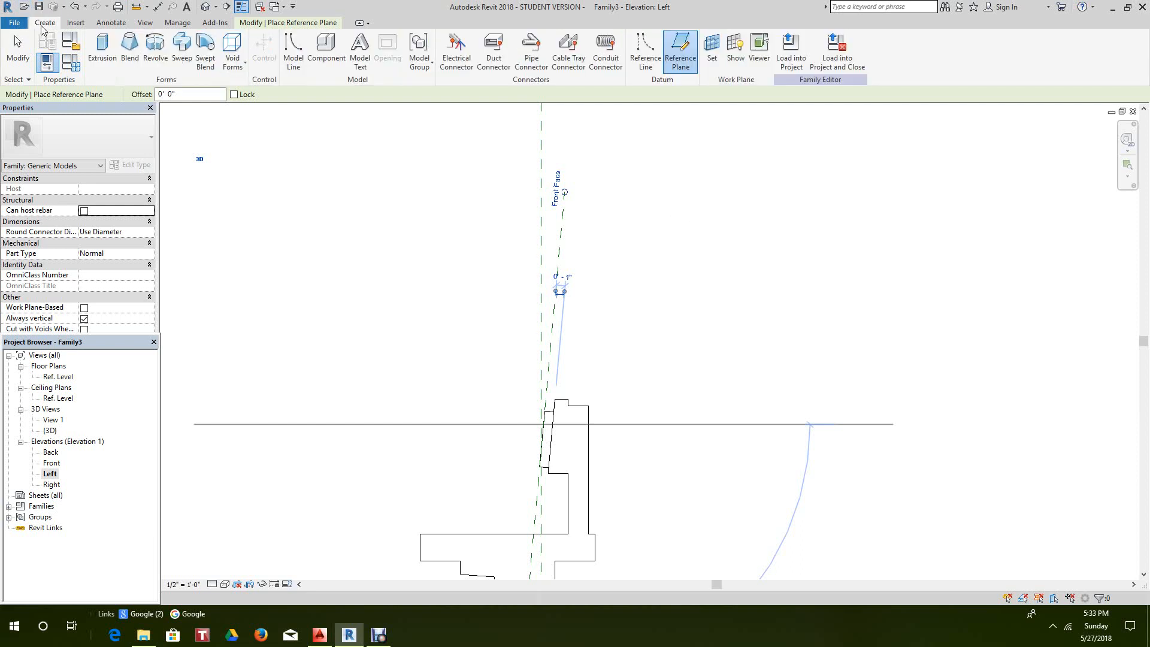
pyautogui.click(713, 53)
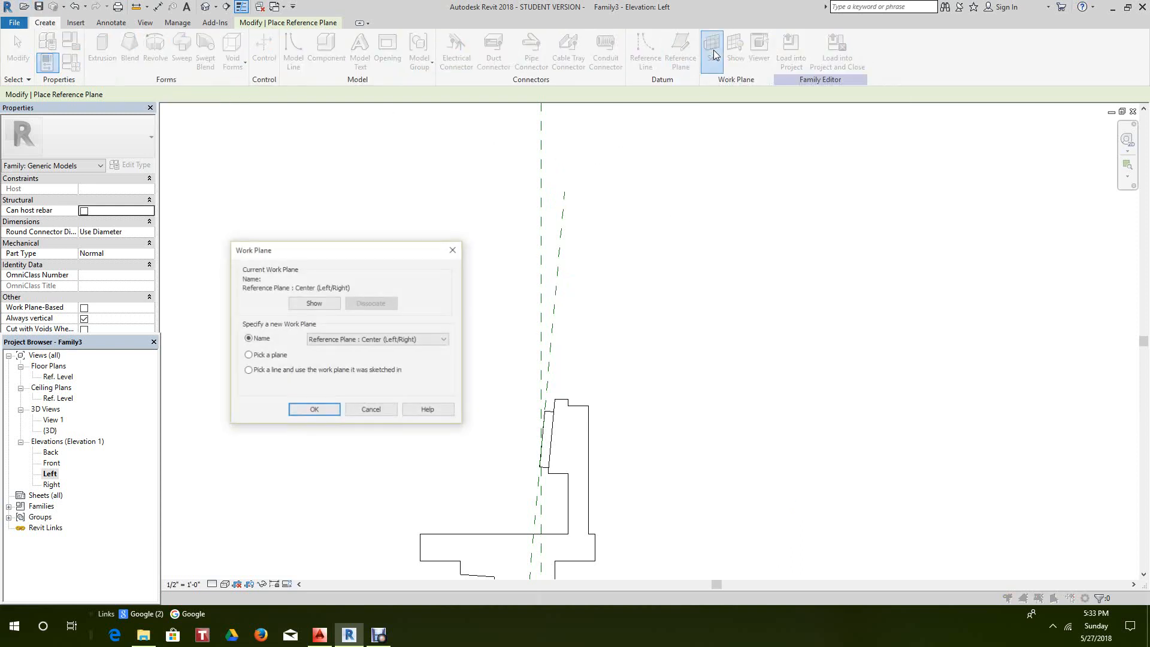
pyautogui.click(248, 356)
pyautogui.click(444, 340)
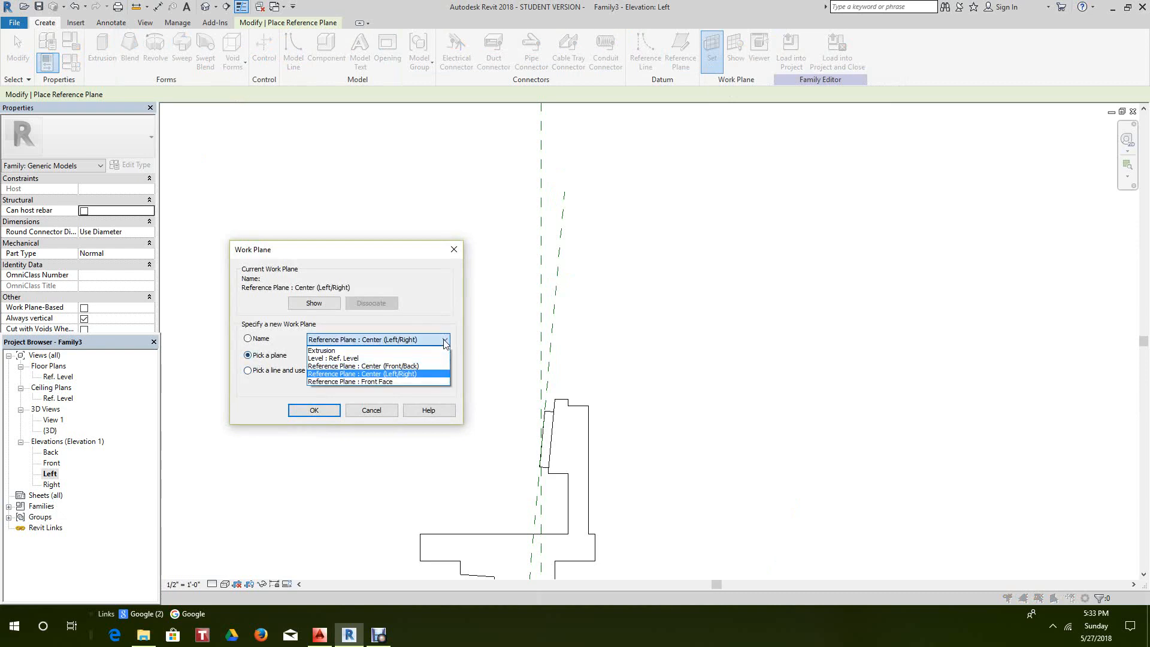
pyautogui.click(379, 383)
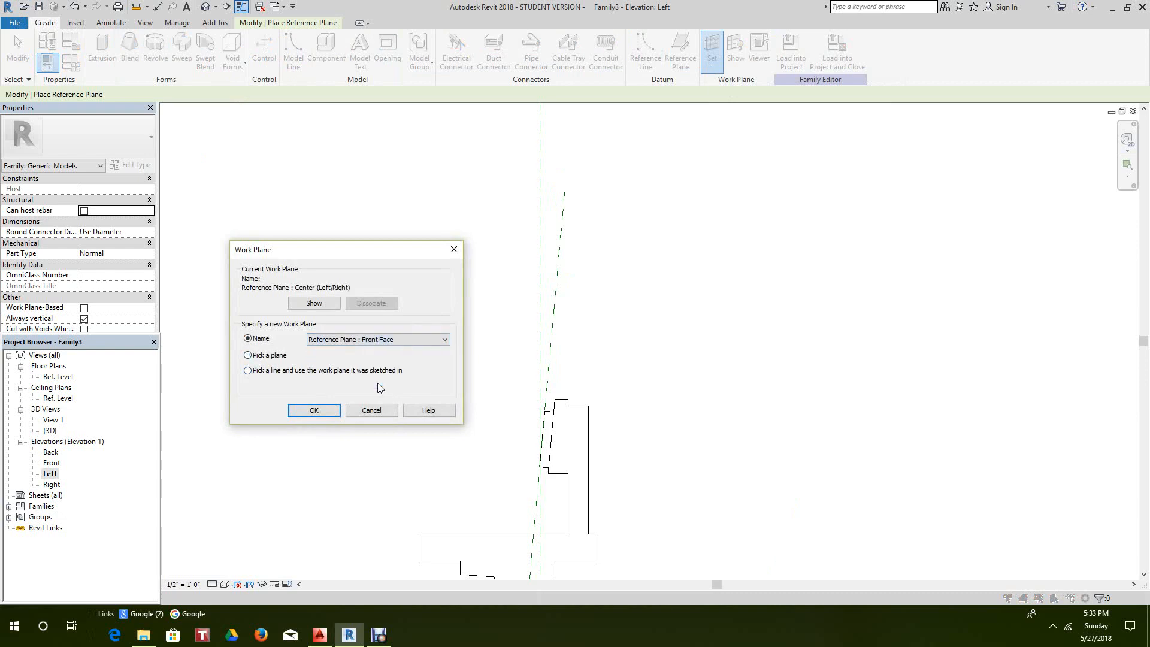
pyautogui.click(317, 412)
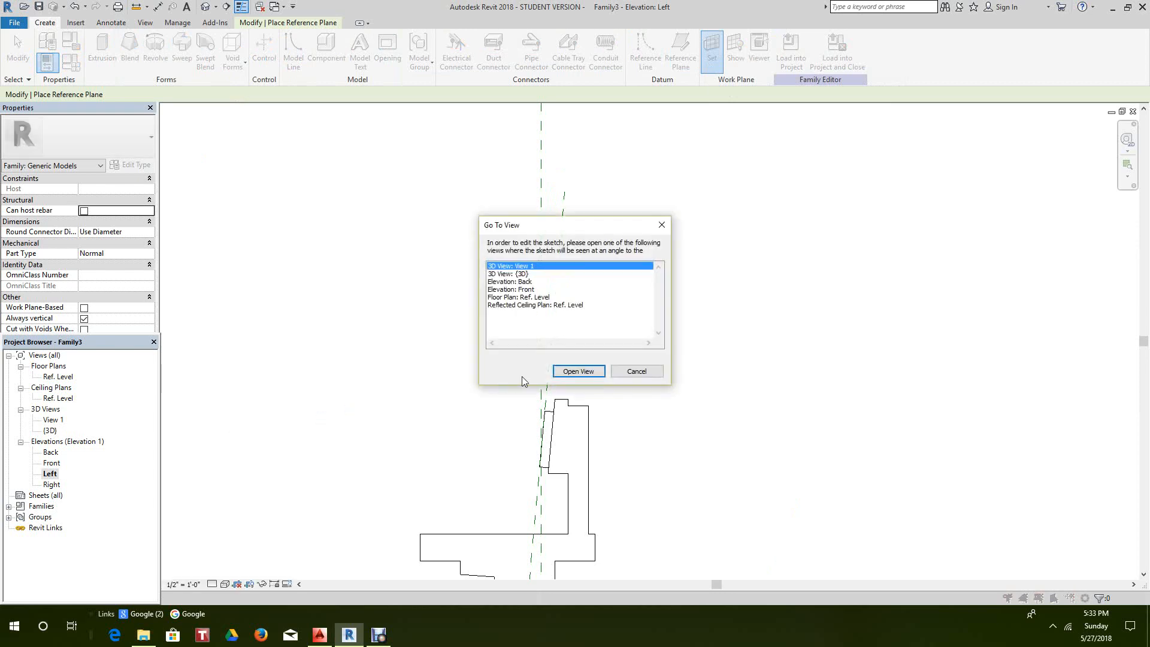
# - Open Elevation: Back to work on that plane
pyautogui.click(630, 376)
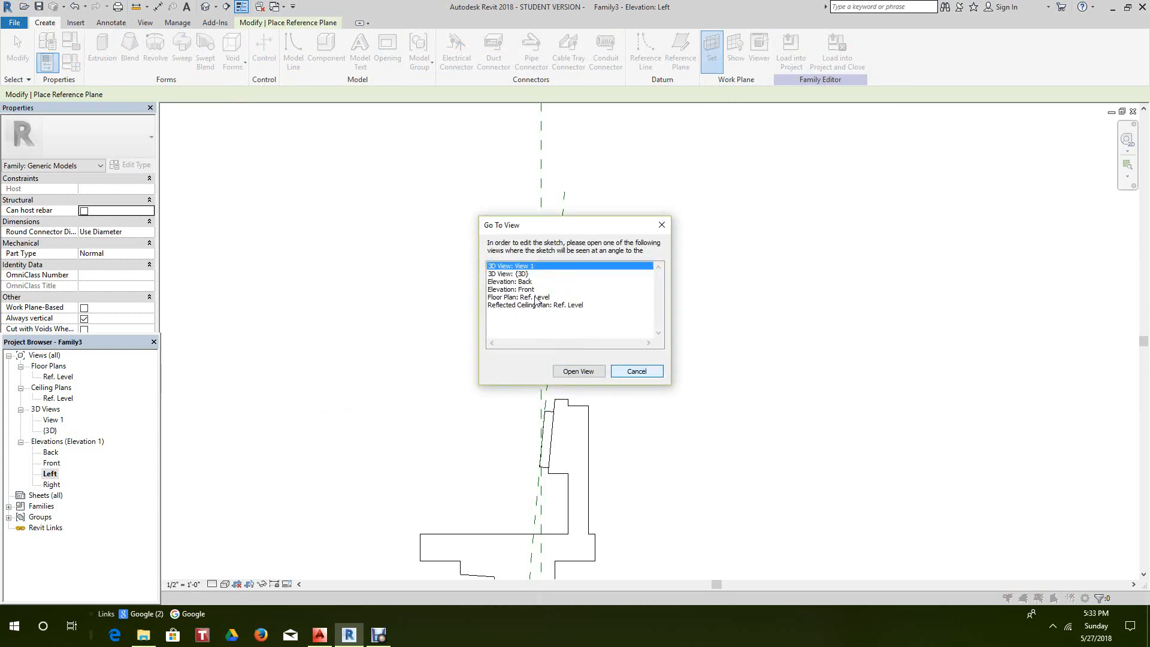
pyautogui.click(522, 281)
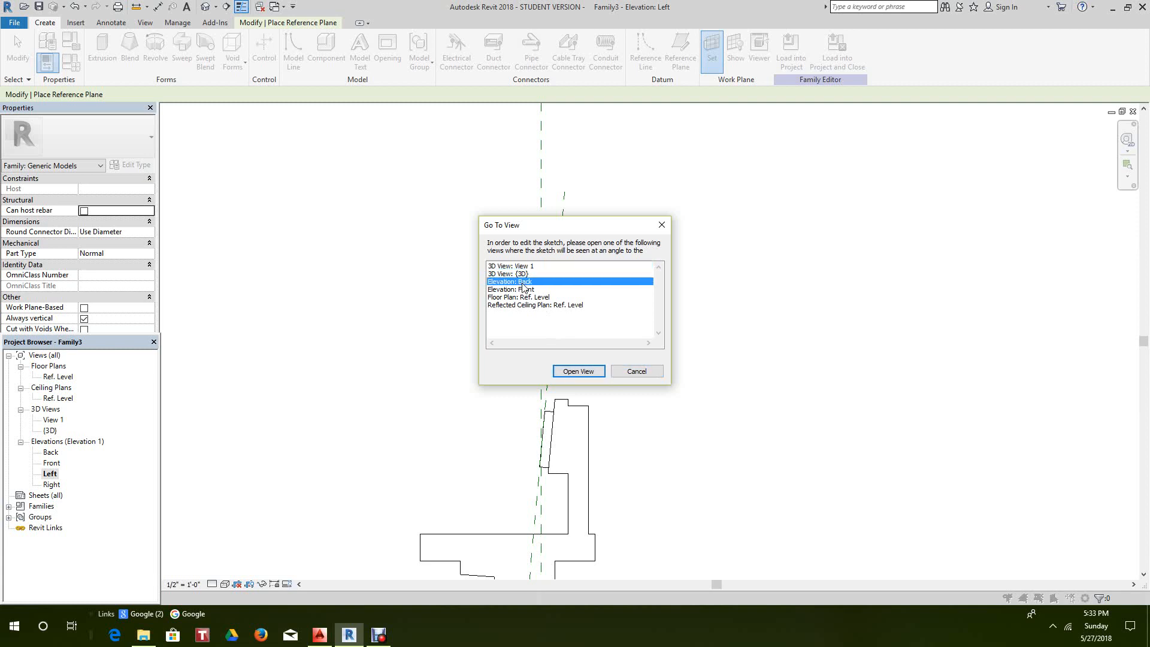
pyautogui.click(580, 371)
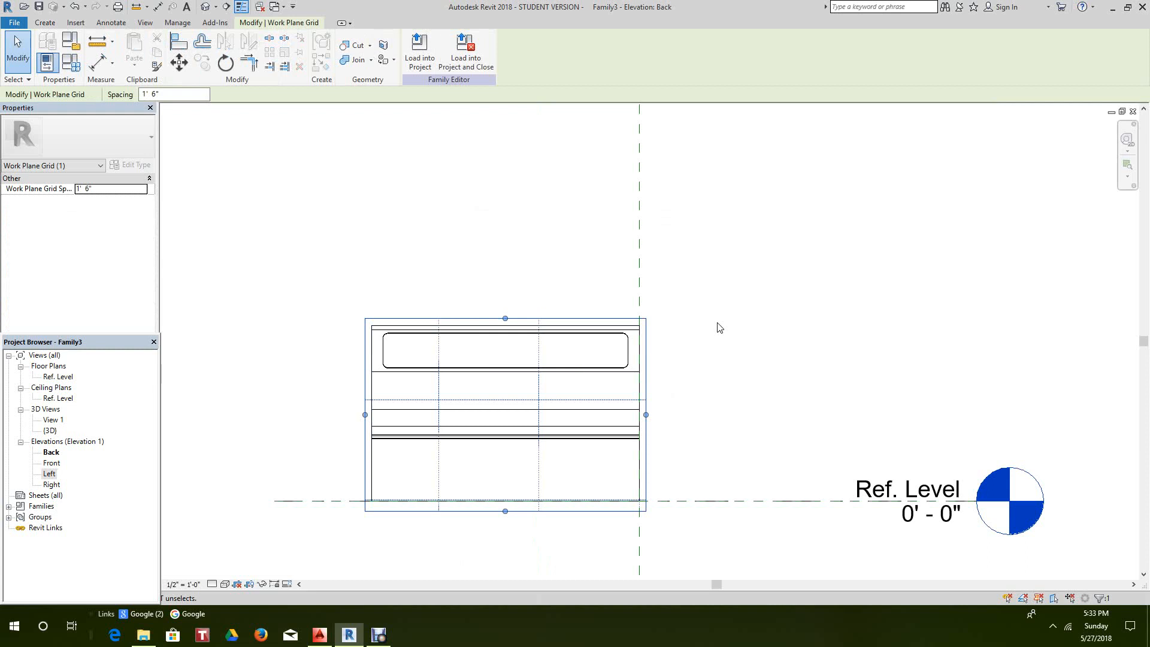
# - Create model text reading 'In Memory of Fallen Soldiers'
pyautogui.click(45, 26)
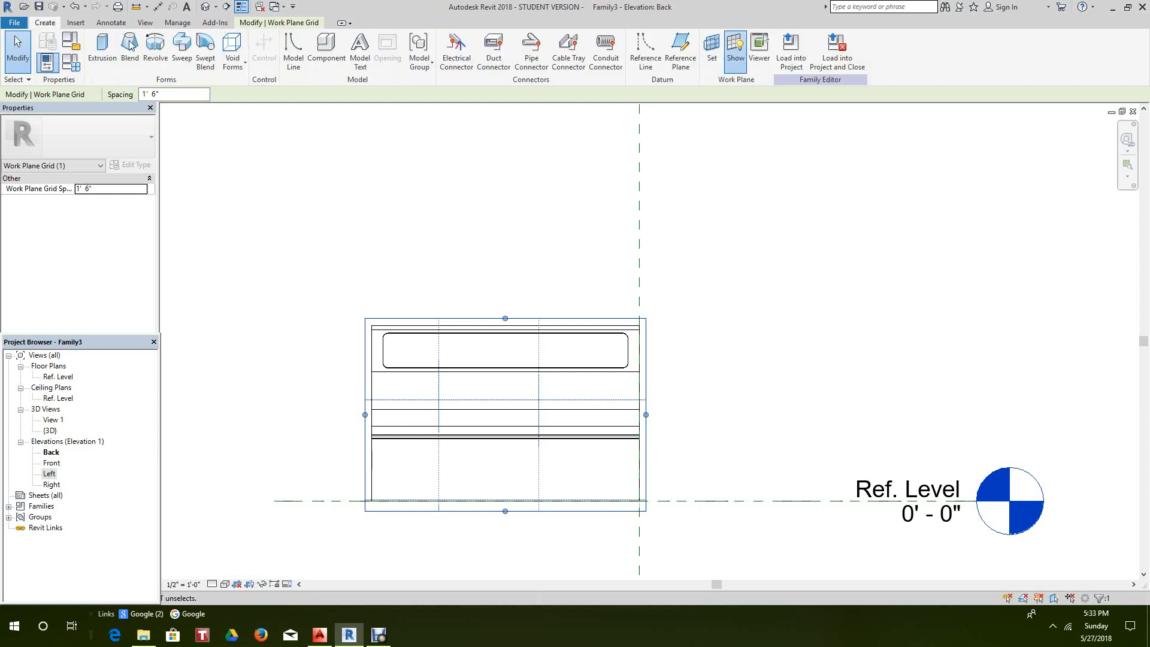
pyautogui.click(360, 51)
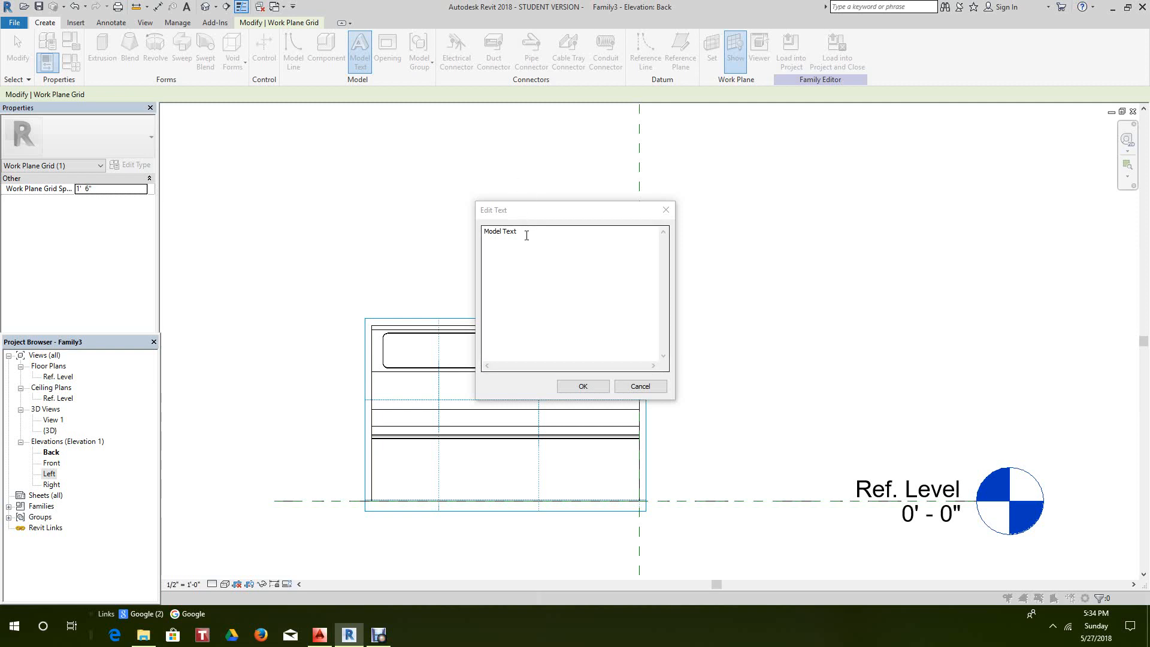
pyautogui.moveTo(521, 234); pyautogui.dragTo(466, 235)
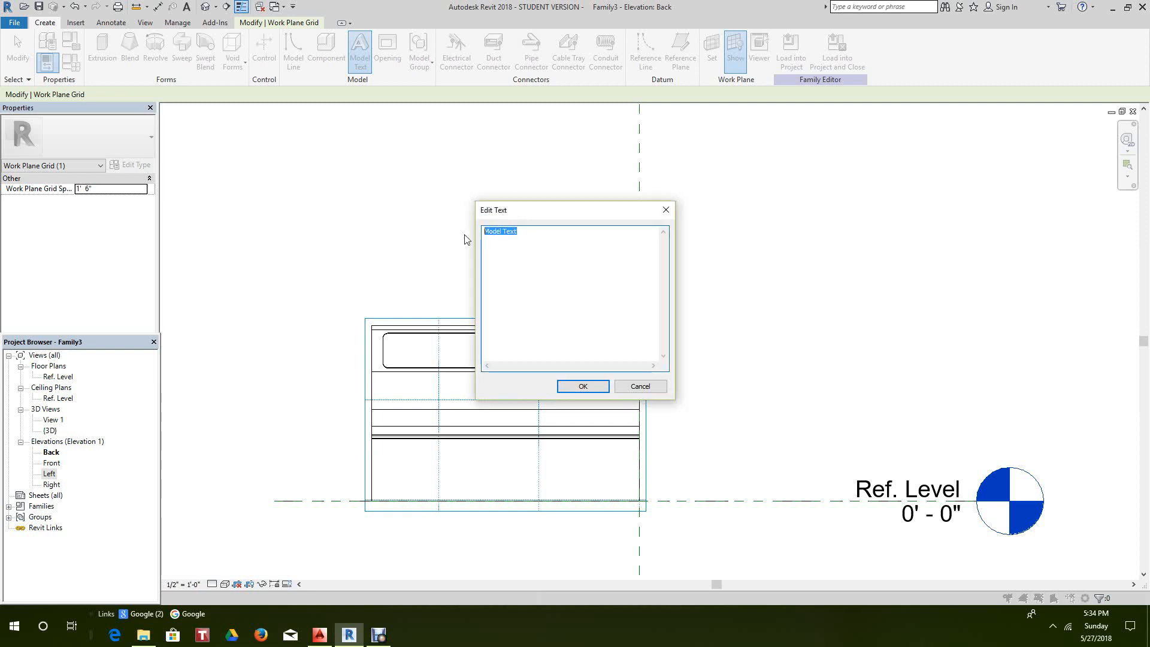
pyautogui.write('In Memory of Fallen Soldiers')
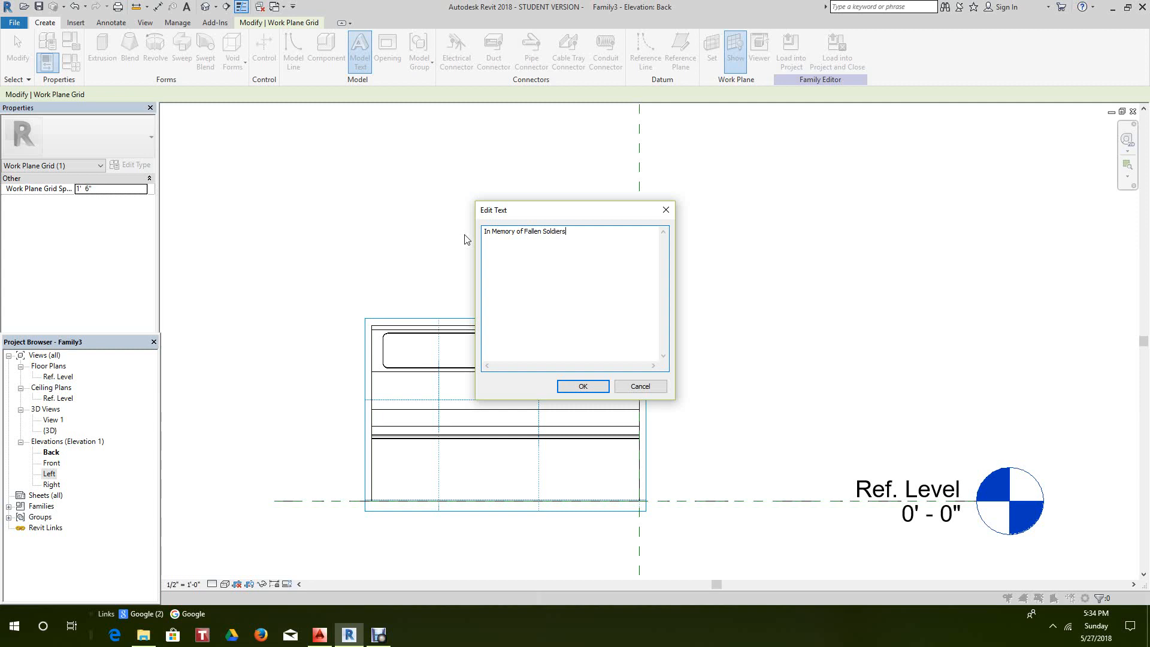
pyautogui.click(558, 388)
# - Place the memorial model text in the Back elevation
pyautogui.scroll(-1, 497, 312)
pyautogui.scroll(1, 378, 311)
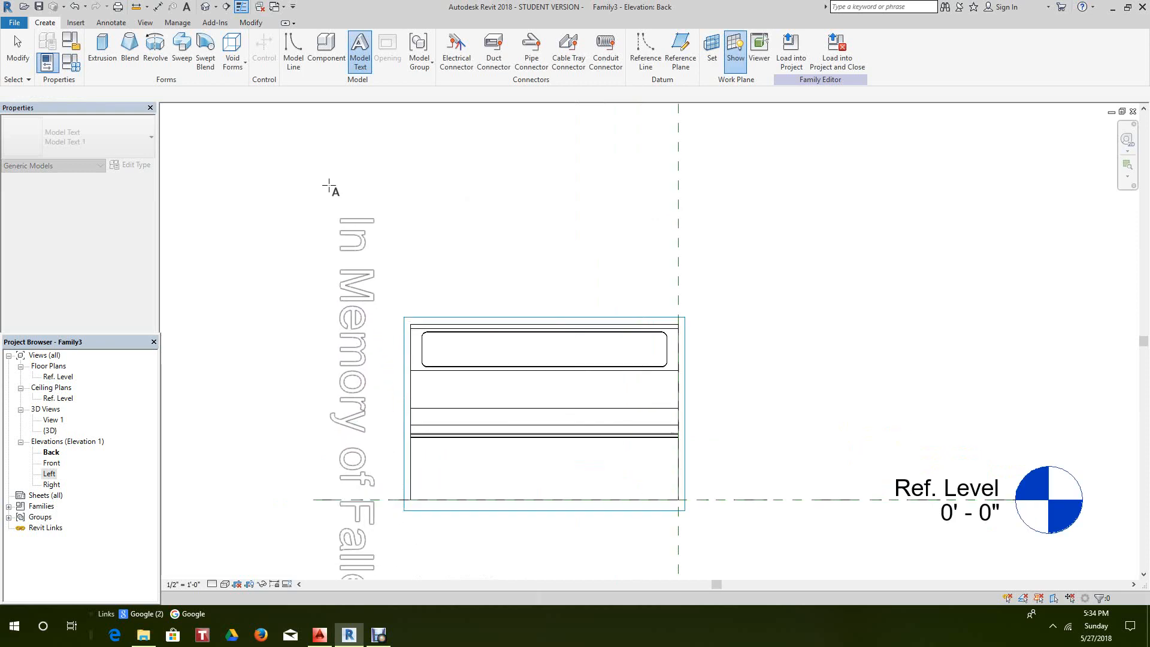
pyautogui.click(329, 183)
pyautogui.rightClick(452, 186)
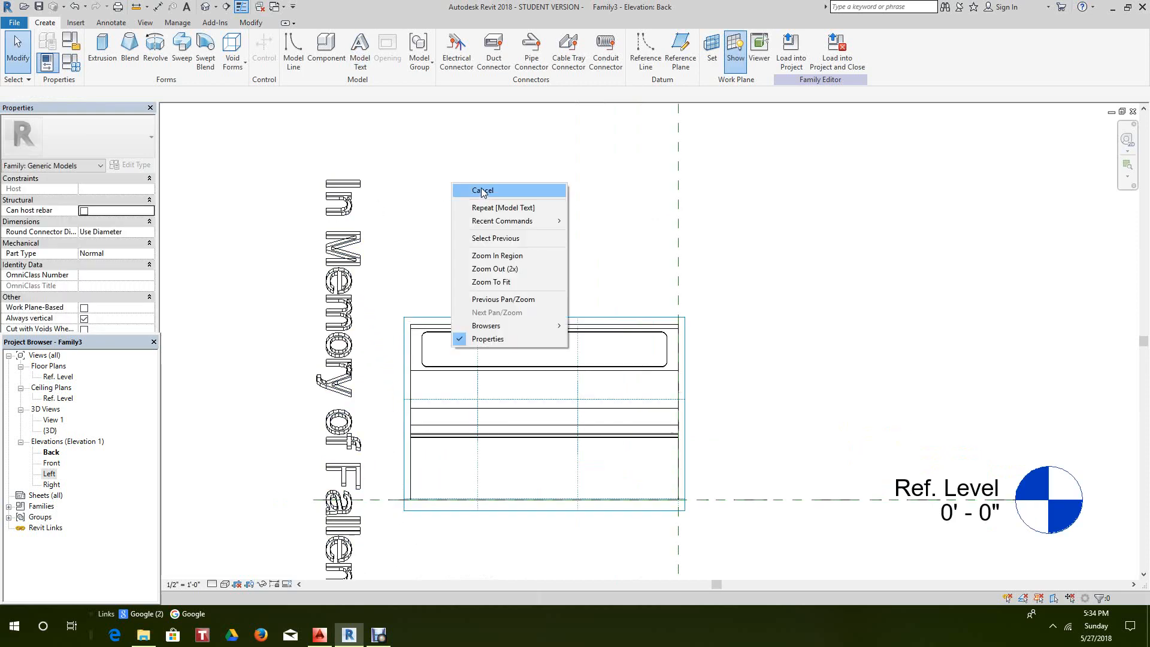
pyautogui.click(484, 196)
pyautogui.scroll(-1, 483, 200)
pyautogui.moveTo(479, 224); pyautogui.dragTo(480, 242, button='middle')
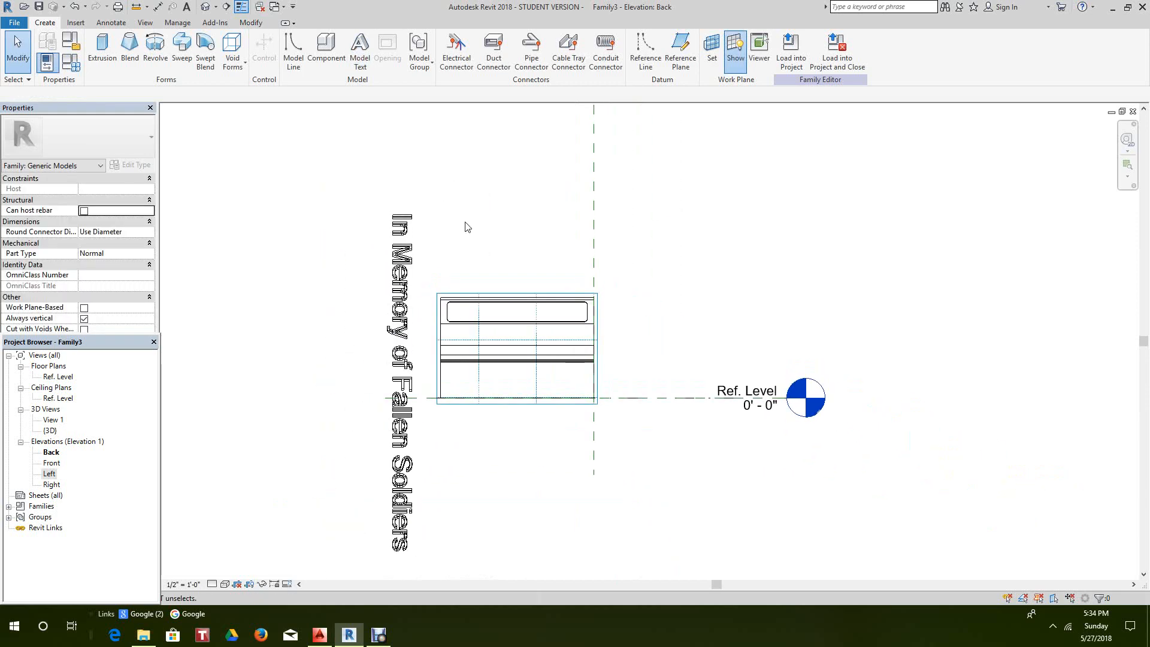
# - Open the Material Browser for the text's Material property
pyautogui.click(407, 263)
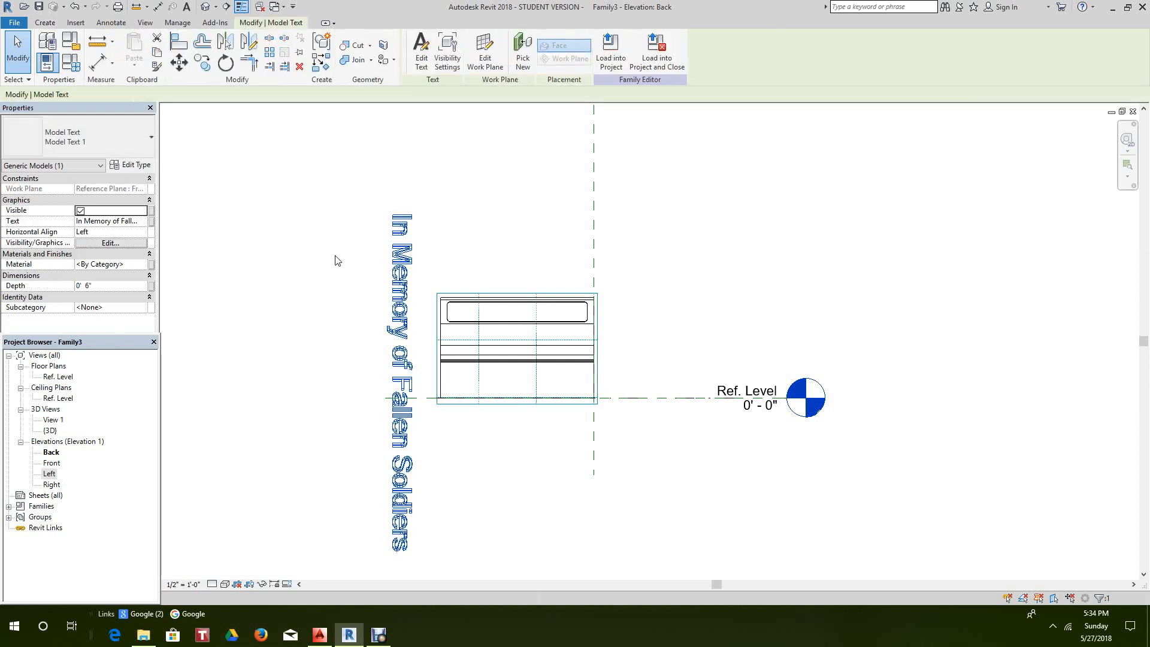
pyautogui.click(142, 265)
pyautogui.click(142, 265)
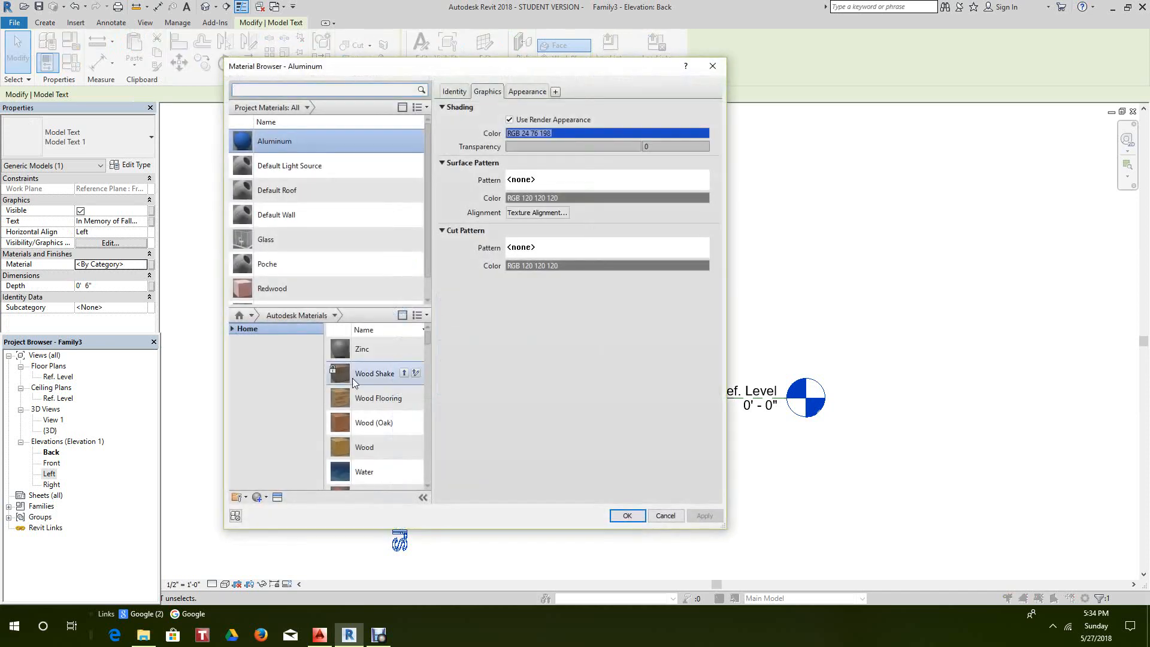
# - Create a new material named Brass and begin searching the Asset Browser
pyautogui.click(261, 499)
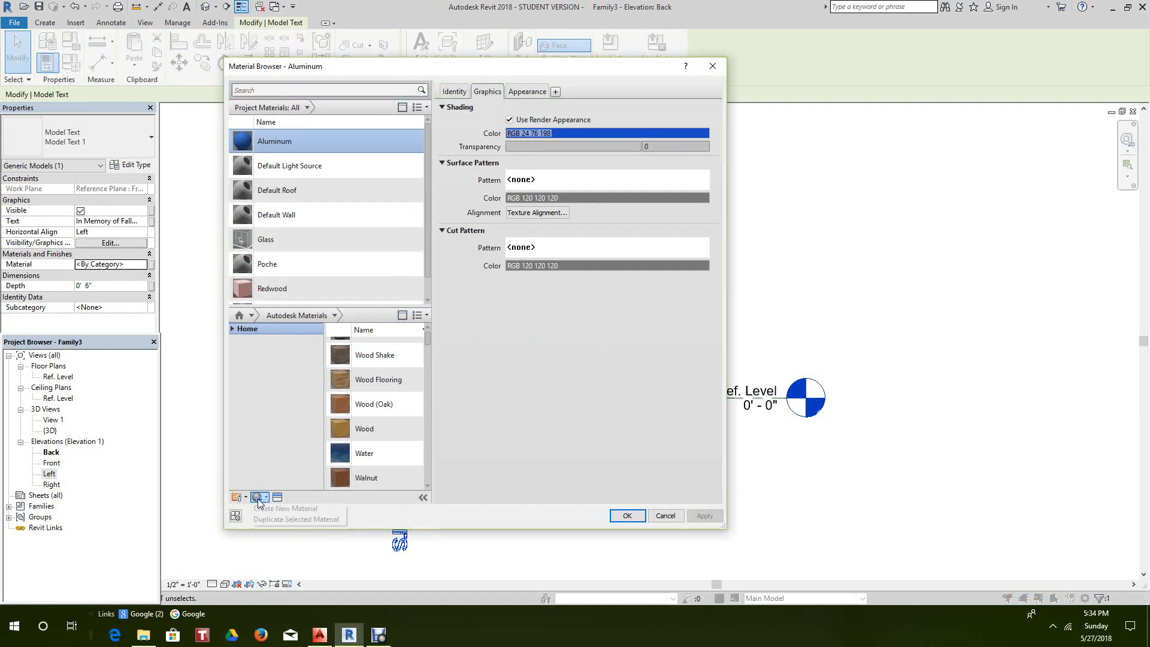
pyautogui.click(281, 508)
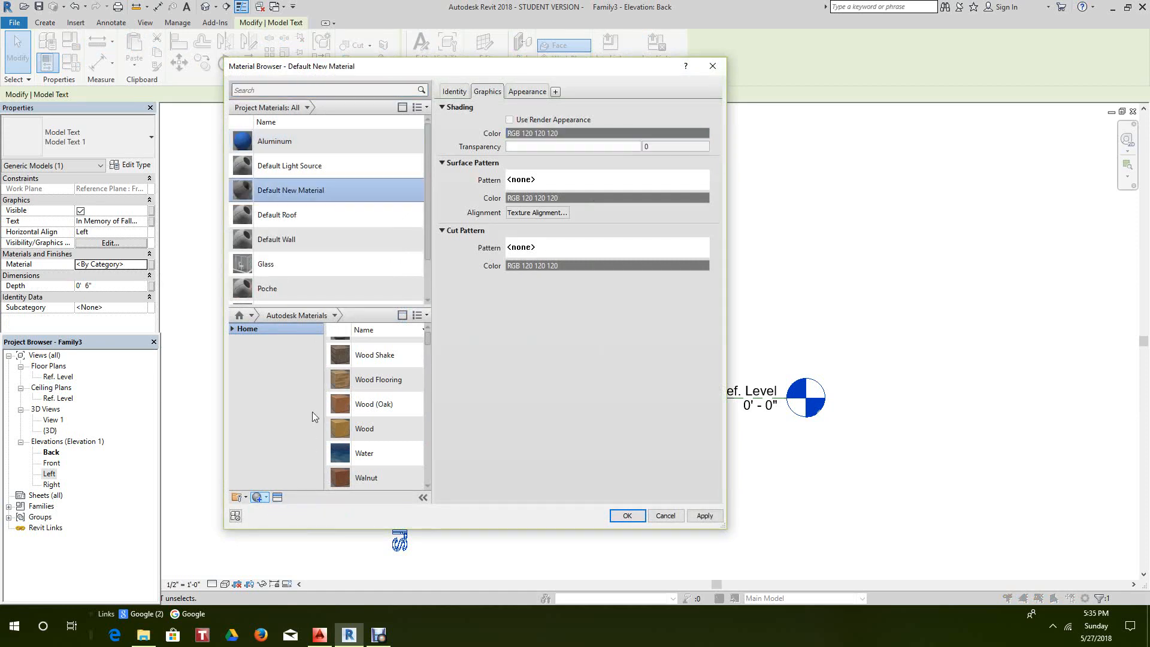
pyautogui.scroll(-1, 334, 290)
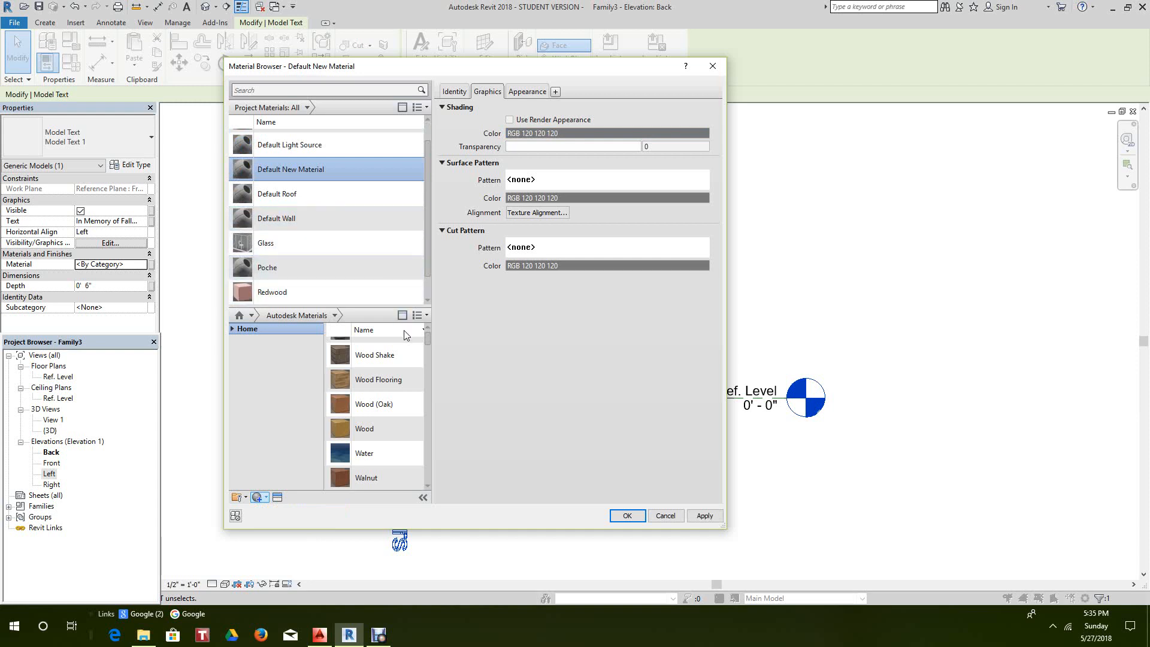
pyautogui.scroll(1, 383, 348)
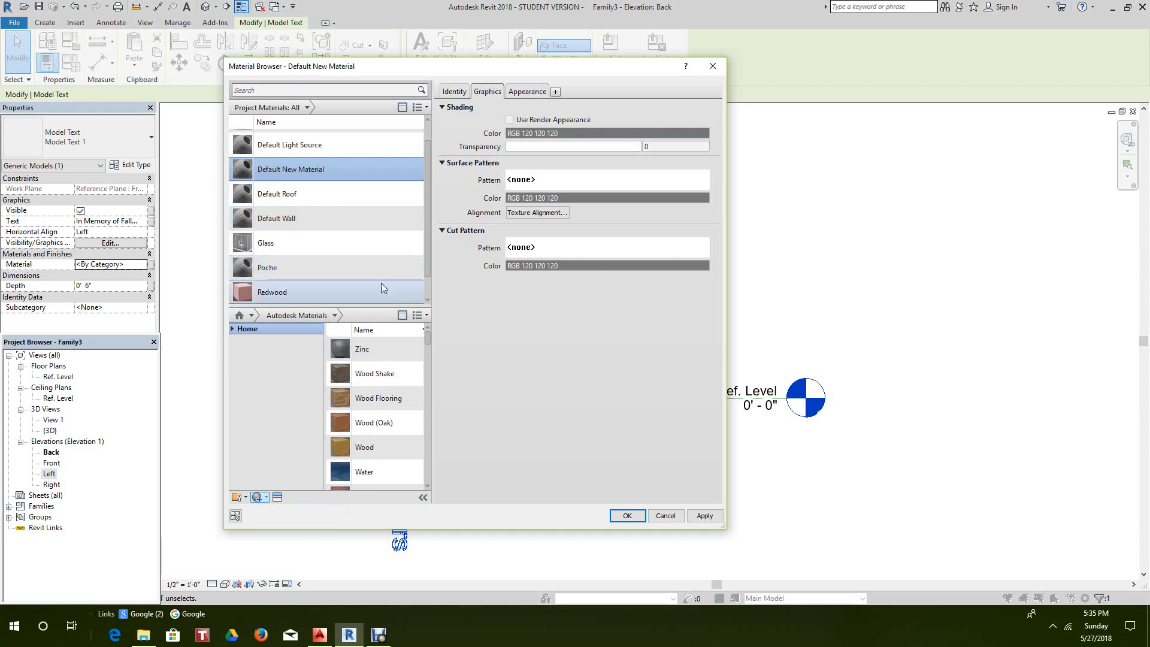
pyautogui.rightClick(326, 171)
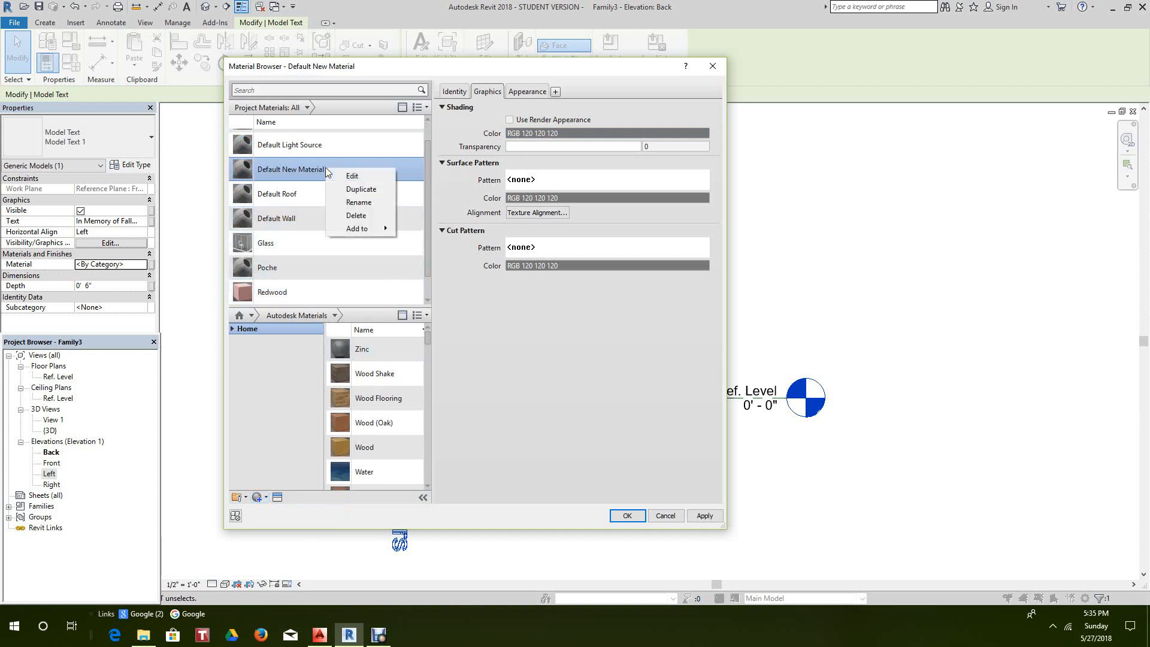
pyautogui.click(358, 203)
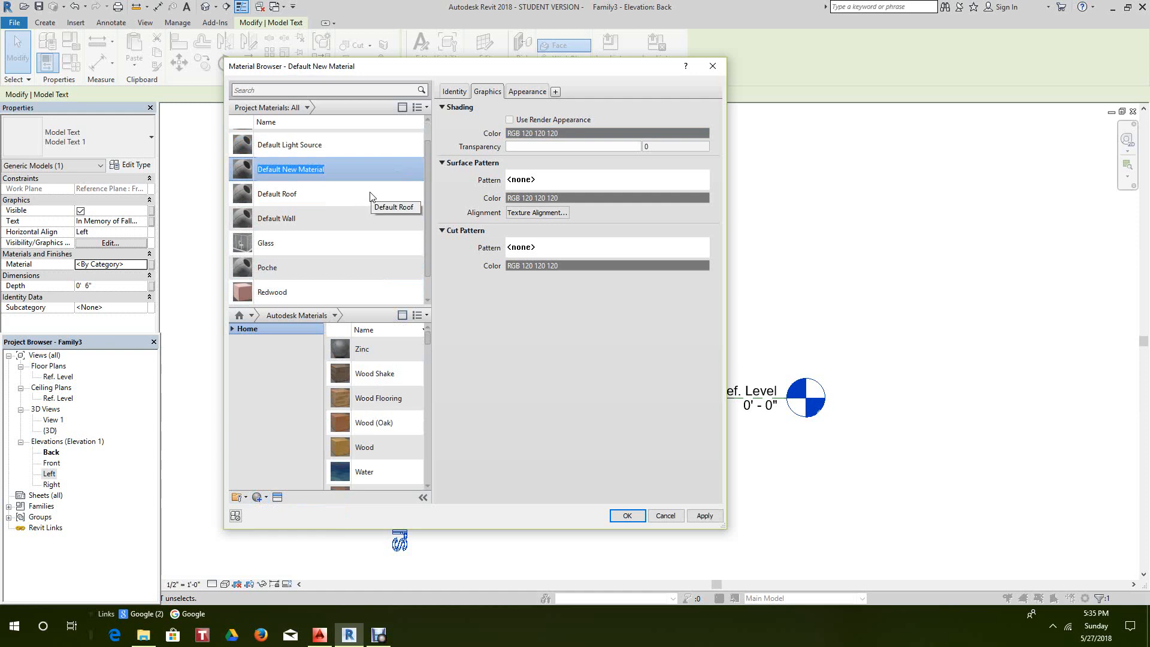
pyautogui.write('Brass')
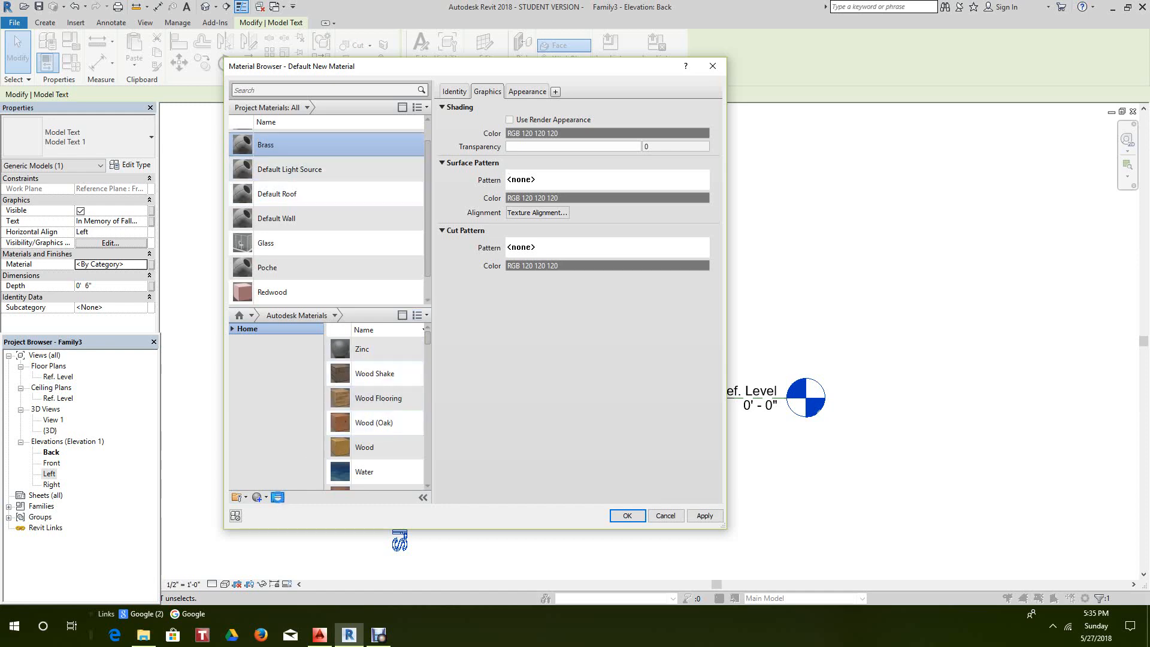
pyautogui.click(277, 496)
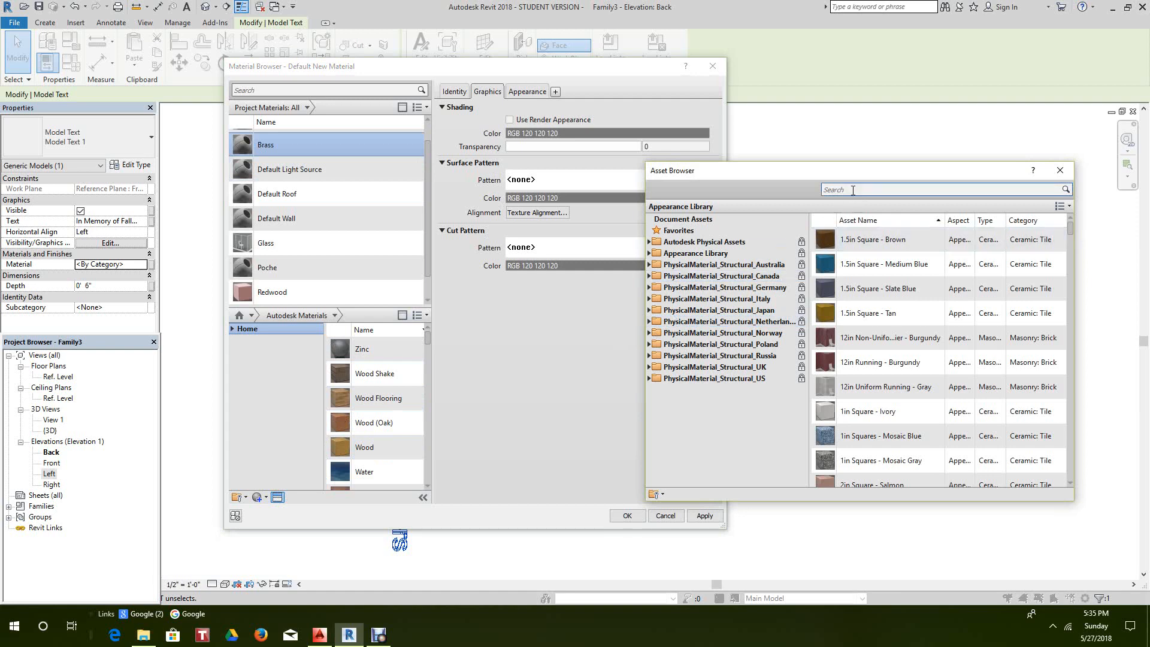
pyautogui.click(853, 189)
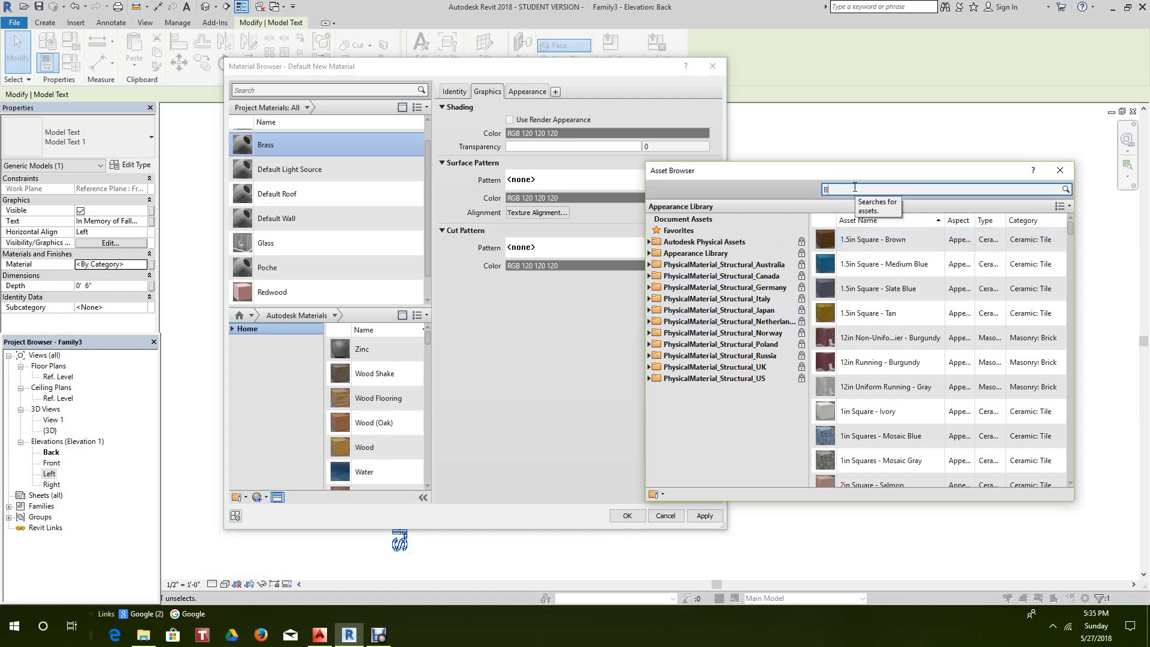
# - Search for 'Brass' and give the material the Brass - Polished appearance
pyautogui.write('Brass')
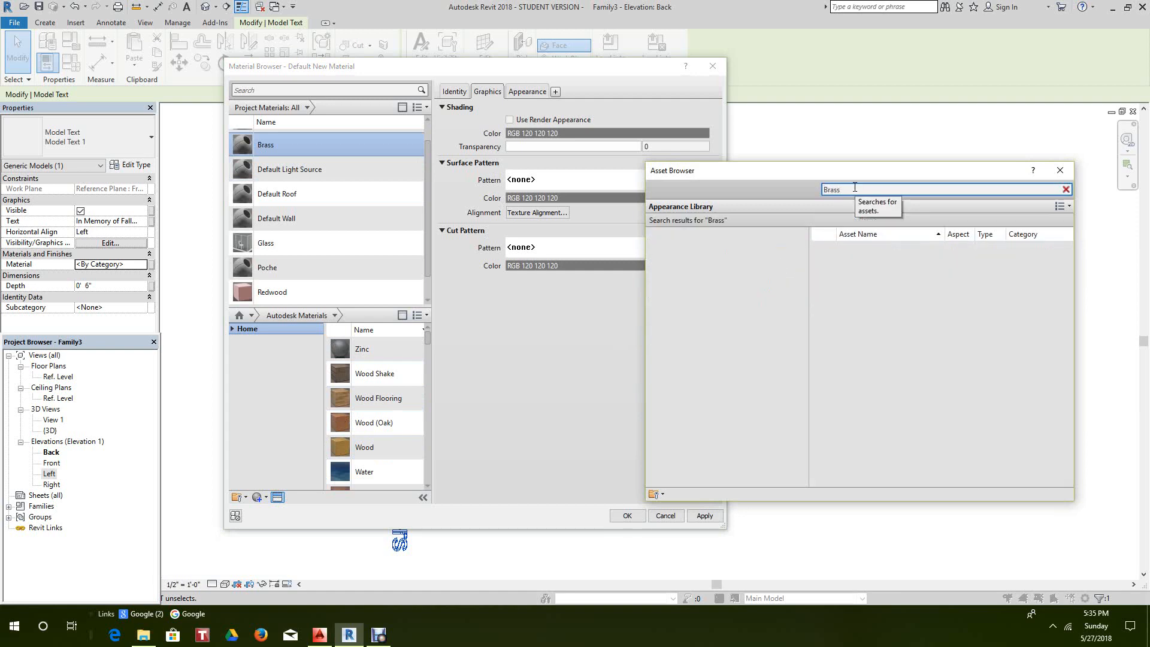
pyautogui.press('Return')
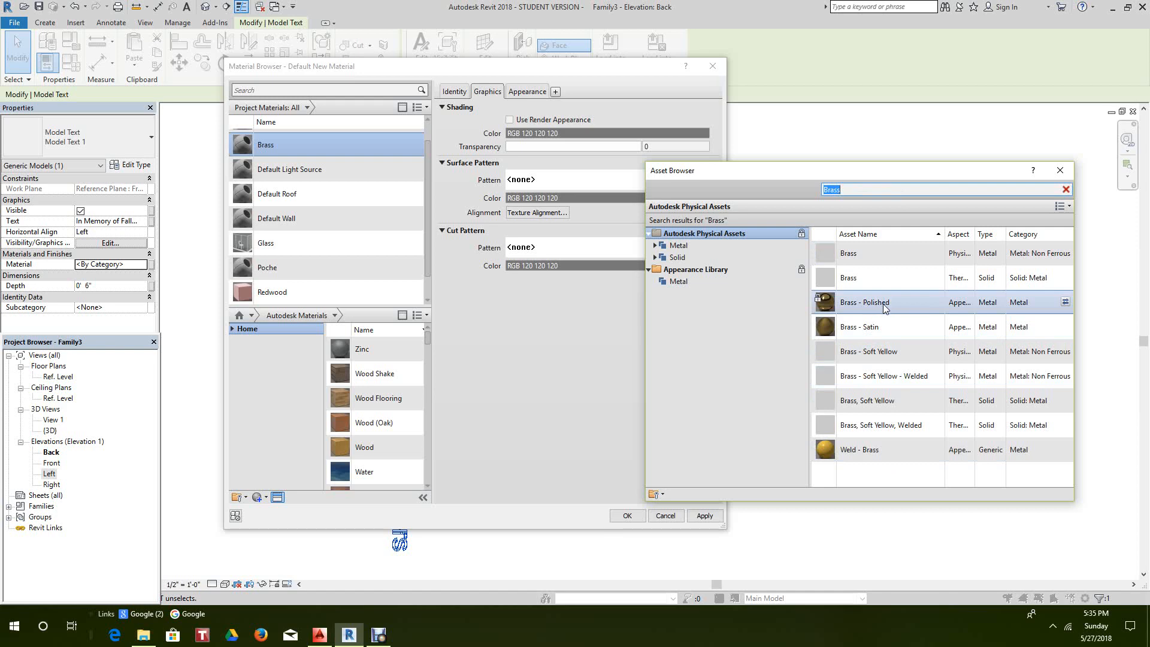
pyautogui.click(1064, 302)
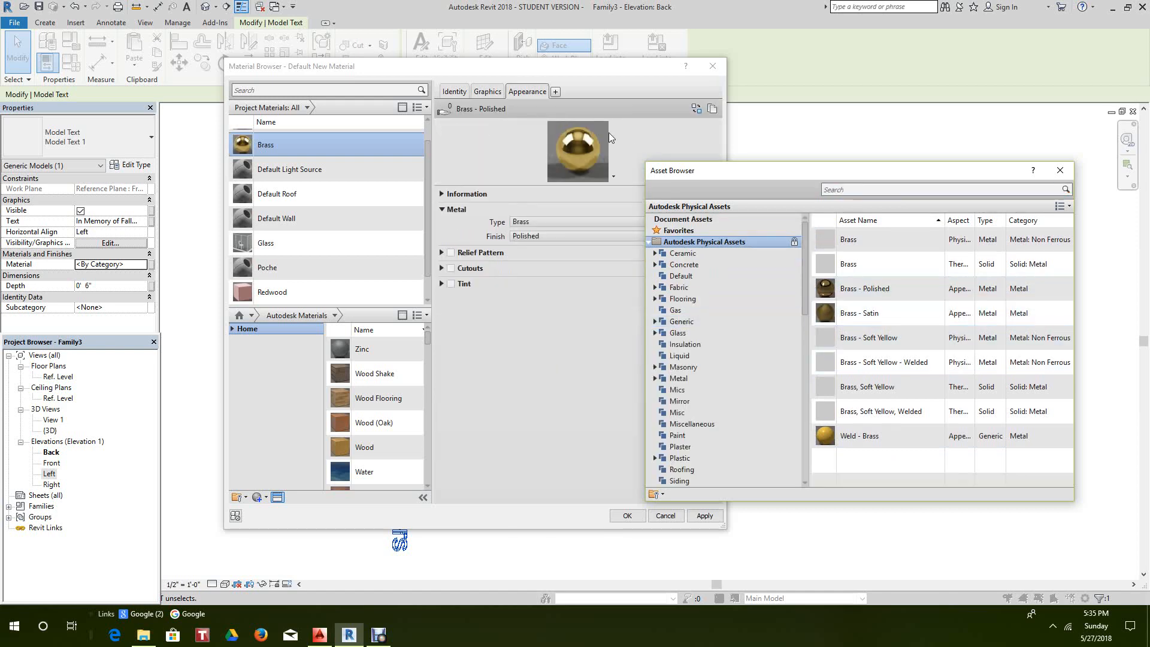
# - Enable Use Render Appearance for shading and assign Brass to the text
pyautogui.click(491, 92)
pyautogui.click(489, 92)
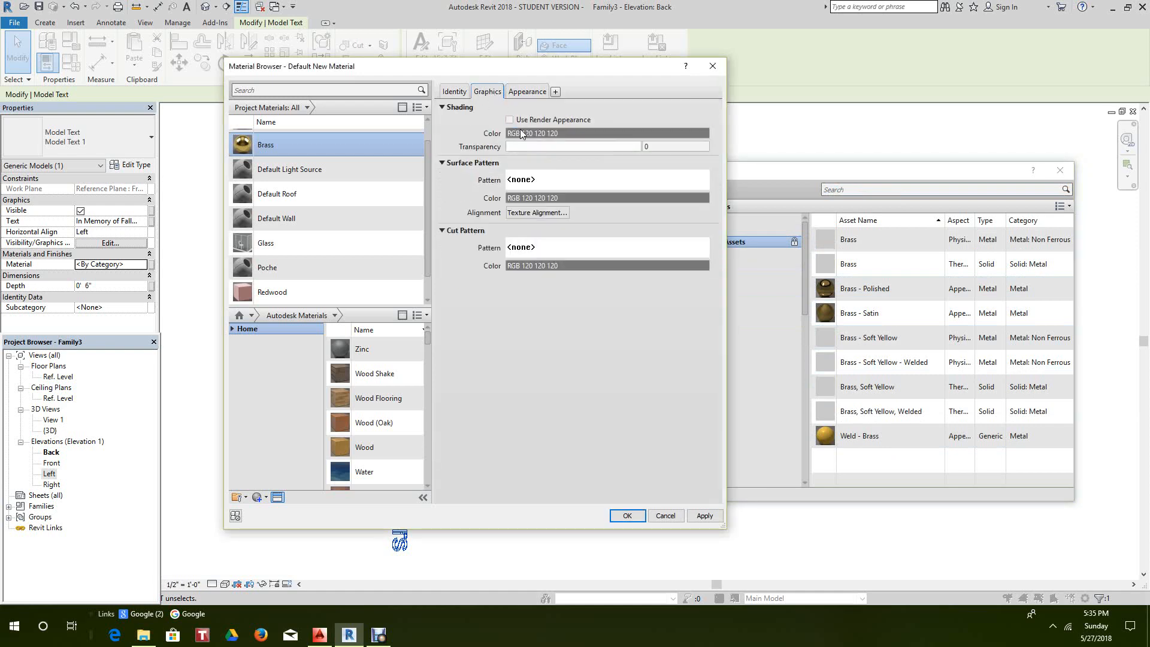
pyautogui.click(510, 120)
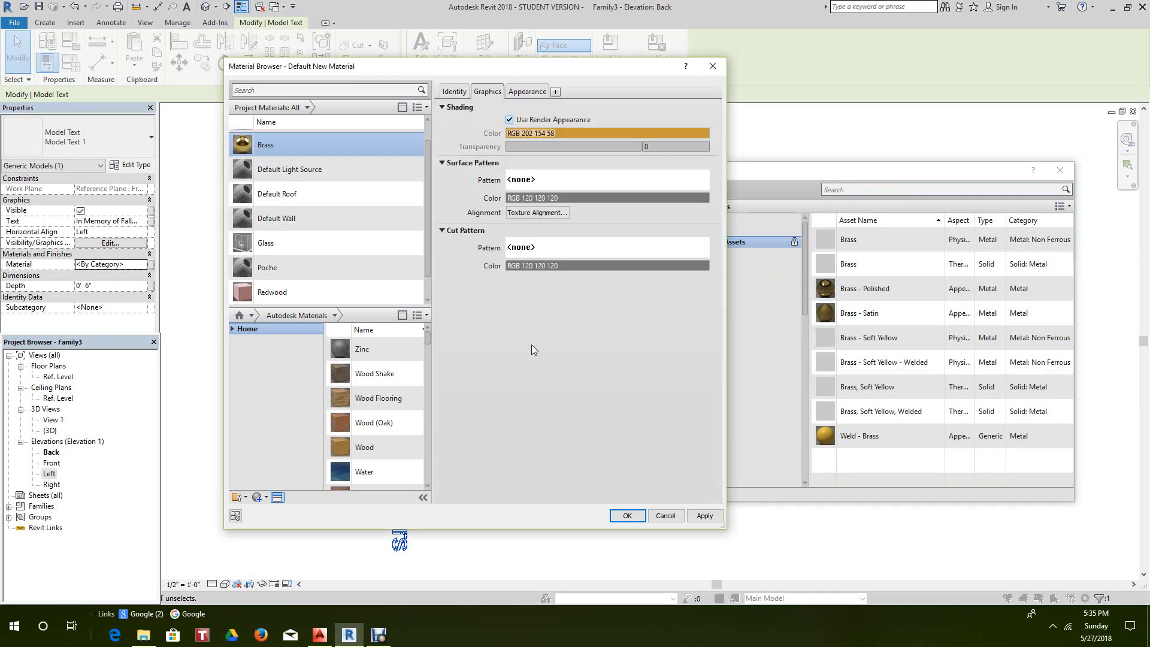
pyautogui.click(627, 516)
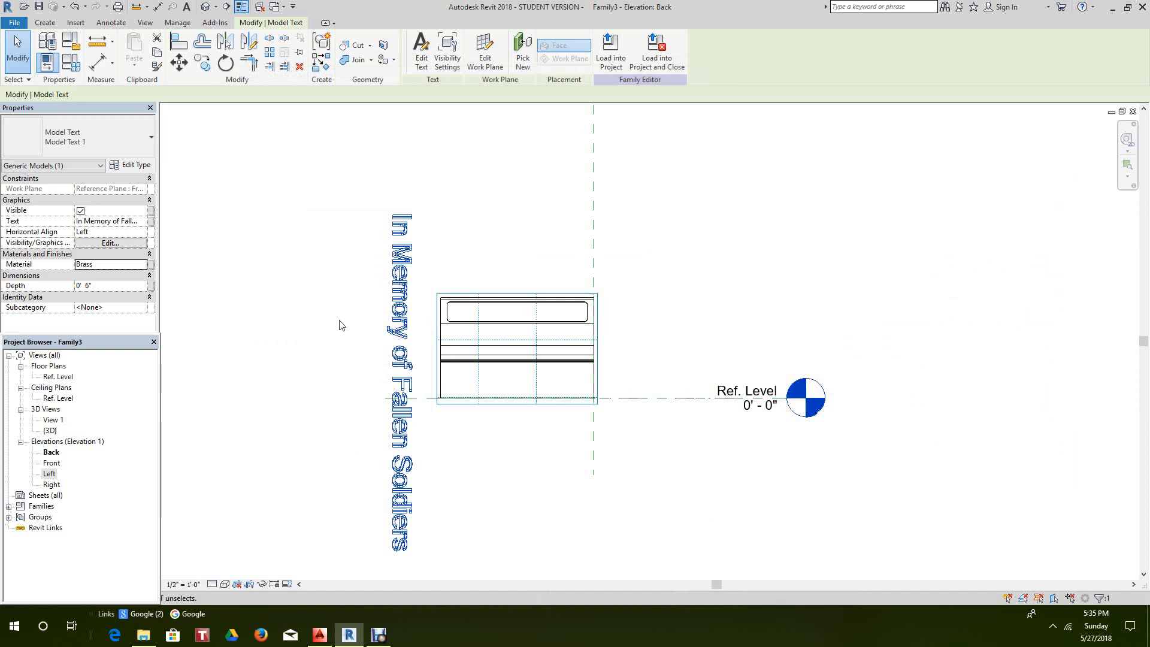
# - Rotate the memorial model text 90° so it lies horizontal
pyautogui.click(353, 329)
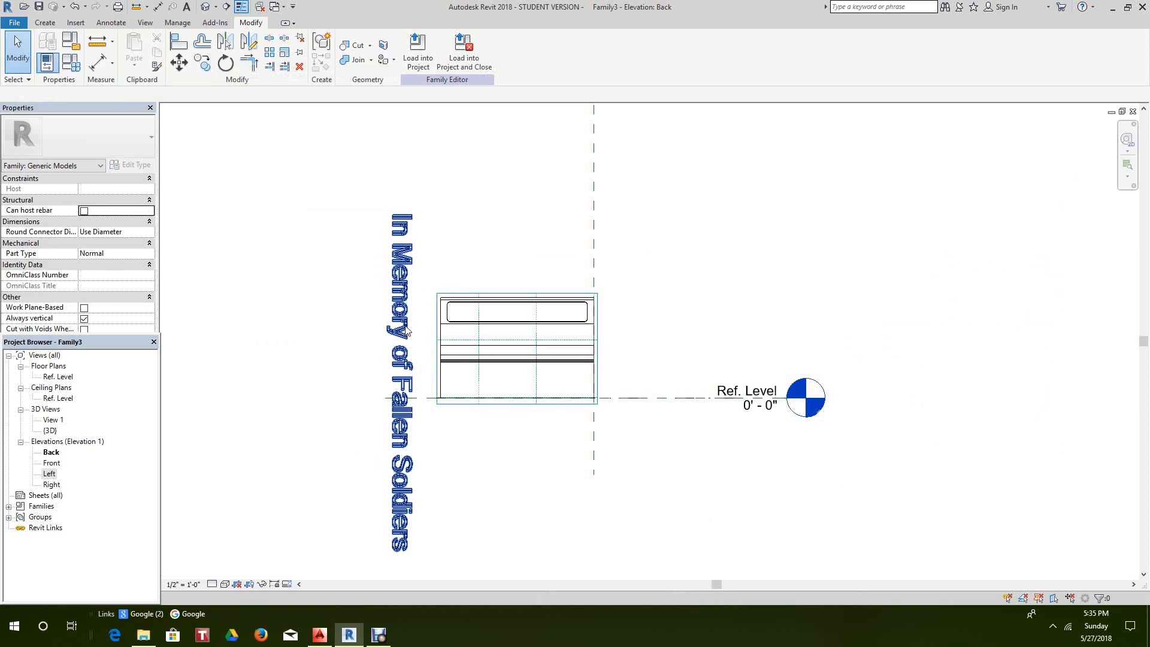
pyautogui.click(399, 227)
pyautogui.click(225, 62)
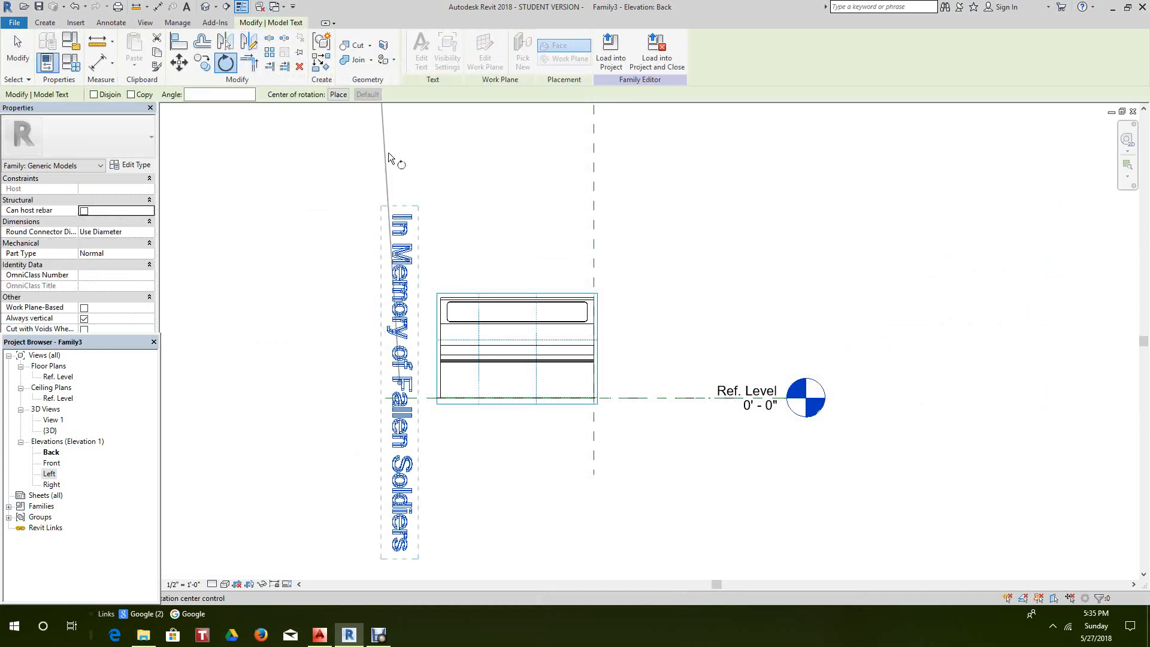
pyautogui.click(399, 156)
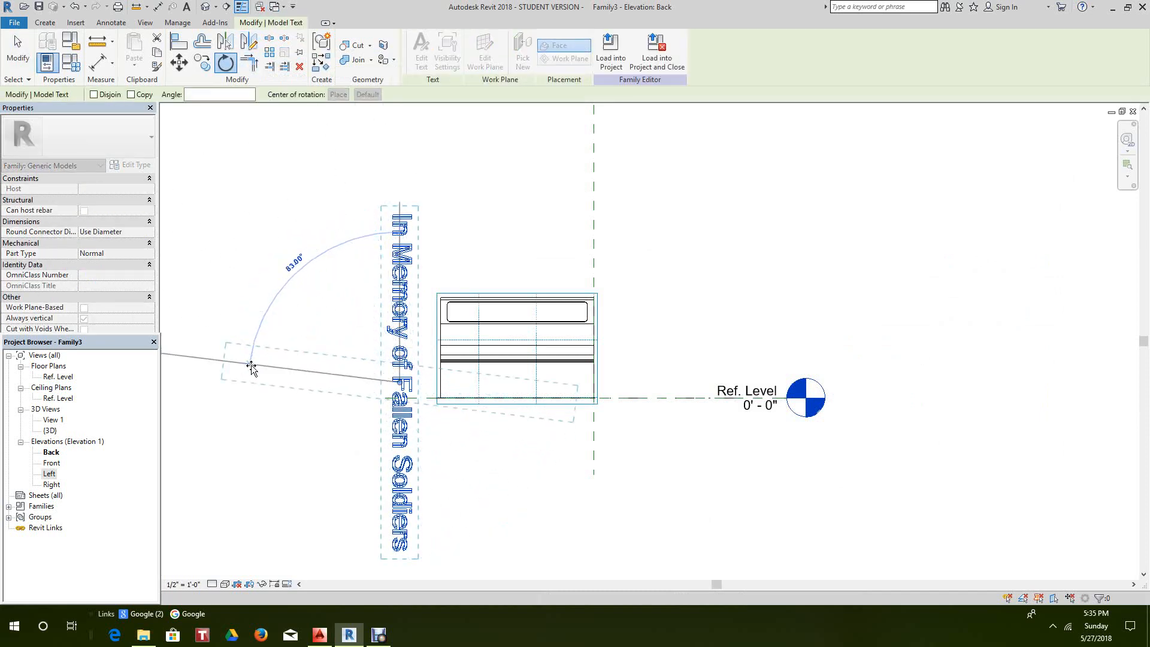
pyautogui.click(242, 381)
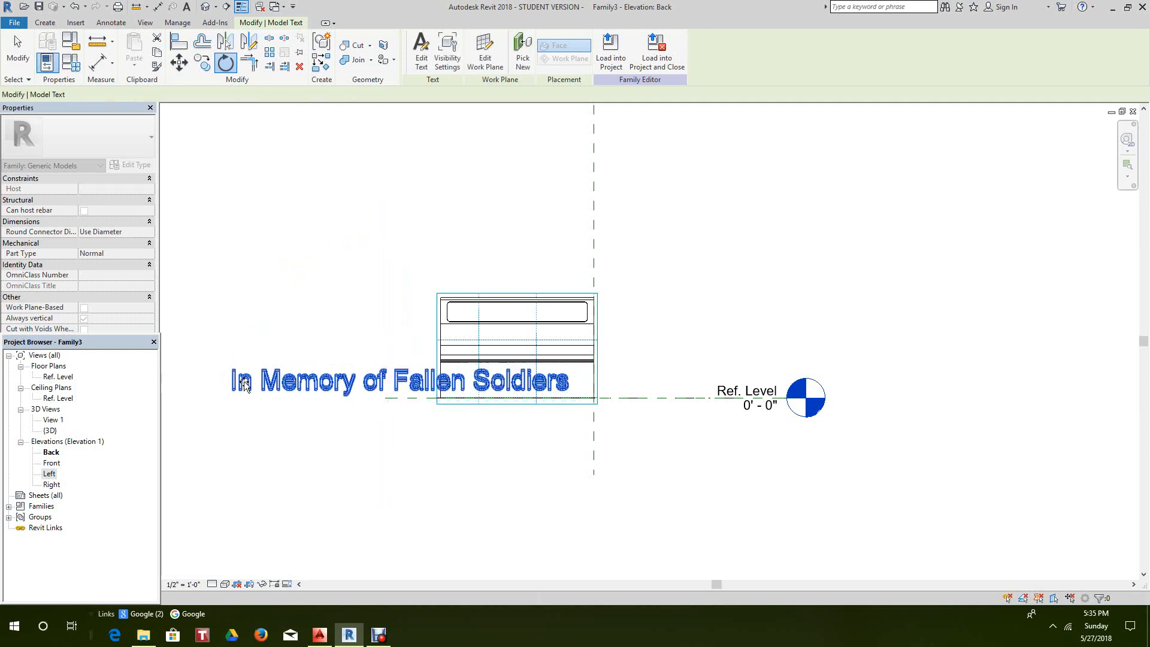
pyautogui.click(319, 444)
# - Duplicate the text type as Model Text 2 with a 2" text size
pyautogui.click(326, 386)
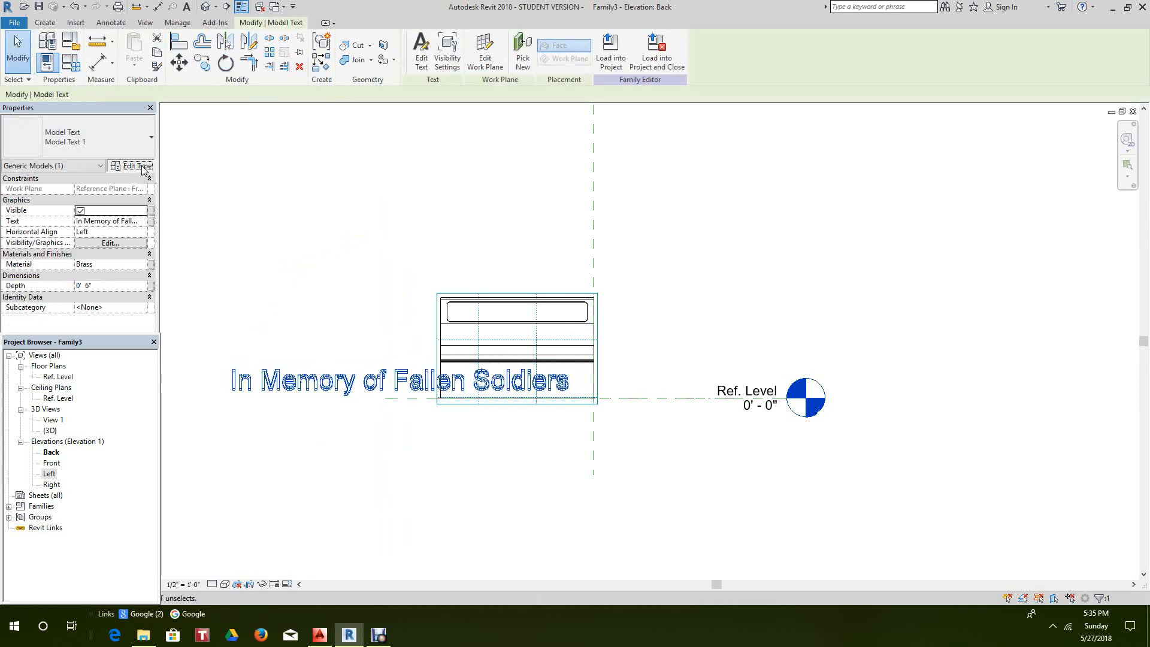
pyautogui.click(132, 164)
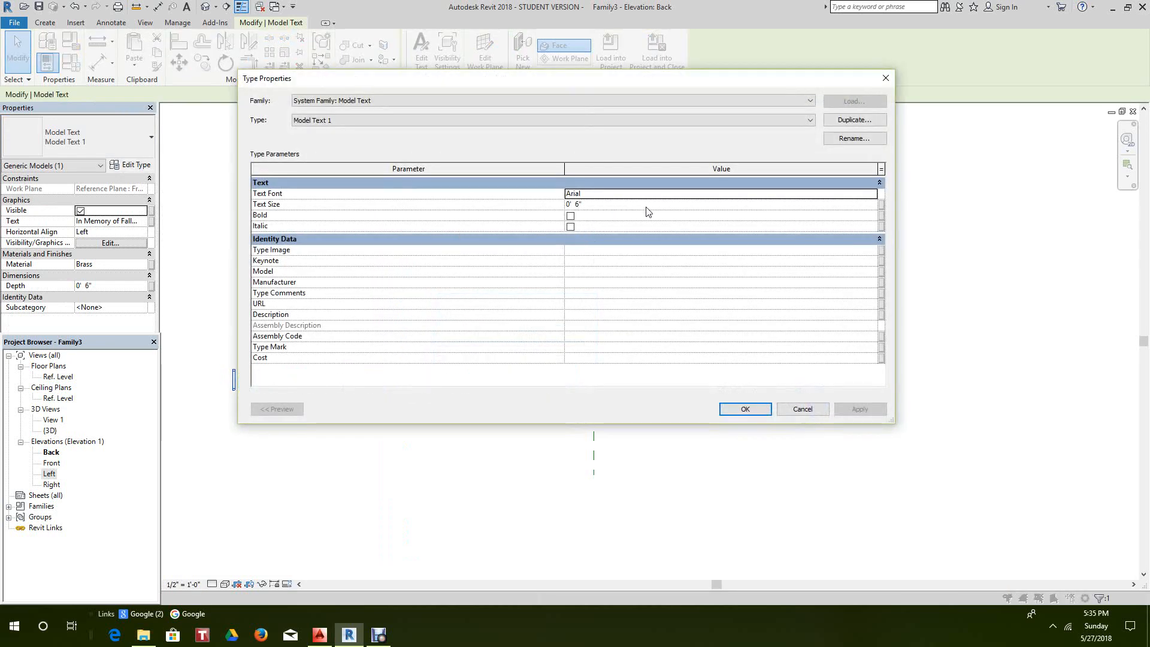
pyautogui.click(872, 119)
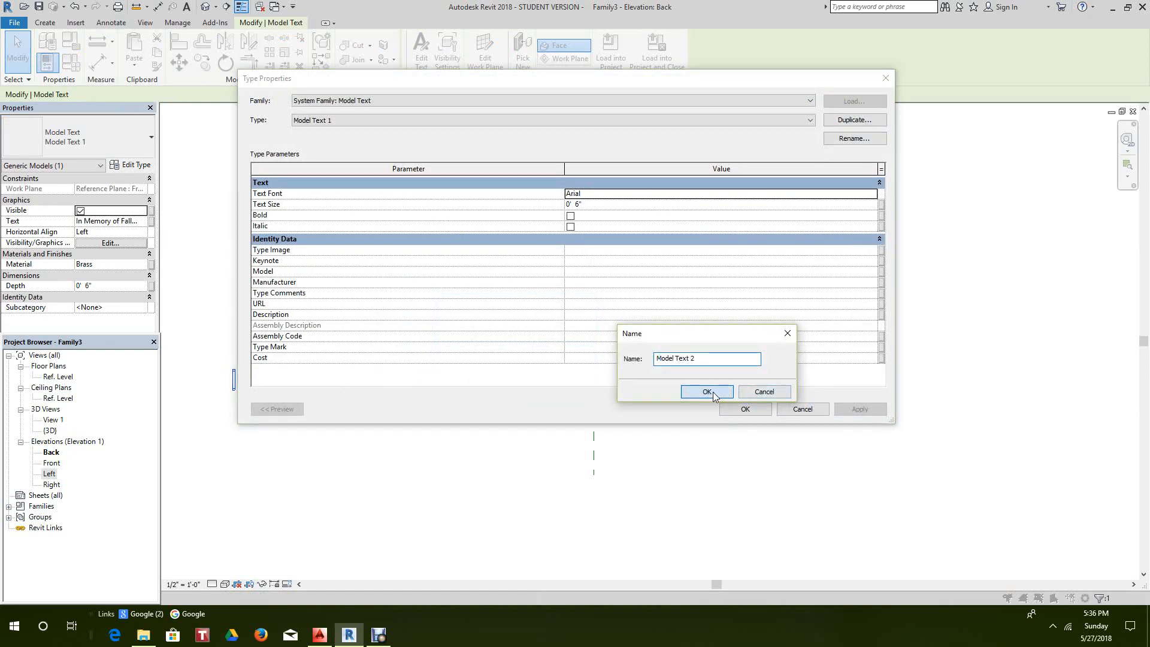
pyautogui.click(706, 391)
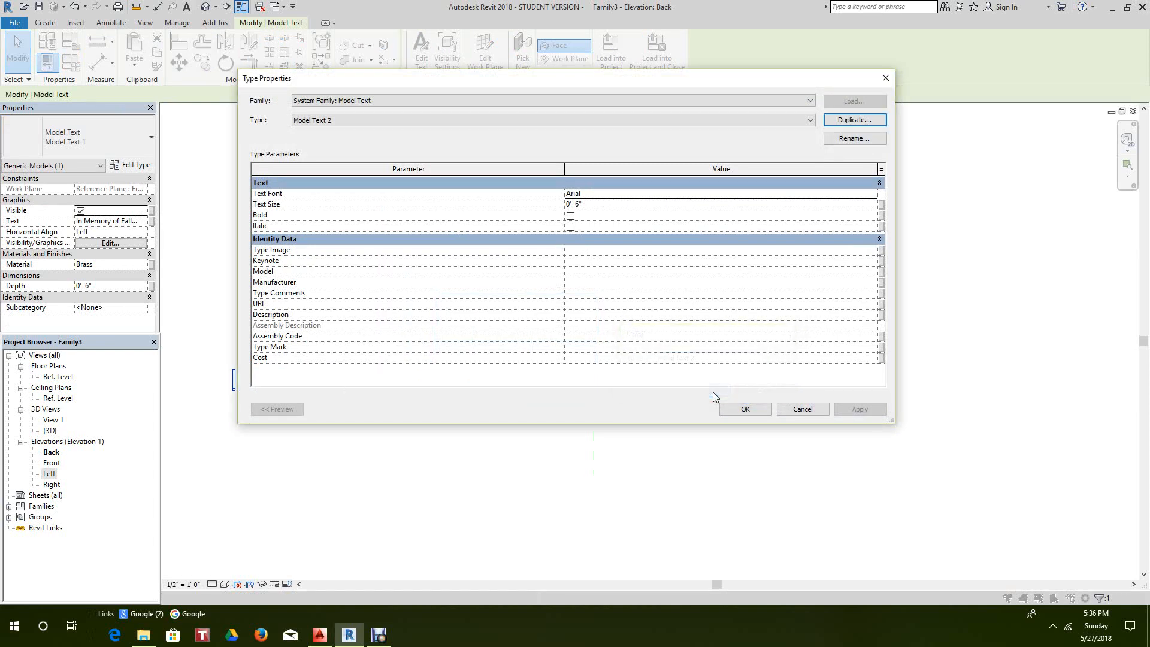
pyautogui.click(576, 205)
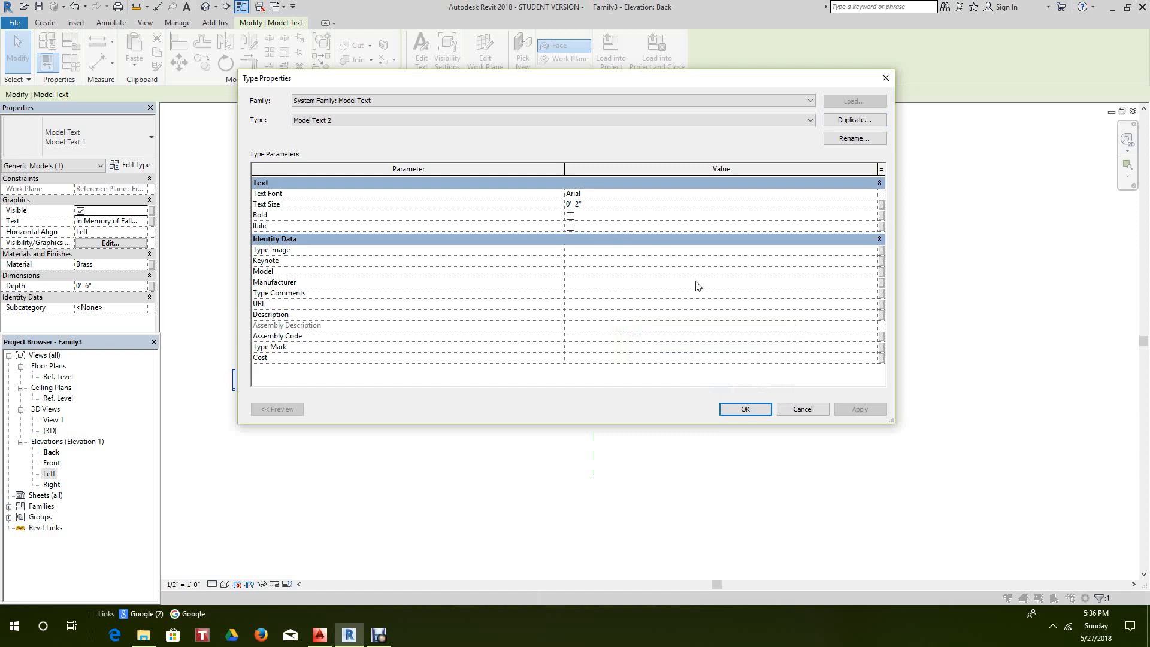
pyautogui.click(745, 409)
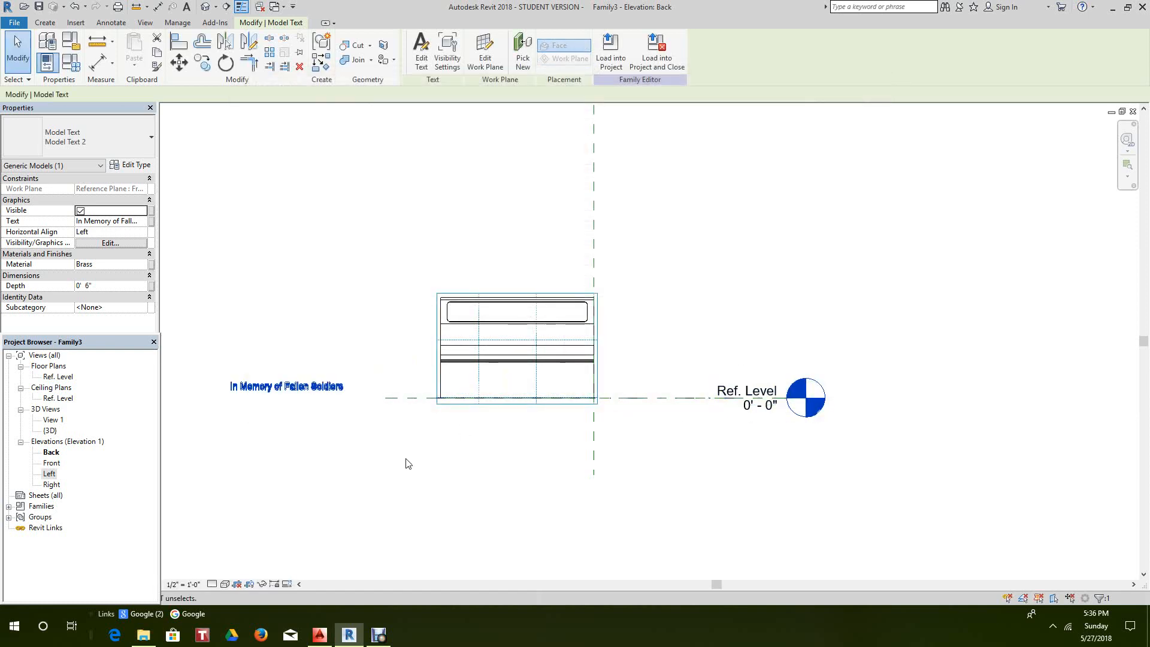
# - Apply the Model Text 2 type to the memorial text and close Type Properties
pyautogui.click(322, 426)
pyautogui.scroll(3, 320, 389)
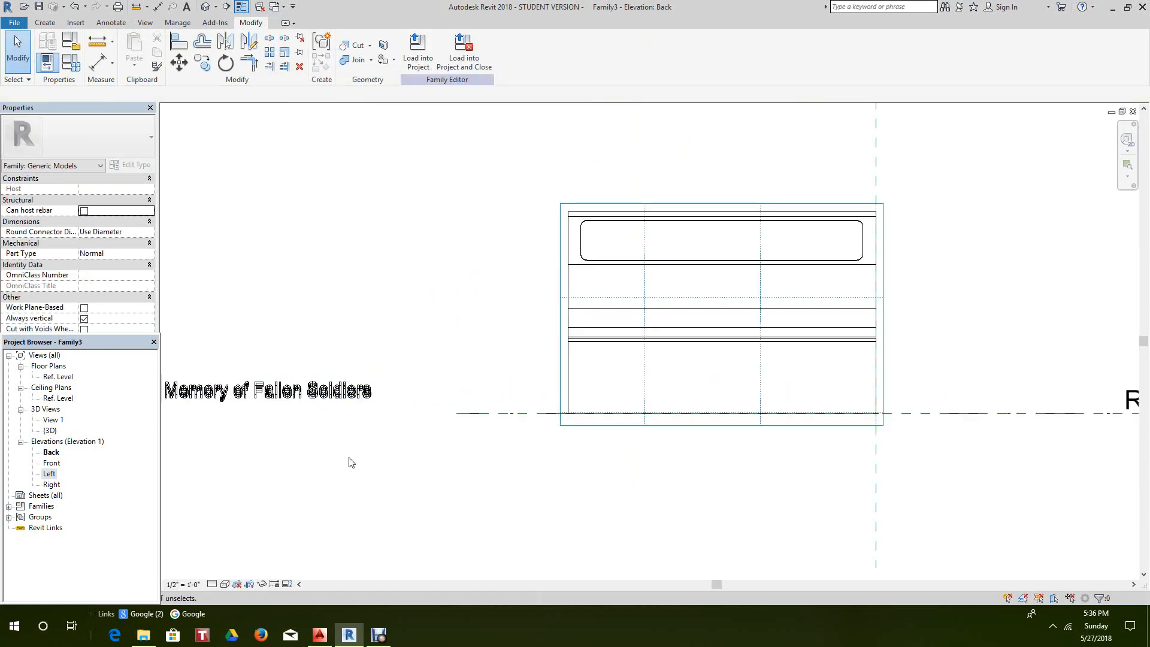
pyautogui.scroll(-1, 353, 467)
pyautogui.moveTo(360, 472); pyautogui.dragTo(358, 474, button='middle')
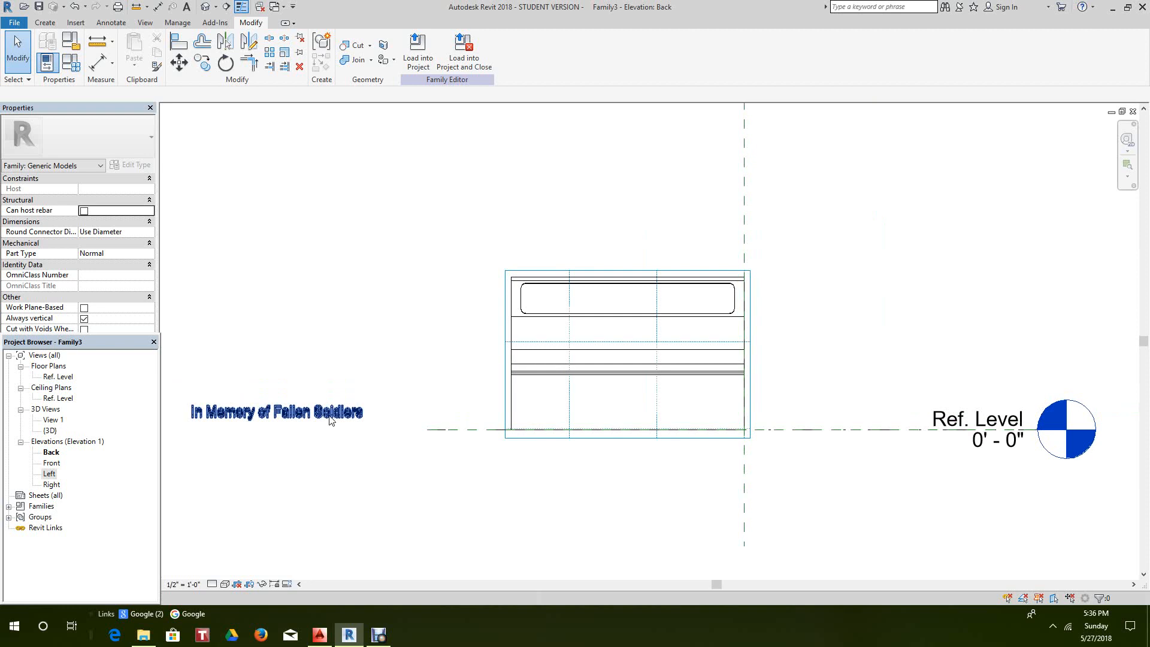
# - Drag the memorial text onto the plaque outline in the Back elevation
pyautogui.click(348, 413)
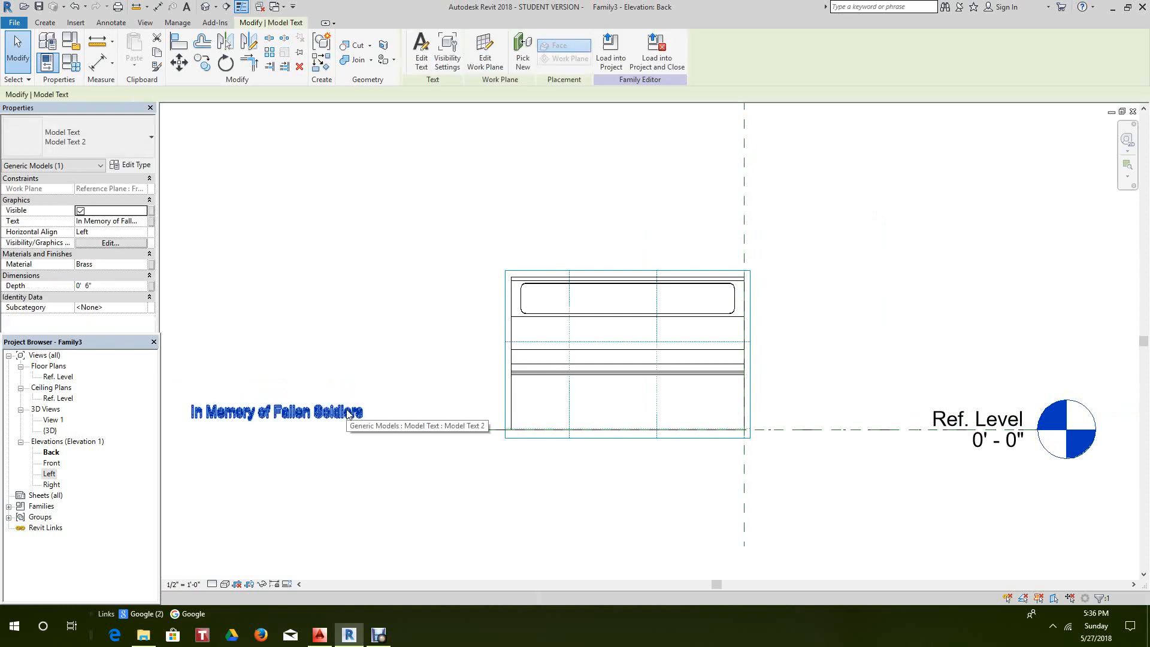
pyautogui.moveTo(347, 413); pyautogui.dragTo(701, 295)
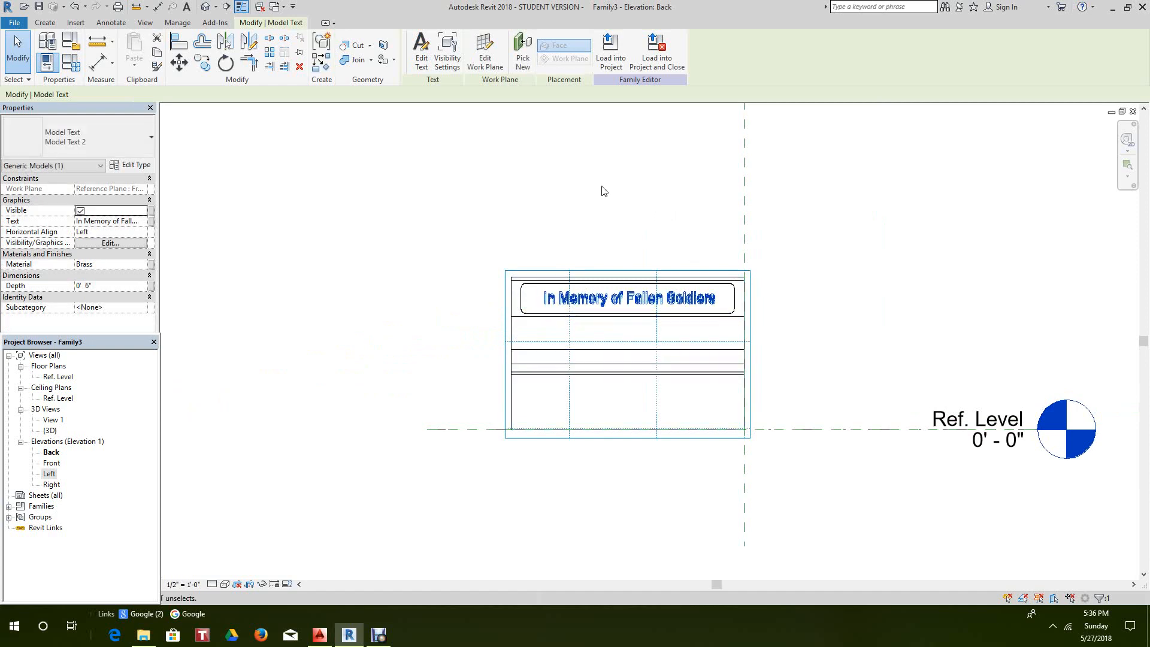
pyautogui.click(389, 162)
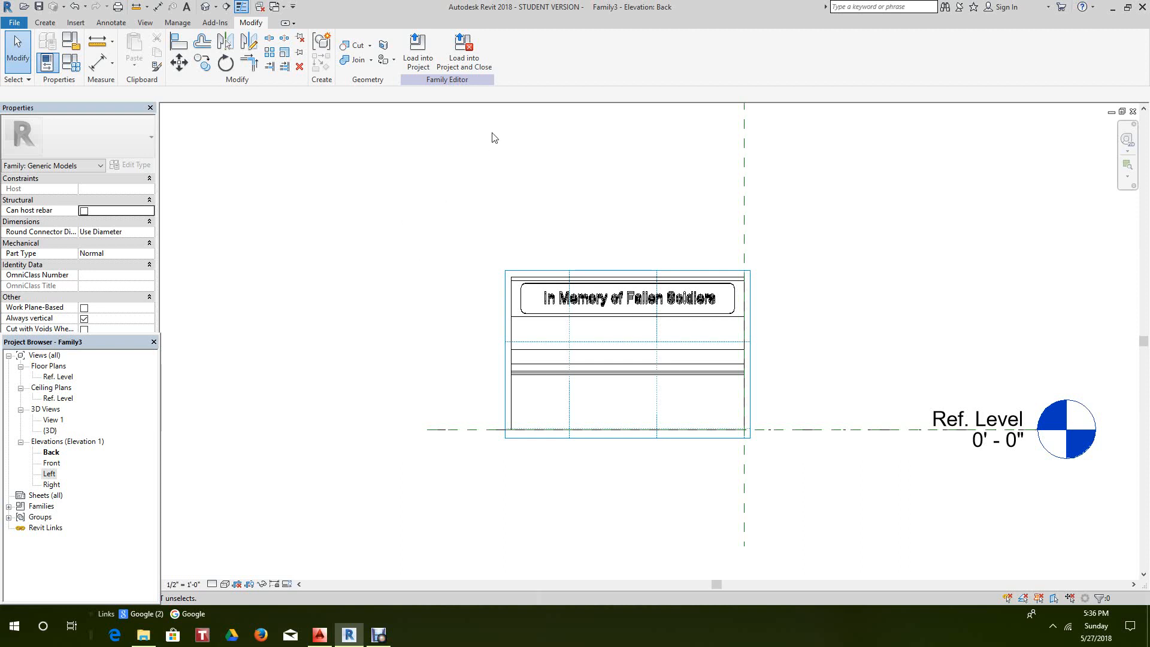
pyautogui.click(55, 26)
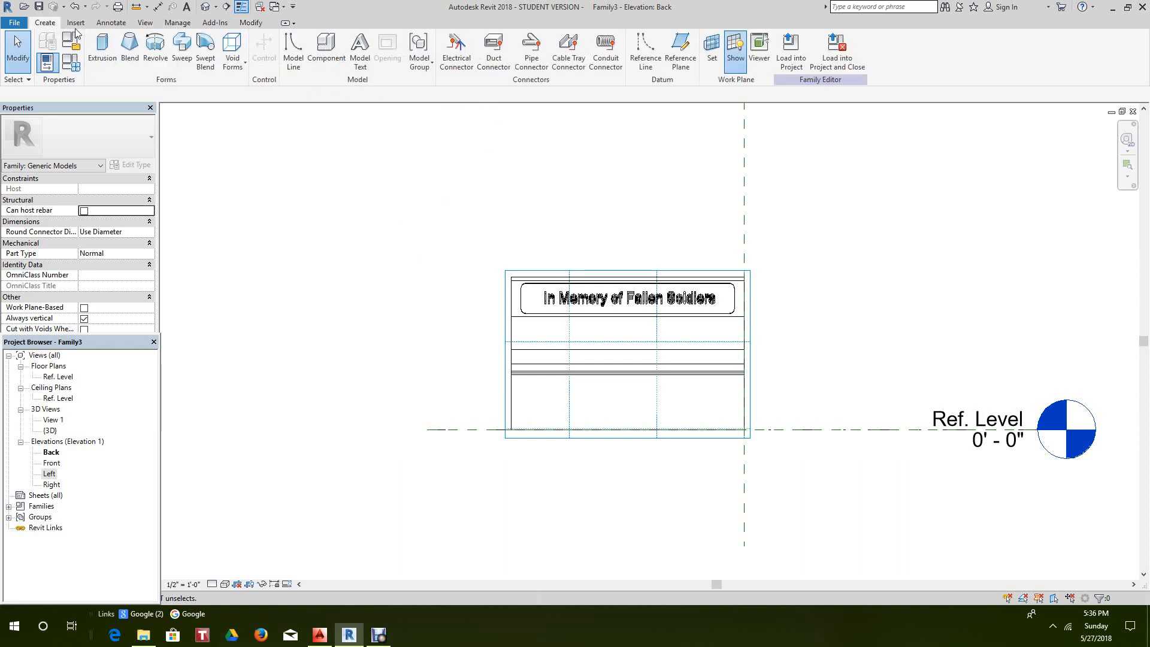
# - Hide the work plane and set the view's detail level to Fine
pyautogui.click(734, 58)
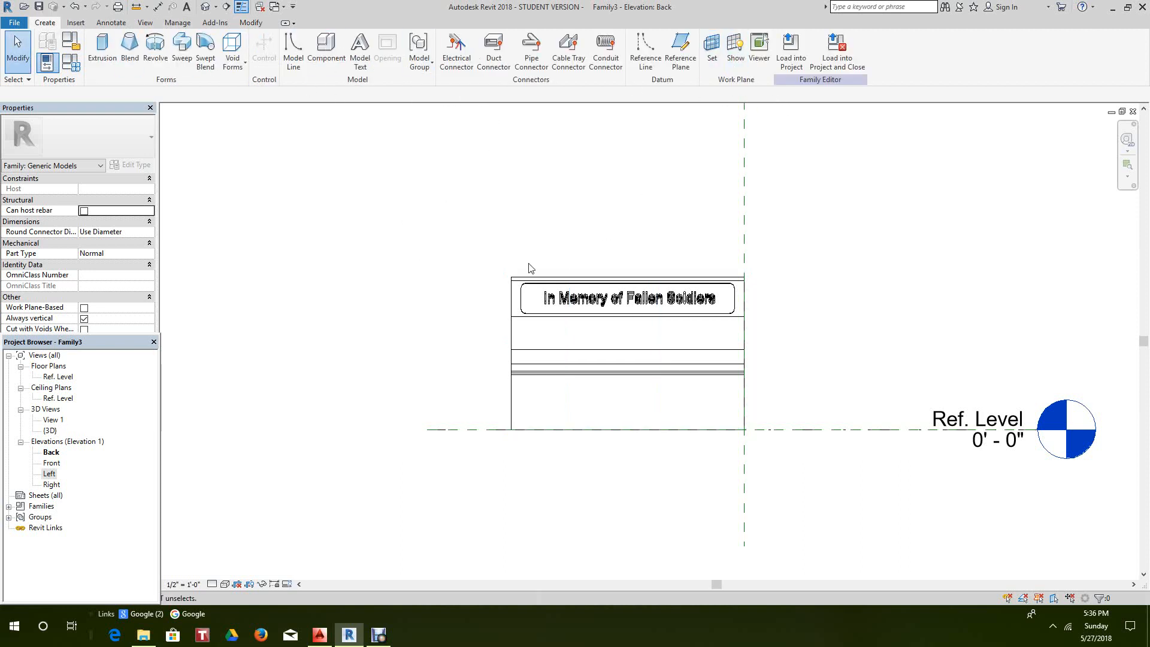
pyautogui.scroll(-1, 455, 211)
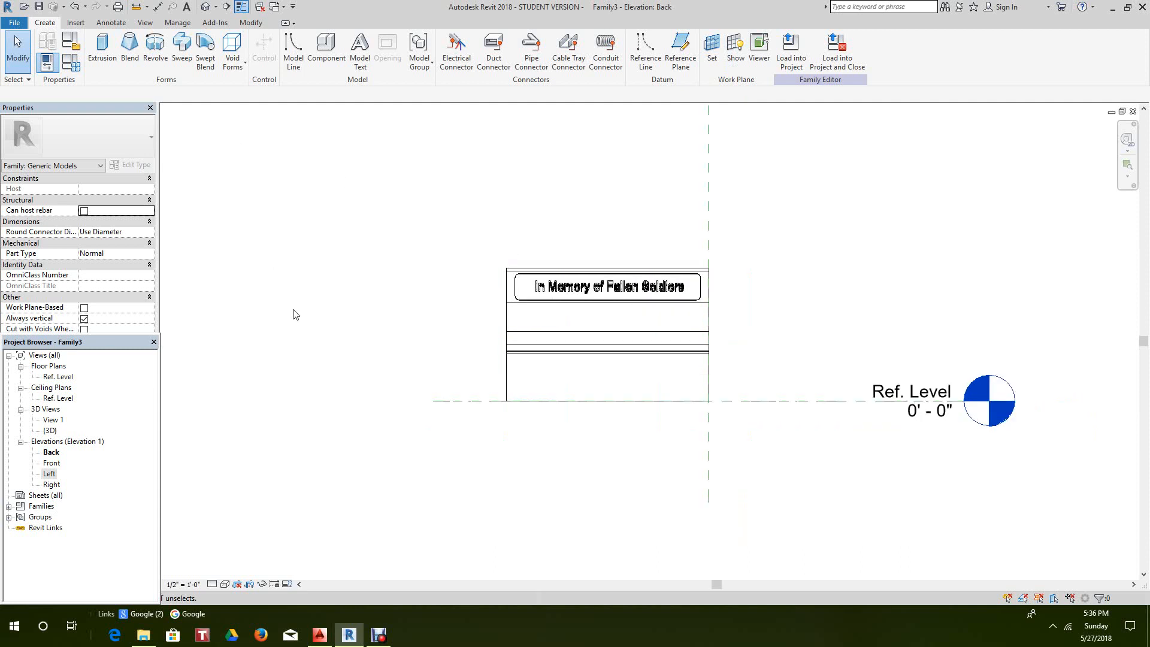
pyautogui.click(226, 584)
pyautogui.click(230, 570)
pyautogui.click(225, 584)
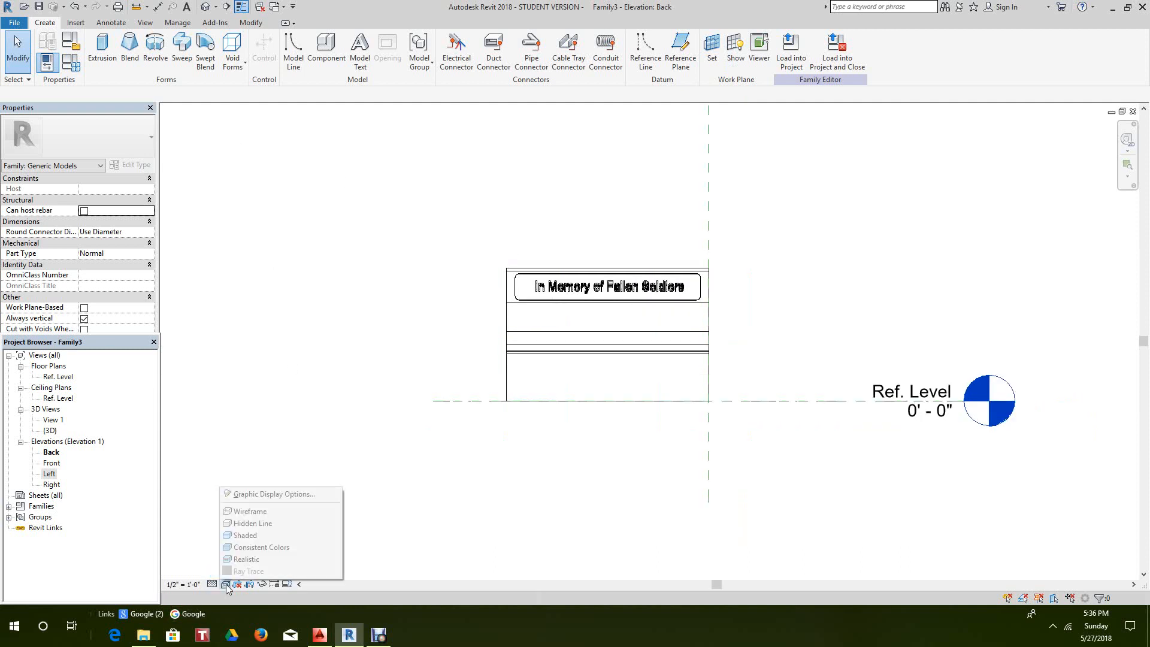
pyautogui.click(255, 449)
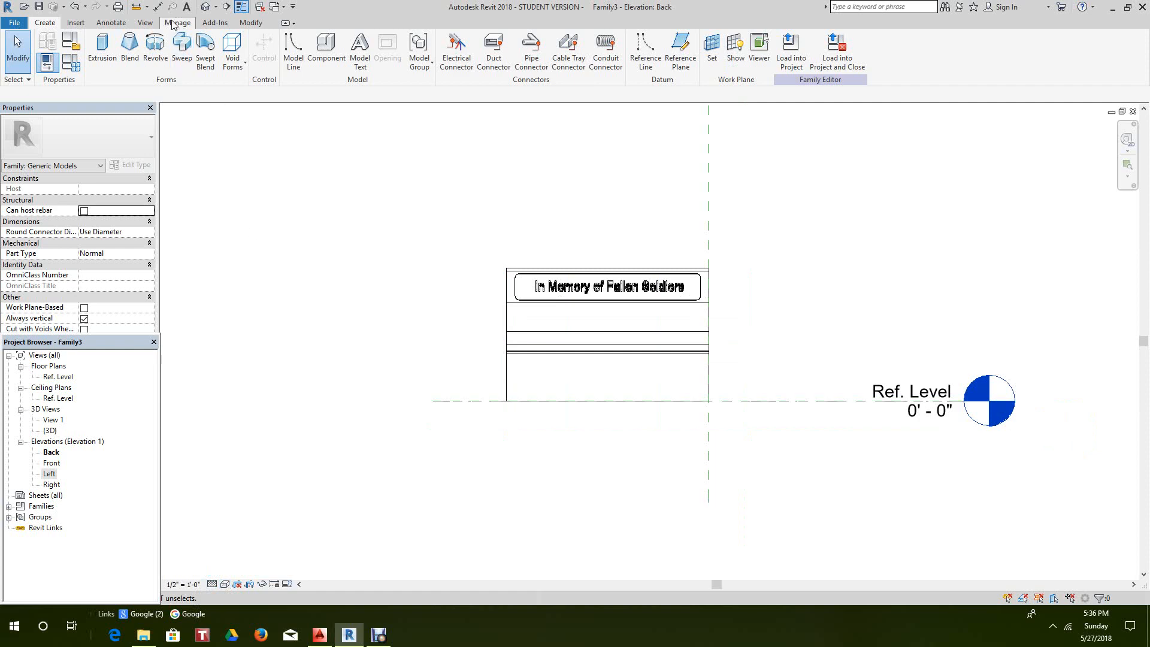
# - Switch to the {3D} view and zoom in on the bench's plaque
pyautogui.click(204, 7)
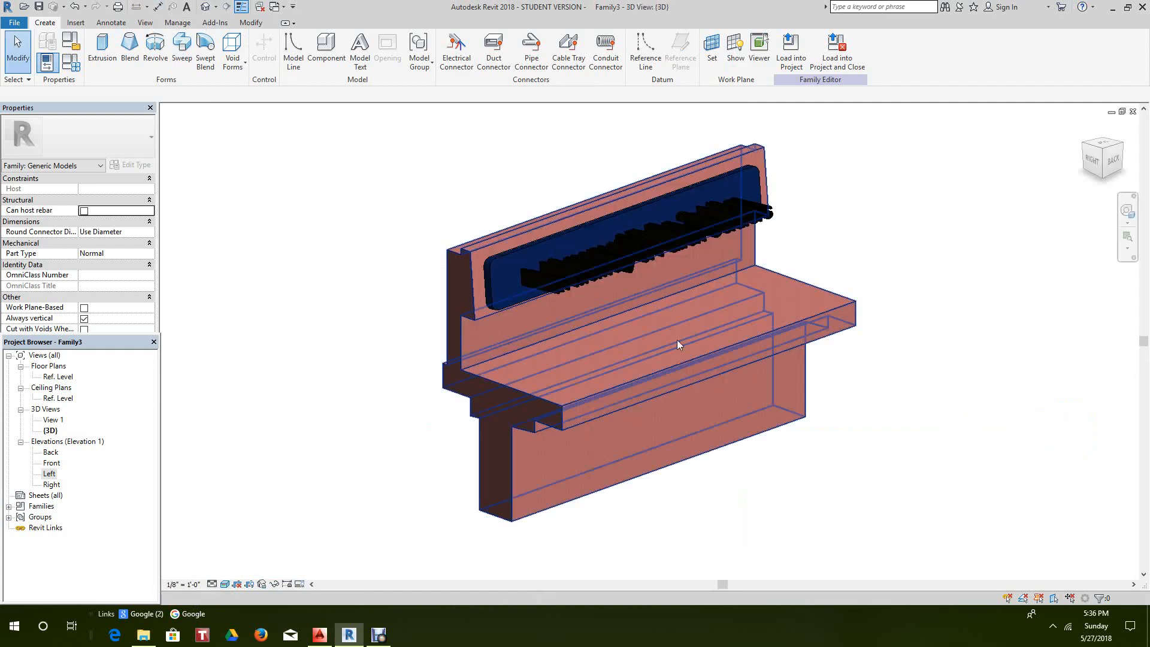
pyautogui.scroll(2, 735, 293)
pyautogui.scroll(-3, 735, 293)
pyautogui.moveTo(395, 343); pyautogui.dragTo(374, 379, button='middle')
pyautogui.scroll(3, 571, 326)
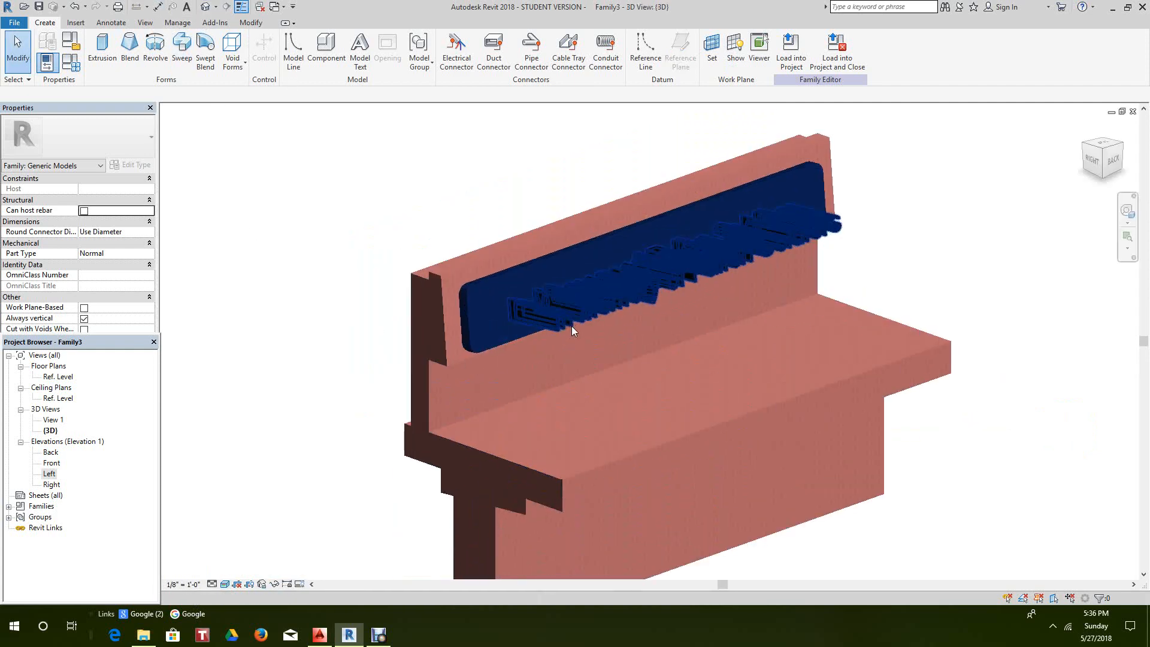
pyautogui.click(567, 315)
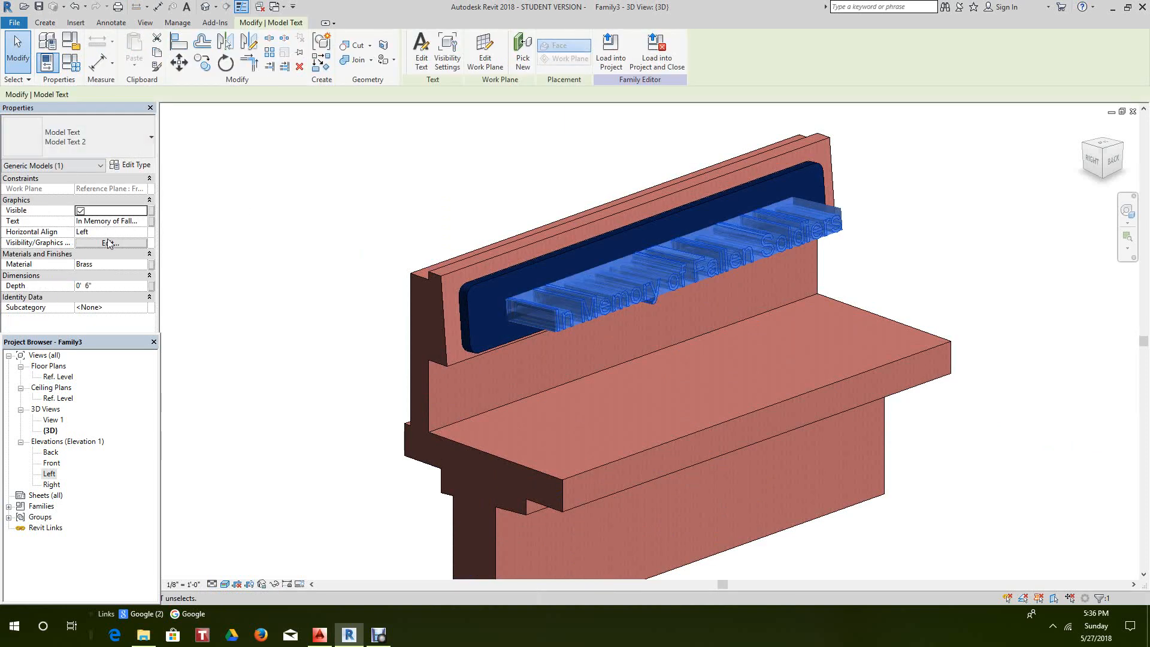
# - Change the model text's Depth from 0' 6" to 0' 1"
pyautogui.click(89, 285)
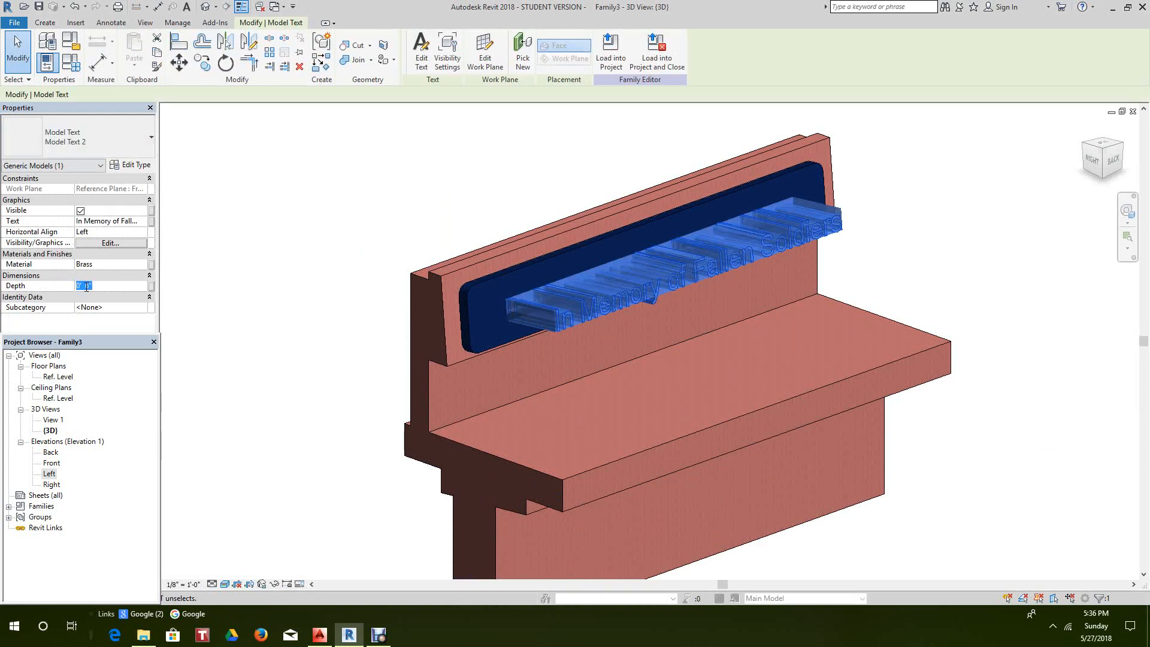
pyautogui.click(85, 286)
pyautogui.press('Return')
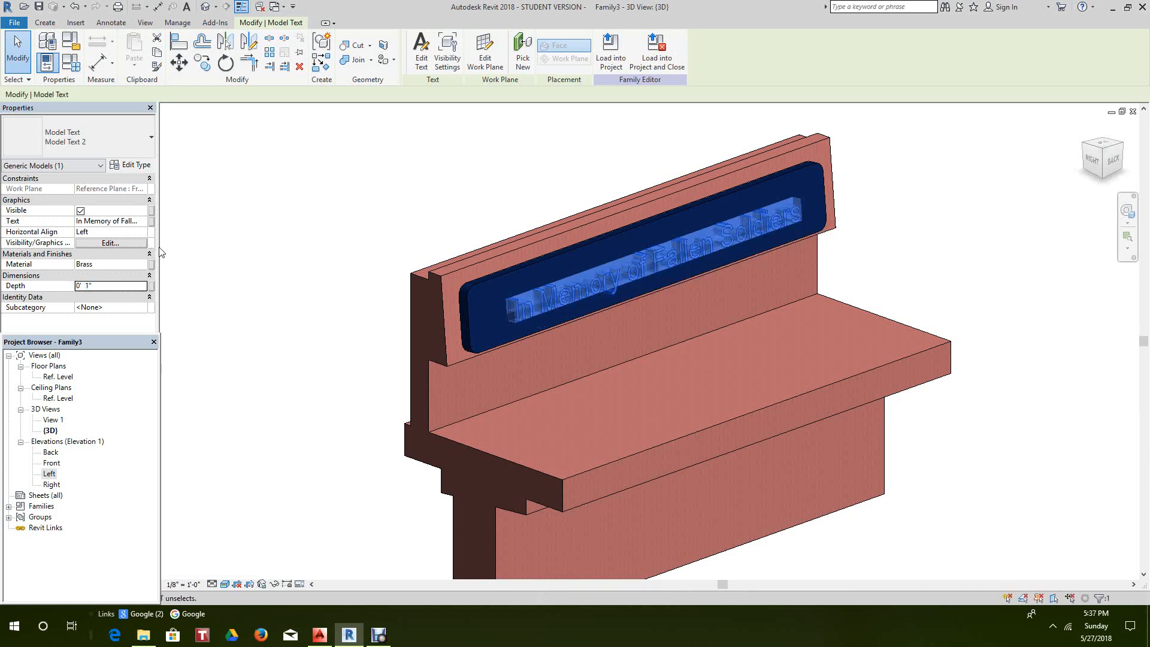
pyautogui.click(230, 259)
# - Orbit and zoom around the bench to inspect the shallower lettering
pyautogui.moveTo(397, 291); pyautogui.dragTo(324, 251, button='middle')
pyautogui.scroll(-2, 321, 253)
pyautogui.scroll(-1, 308, 287)
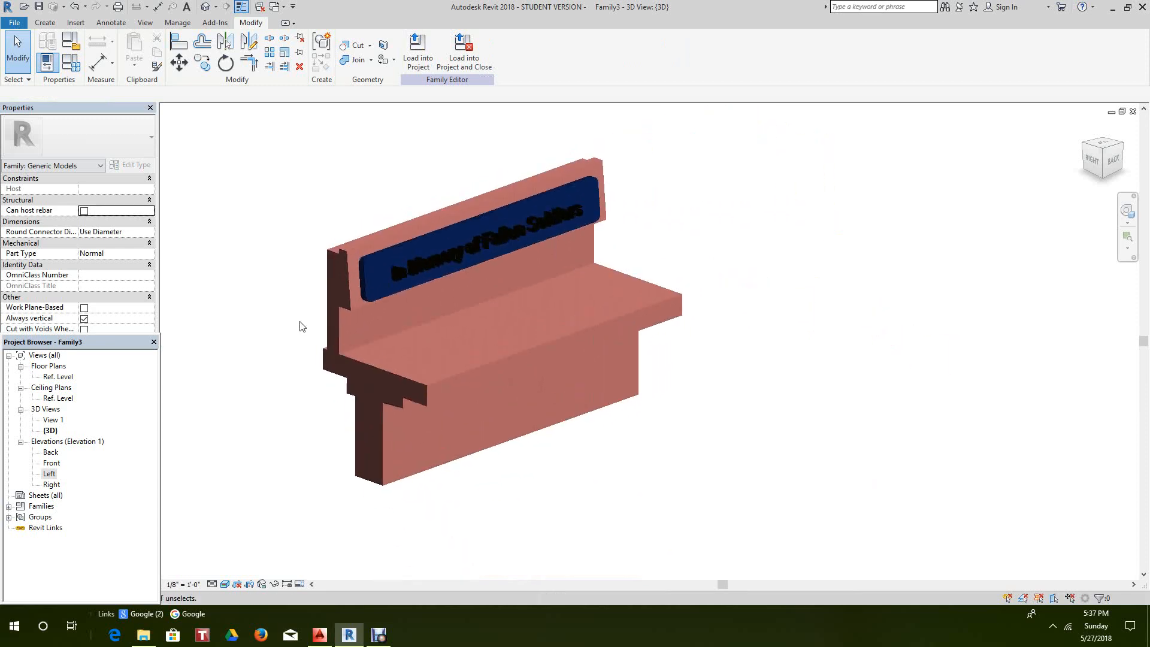
pyautogui.scroll(-3, 301, 324)
pyautogui.scroll(3, 303, 325)
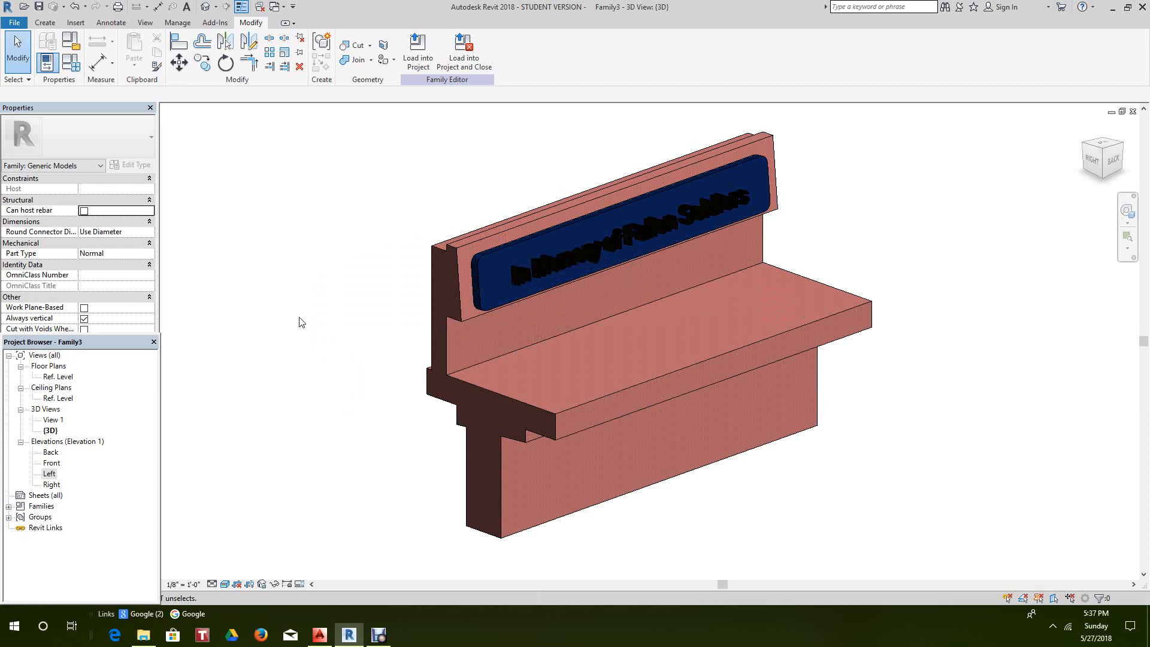
pyautogui.scroll(2, 502, 281)
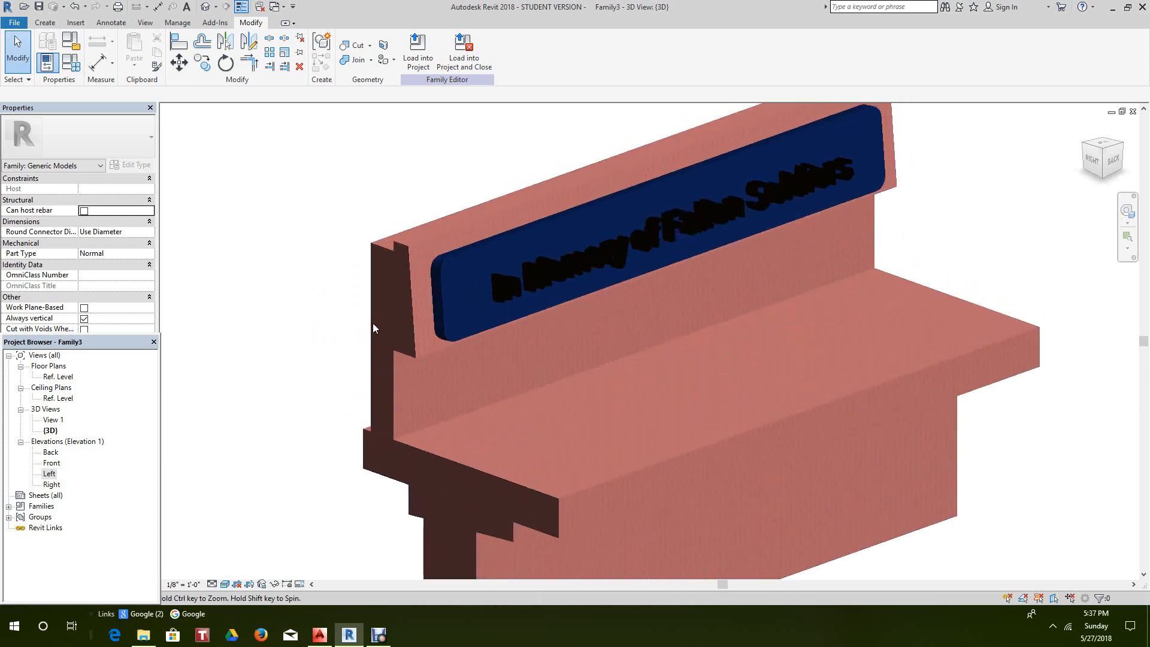
pyautogui.scroll(3, 558, 267)
pyautogui.scroll(1, 559, 259)
pyautogui.scroll(-3, 514, 355)
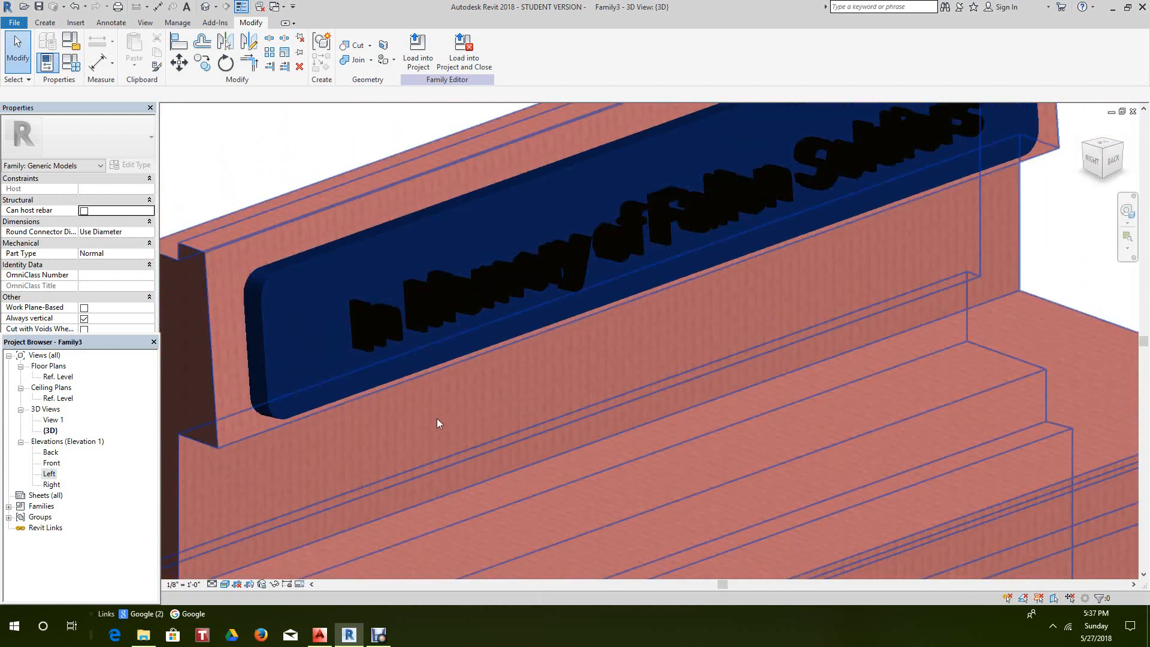
pyautogui.scroll(-2, 337, 443)
pyautogui.moveTo(1117, 164)
pyautogui.mouseDown()
pyautogui.moveTo(1111, 240)
pyautogui.moveTo(1029, 544)
pyautogui.moveTo(946, 572)
pyautogui.moveTo(736, 105)
pyautogui.moveTo(749, 576)
pyautogui.moveTo(856, 108)
pyautogui.moveTo(946, 120)
pyautogui.moveTo(839, 131)
pyautogui.moveTo(843, 149)
pyautogui.moveTo(973, 188)
pyautogui.moveTo(198, 200)
pyautogui.moveTo(227, 210)
pyautogui.mouseUp()
pyautogui.scroll(-2, 895, 206)
pyautogui.moveTo(896, 206); pyautogui.dragTo(890, 161, button='middle')
pyautogui.scroll(1, 734, 199)
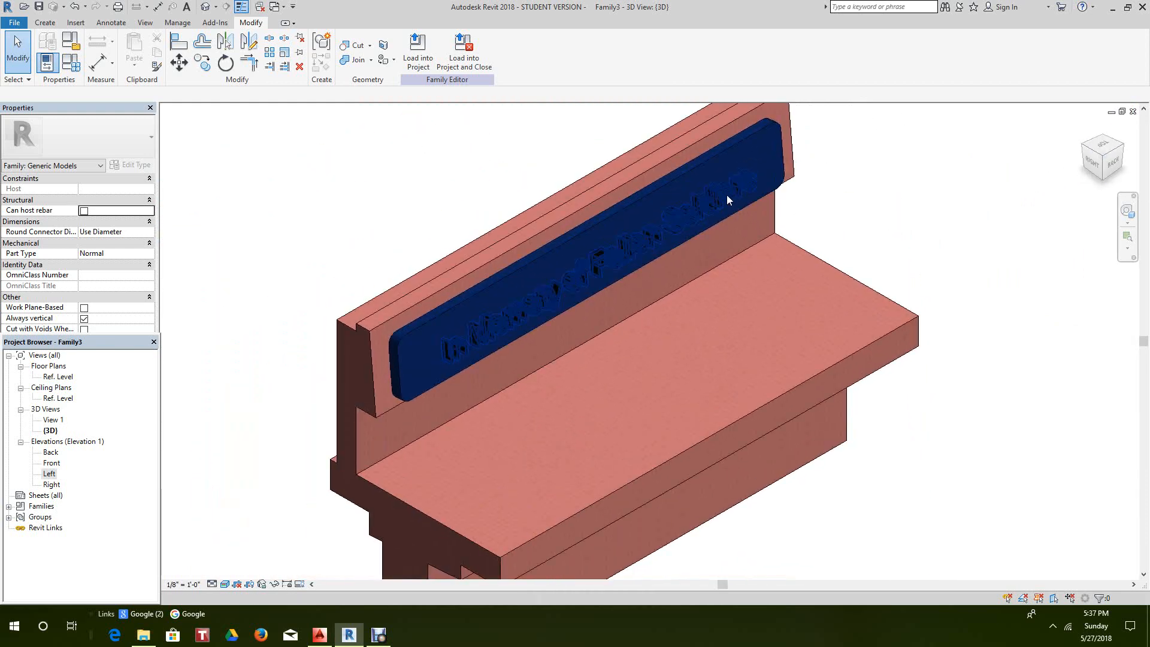
# - Set the model text's Depth to 0' 0 1/4"
pyautogui.click(727, 195)
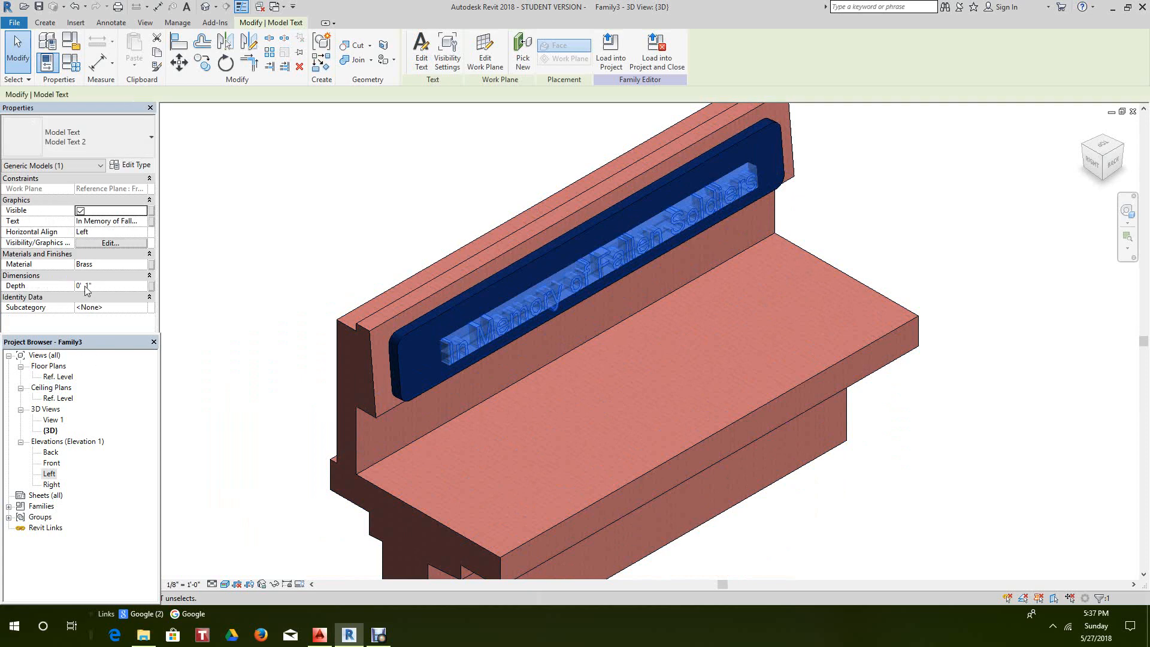
pyautogui.click(86, 287)
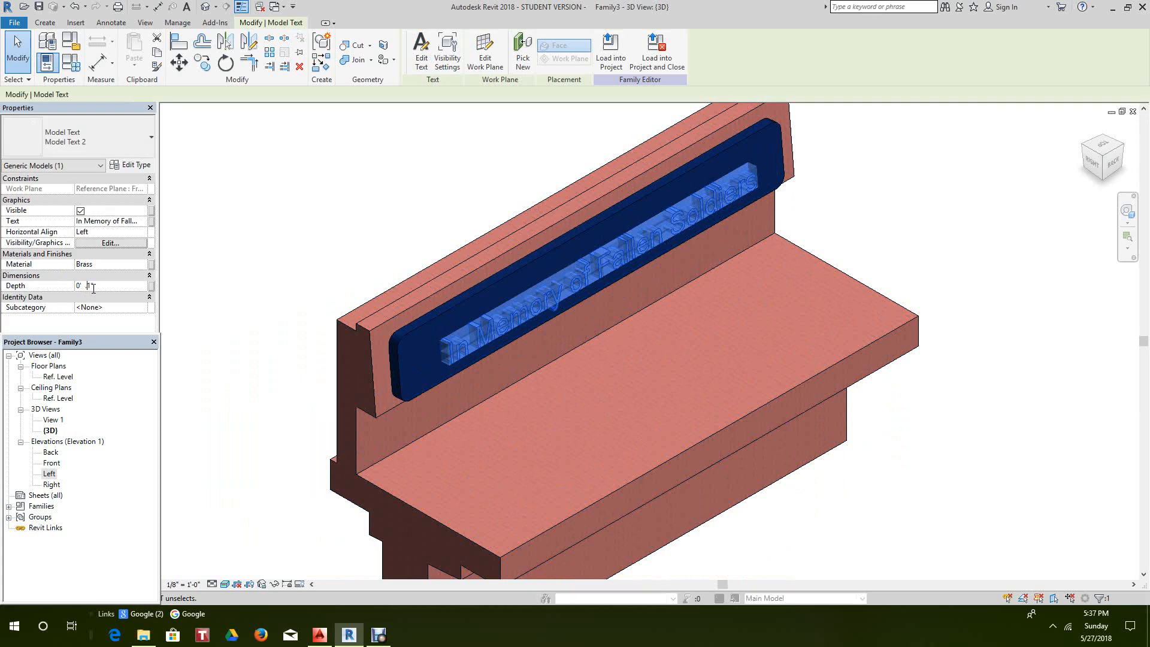
pyautogui.click(275, 258)
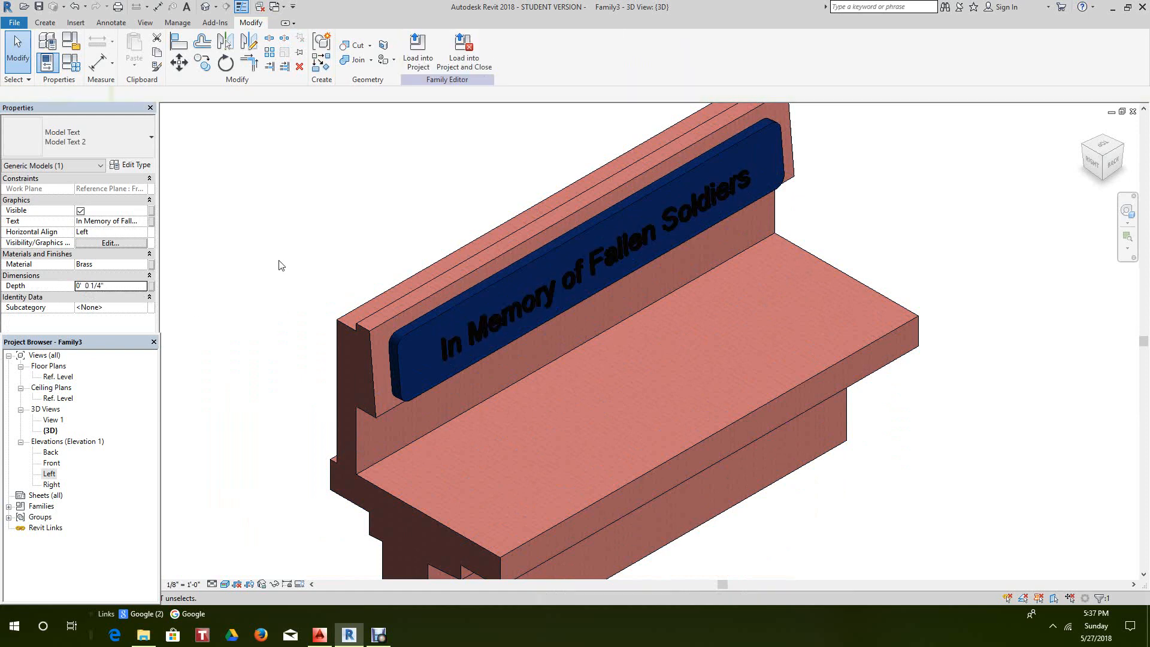
pyautogui.scroll(3, 467, 341)
pyautogui.scroll(-4, 439, 347)
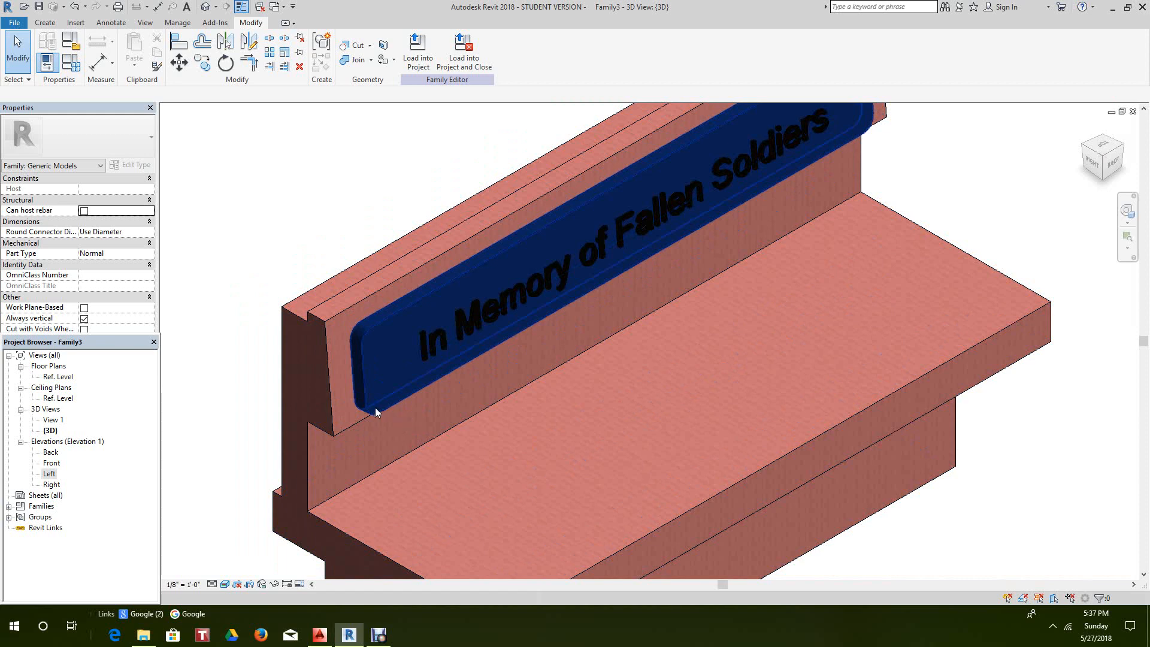
# - Check the plaque's extrusion end value unchanged and zoom to fit the whole bench
pyautogui.click(376, 407)
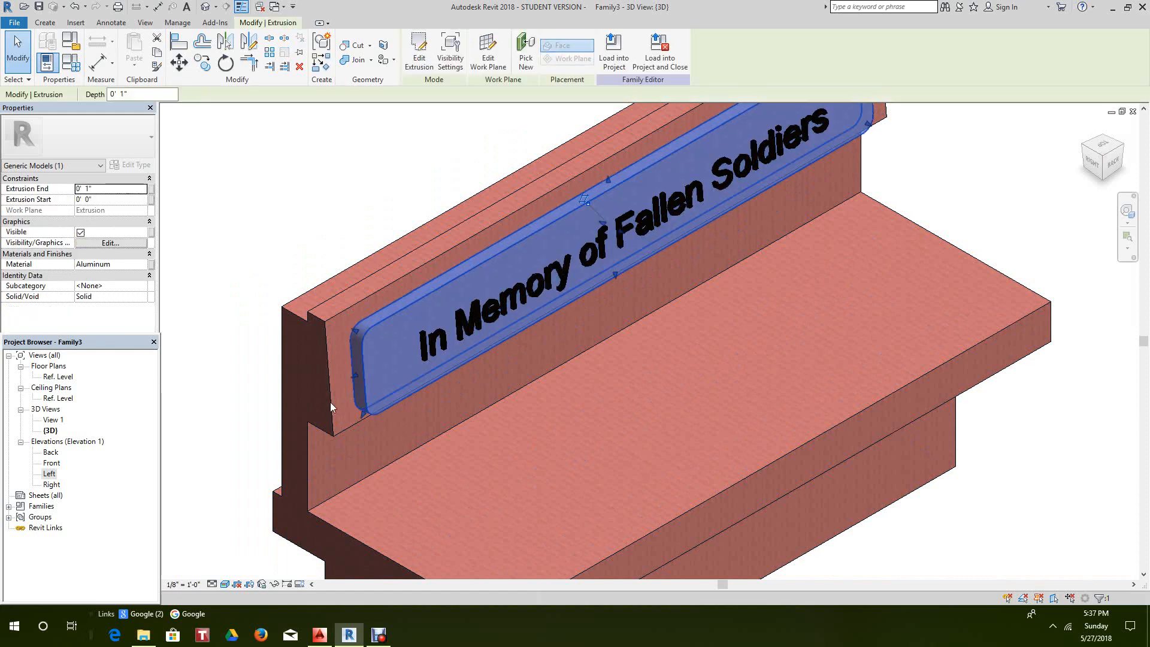
pyautogui.click(88, 189)
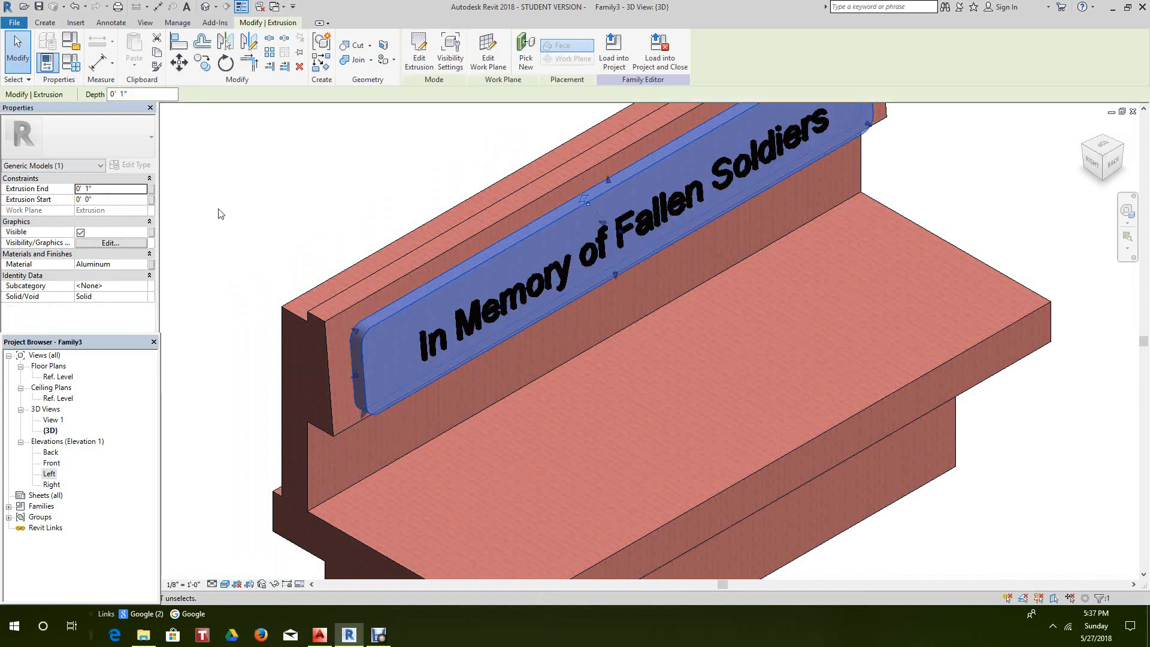
pyautogui.click(220, 213)
pyautogui.scroll(-1, 222, 215)
pyautogui.moveTo(229, 218); pyautogui.dragTo(246, 224, button='middle')
pyautogui.scroll(-3, 231, 209)
pyautogui.middleClick(247, 223)
pyautogui.middleClick(248, 223)
pyautogui.click(841, 147)
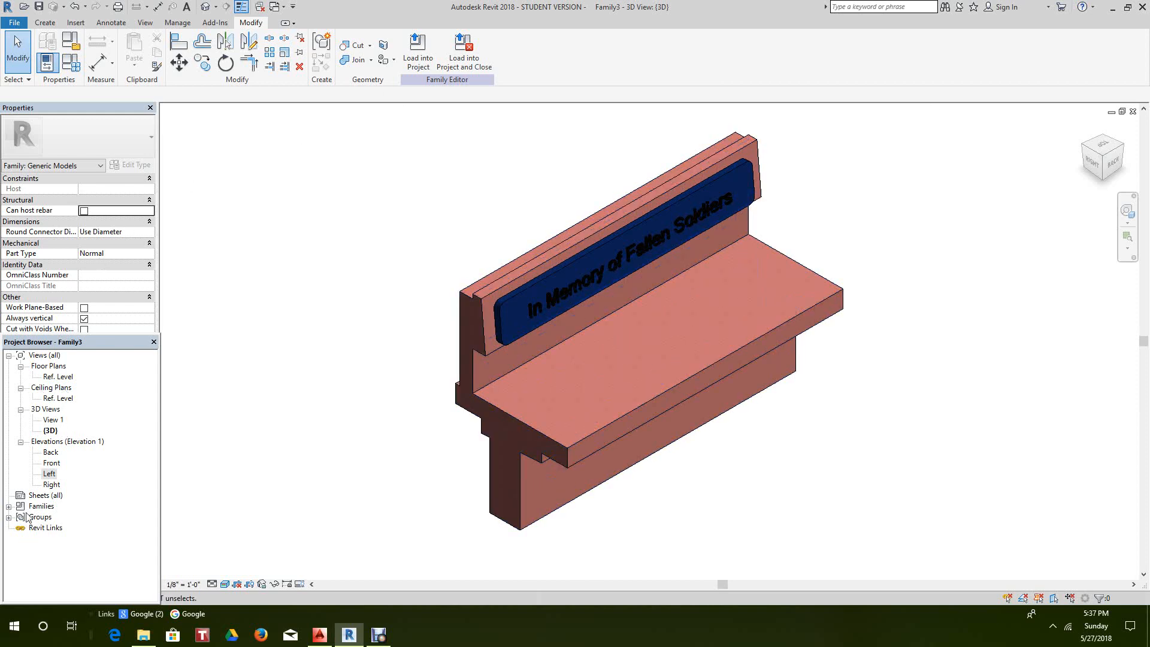
# - Open the family's Back elevation and zoom in on the memorial plaque
pyautogui.doubleClick(51, 452)
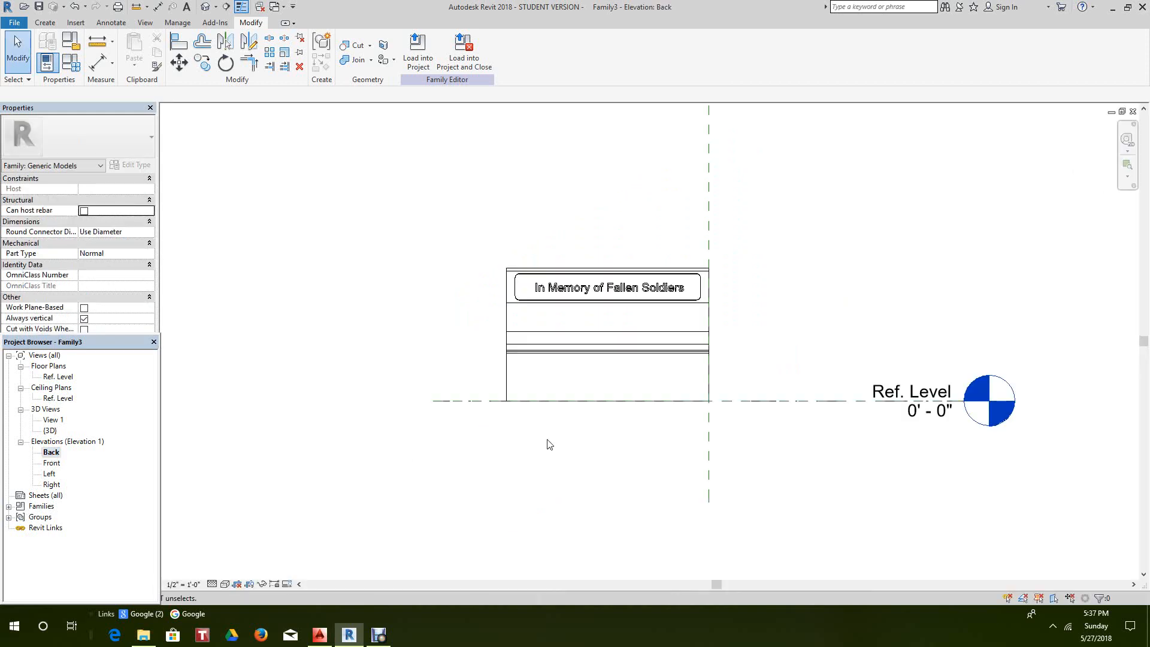
pyautogui.moveTo(547, 444); pyautogui.dragTo(512, 505, button='middle')
pyautogui.scroll(3, 532, 474)
pyautogui.scroll(1, 533, 463)
pyautogui.scroll(1, 533, 464)
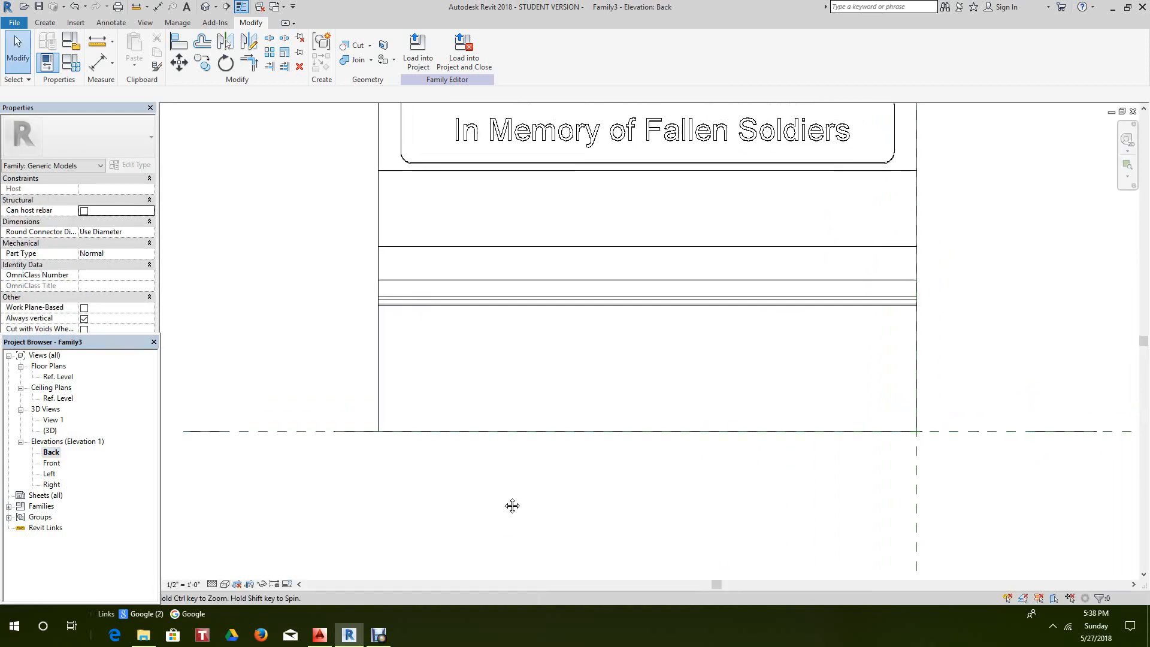
pyautogui.scroll(-2, 482, 501)
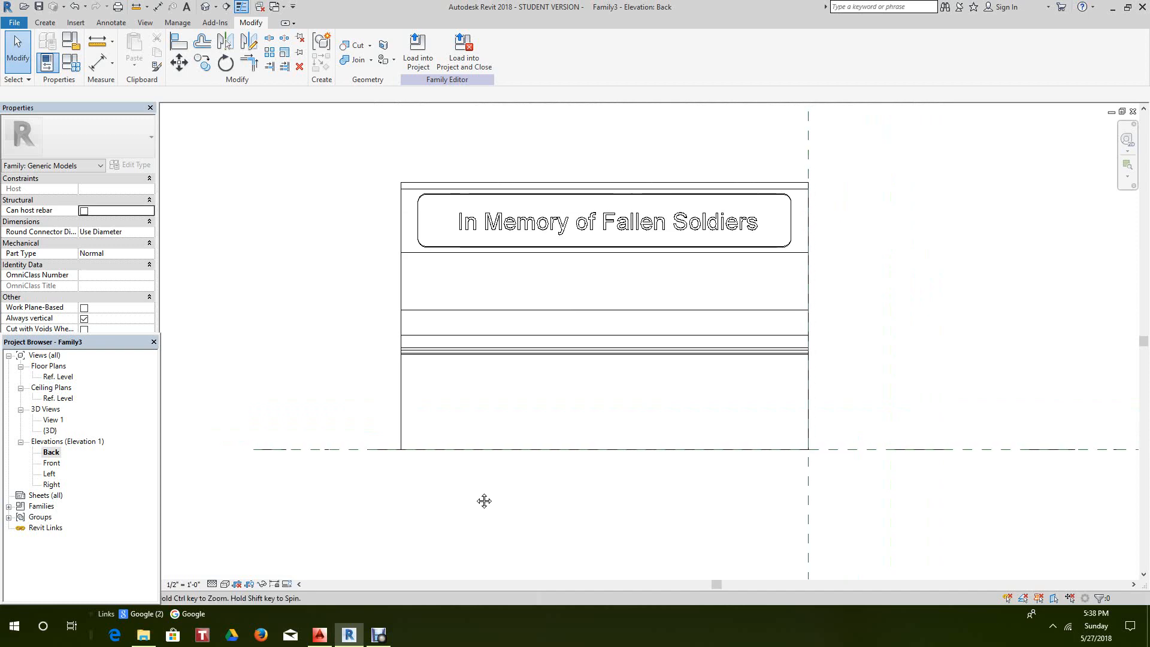
# - Look through the Void Forms list on the Create tab without choosing a type
pyautogui.click(46, 23)
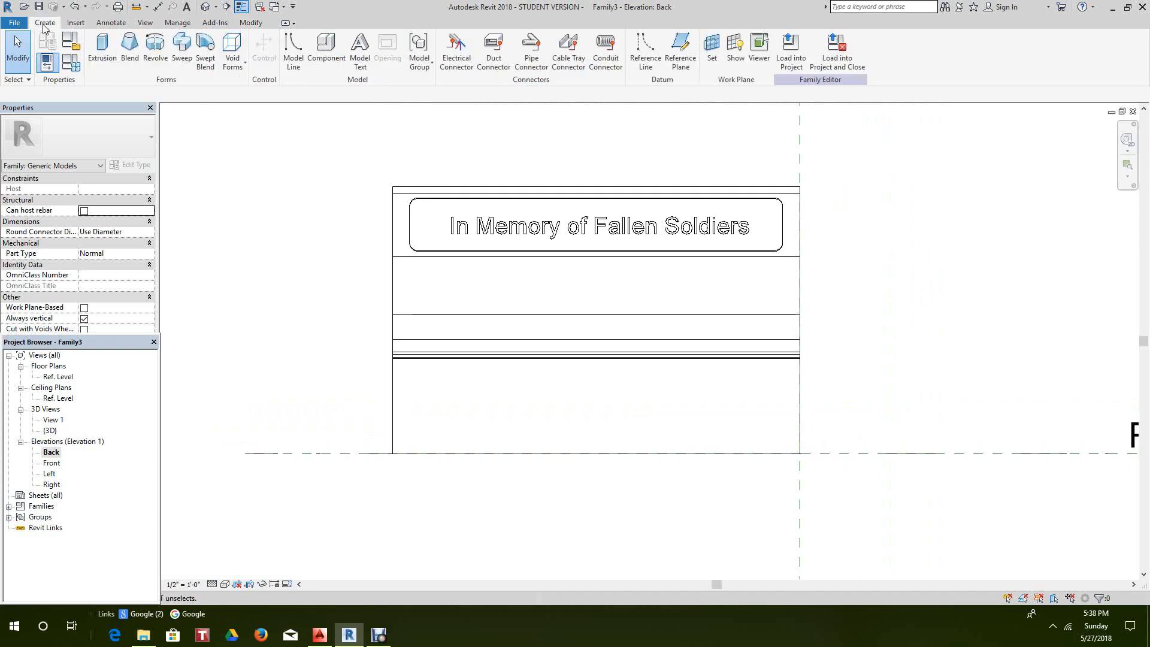
pyautogui.click(233, 63)
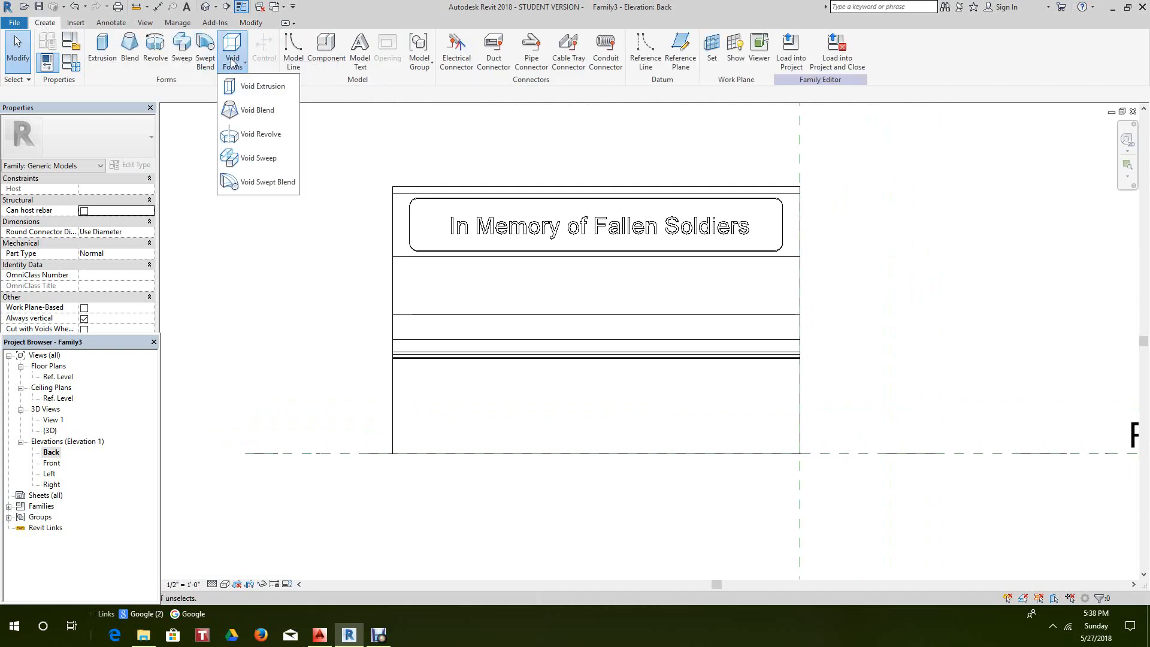
pyautogui.click(265, 286)
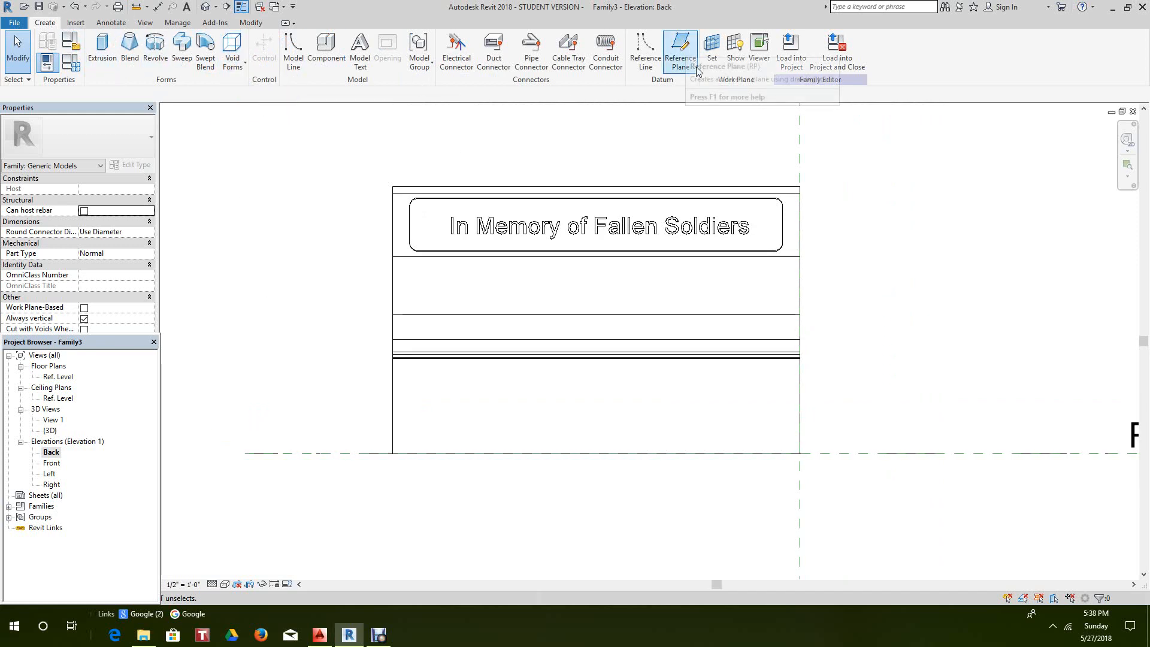
# - Set a new work plane with the Pick a plane option, ready to pick on the bench
pyautogui.click(712, 53)
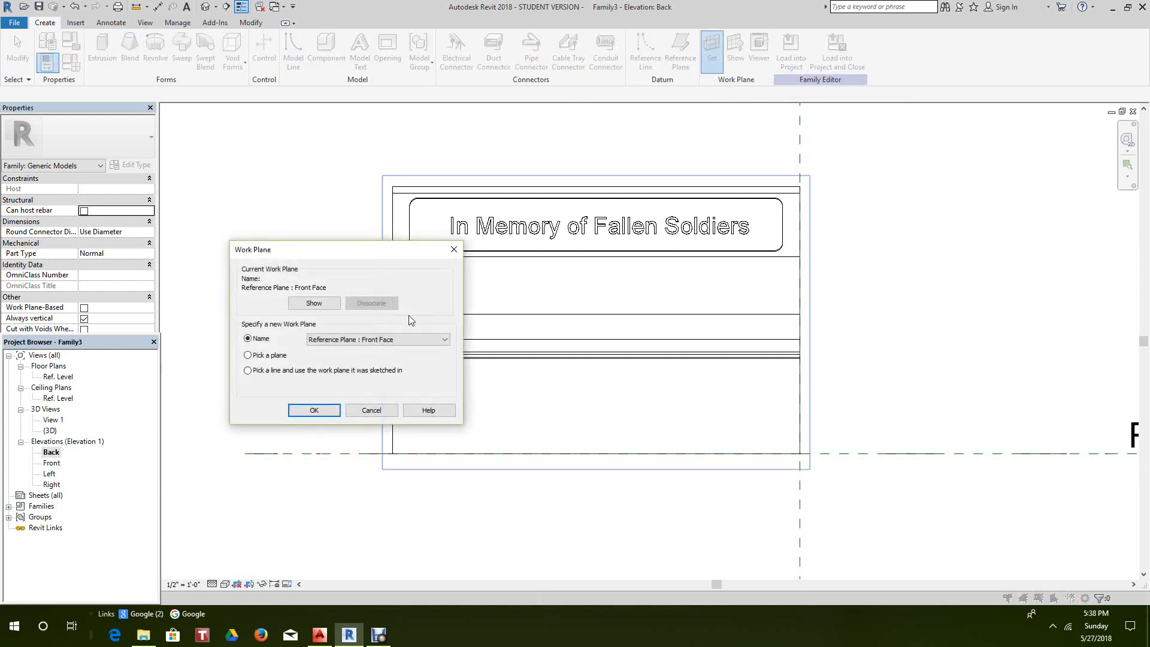
pyautogui.click(248, 355)
pyautogui.click(313, 410)
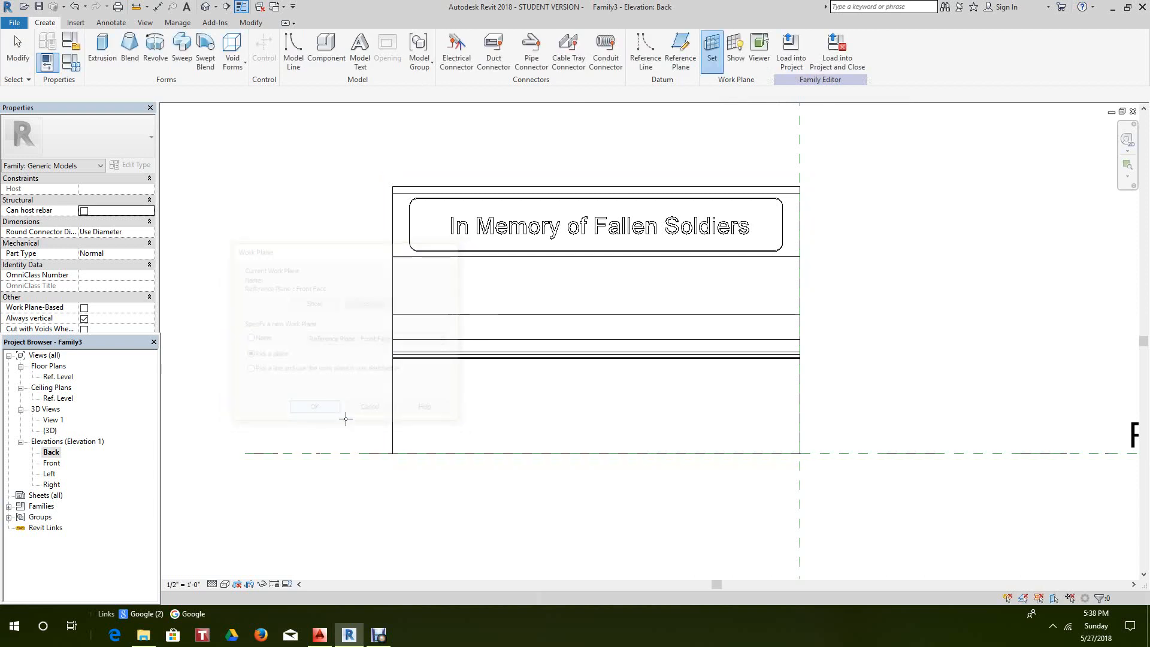
pyautogui.scroll(2, 672, 436)
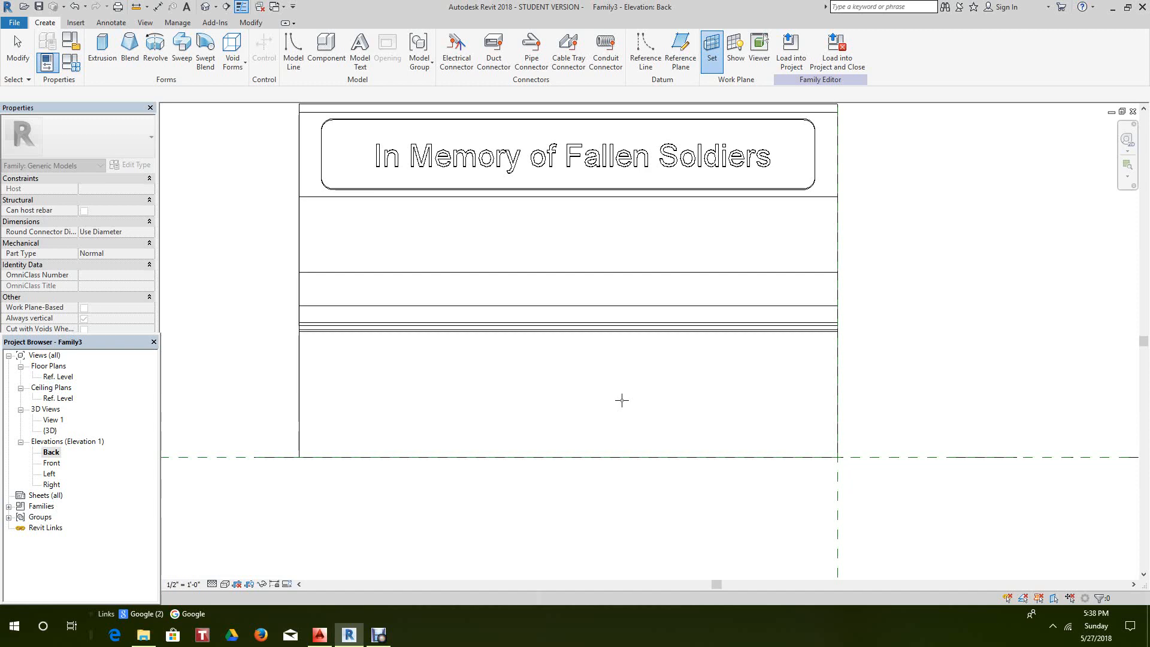
pyautogui.scroll(1, 622, 400)
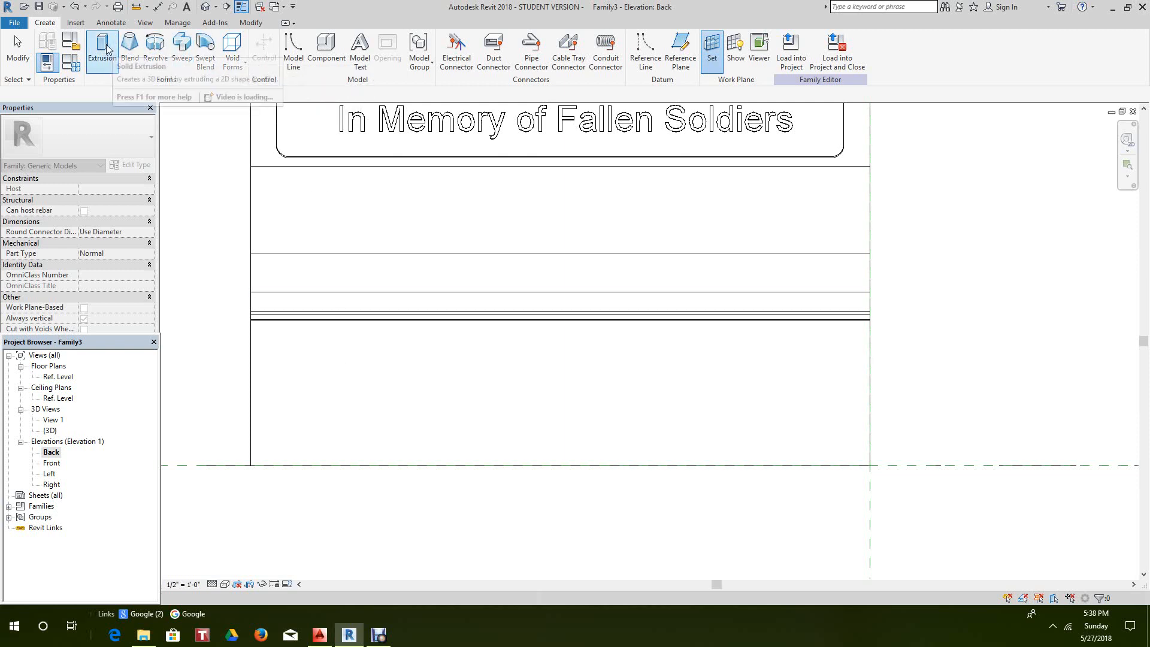
pyautogui.click(234, 46)
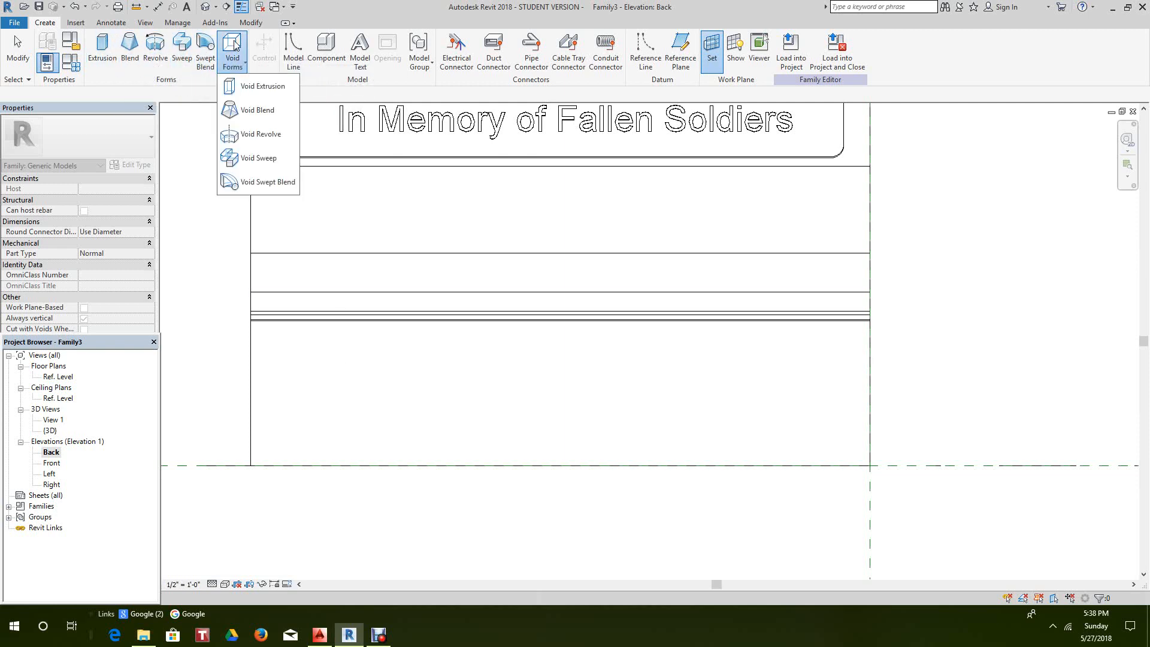
# - Sketch a void extrusion rectangle below the seat with 0' 3" corner radius and 0' 8" depth
pyautogui.click(252, 86)
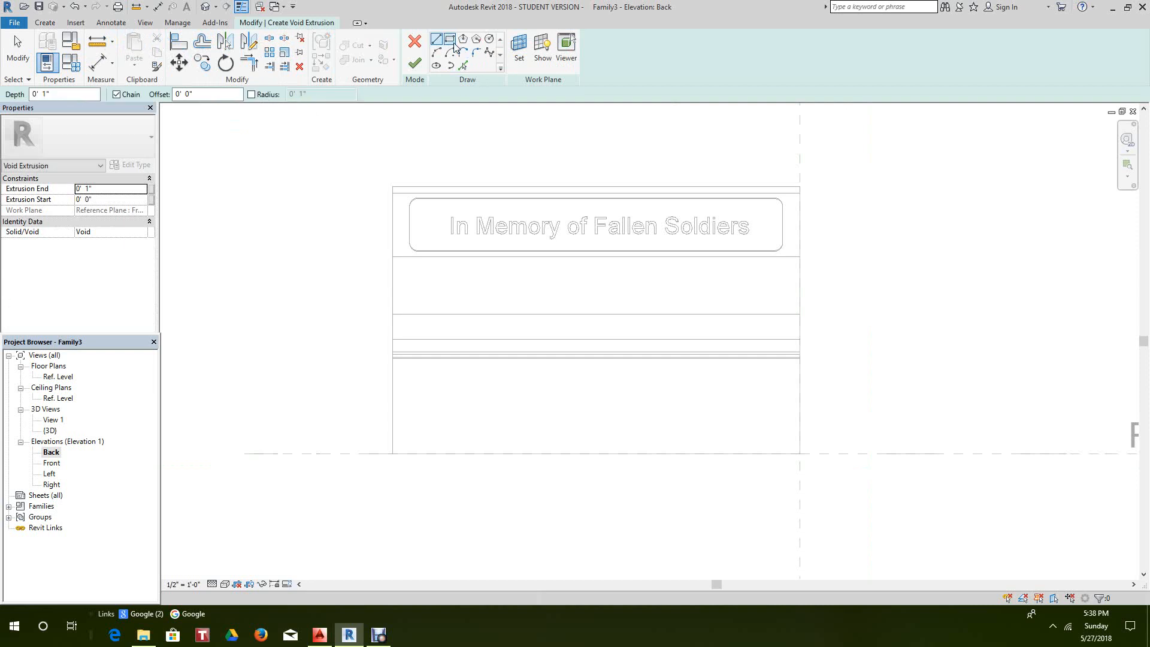
pyautogui.click(449, 39)
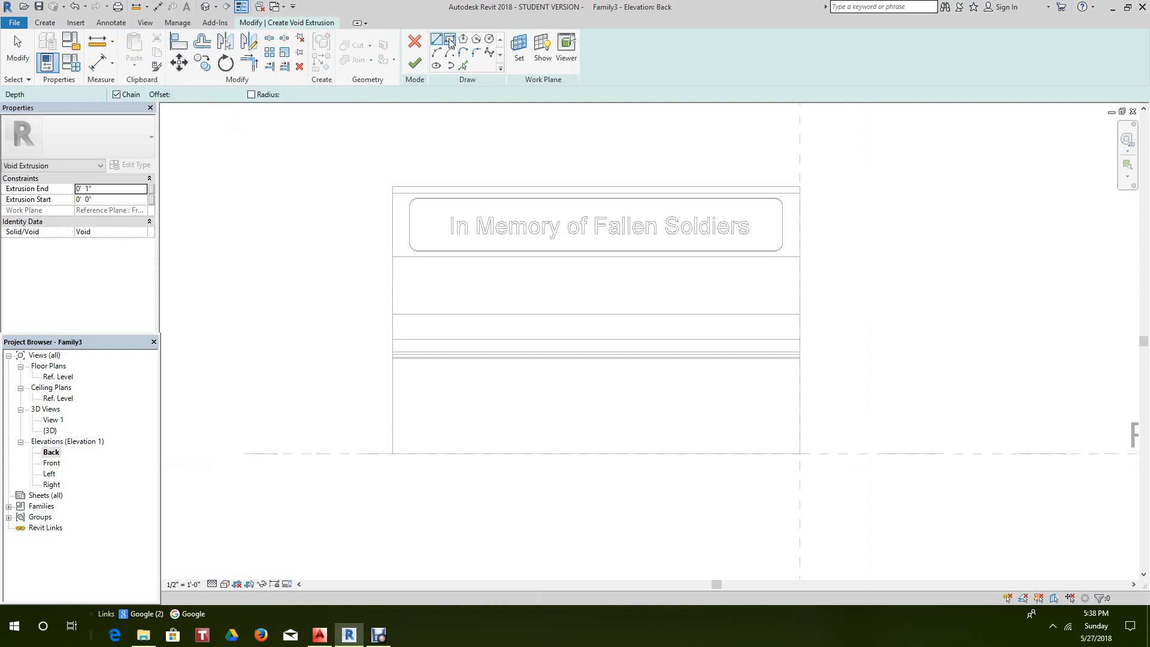
pyautogui.click(252, 95)
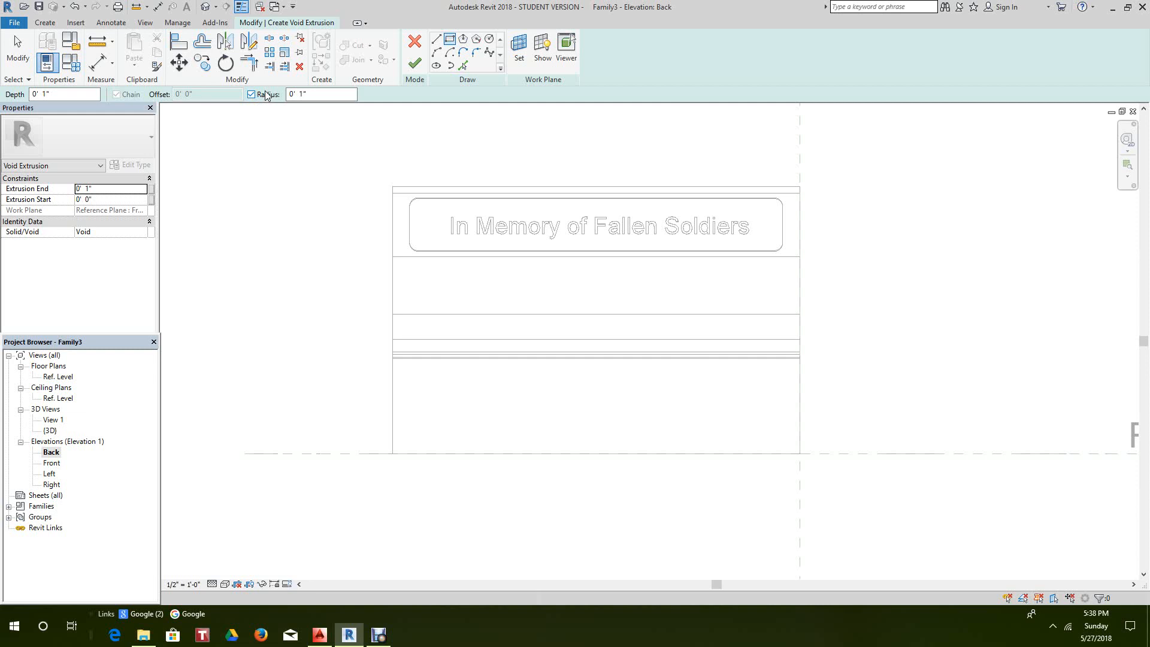
pyautogui.click(84, 188)
pyautogui.doubleClick(299, 94)
pyautogui.click(416, 439)
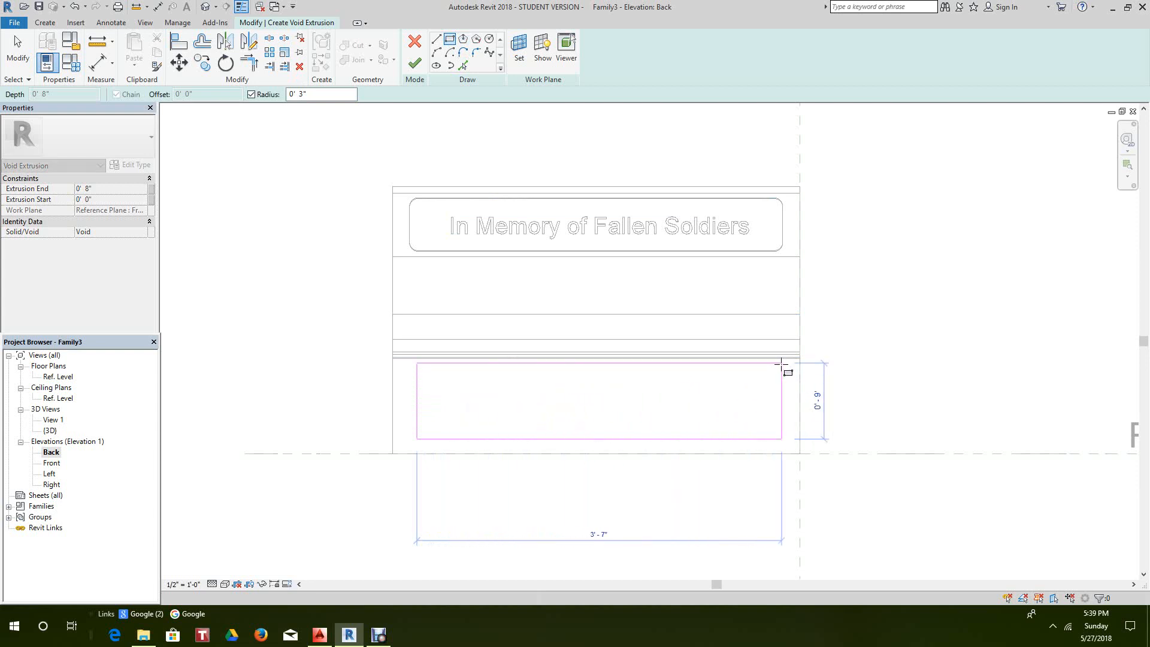
pyautogui.scroll(2, 784, 367)
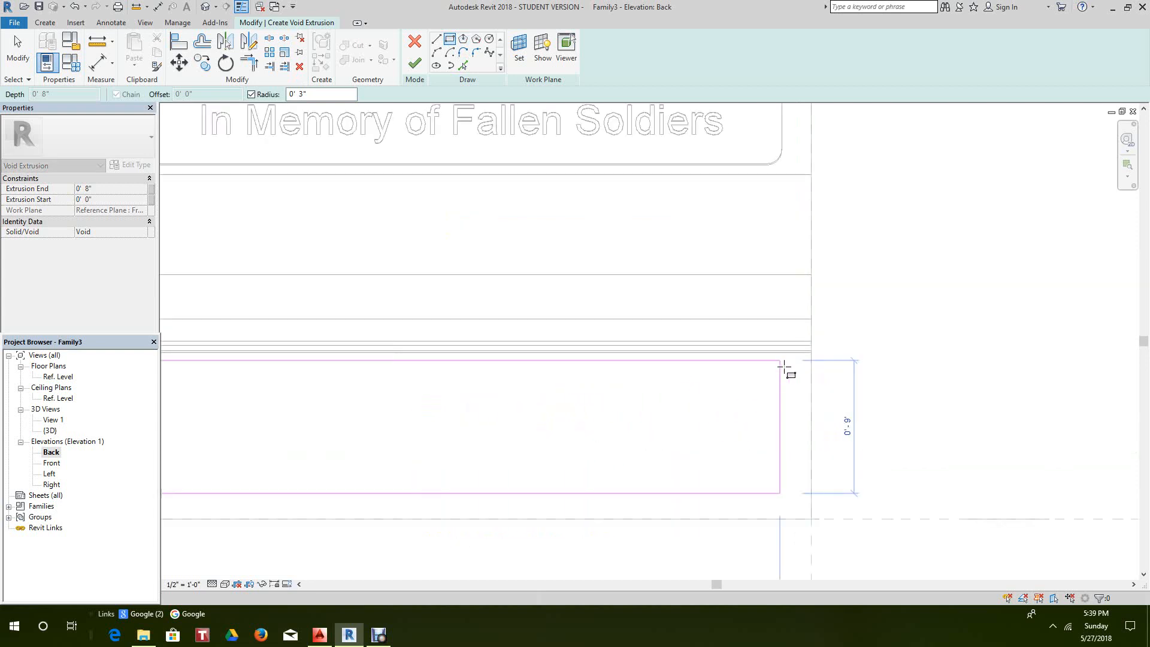
pyautogui.click(788, 368)
pyautogui.scroll(-3, 700, 433)
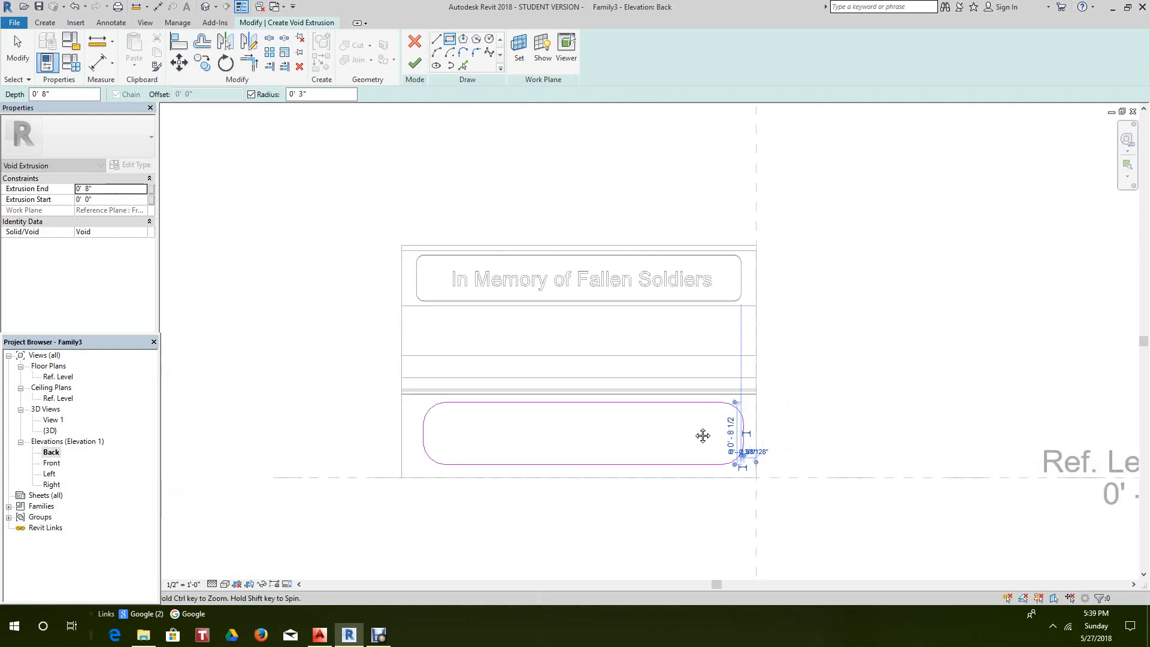
pyautogui.click(421, 65)
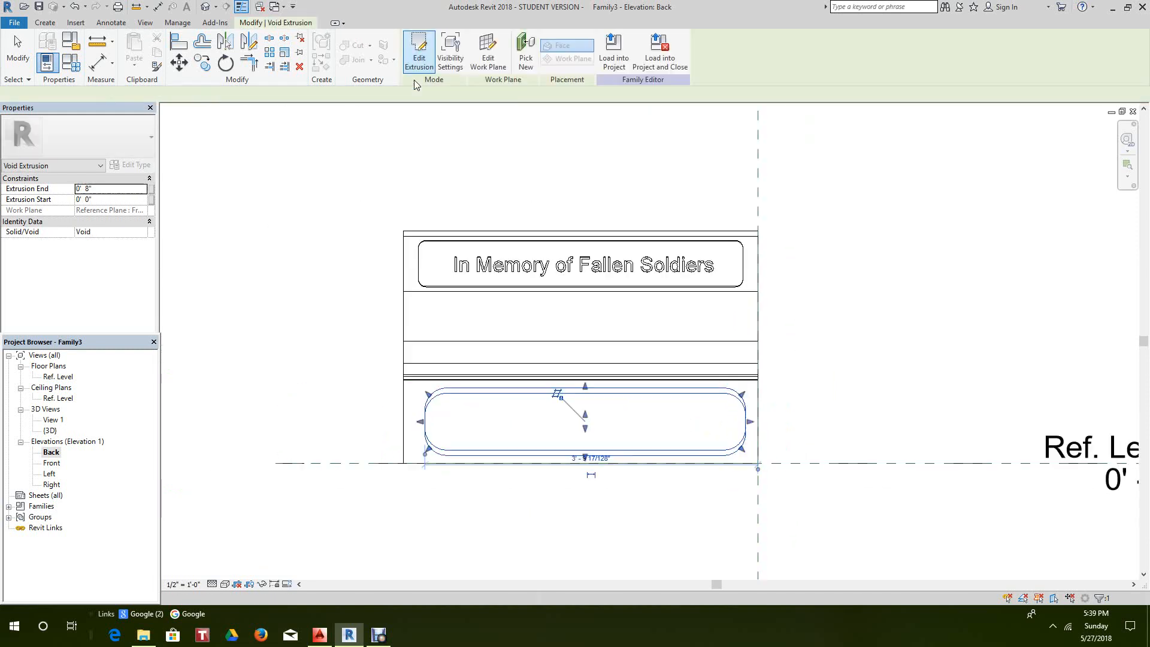
pyautogui.click(342, 183)
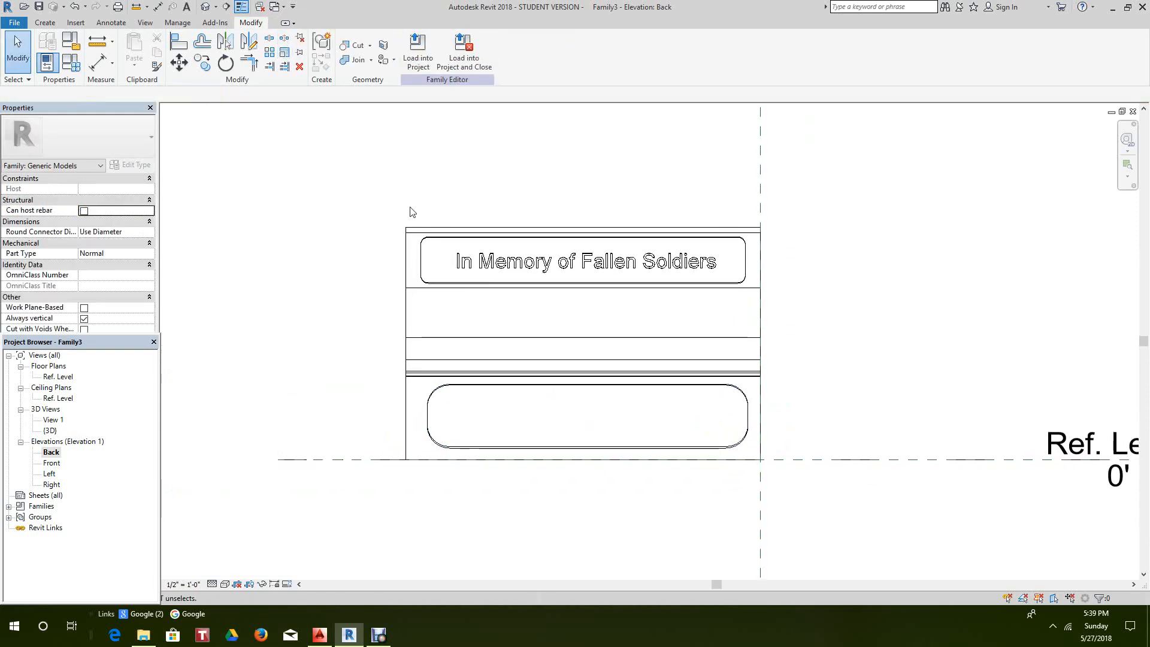
# - Switch to 3D and orbit to inspect the recess at the bench's left end
pyautogui.click(207, 6)
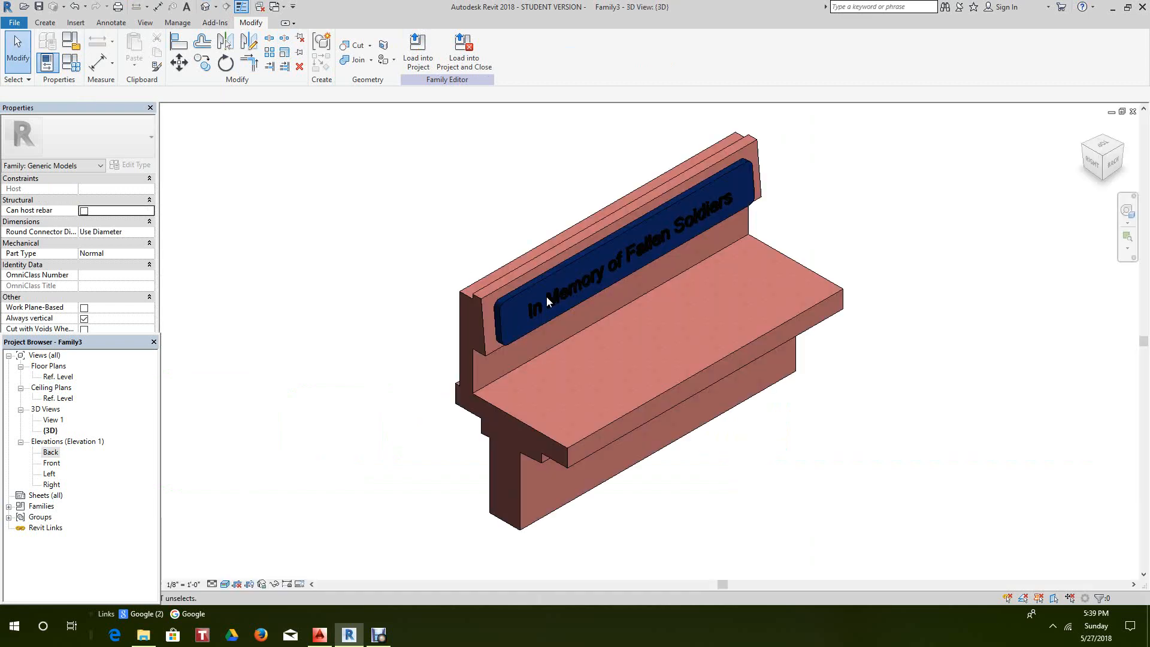
pyautogui.moveTo(1018, 216)
pyautogui.keyDown('shift'); pyautogui.mouseDown(button='middle')
pyautogui.moveTo(898, 180)
pyautogui.moveTo(785, 124)
pyautogui.moveTo(567, 156)
pyautogui.moveTo(1006, 402)
pyautogui.moveTo(684, 441)
pyautogui.mouseUp(button='middle'); pyautogui.keyUp('shift')
pyautogui.scroll(-1, 684, 445)
pyautogui.scroll(-2, 740, 462)
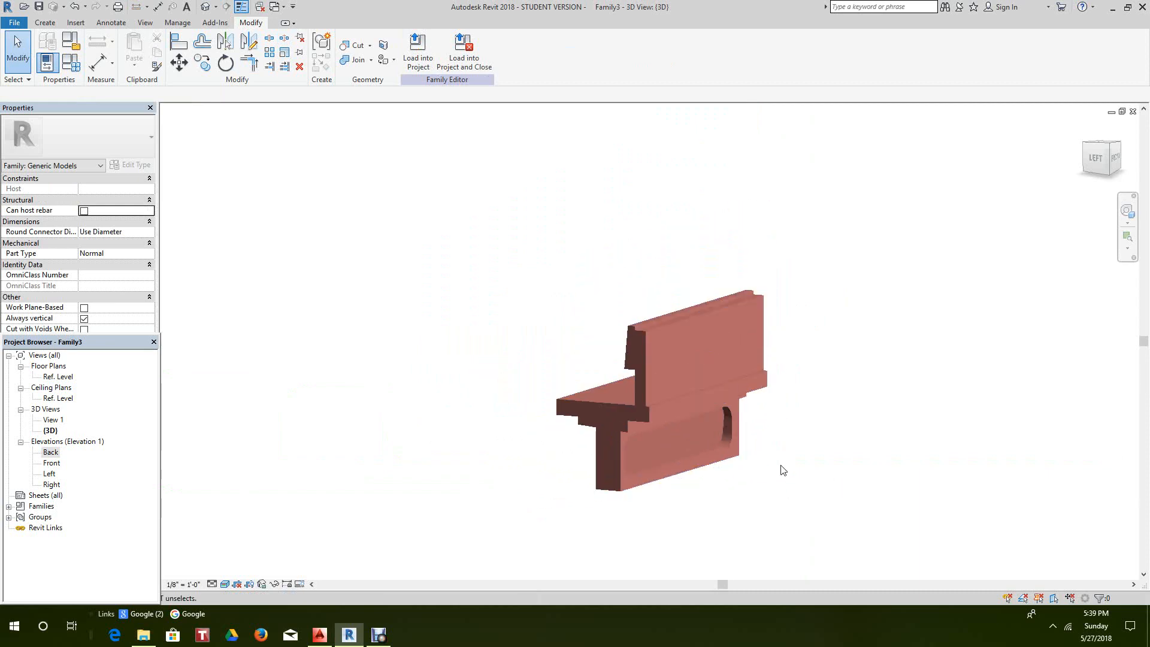
pyautogui.moveTo(782, 467); pyautogui.dragTo(841, 387, button='middle')
pyautogui.scroll(3, 747, 398)
# - Try stretching the void further into the bench from its left side, then undo it
pyautogui.click(765, 393)
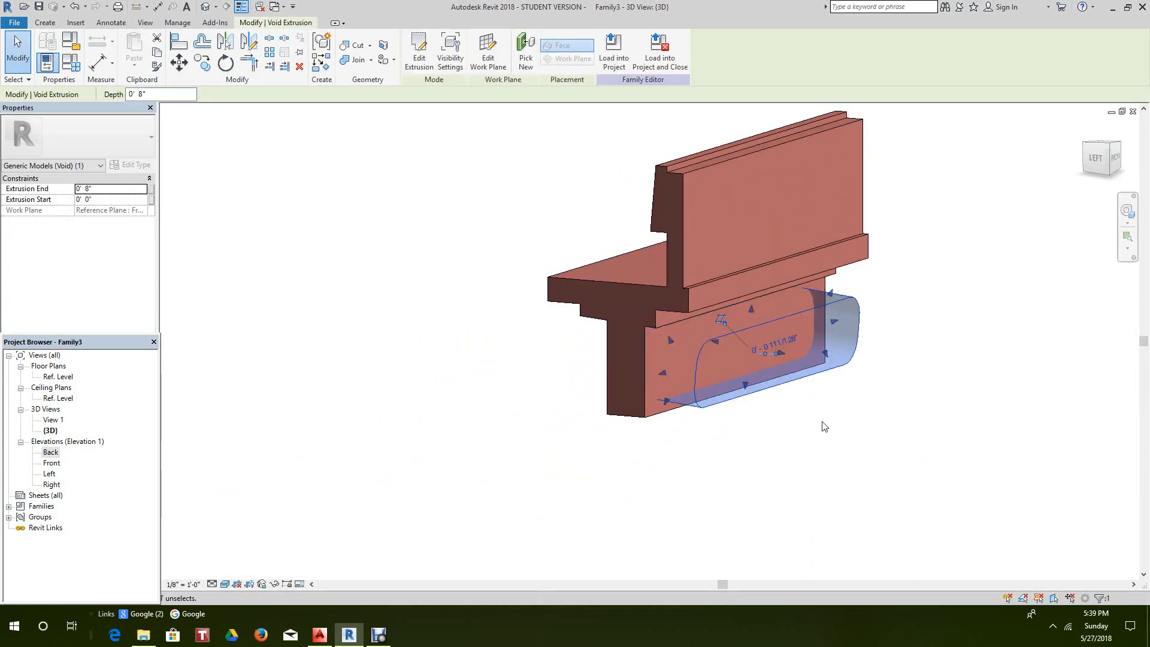
pyautogui.click(1108, 168)
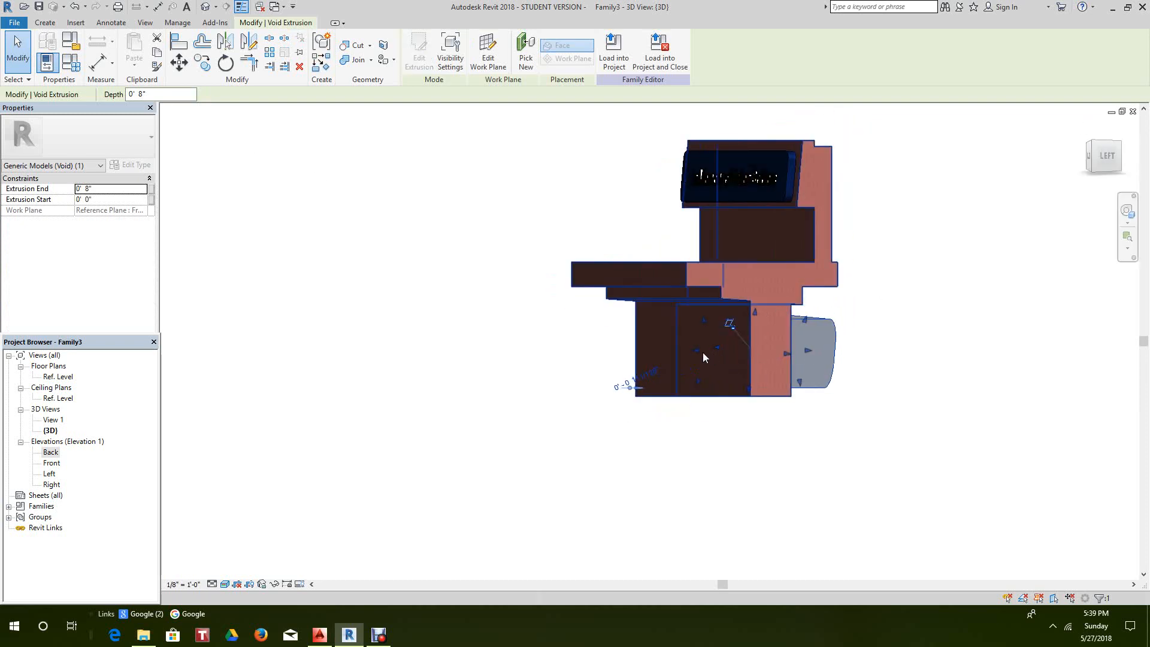
pyautogui.moveTo(695, 348); pyautogui.dragTo(648, 355)
pyautogui.click(608, 445)
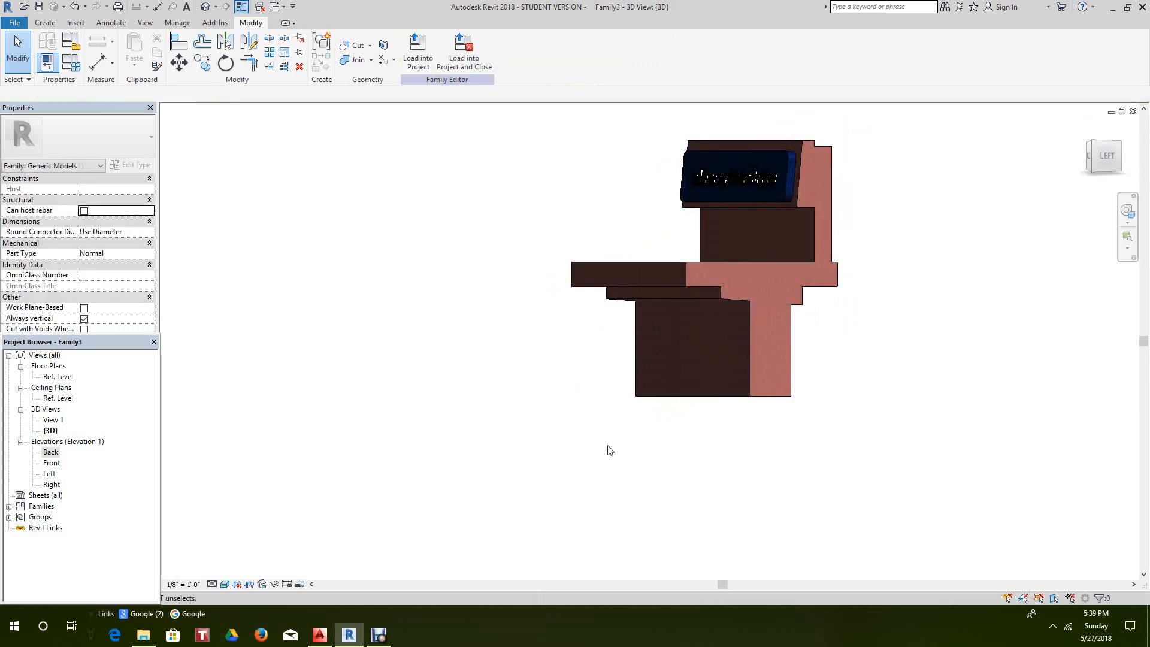
pyautogui.scroll(2, 838, 369)
pyautogui.moveTo(997, 192)
pyautogui.keyDown('shift'); pyautogui.mouseDown(button='middle')
pyautogui.moveTo(952, 210)
pyautogui.moveTo(826, 133)
pyautogui.moveTo(931, 272)
pyautogui.mouseUp(button='middle'); pyautogui.keyUp('shift')
pyautogui.scroll(-3, 793, 321)
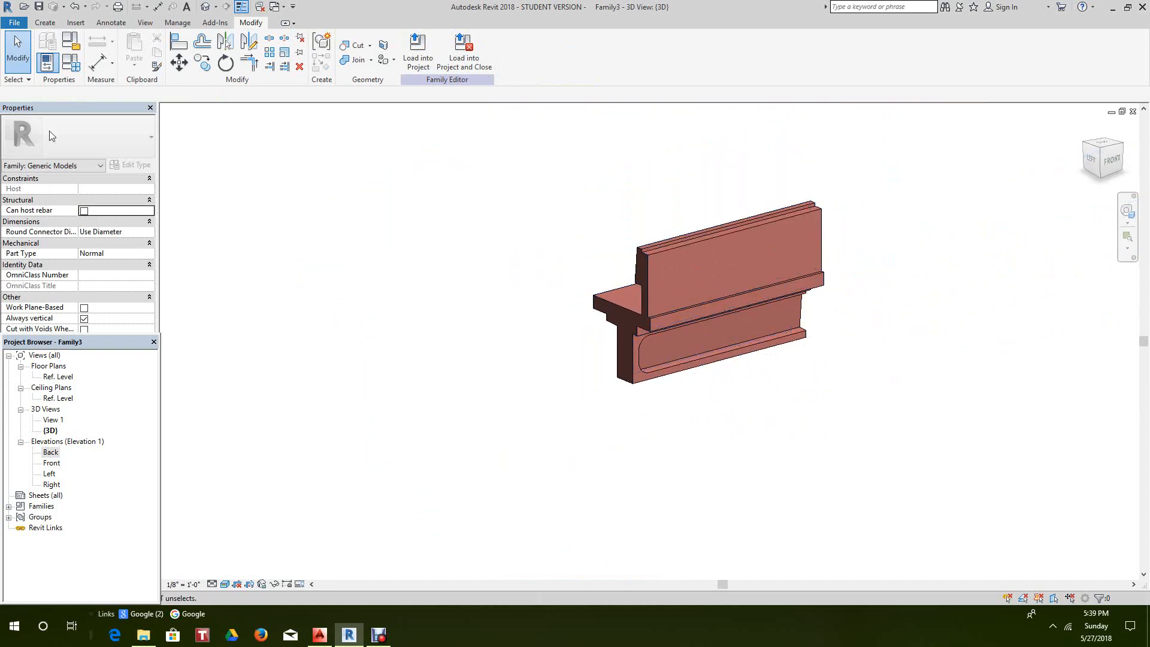
pyautogui.click(78, 8)
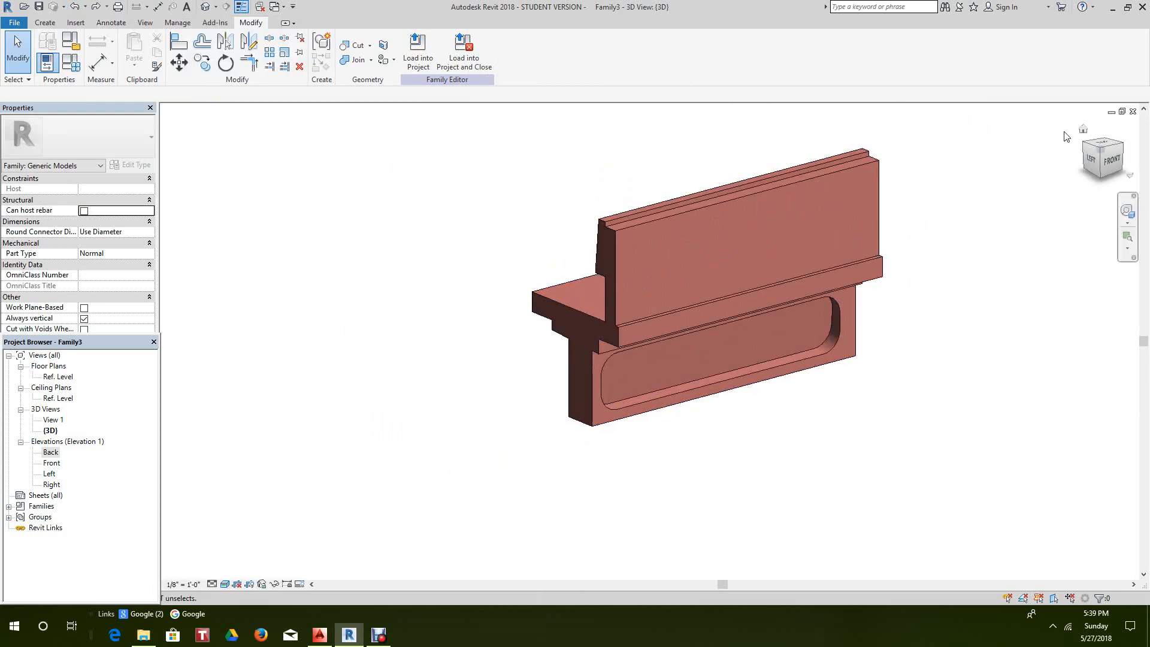
# - Open the Left elevation and centre the bench's side profile
pyautogui.doubleClick(51, 474)
pyautogui.moveTo(532, 428); pyautogui.dragTo(559, 158, button='middle')
pyautogui.scroll(3, 555, 154)
pyautogui.moveTo(452, 166); pyautogui.dragTo(483, 46, button='middle')
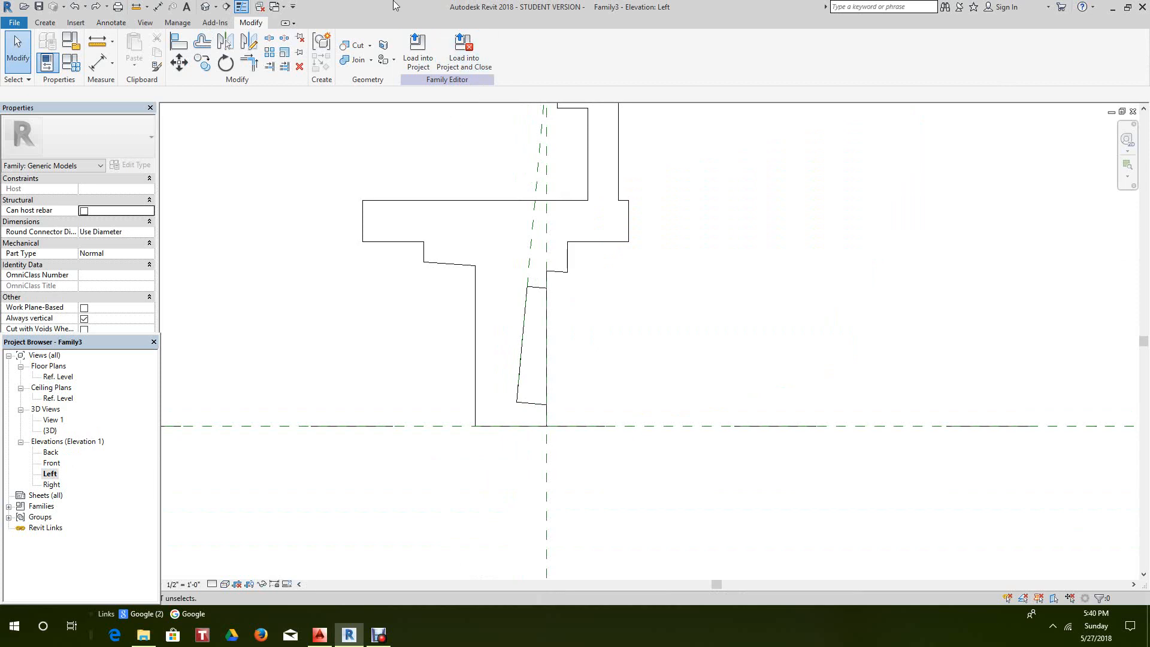
# - Drag the void's left edge past the bench leg so the recess cuts right through
pyautogui.click(520, 397)
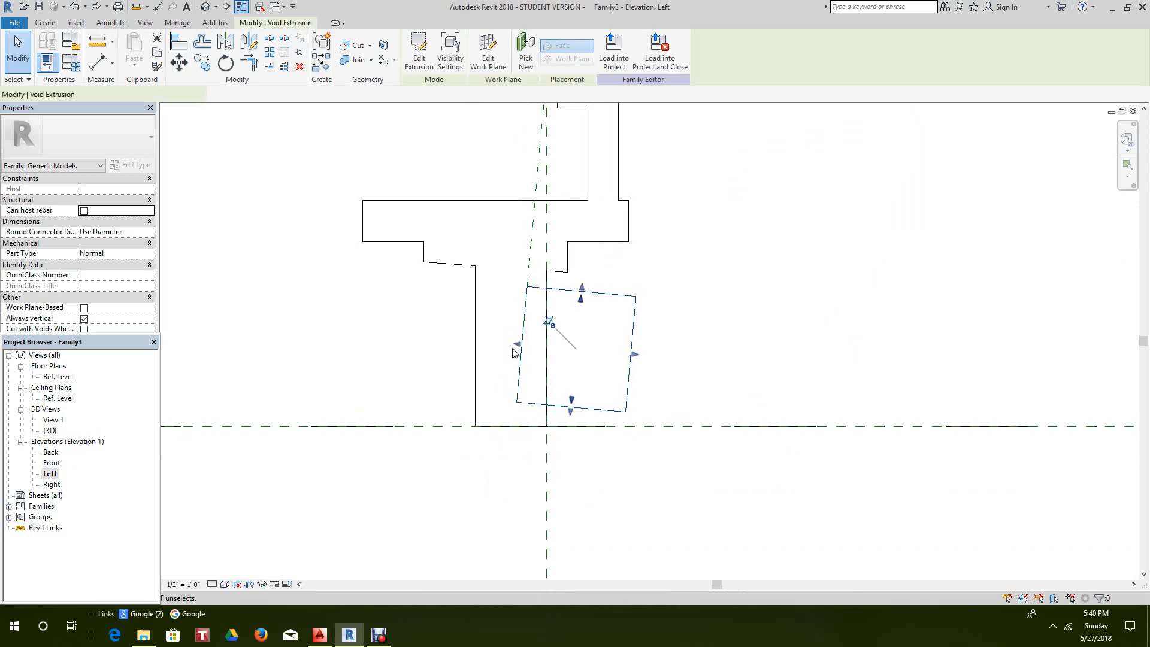
pyautogui.moveTo(520, 340); pyautogui.dragTo(443, 343)
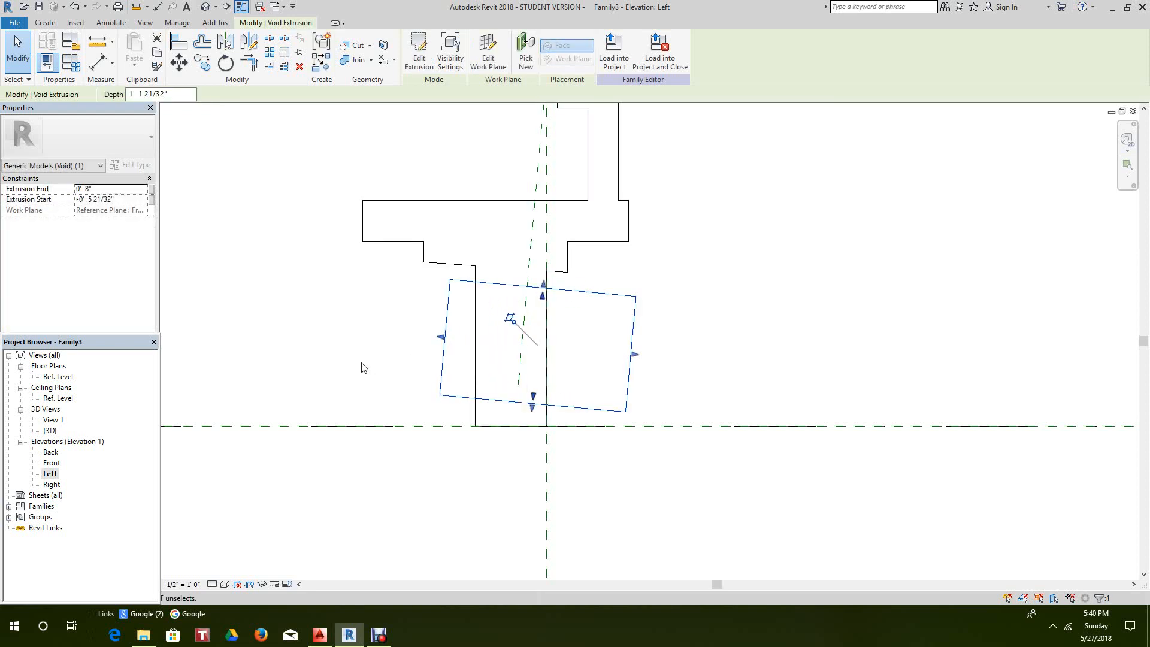
pyautogui.click(337, 325)
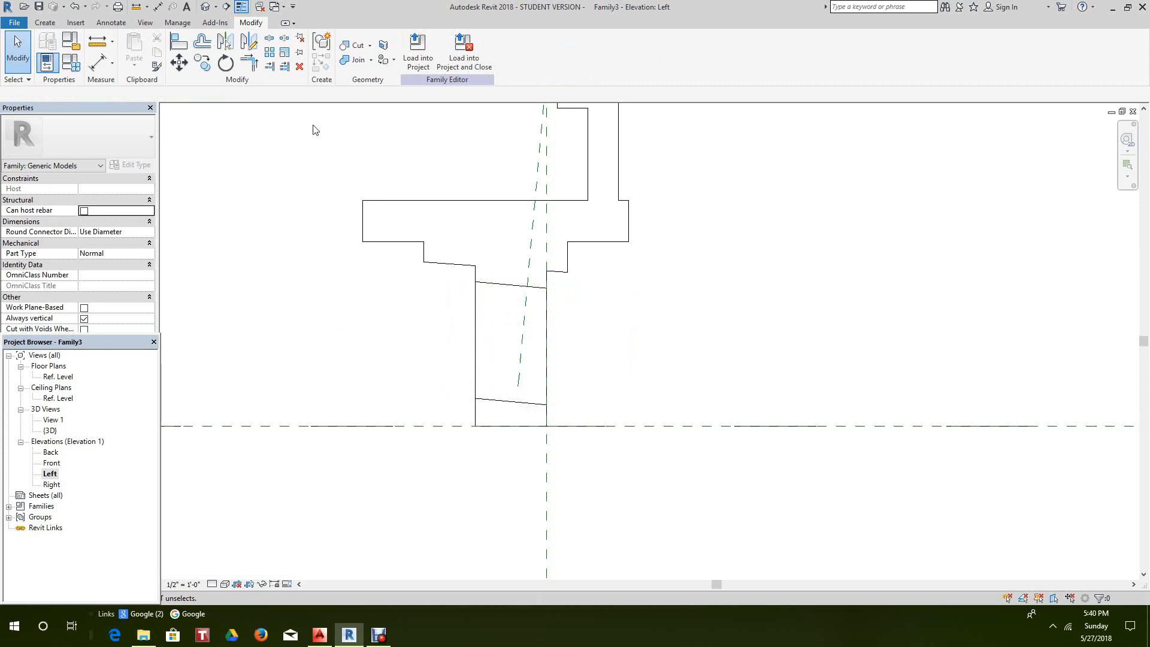
# - Switch to 3D and orbit to see the opening through the base below the plaque
pyautogui.click(205, 7)
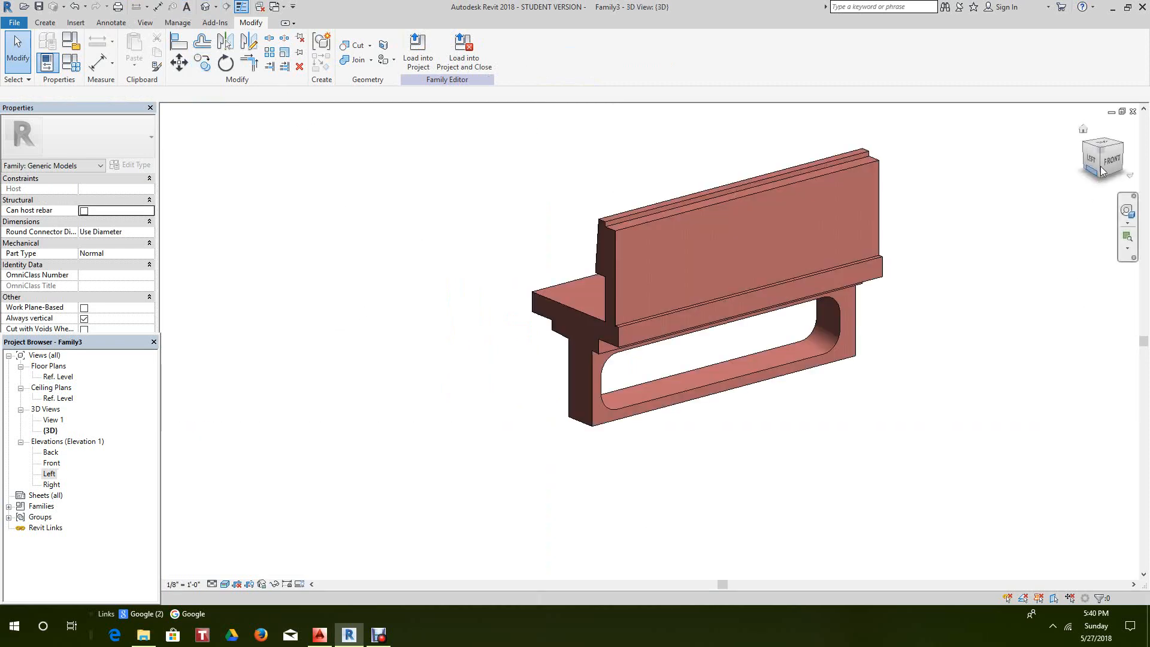
pyautogui.moveTo(1072, 180)
pyautogui.keyDown('shift'); pyautogui.mouseDown(button='middle')
pyautogui.moveTo(885, 281)
pyautogui.moveTo(562, 224)
pyautogui.moveTo(608, 162)
pyautogui.moveTo(616, 185)
pyautogui.moveTo(732, 148)
pyautogui.moveTo(742, 218)
pyautogui.mouseUp(button='middle'); pyautogui.keyUp('shift')
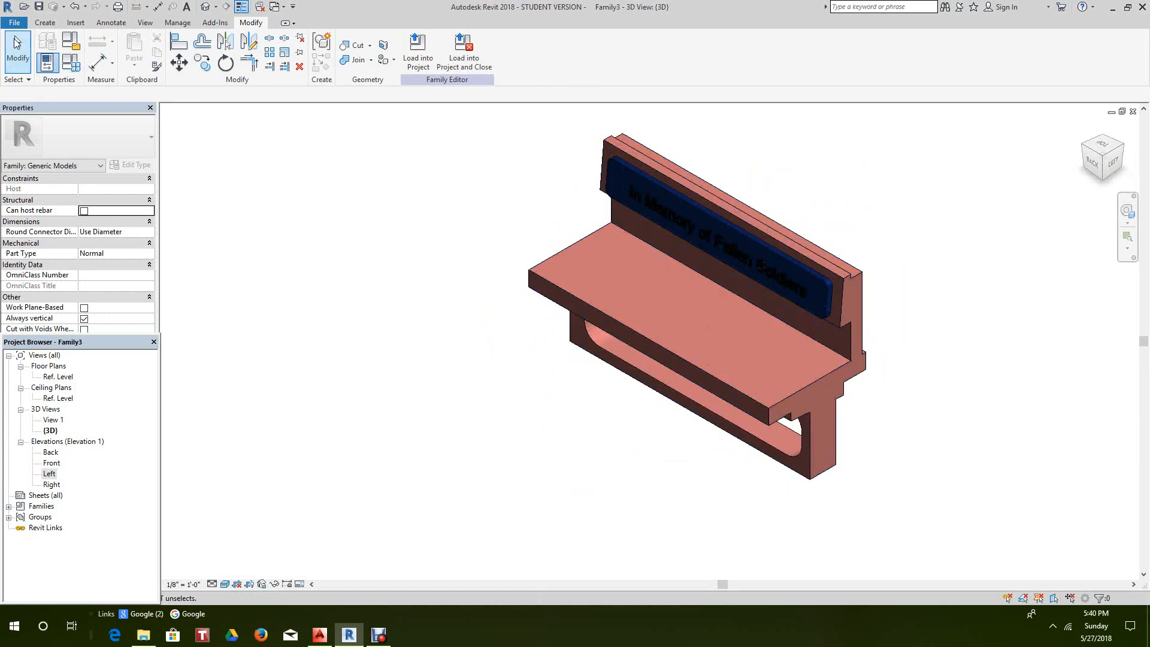
# - Start a new family by mistake and cancel the template selection
pyautogui.click(14, 23)
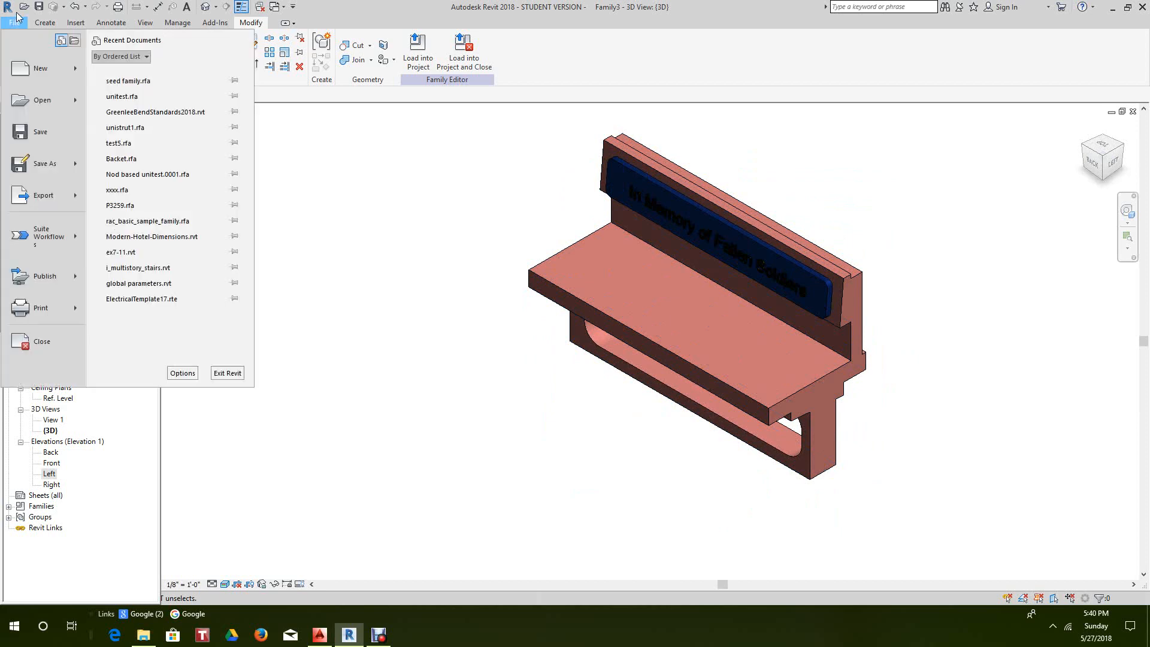
pyautogui.moveTo(40, 72)
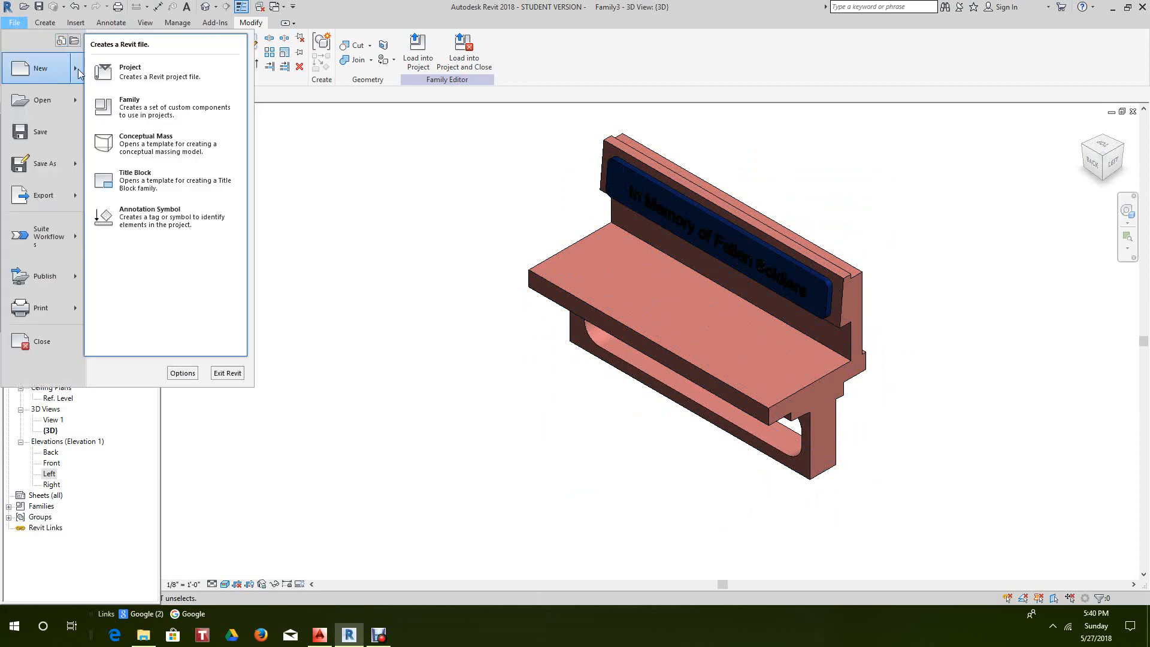
pyautogui.click(144, 102)
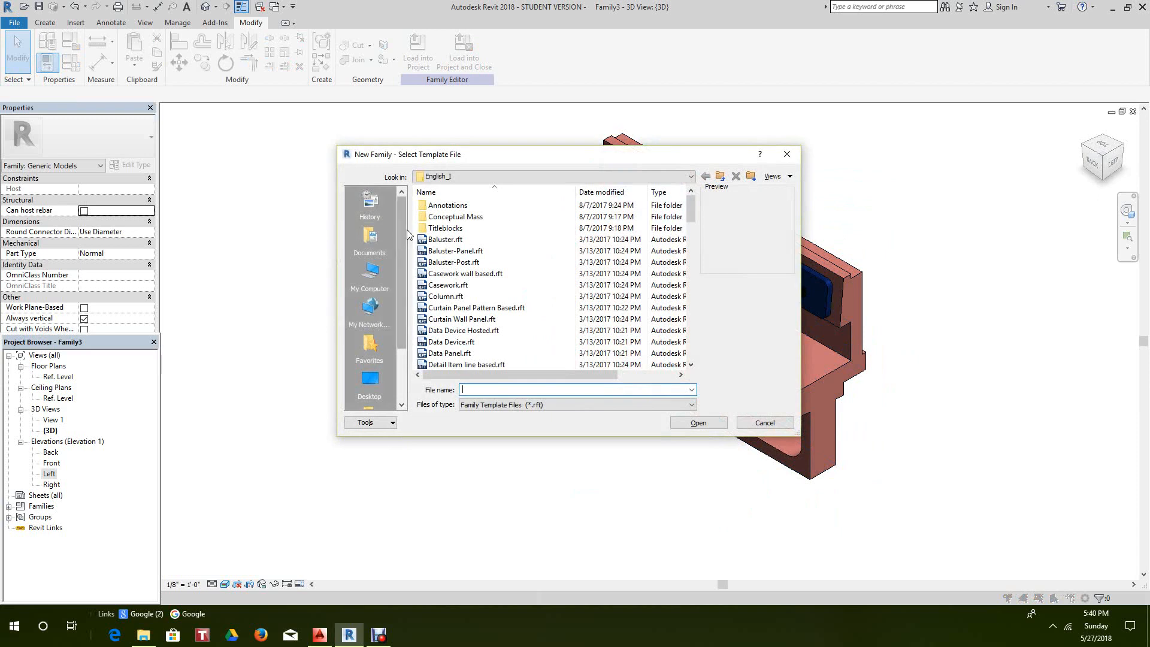
pyautogui.click(759, 425)
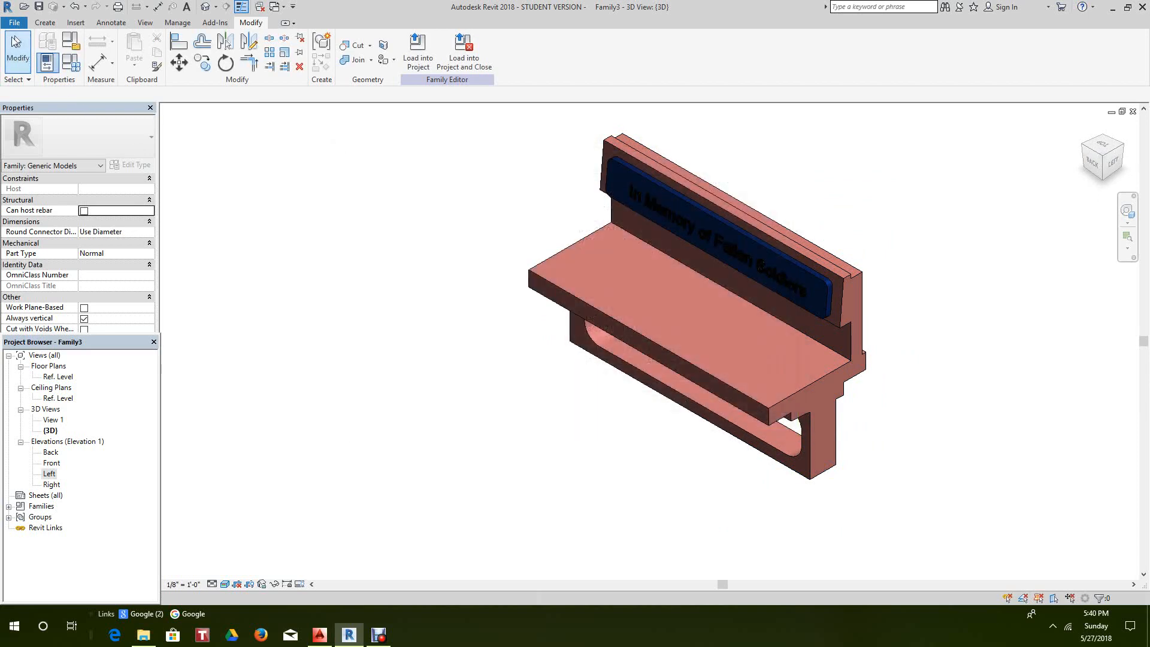
# - Create a new project from the Architectural Template
pyautogui.click(8, 24)
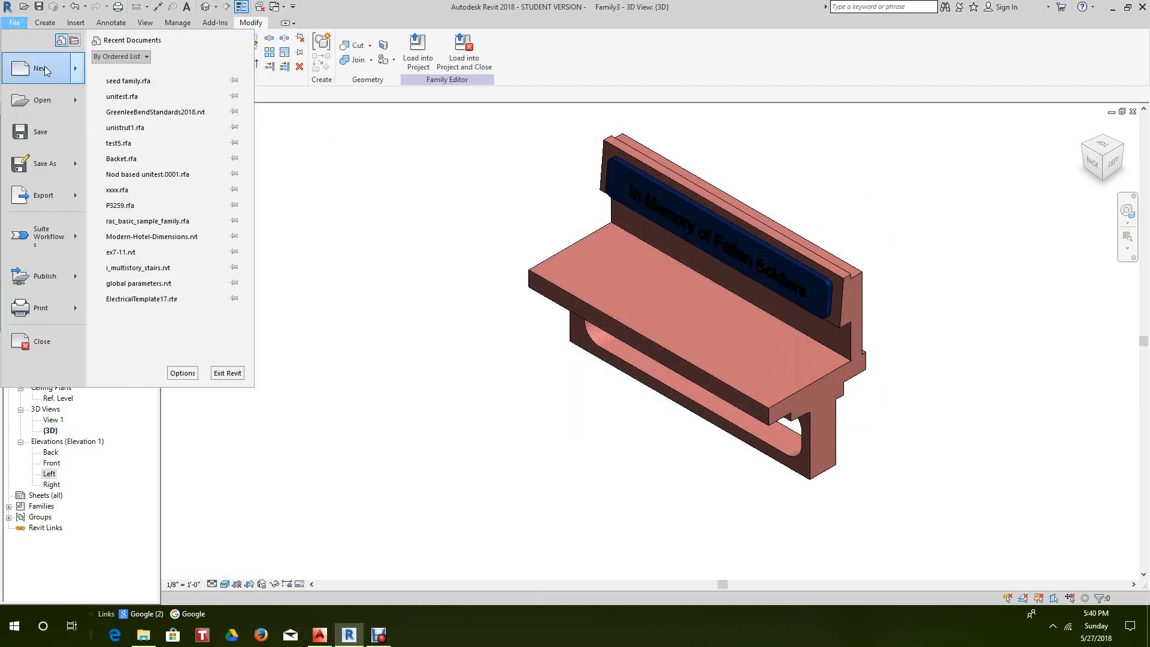
pyautogui.moveTo(45, 71)
pyautogui.click(108, 73)
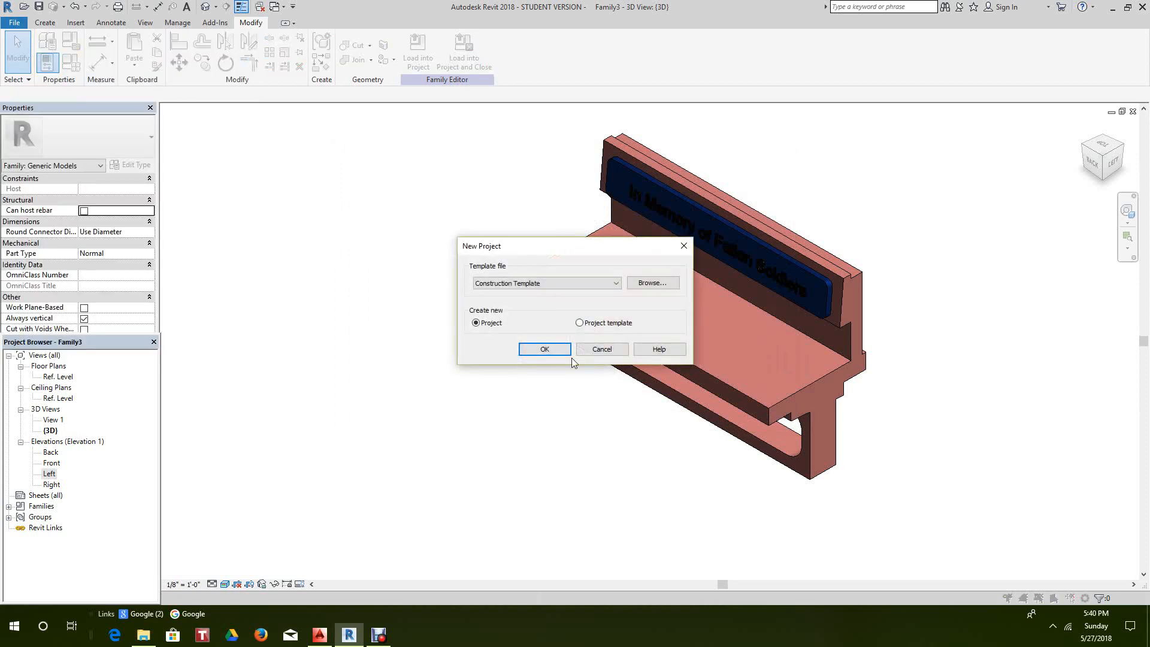
pyautogui.click(616, 282)
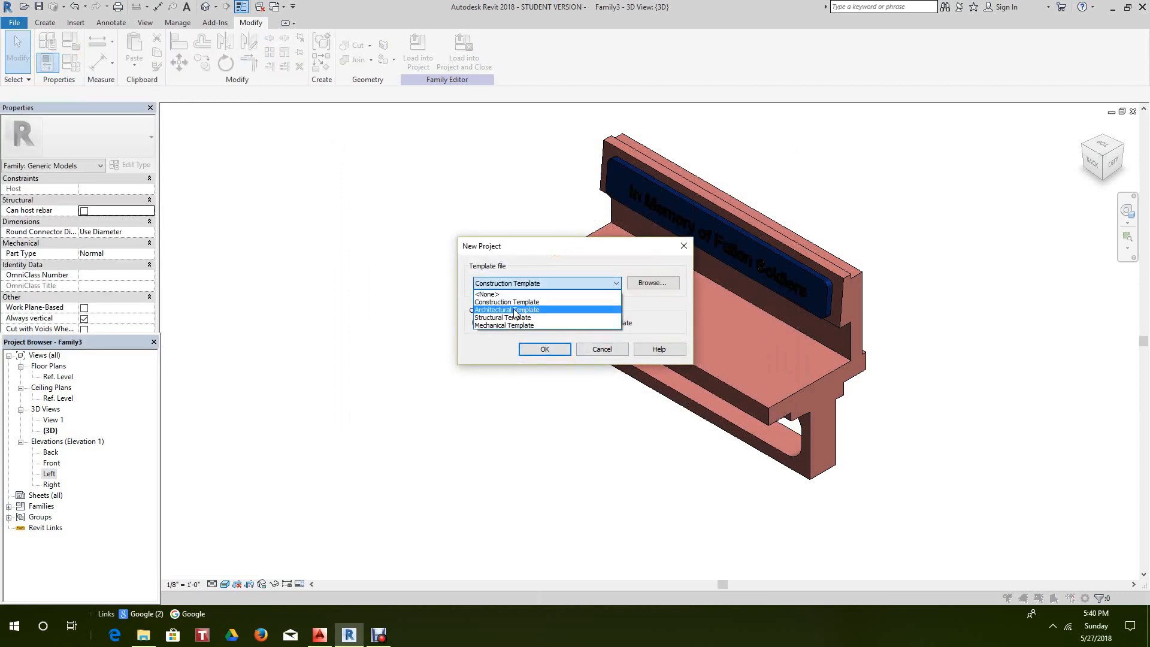
pyautogui.click(509, 307)
pyautogui.click(545, 349)
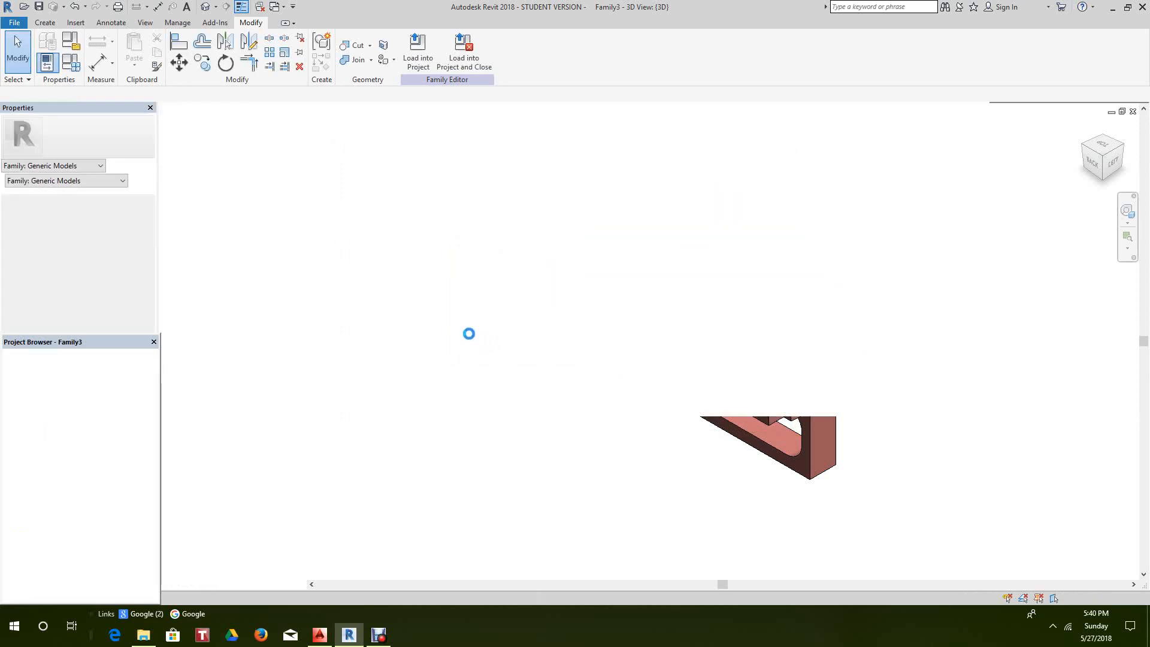
pyautogui.scroll(-1, 457, 327)
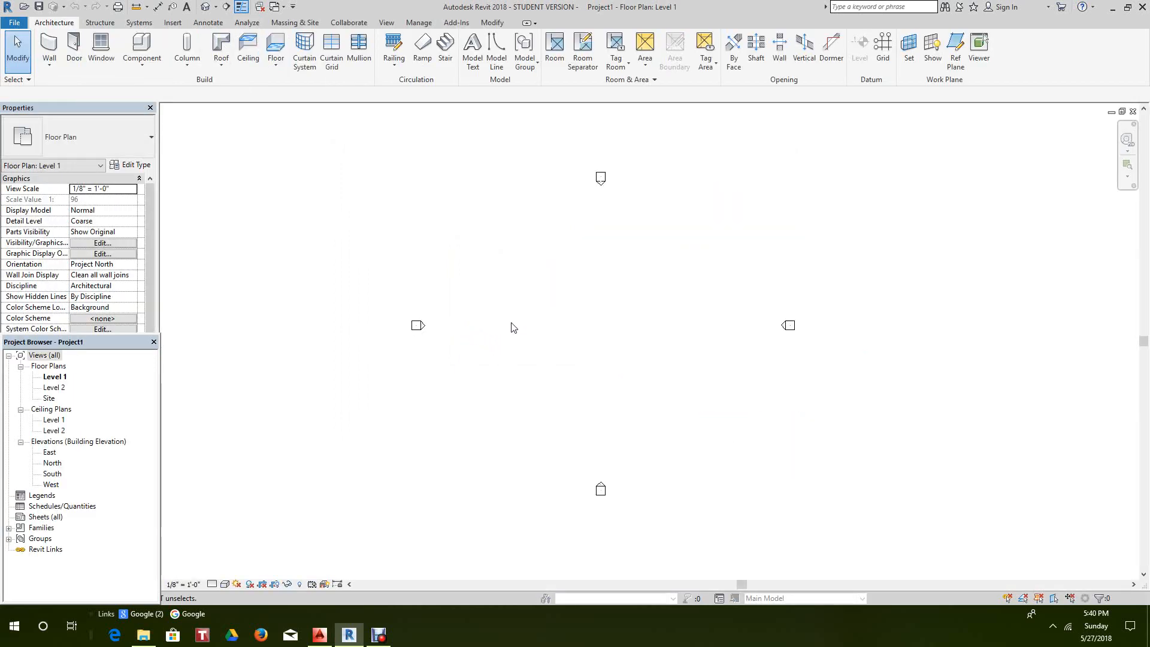
# - Tile the open windows with WT and maximize the bench family's 3D view
pyautogui.press('w')
pyautogui.press('t')
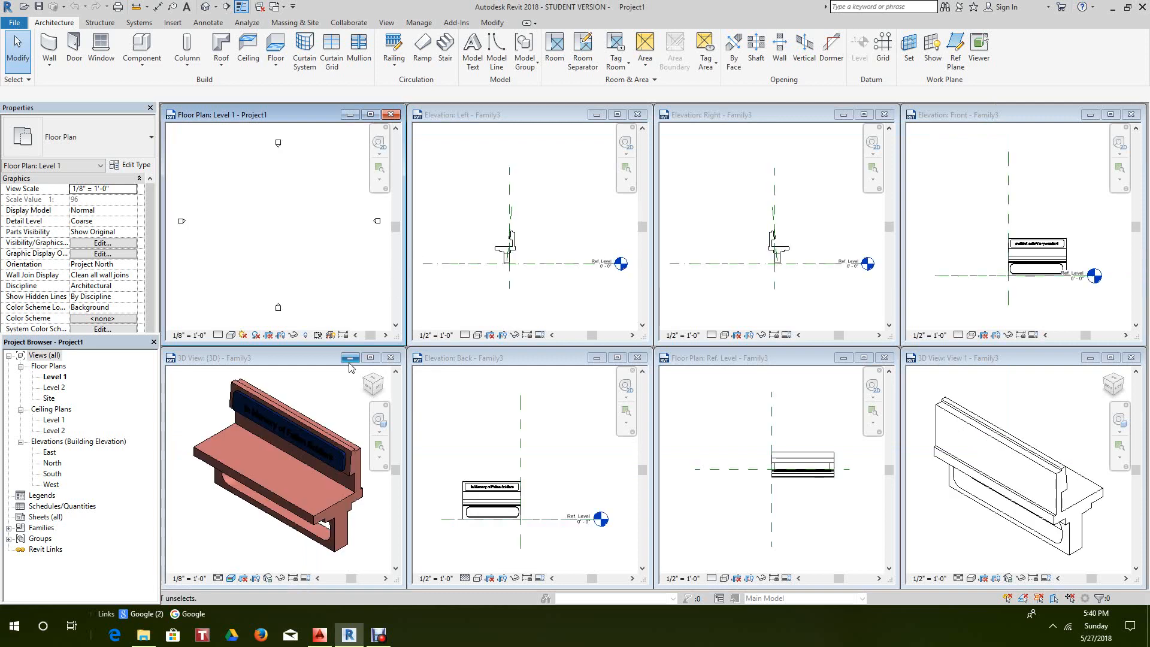
pyautogui.click(370, 358)
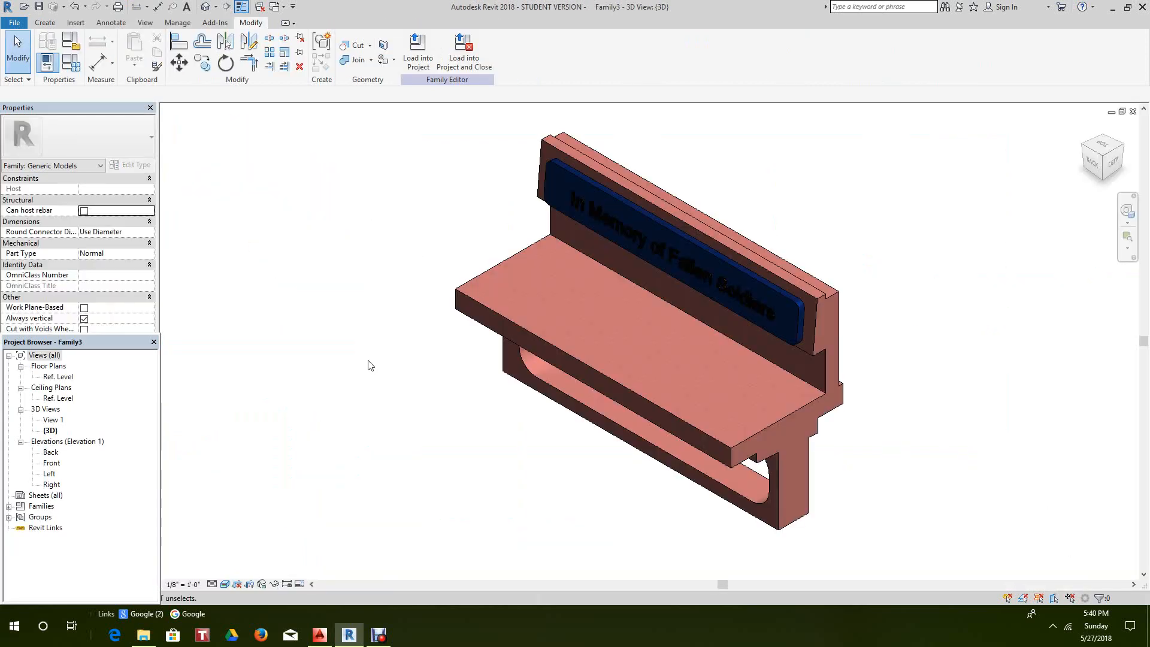
pyautogui.click(147, 24)
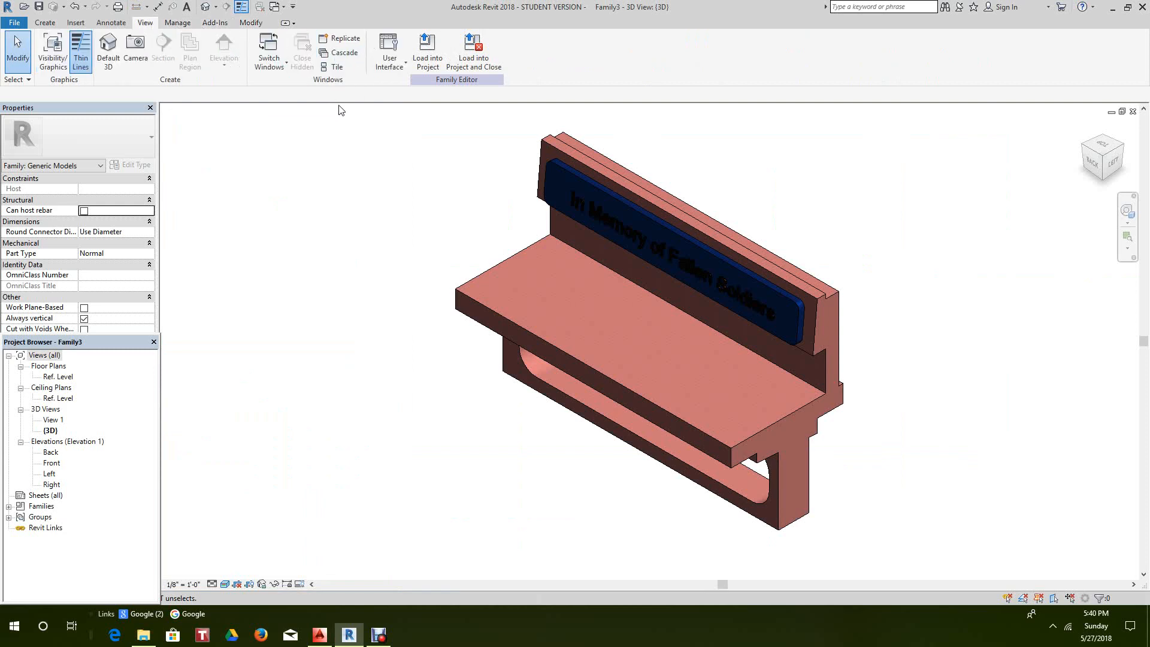
# - Tile the bench 3D view beside Project1's plan and zoom both to fit with ZA
pyautogui.press('w')
pyautogui.press('t')
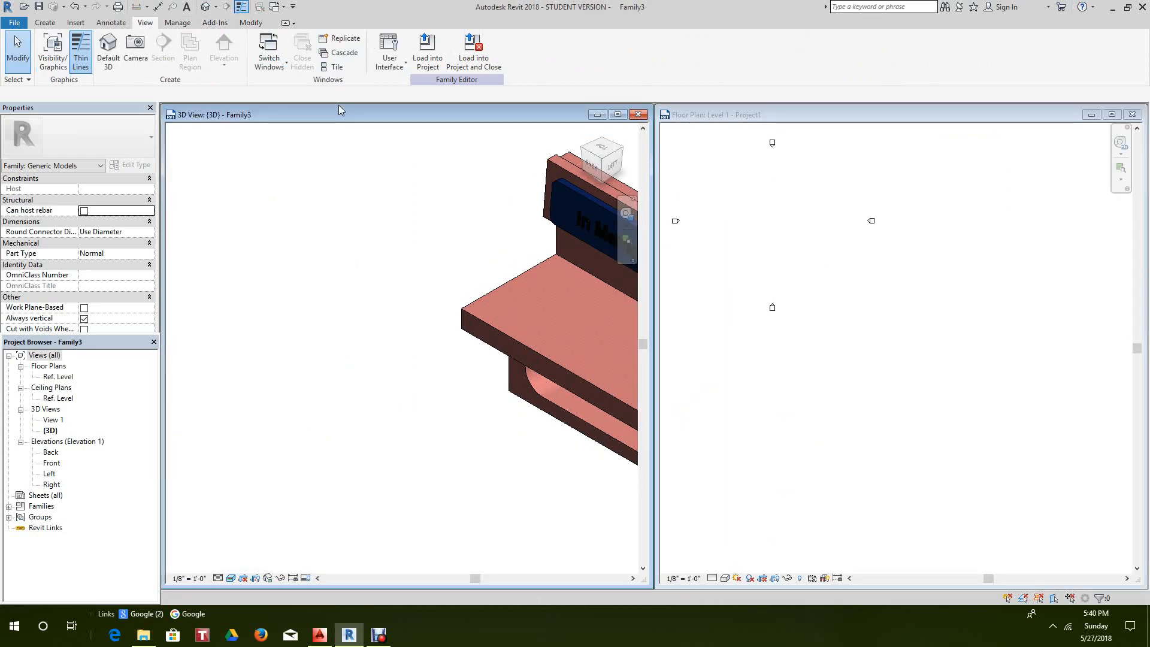
pyautogui.press('z')
pyautogui.press('a')
# - Load the bench family into Project1 and place one bench on Level 1
pyautogui.click(425, 49)
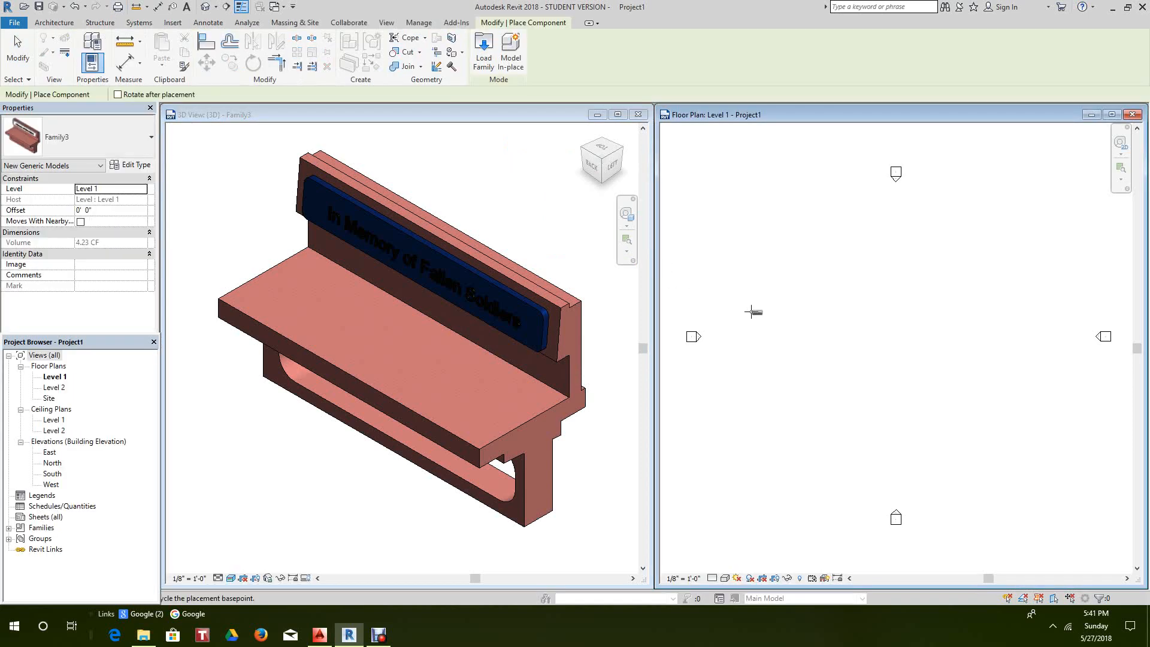
pyautogui.scroll(3, 856, 311)
pyautogui.click(865, 329)
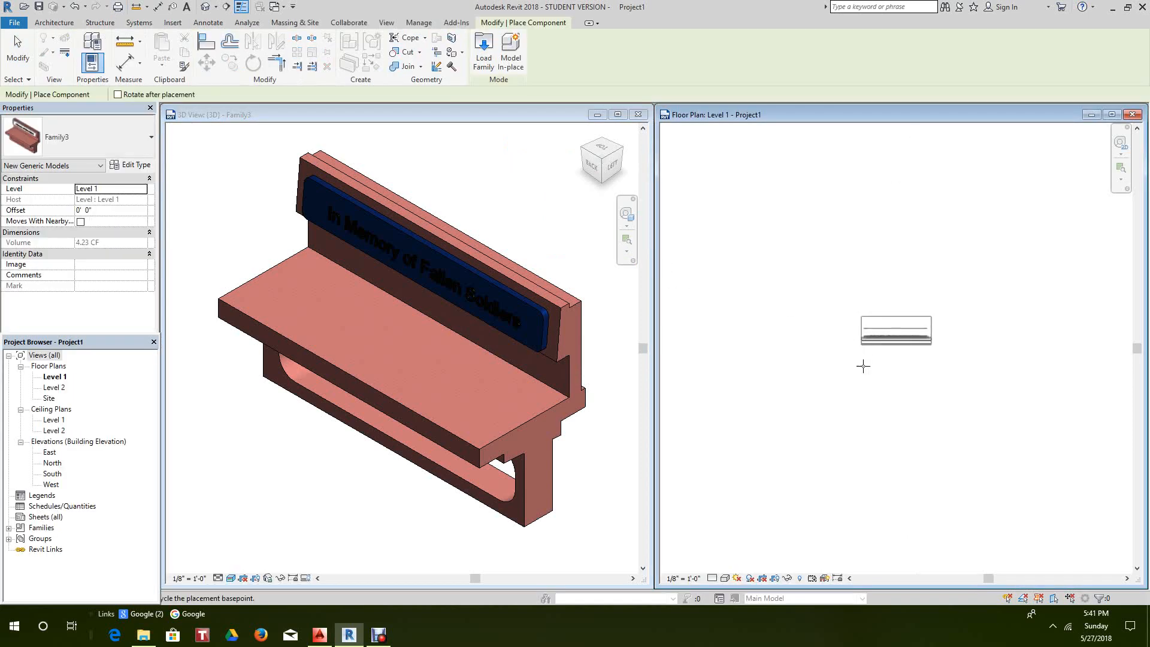
pyautogui.scroll(2, 861, 372)
pyautogui.rightClick(862, 384)
pyautogui.click(889, 391)
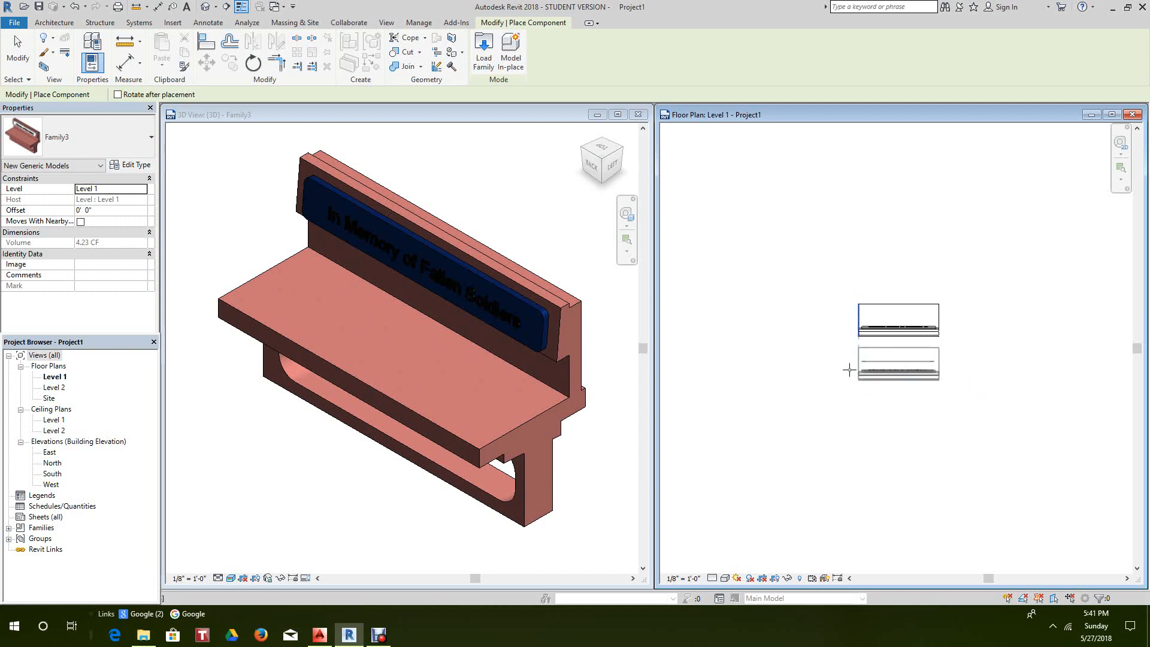
pyautogui.scroll(-2, 846, 372)
# - End bench placement and close the project's extra 3D view
pyautogui.click(205, 8)
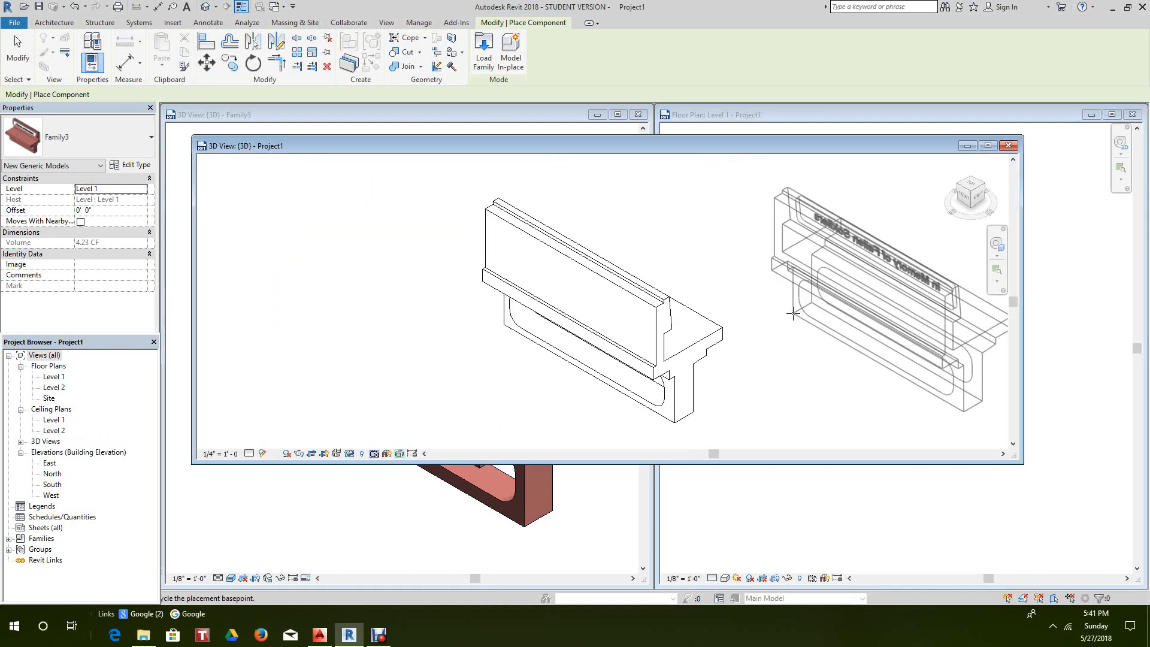
pyautogui.rightClick(783, 320)
pyautogui.click(844, 326)
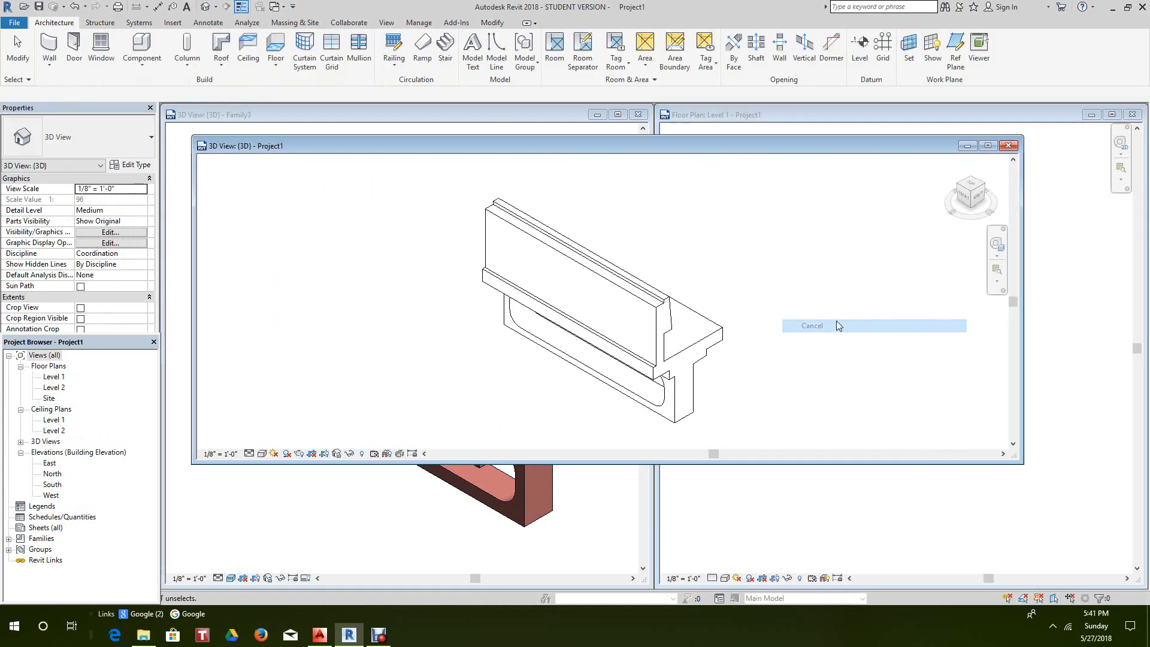
pyautogui.click(1008, 146)
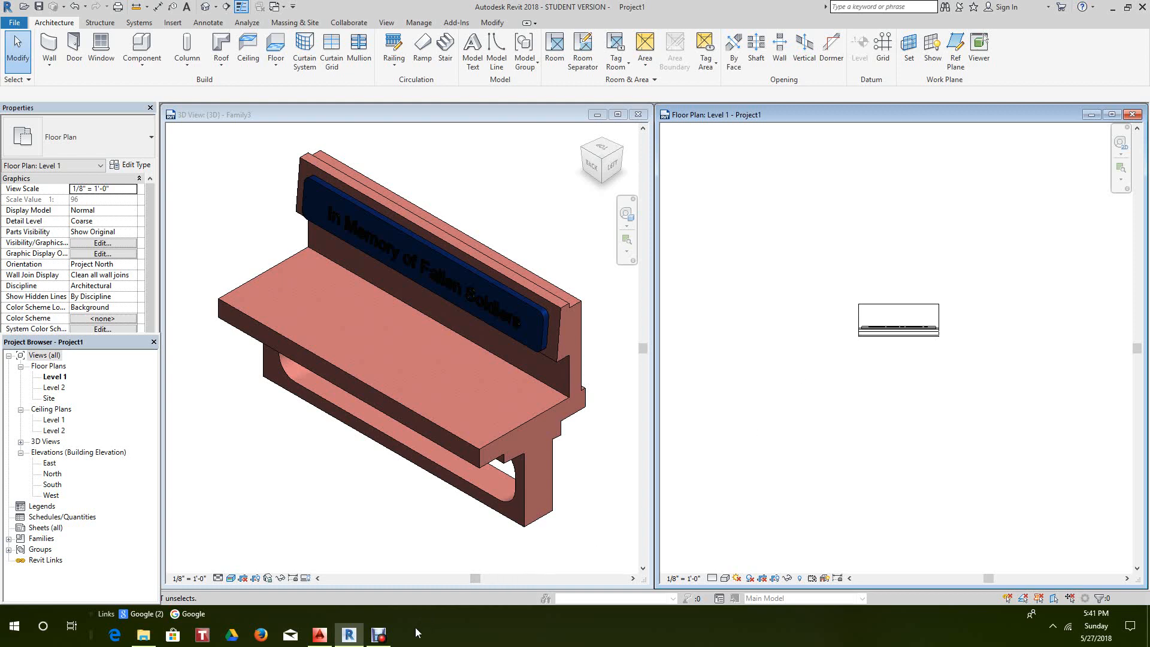
pyautogui.moveTo(383, 640)
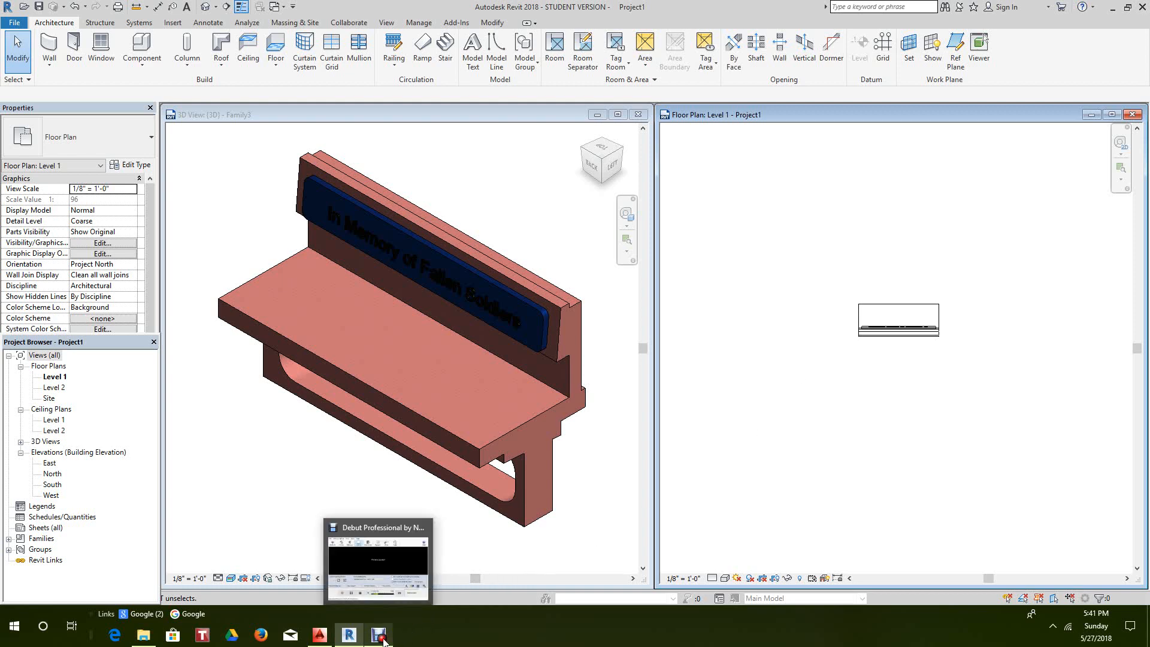